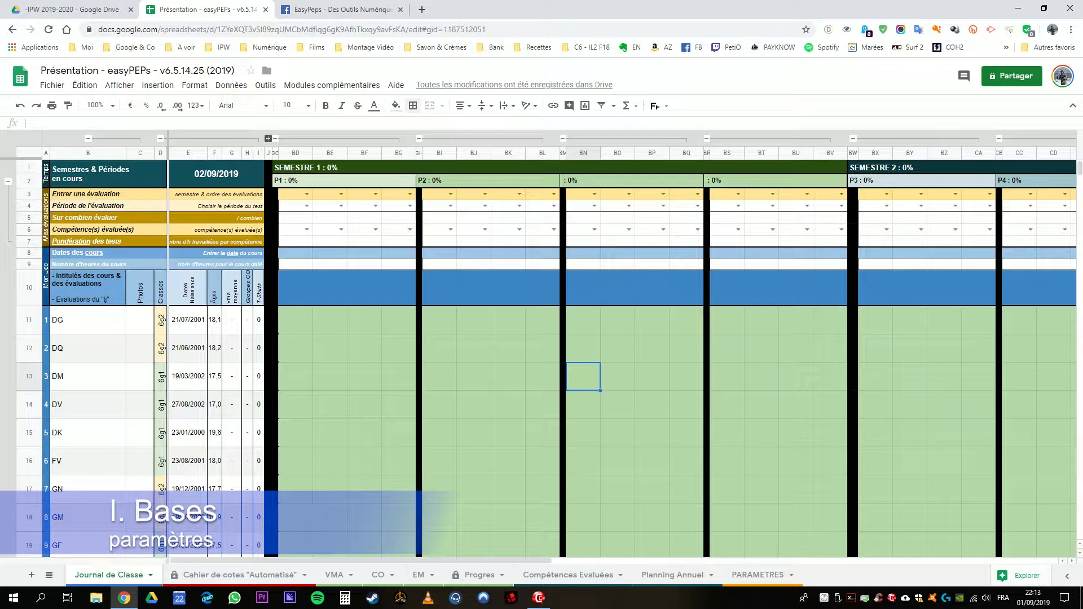
# Step: Open the PARAMETRES sheet and collapse section 3, the Journal de classe settings
pyautogui.click(756, 575)
pyautogui.scroll(-3, 541, 350)
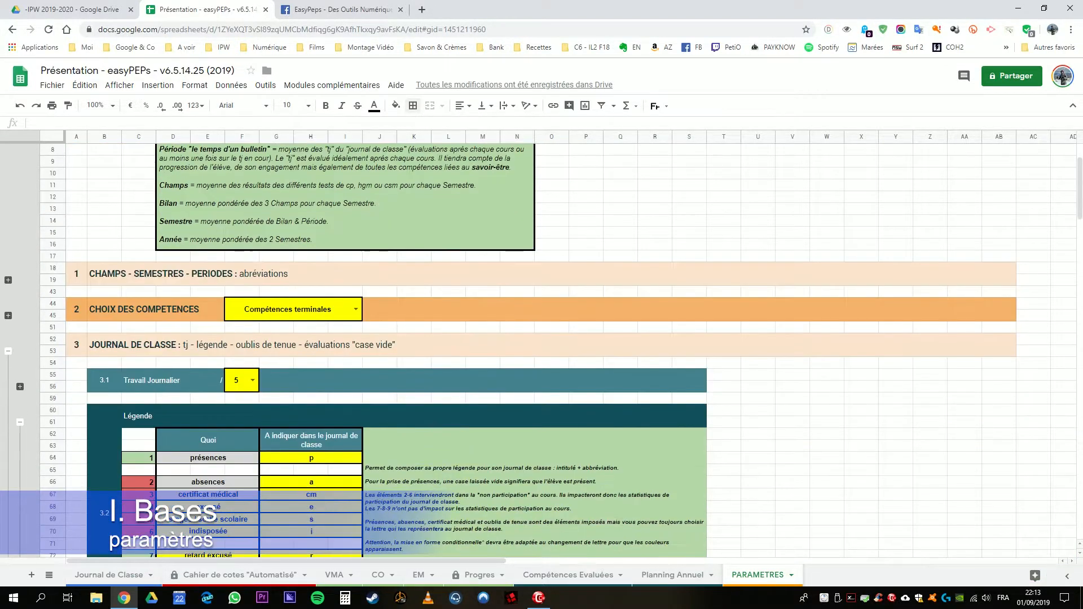
pyautogui.click(8, 351)
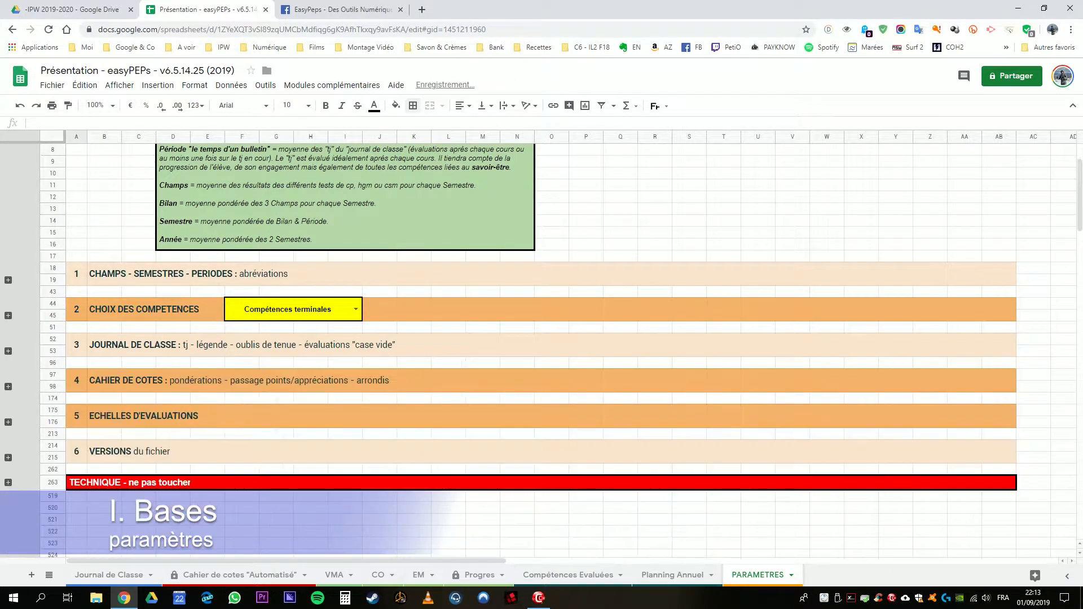
# Step: Expand section 1 on champs, semesters and periods, review the period names assigned to each semester, and collapse the section again
pyautogui.click(8, 280)
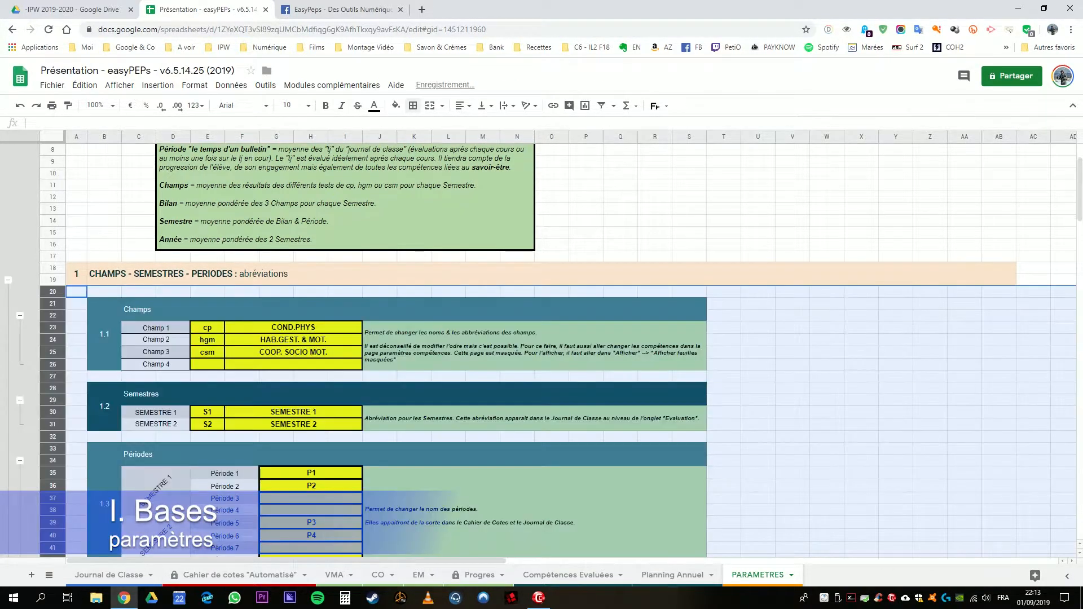
pyautogui.scroll(-3, 542, 350)
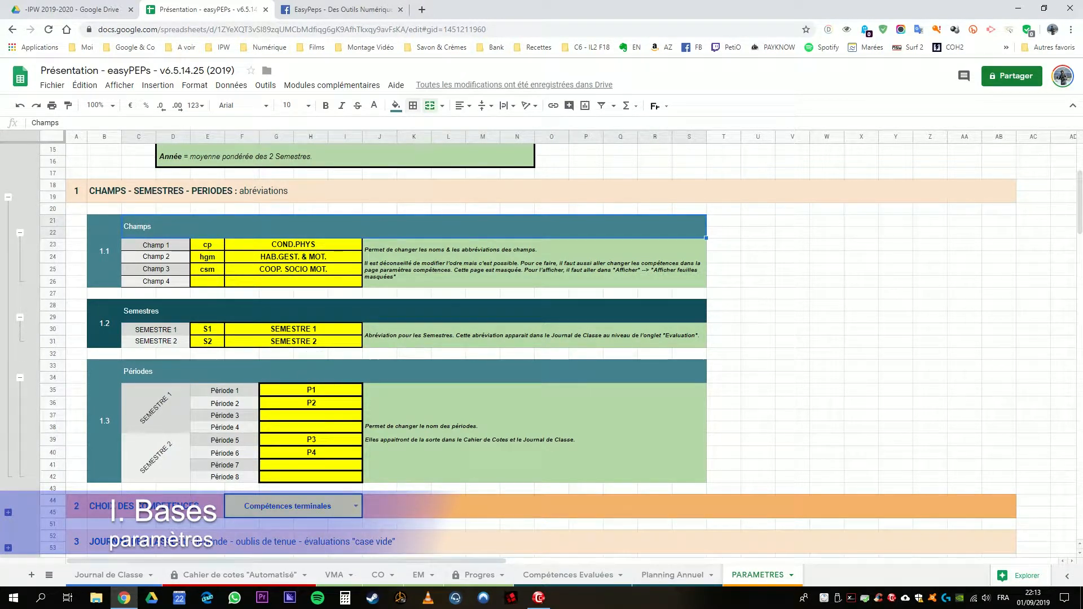
pyautogui.moveTo(311, 390)
pyautogui.mouseDown()
pyautogui.moveTo(311, 476)
pyautogui.moveTo(311, 390)
pyautogui.moveTo(311, 403)
pyautogui.mouseUp()
pyautogui.click(155, 408)
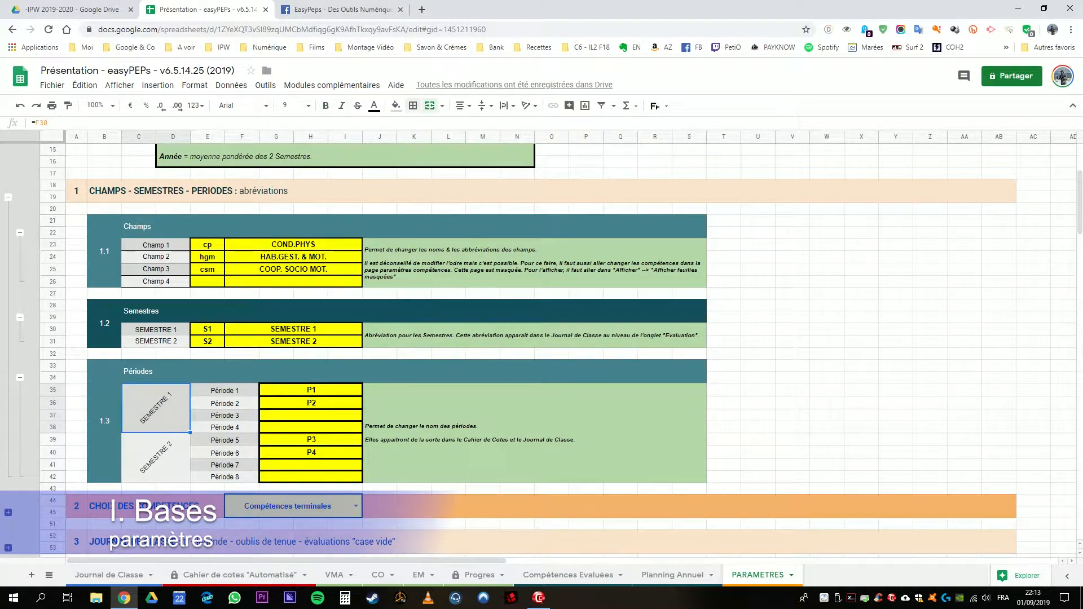
pyautogui.moveTo(311, 440); pyautogui.dragTo(311, 452)
pyautogui.click(156, 458)
pyautogui.moveTo(311, 390); pyautogui.dragTo(311, 453)
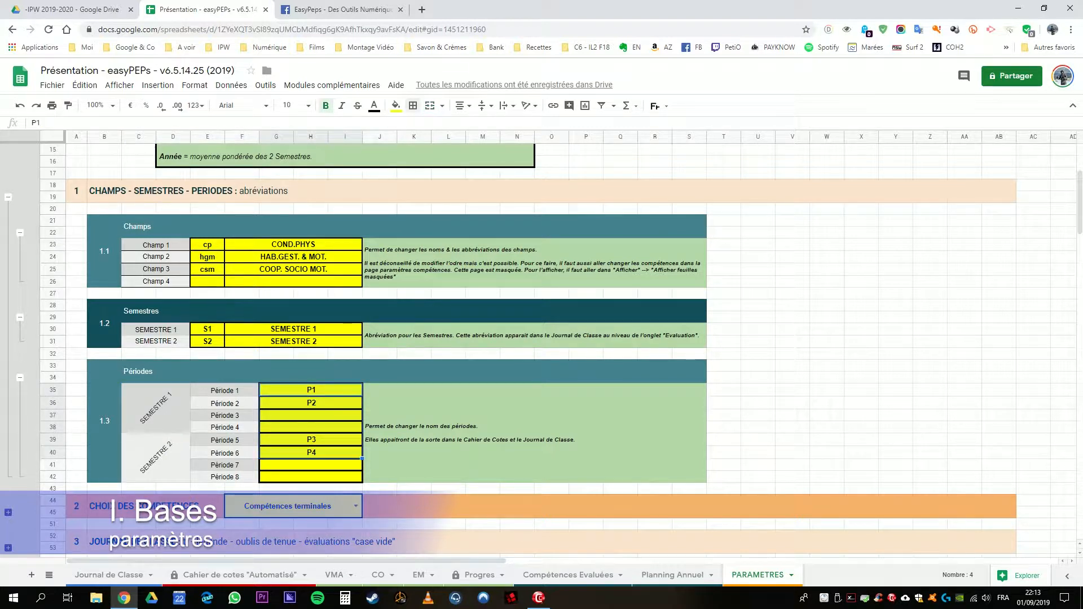
pyautogui.click(8, 197)
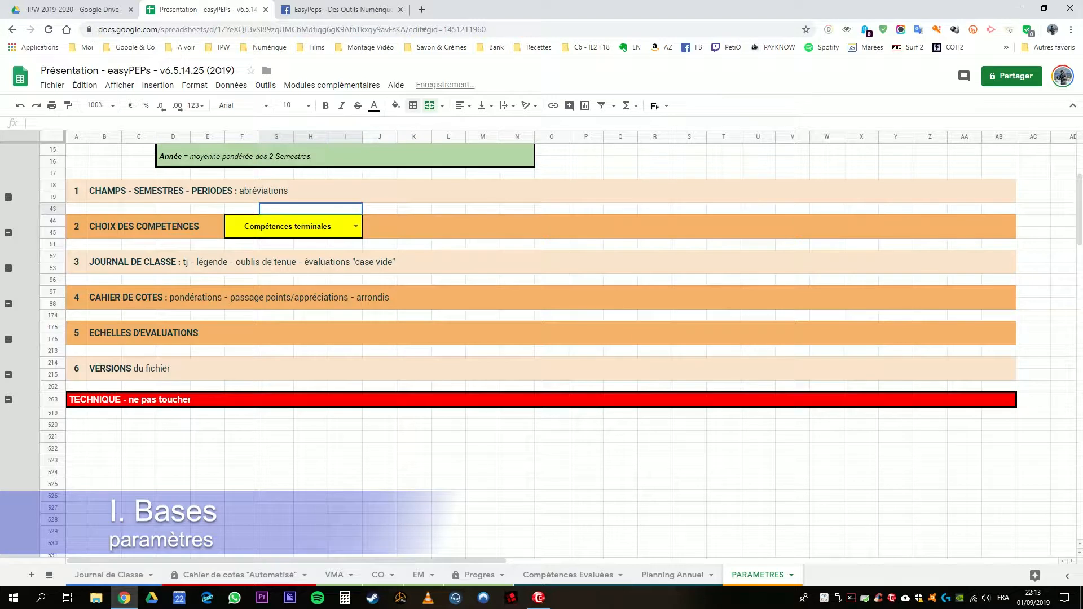
# Step: Review the competence choice and the Travail Journalier and Légende settings in section 3, collapsing the legend and the section when finished
pyautogui.click(279, 228)
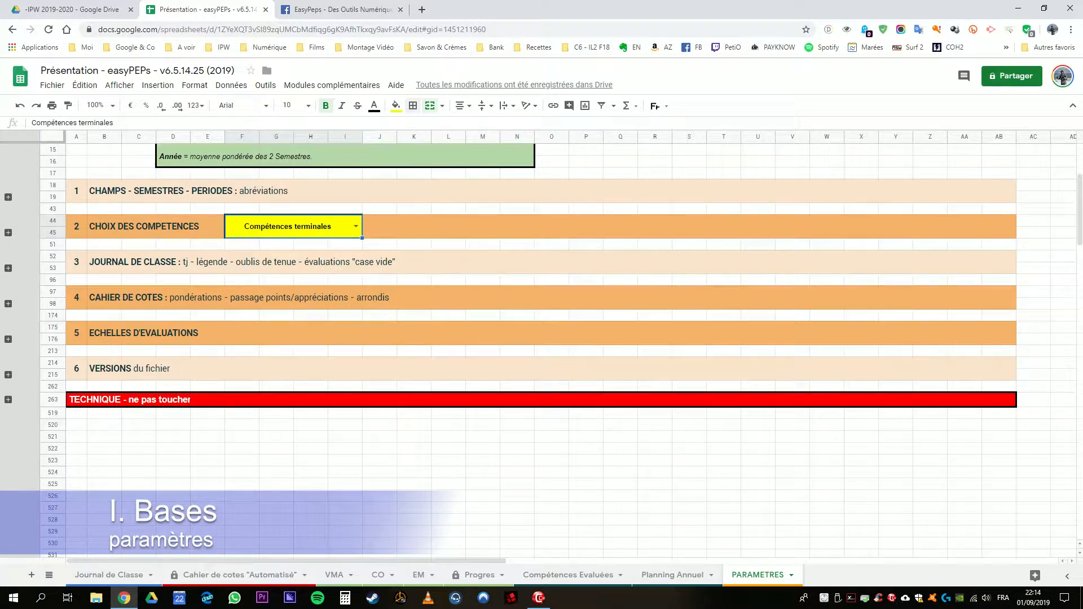
pyautogui.click(8, 268)
pyautogui.click(173, 297)
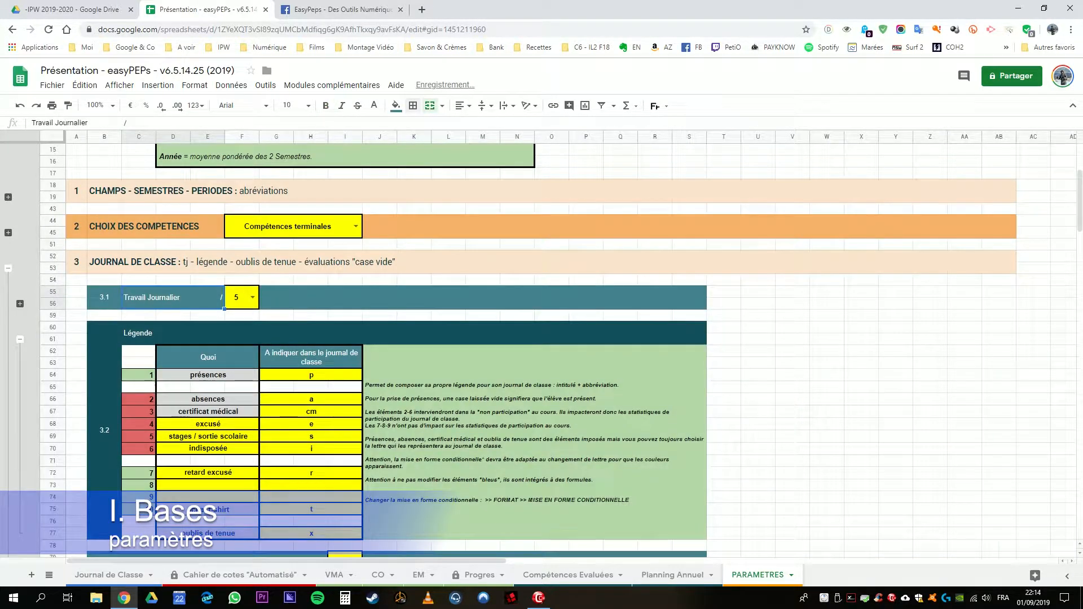
pyautogui.scroll(-1, 542, 350)
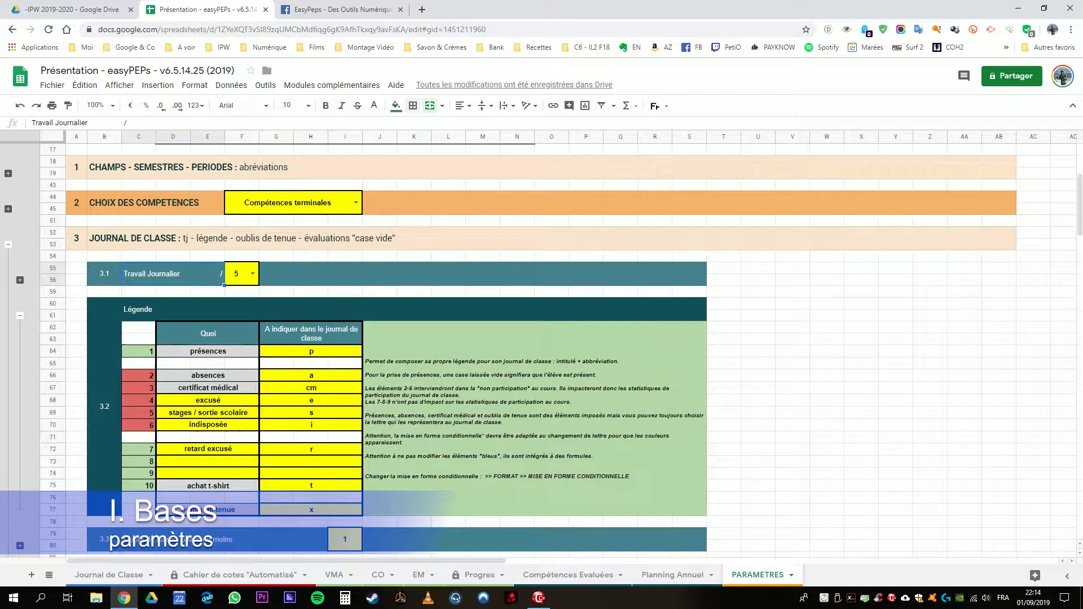
pyautogui.click(239, 274)
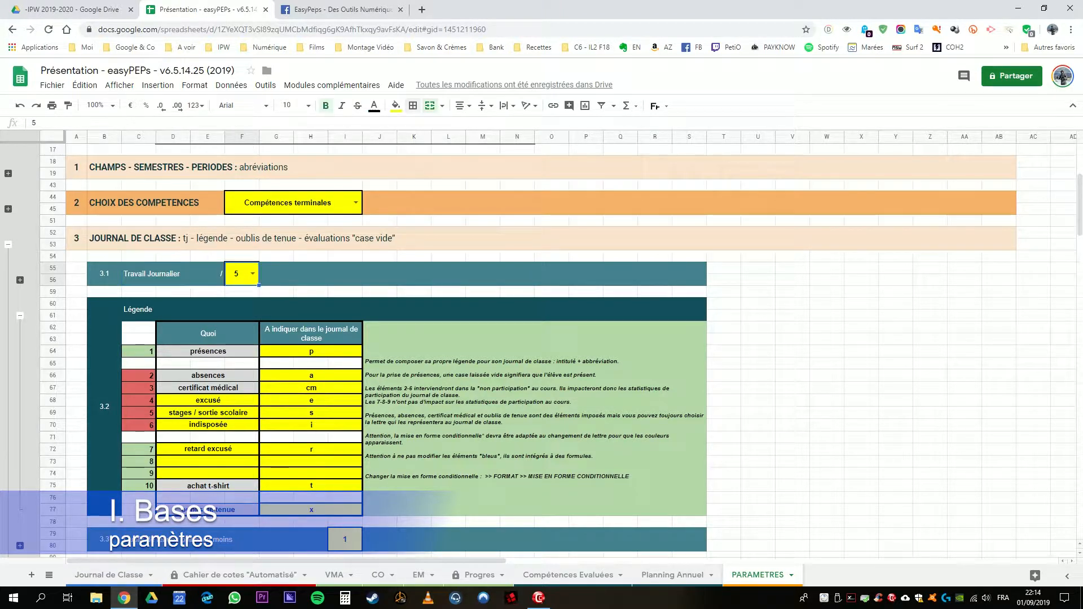
pyautogui.click(19, 316)
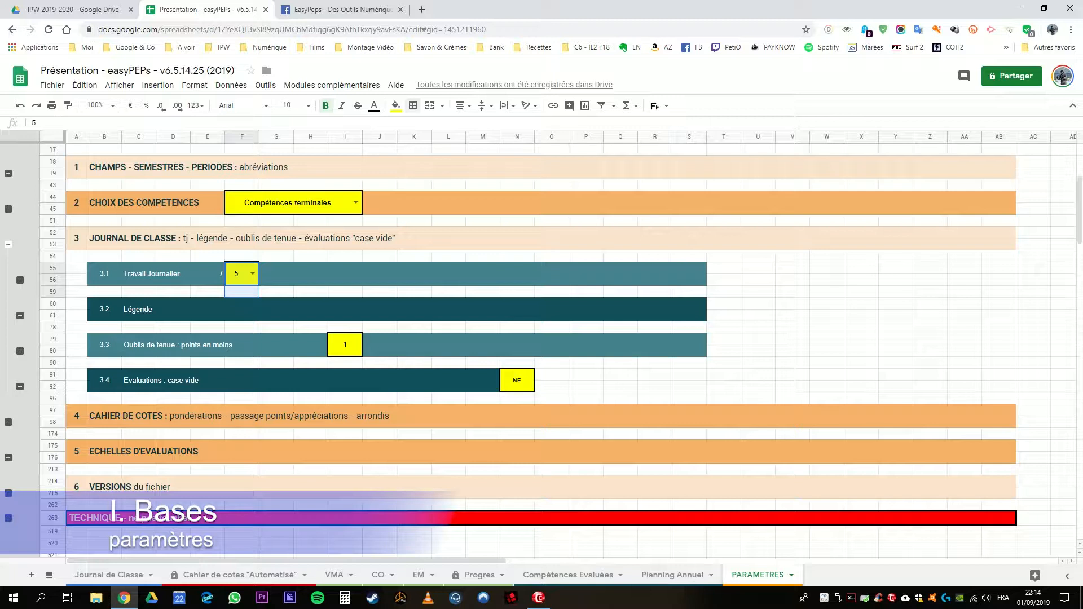
pyautogui.click(8, 244)
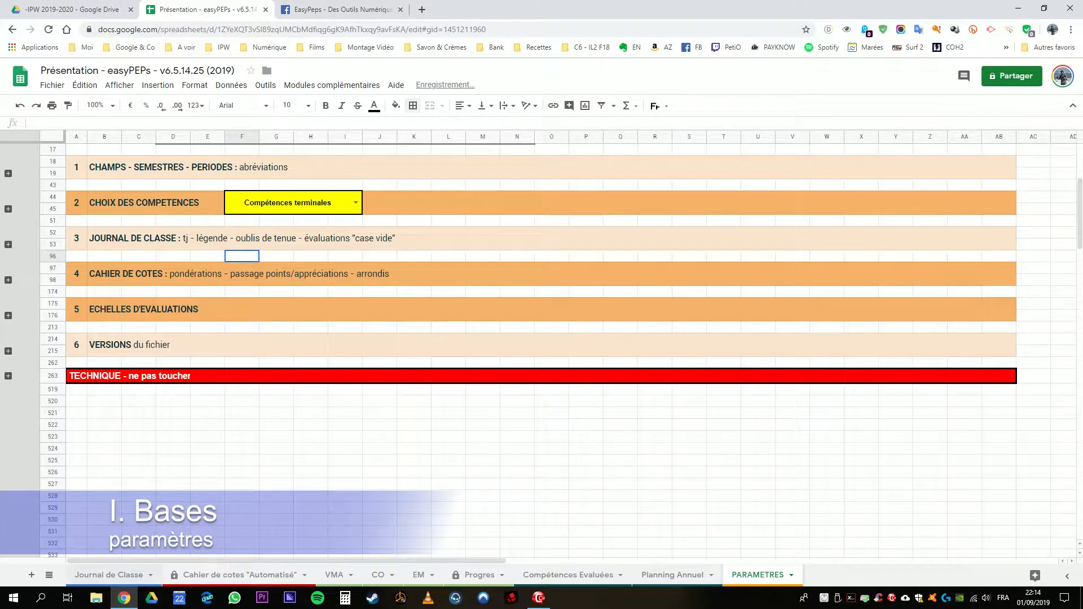
# Step: In the Journal de Classe sheet, collapse the column groups of the two unnamed periods in Semestre 1
pyautogui.click(110, 575)
pyautogui.click(399, 320)
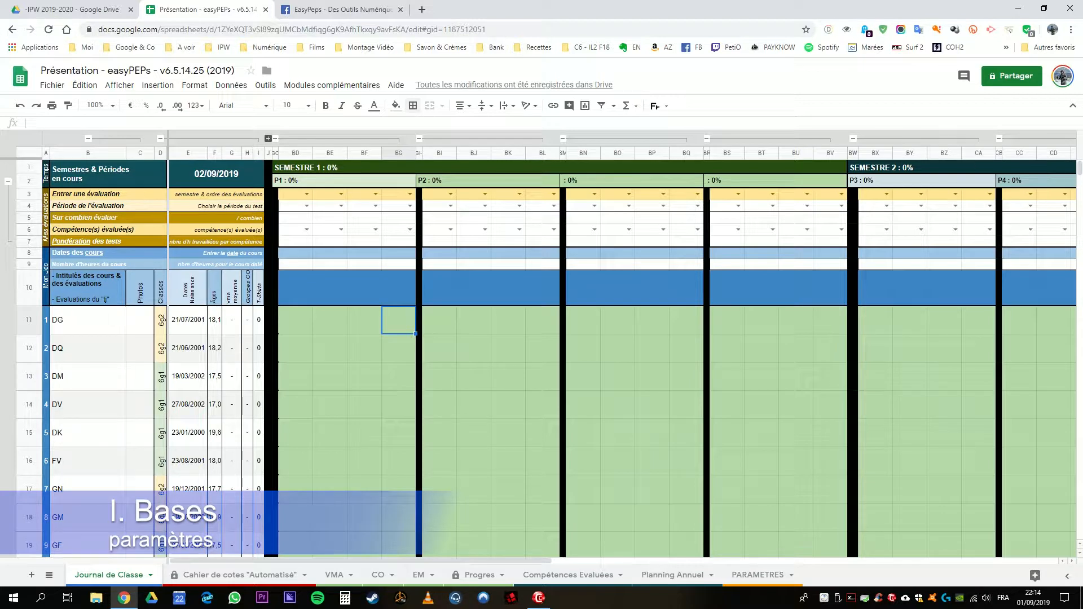
pyautogui.moveTo(361, 562)
pyautogui.mouseDown()
pyautogui.moveTo(385, 561)
pyautogui.moveTo(375, 561)
pyautogui.mouseUp()
pyautogui.moveTo(756, 180); pyautogui.dragTo(654, 181)
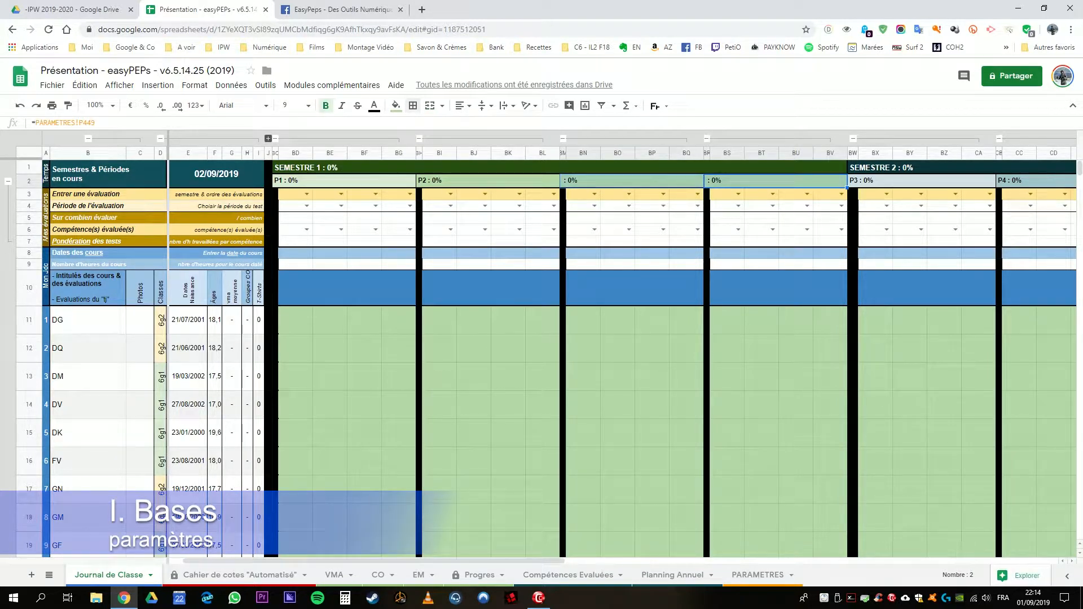
pyautogui.click(583, 195)
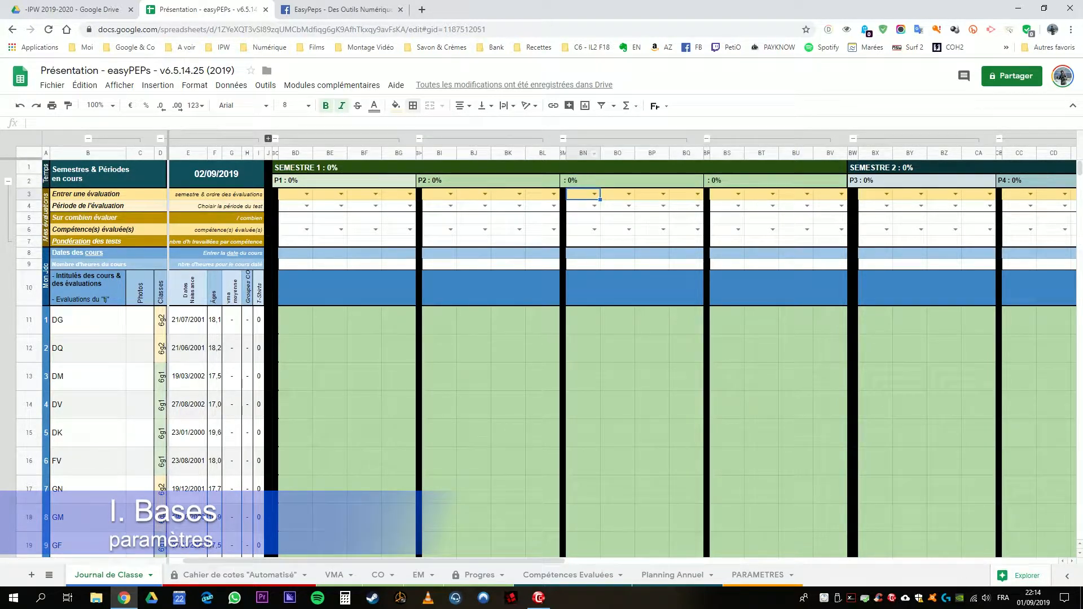
pyautogui.click(564, 138)
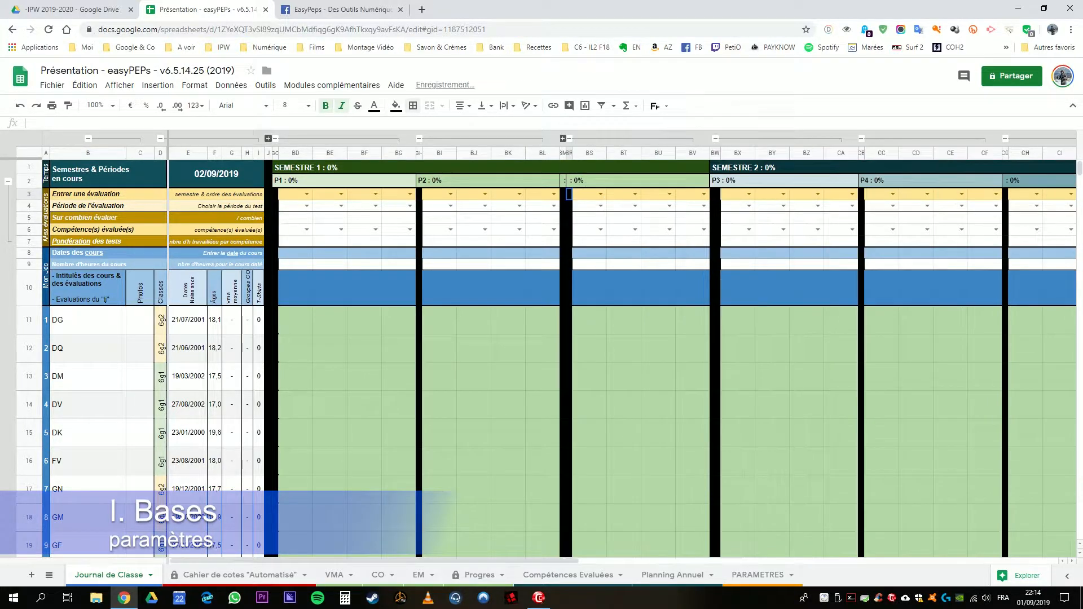
pyautogui.click(569, 138)
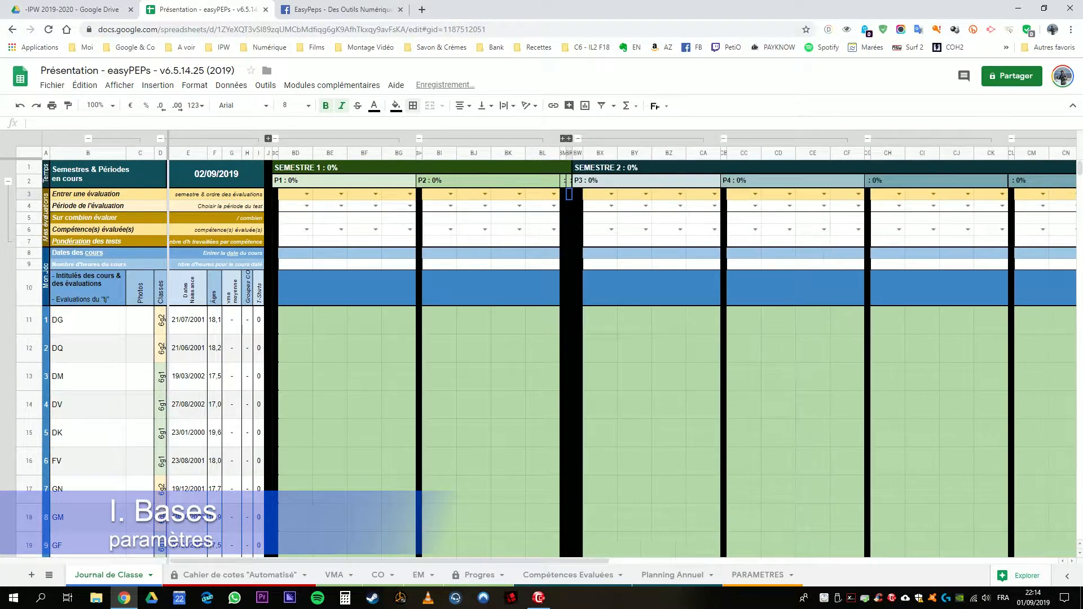
# Step: Collapse the column groups of the two unnamed periods in Semestre 2
pyautogui.moveTo(507, 561); pyautogui.dragTo(610, 561)
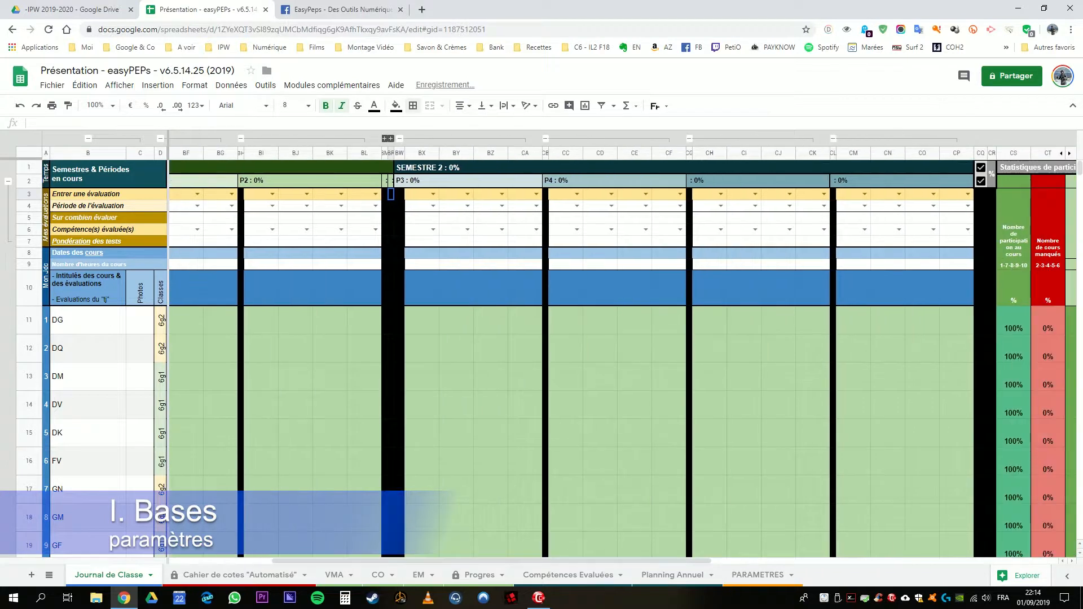
pyautogui.click(690, 138)
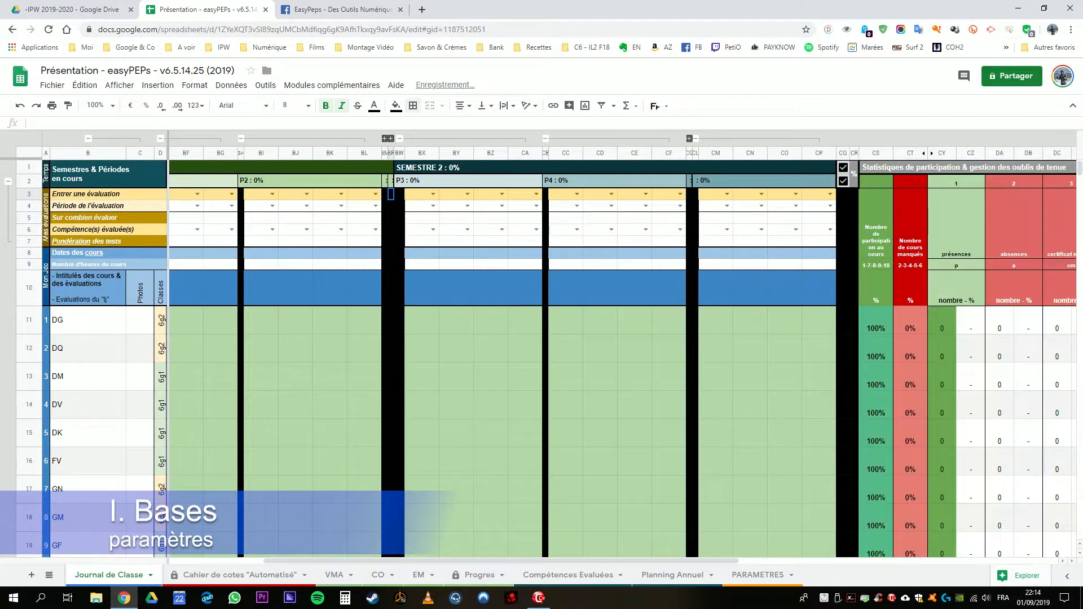
pyautogui.click(695, 139)
pyautogui.moveTo(593, 561); pyautogui.dragTo(488, 561)
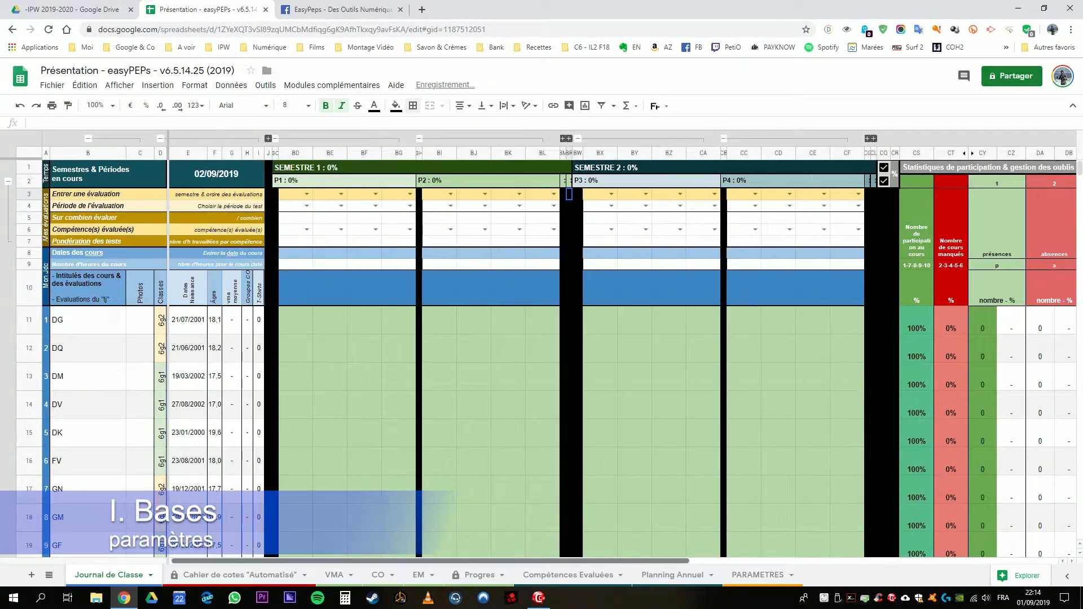
# Step: Examine the P1 course columns BD to BG and the order in which they are filled, from BG back to BD
pyautogui.click(365, 265)
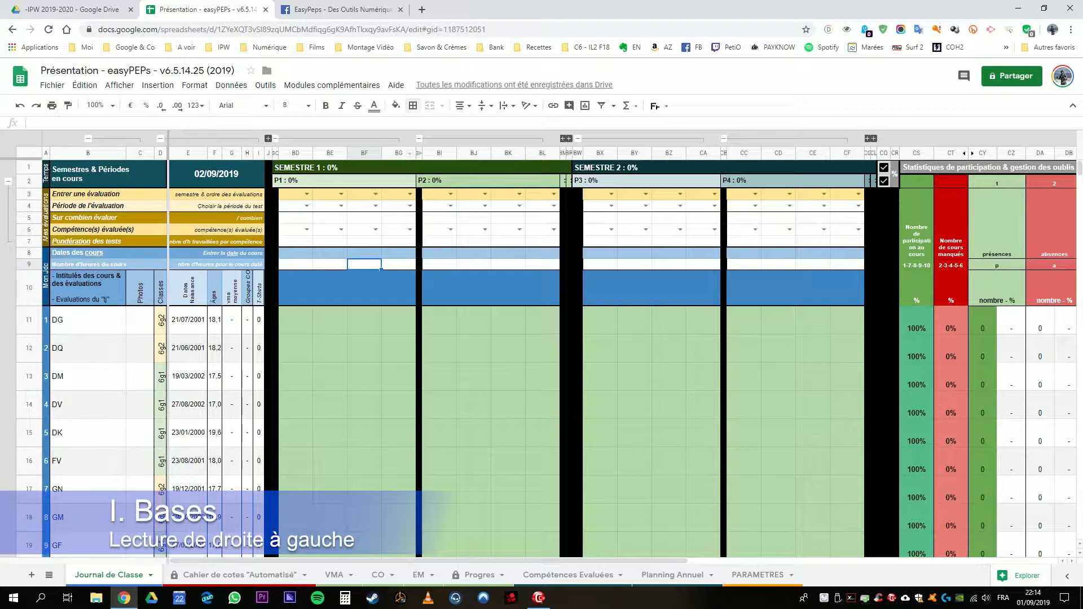
pyautogui.click(399, 154)
pyautogui.click(399, 289)
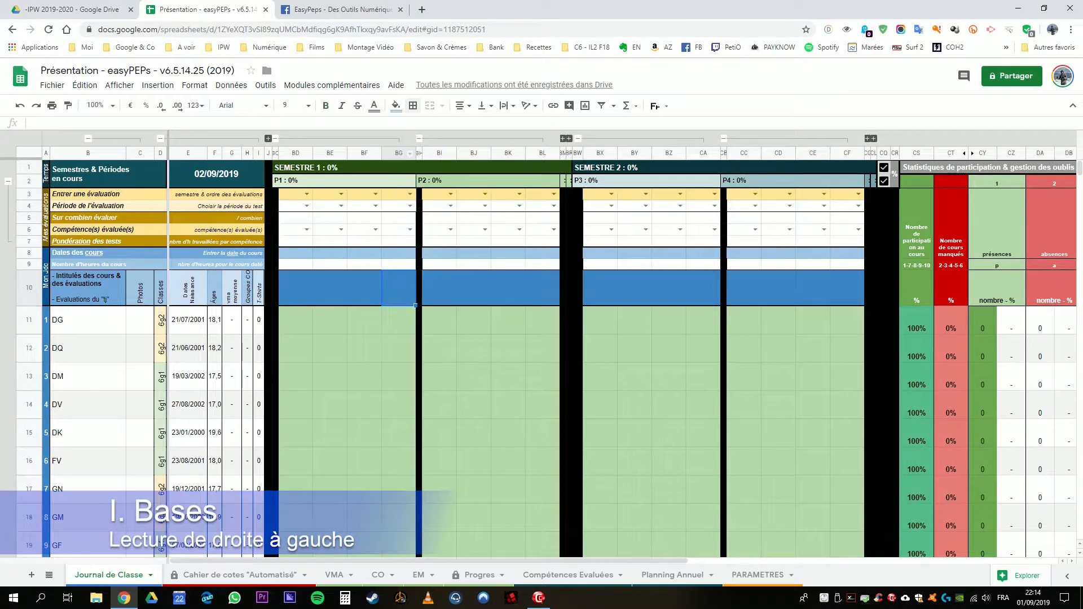
pyautogui.moveTo(399, 154); pyautogui.dragTo(331, 154)
pyautogui.click(330, 321)
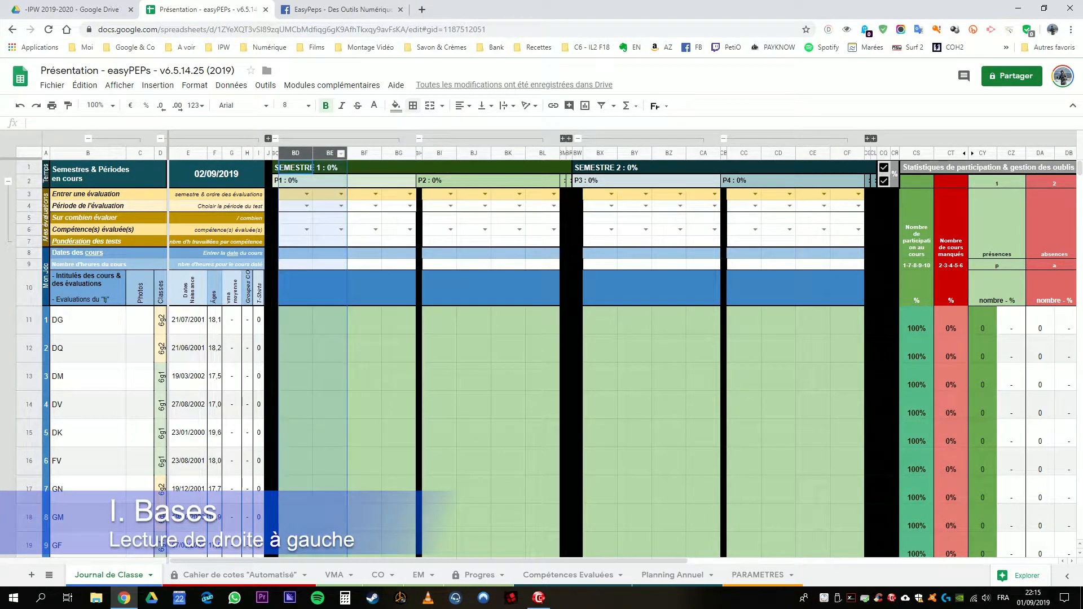
pyautogui.click(296, 264)
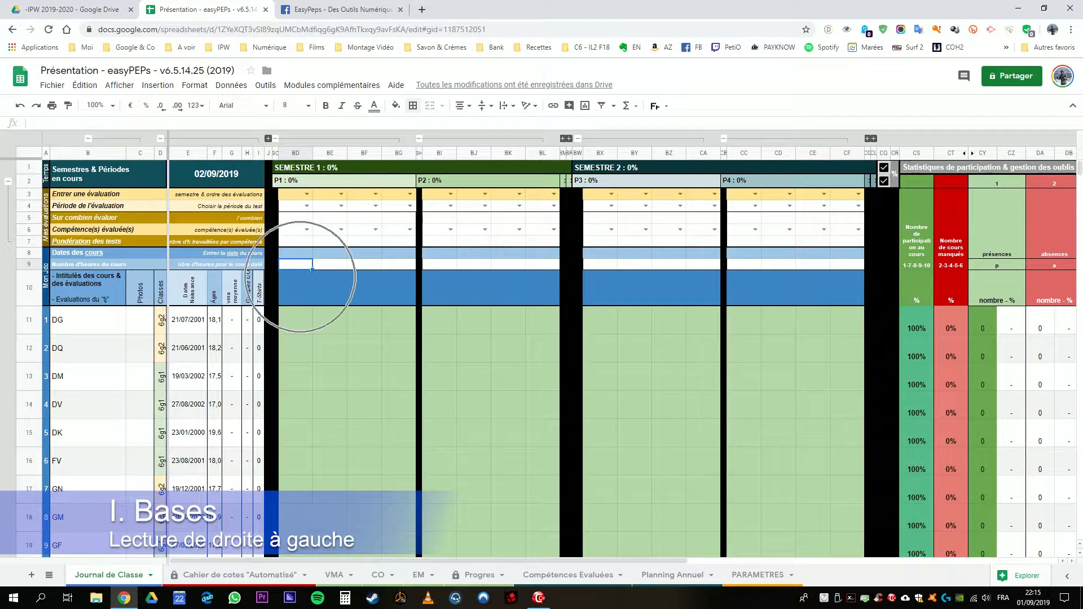
pyautogui.press('ctrl')
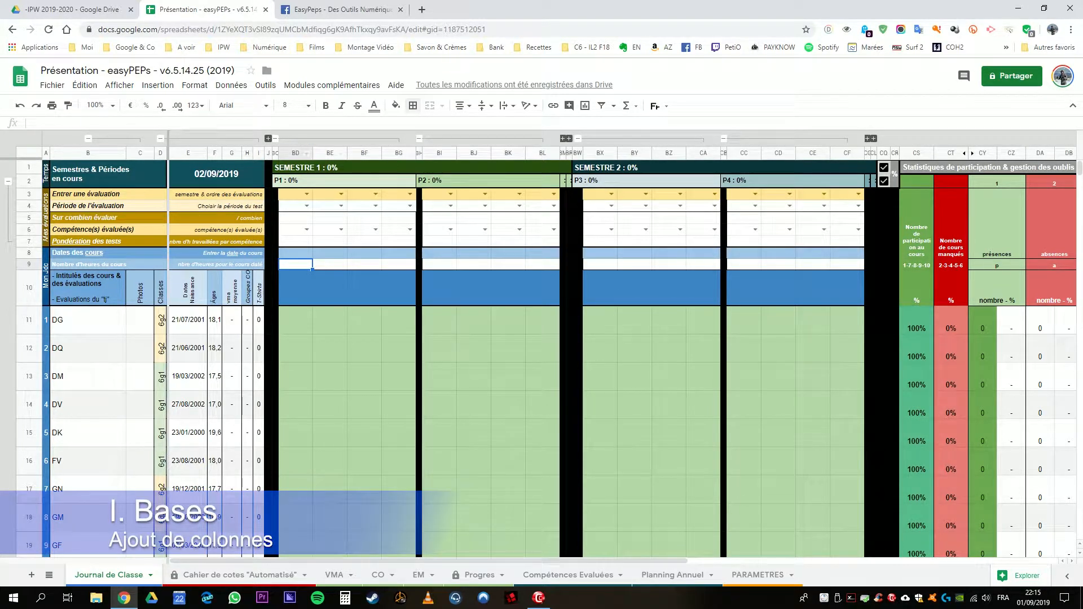
pyautogui.moveTo(295, 153); pyautogui.dragTo(399, 152)
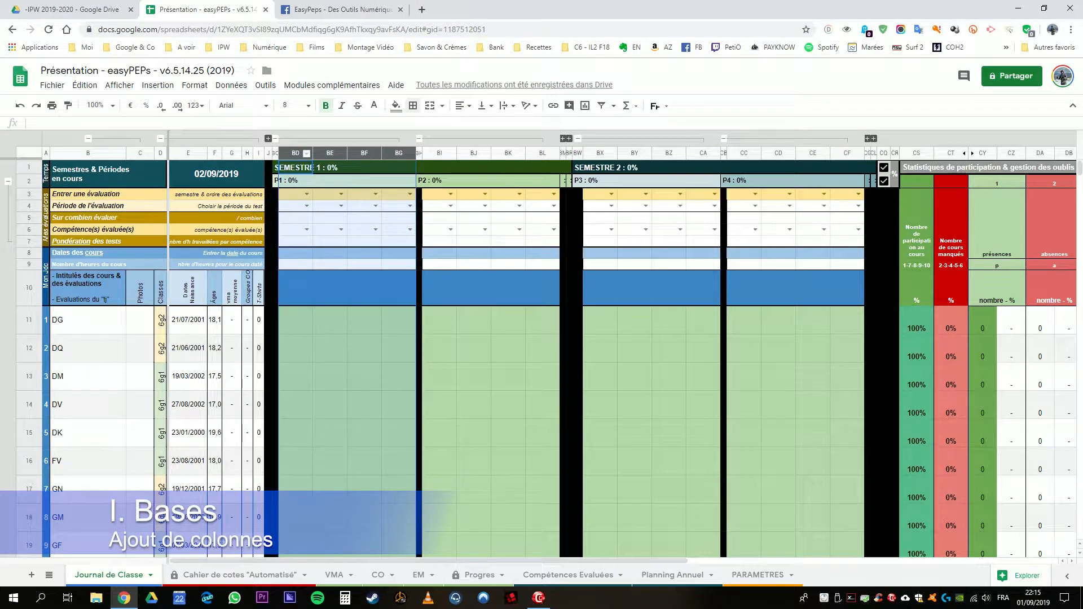
pyautogui.click(330, 289)
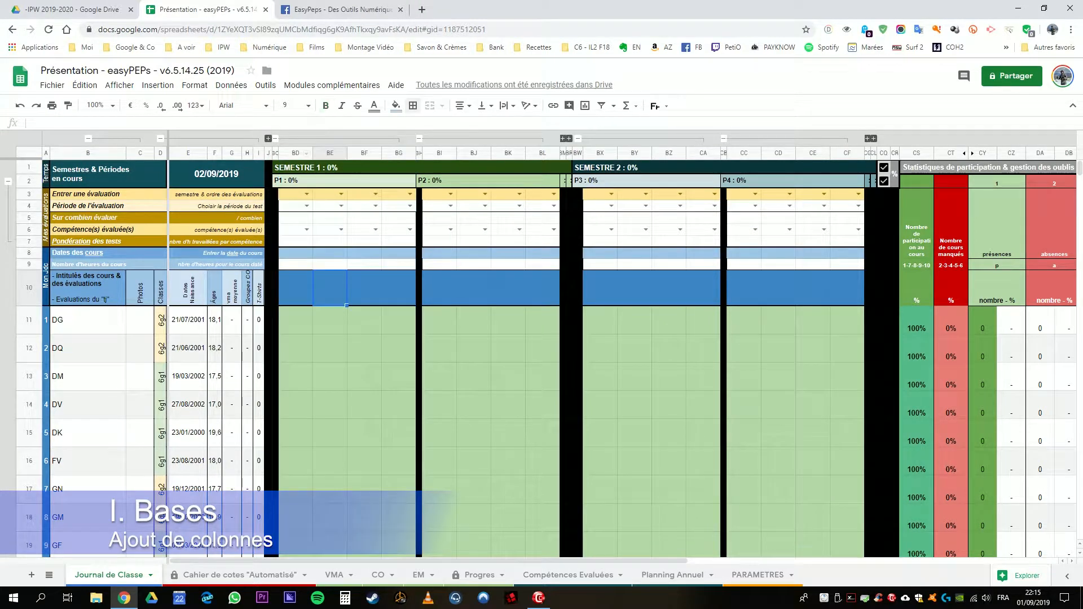
pyautogui.click(295, 153)
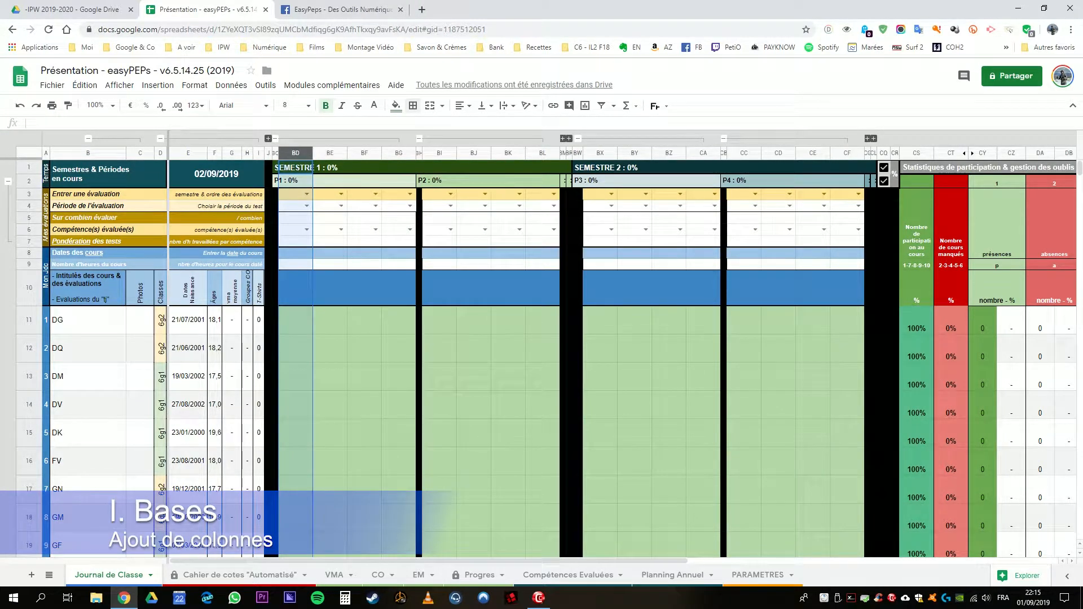
pyautogui.click(330, 289)
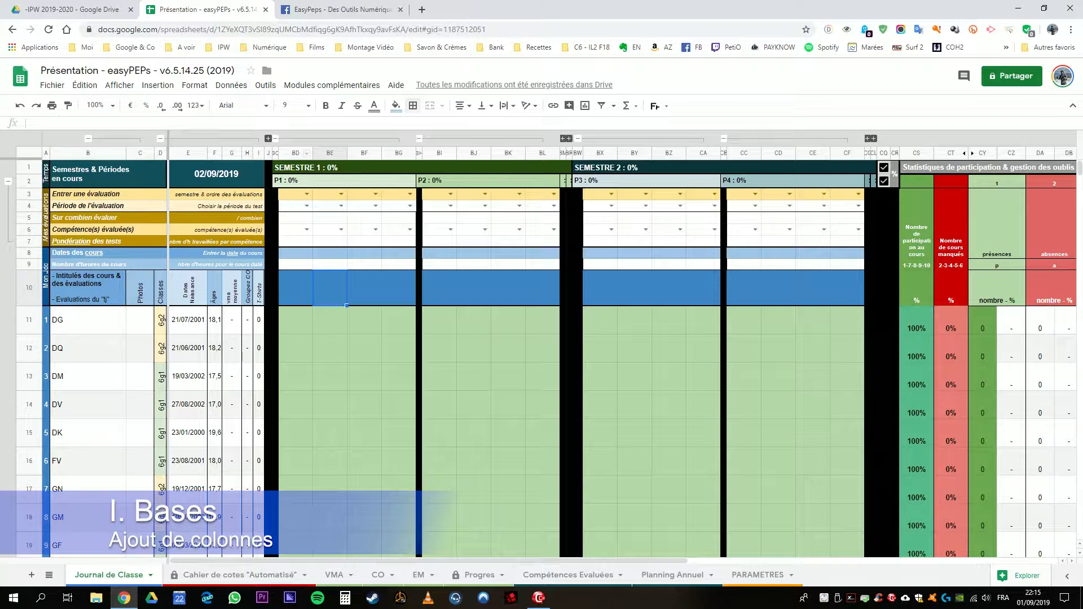
# Step: Insert one column to the left of column BD, the first course column of period P1
pyautogui.click(295, 153)
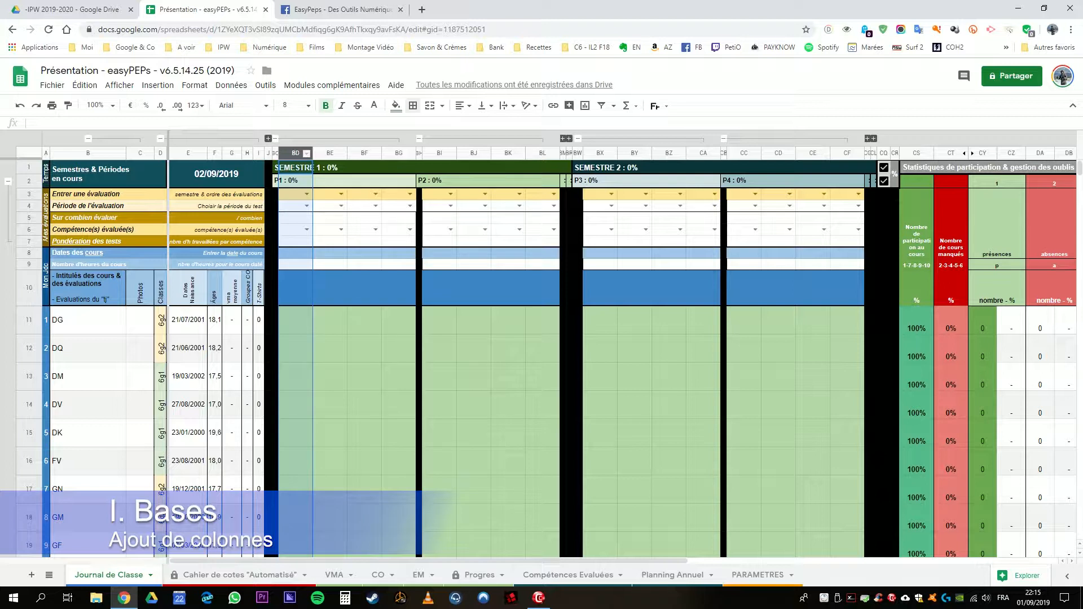
pyautogui.rightClick(295, 153)
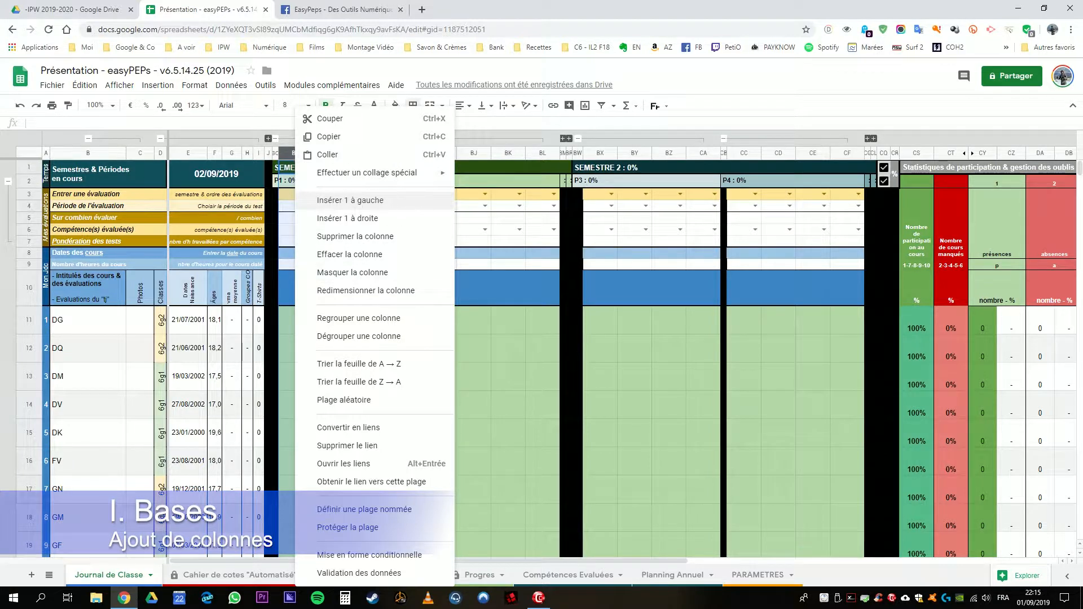
pyautogui.click(350, 200)
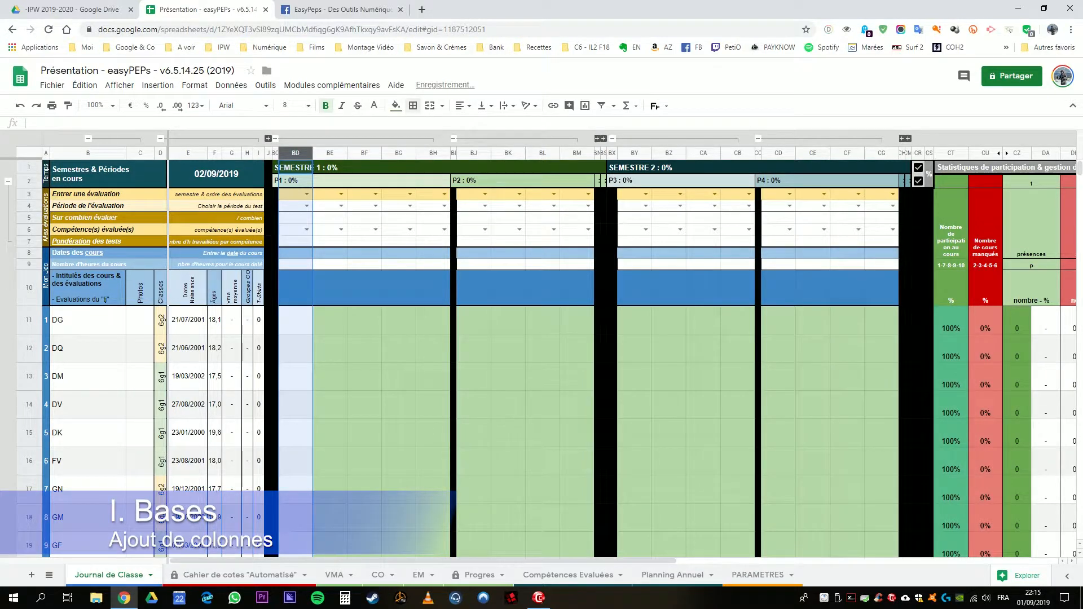
# Step: Insert three columns to the left of columns BD to BF in period P1
pyautogui.moveTo(295, 153); pyautogui.dragTo(364, 153)
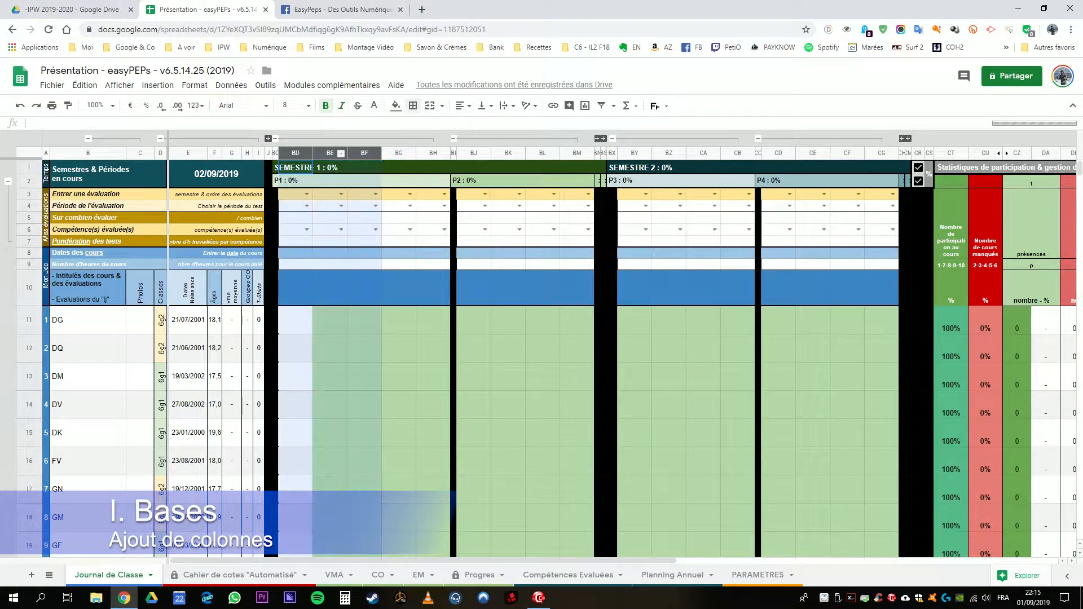
pyautogui.rightClick(365, 153)
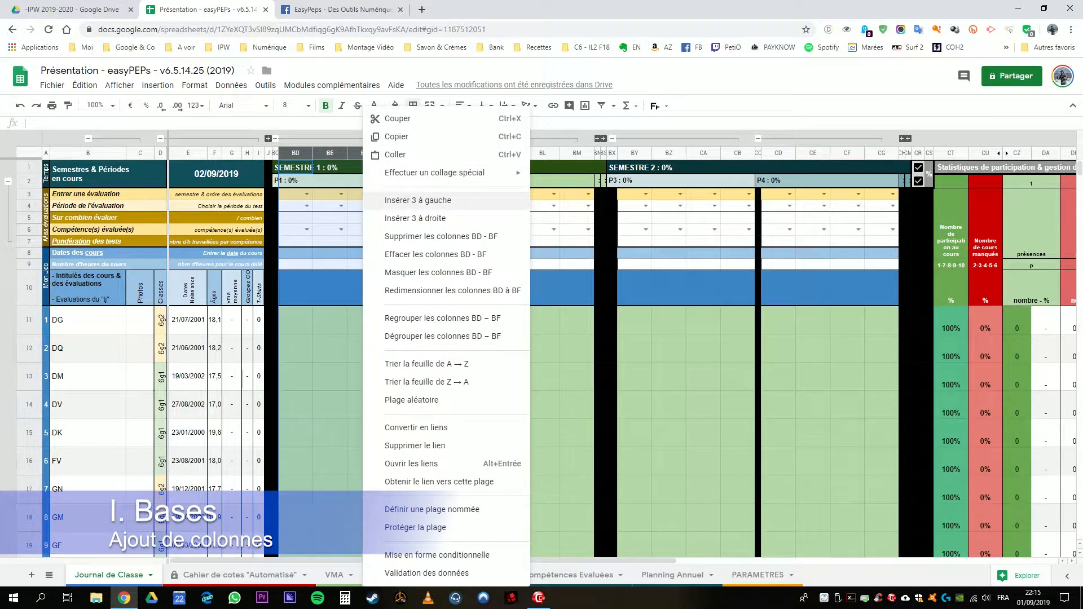
pyautogui.click(418, 200)
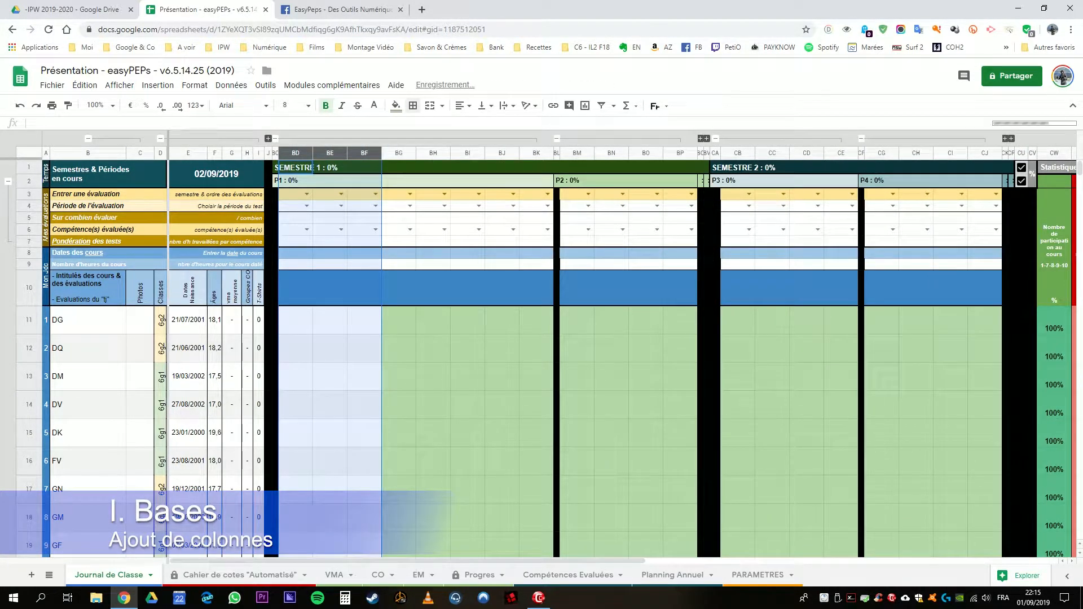
pyautogui.click(434, 241)
pyautogui.moveTo(537, 153); pyautogui.dragTo(305, 153)
pyautogui.click(364, 264)
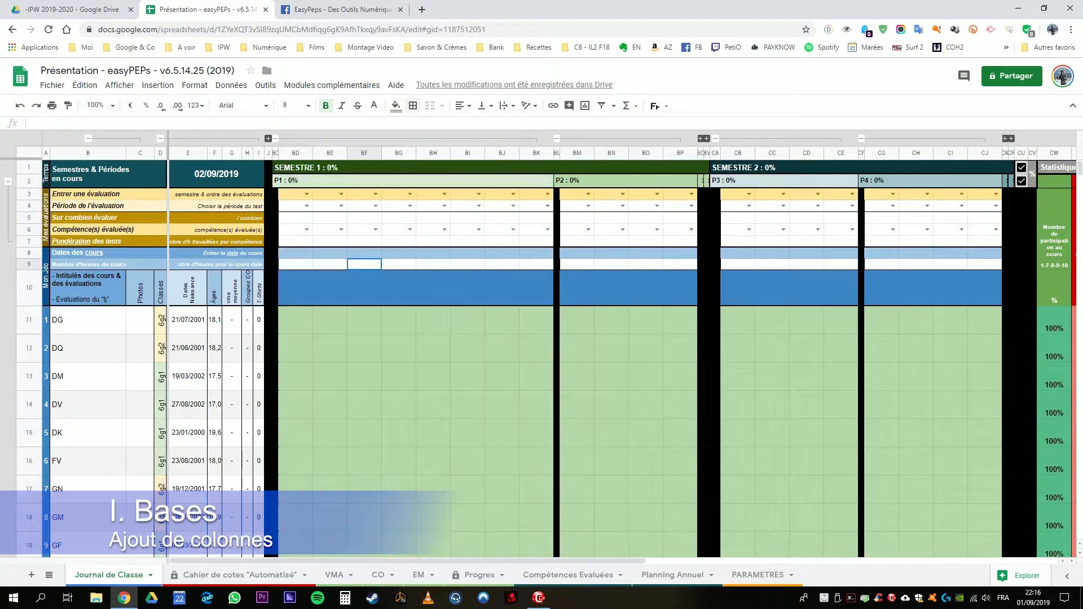
# Step: Undo the last two column insertions in period P1
pyautogui.hotkey('ctrl', 'z')
pyautogui.hotkey('ctrl', 'z')
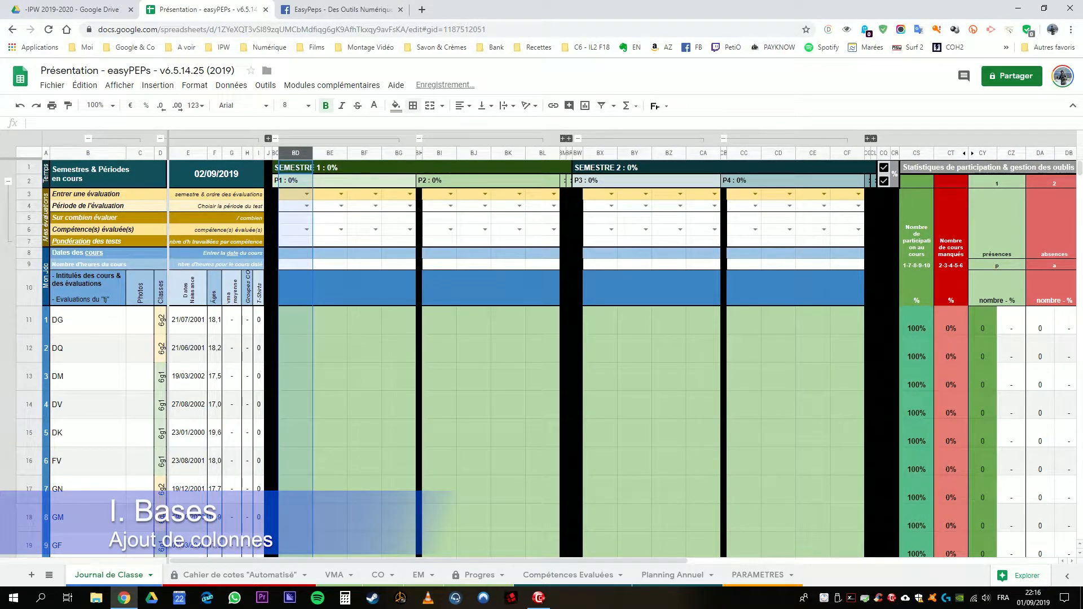
pyautogui.click(365, 264)
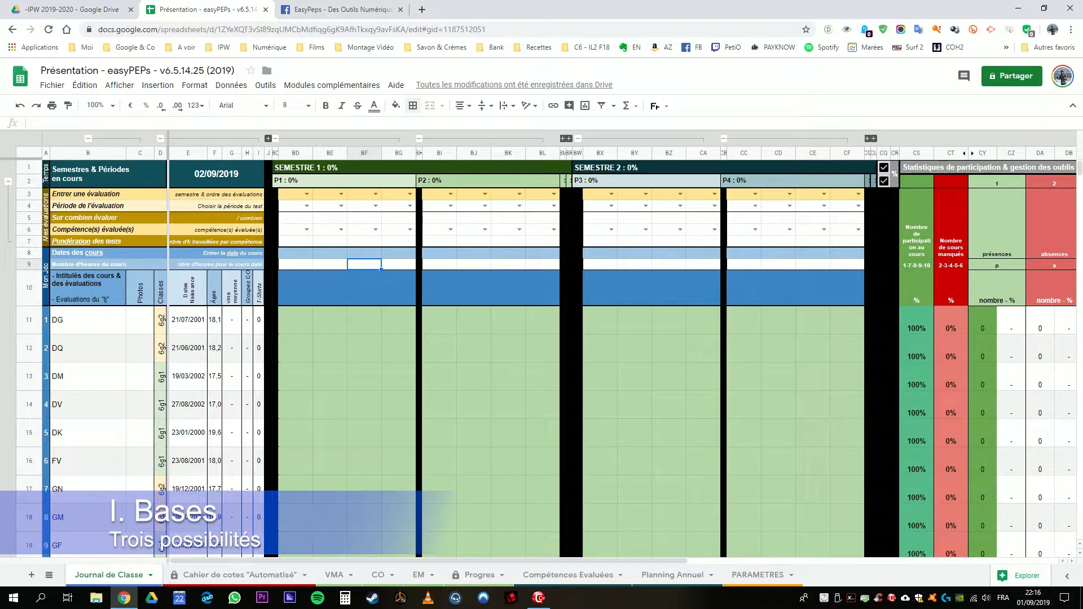
# Step: Set the course date of column BG, the last column of period P1, to 02/09/2019
pyautogui.click(399, 287)
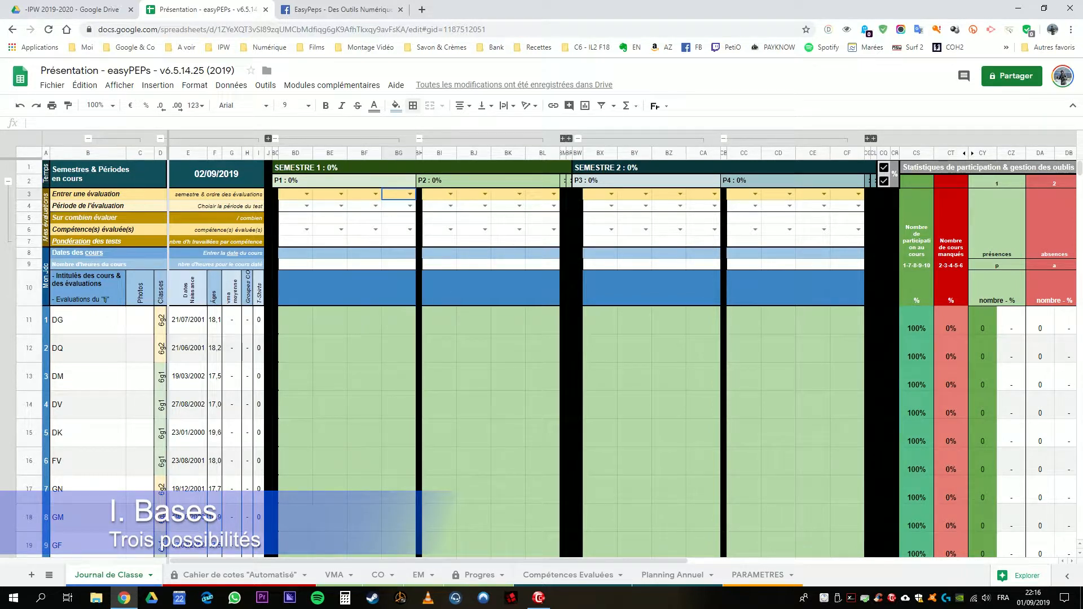
pyautogui.click(399, 253)
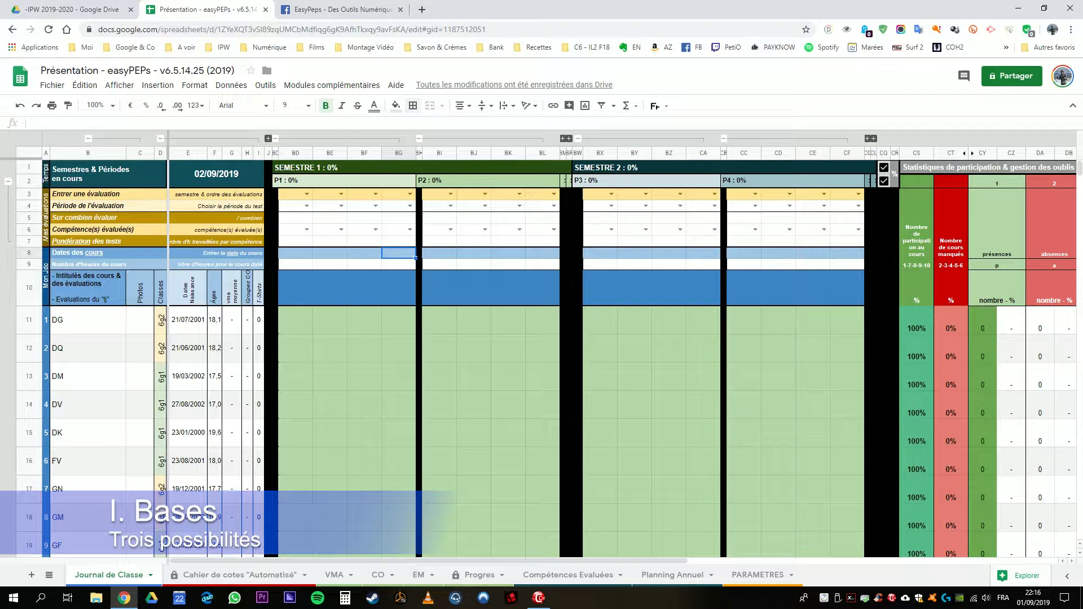
pyautogui.write('02/09/2019')
pyautogui.press('Return')
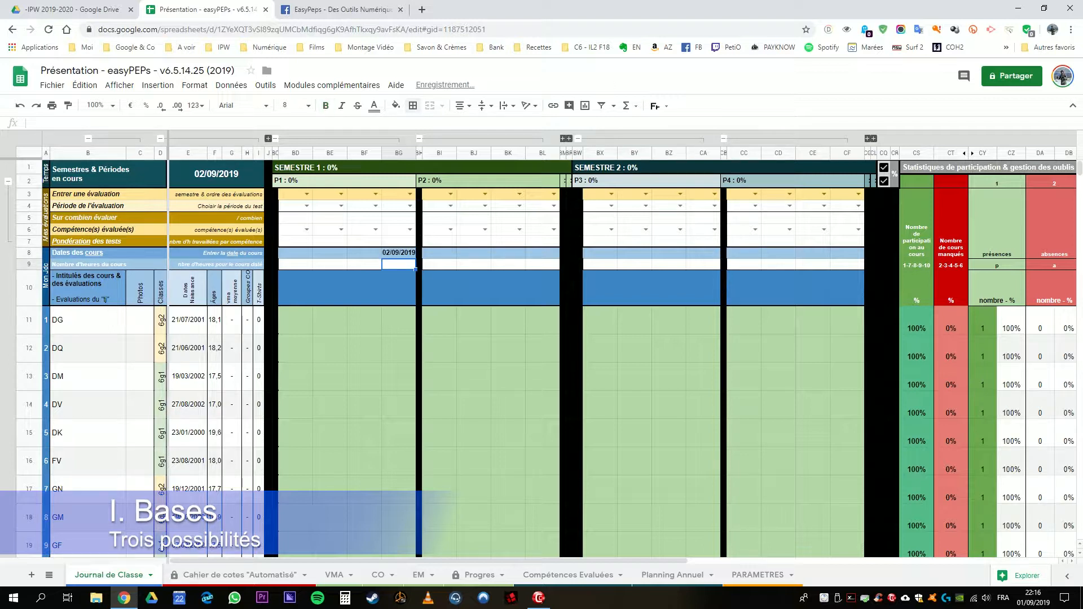
pyautogui.press('Up')
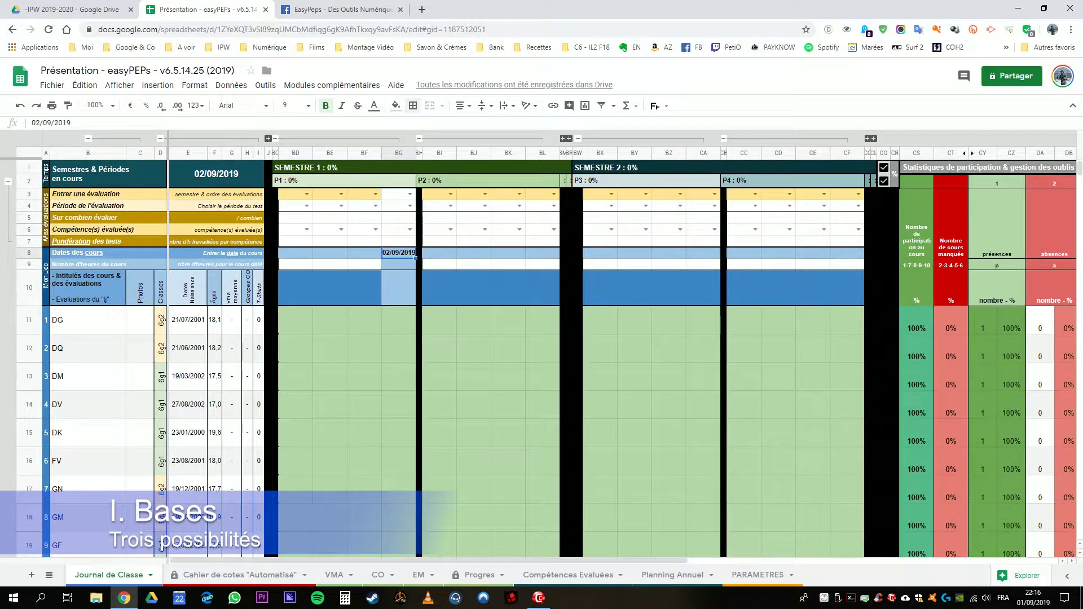
# Step: Set the number of course hours in column BG to 2
pyautogui.hotkey('shift', 'Down')
pyautogui.hotkey('shift', 'Down')
pyautogui.press('Down')
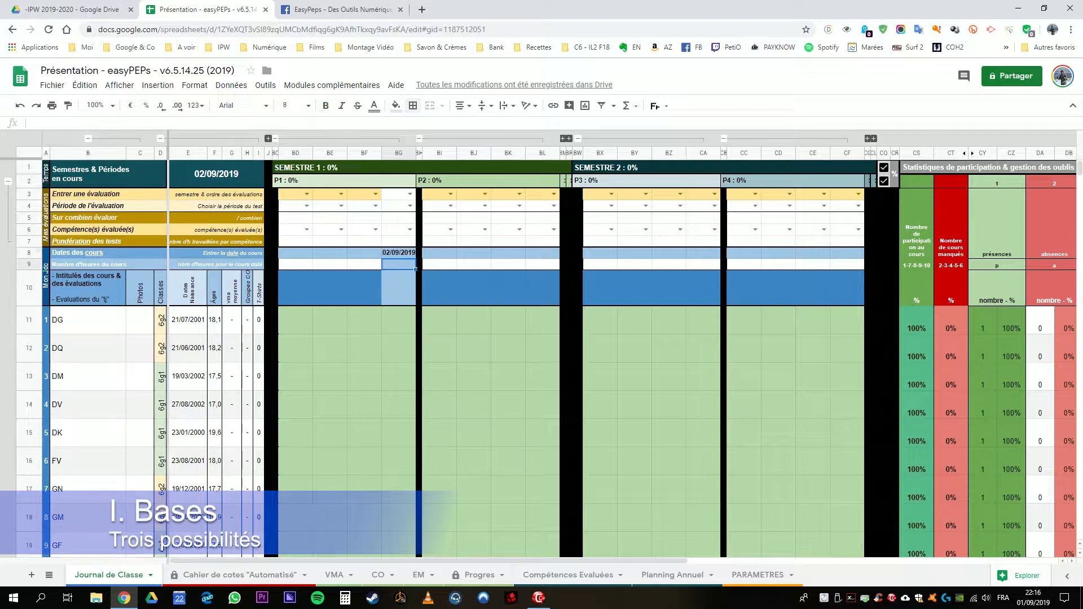
pyautogui.write('2')
pyautogui.press('Return')
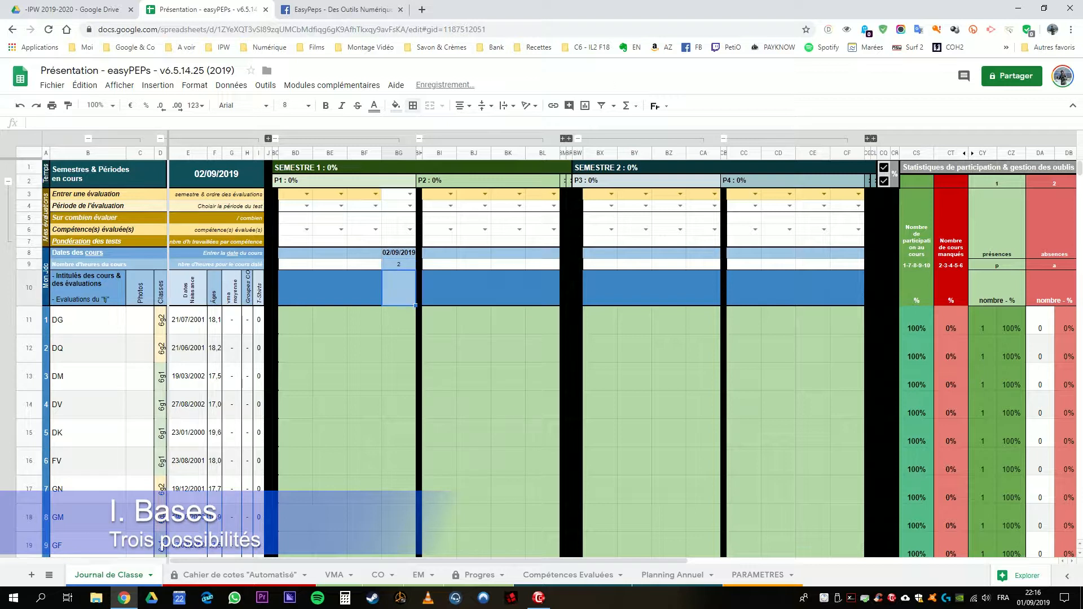
# Step: Enter "intitulé du cours" as the course title in cell BG10
pyautogui.write('intitu')
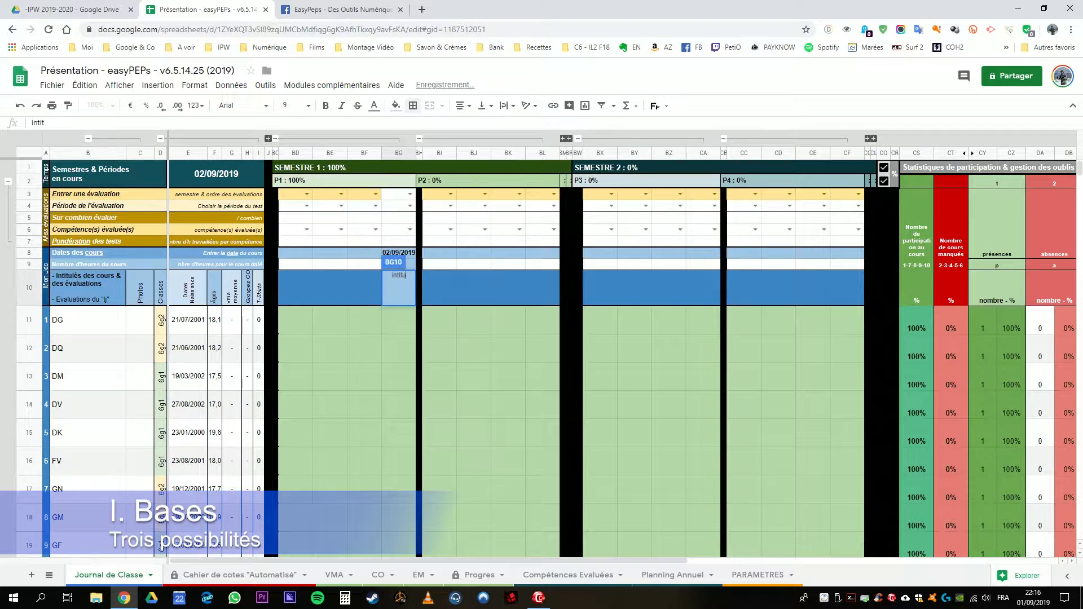
pyautogui.write('lé du cours')
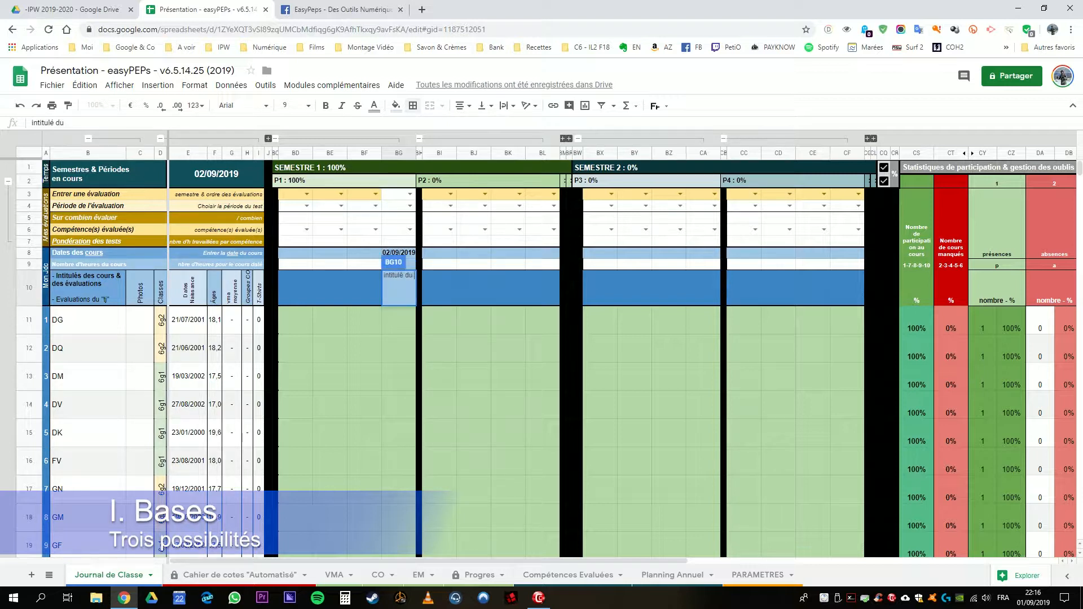
pyautogui.press('Return')
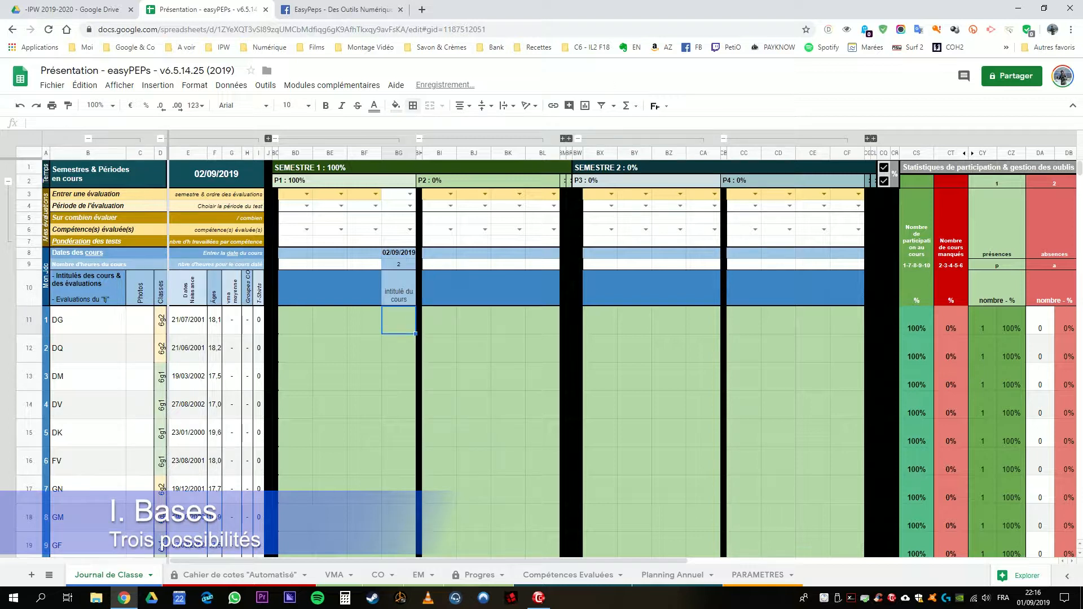
pyautogui.moveTo(399, 253); pyautogui.dragTo(399, 320)
pyautogui.click(399, 289)
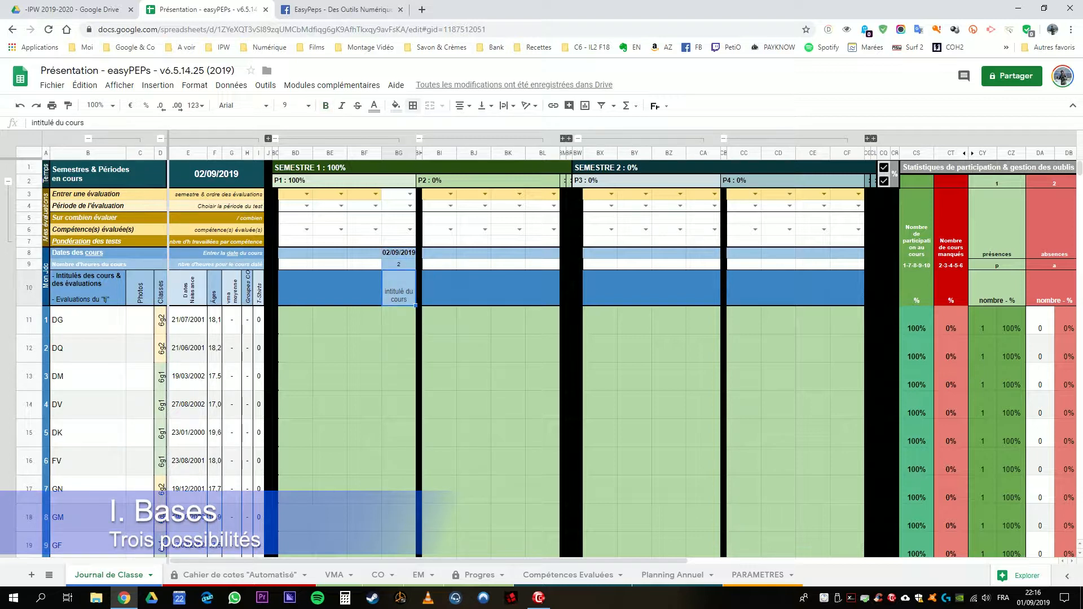
# Step: Enter "tj" as the title of column BF in row 10 to mark it as an ongoing evaluation
pyautogui.click(364, 289)
pyautogui.write('tj')
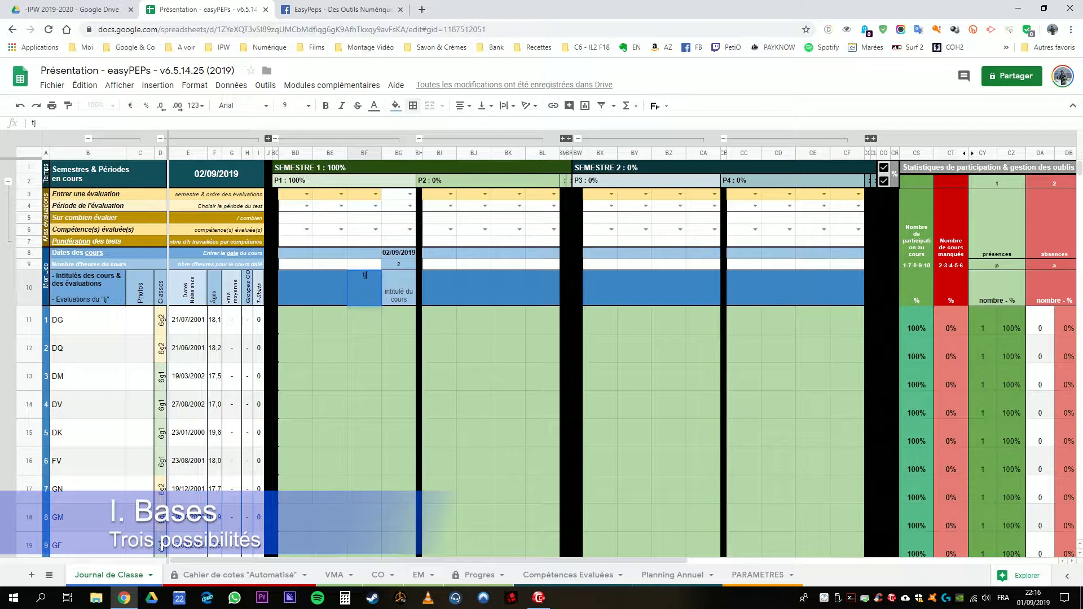
pyautogui.press('Return')
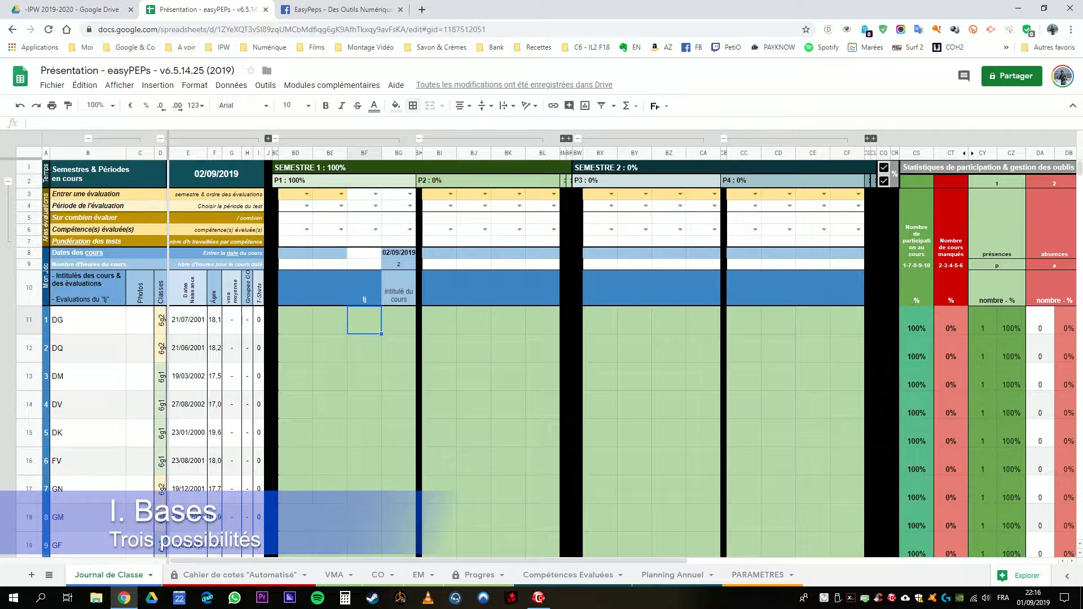
# Step: Choose S1.hgm1 as the evaluation for column BE in the "Entrer une évaluation" row
pyautogui.click(329, 194)
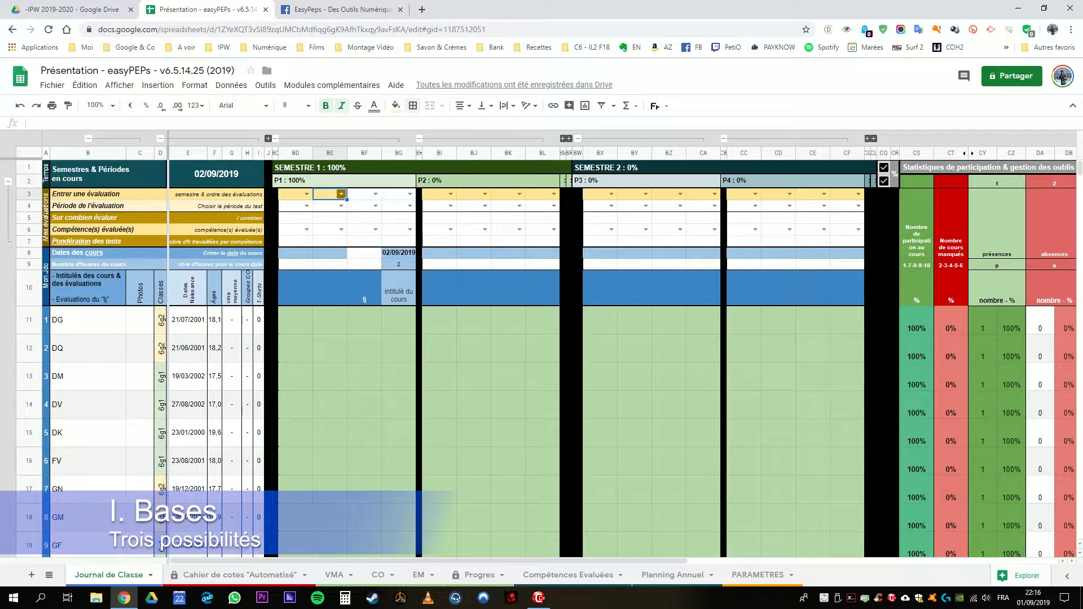
pyautogui.click(341, 194)
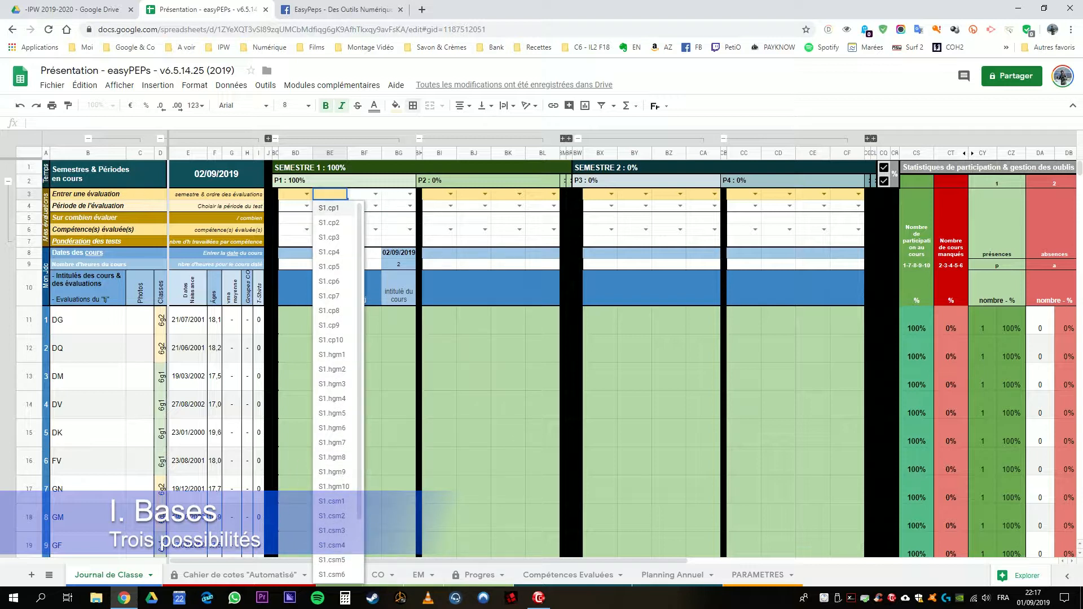
pyautogui.click(332, 355)
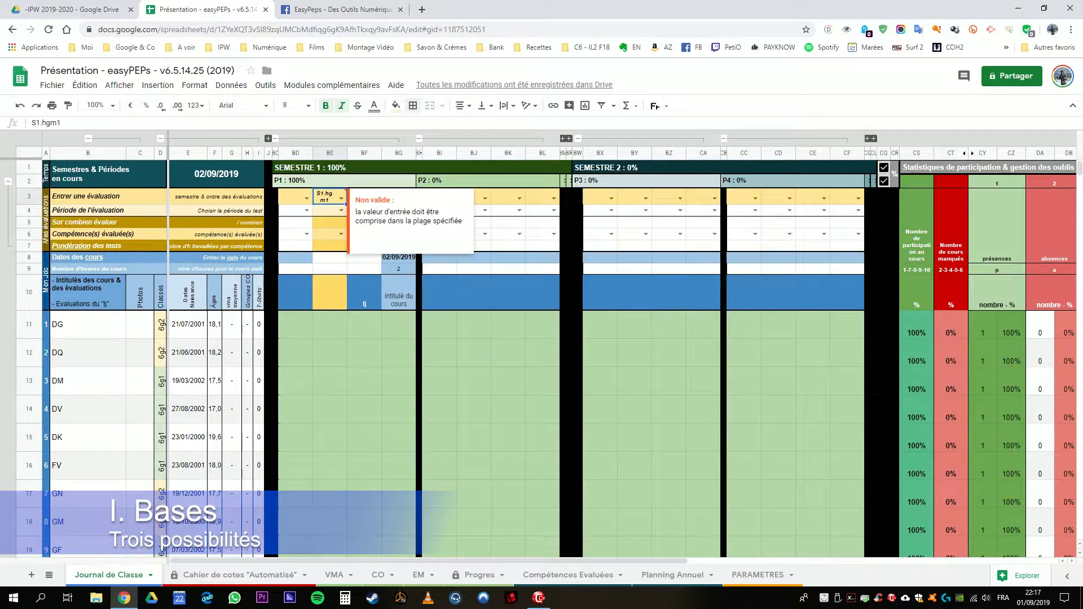
pyautogui.click(365, 269)
pyautogui.click(474, 353)
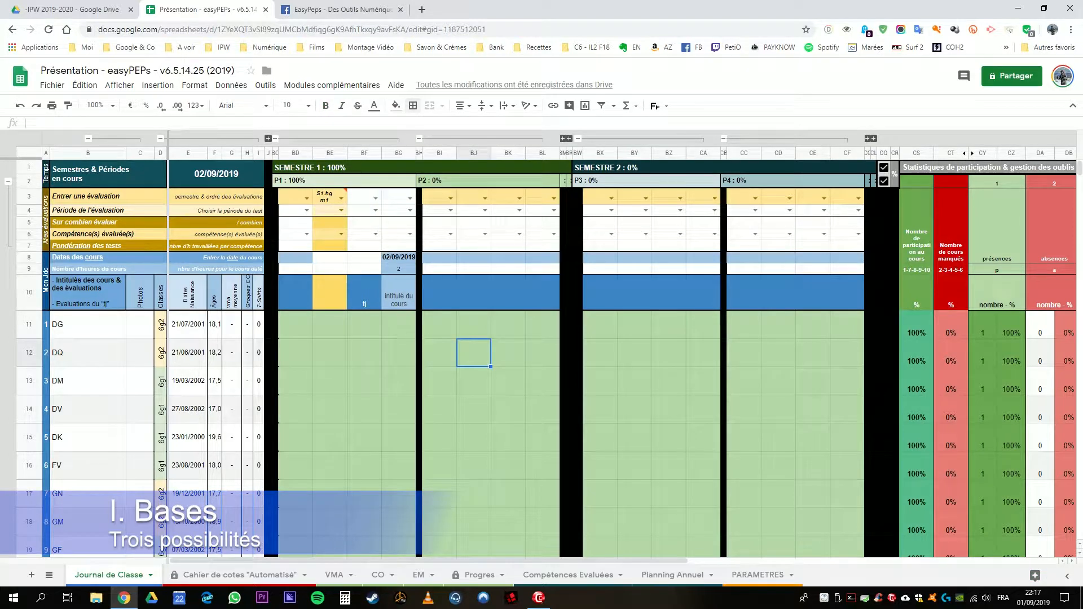
# Step: Examine the date cell of column BG and the evaluation rows 3 to 7 of columns BG and BF
pyautogui.click(399, 257)
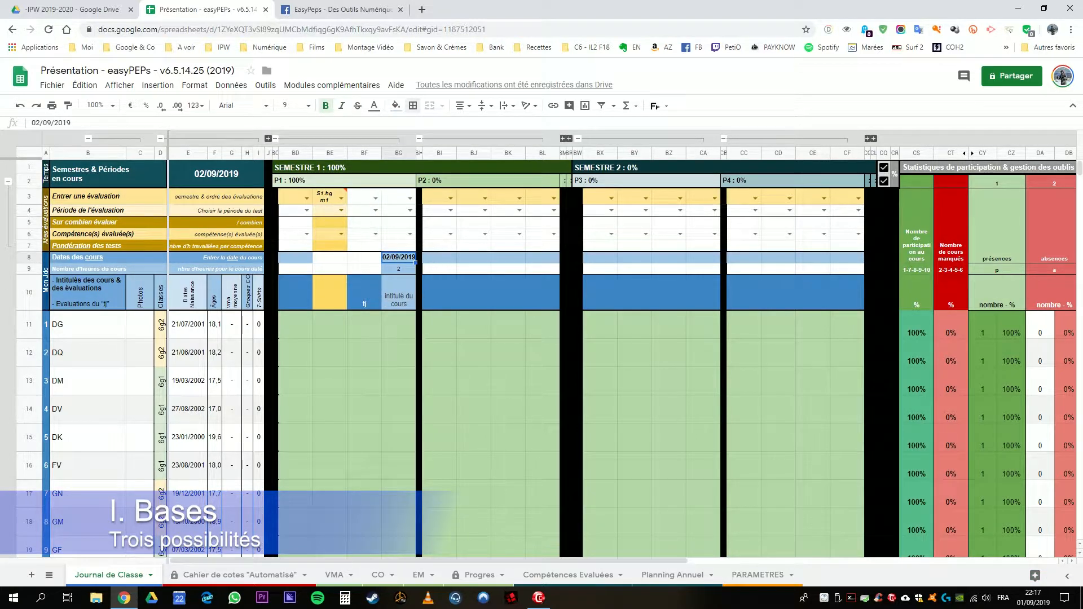
pyautogui.moveTo(399, 197); pyautogui.dragTo(399, 246)
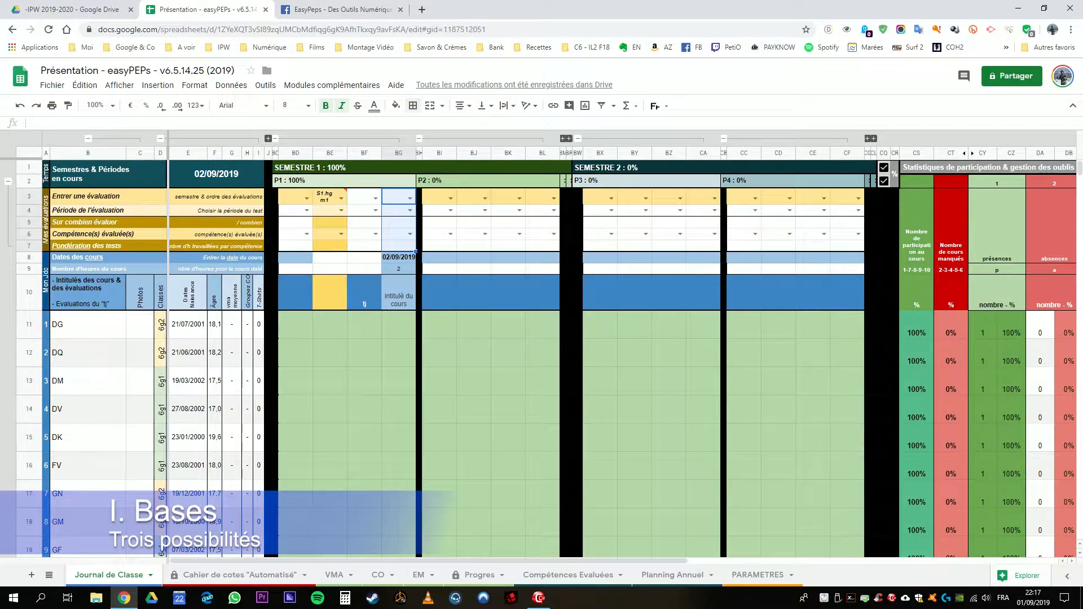
pyautogui.press('ctrl')
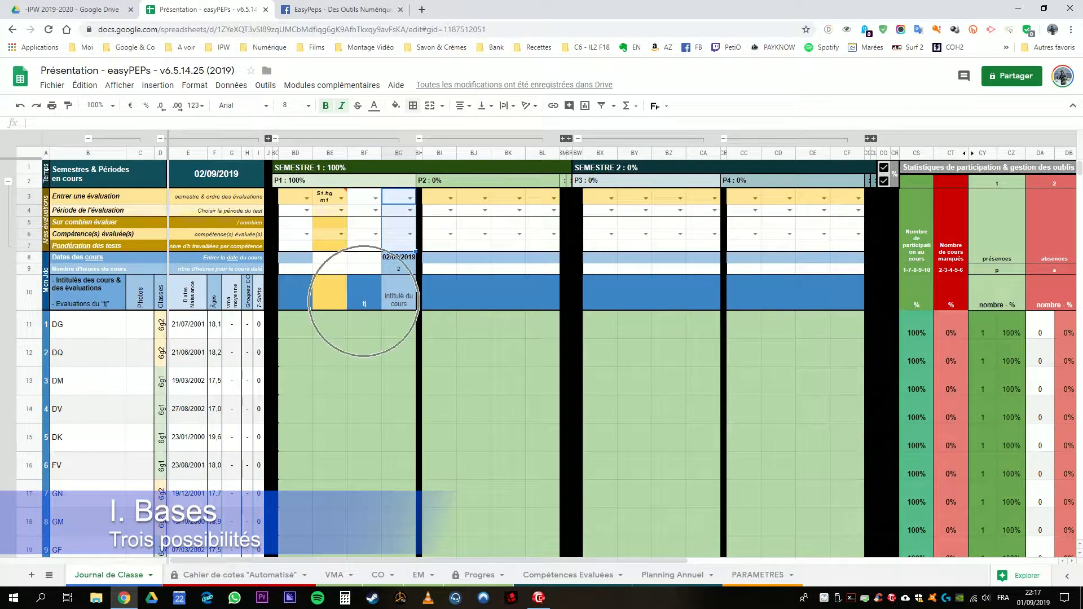
pyautogui.moveTo(364, 270); pyautogui.dragTo(364, 196)
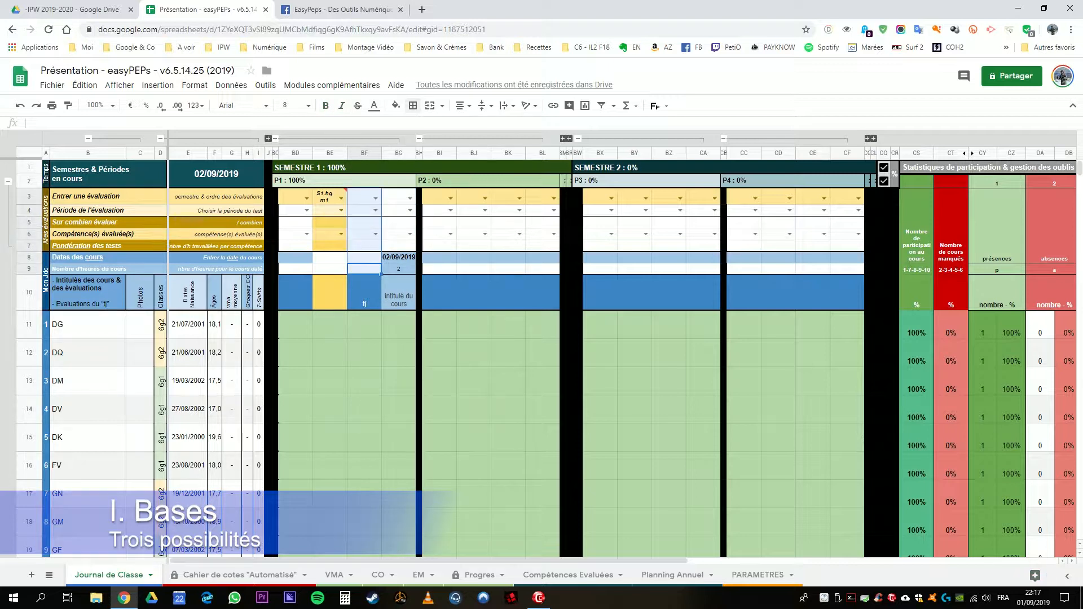
pyautogui.press('ctrl')
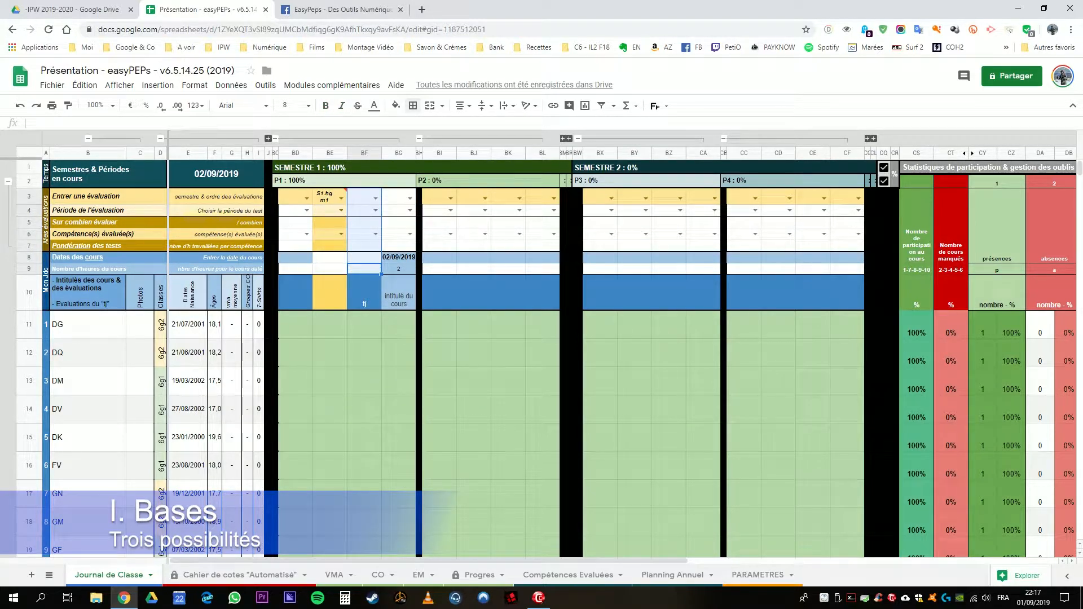
# Step: Try the date 02/09/2019 as the course date of the "tj" column BF
pyautogui.click(364, 257)
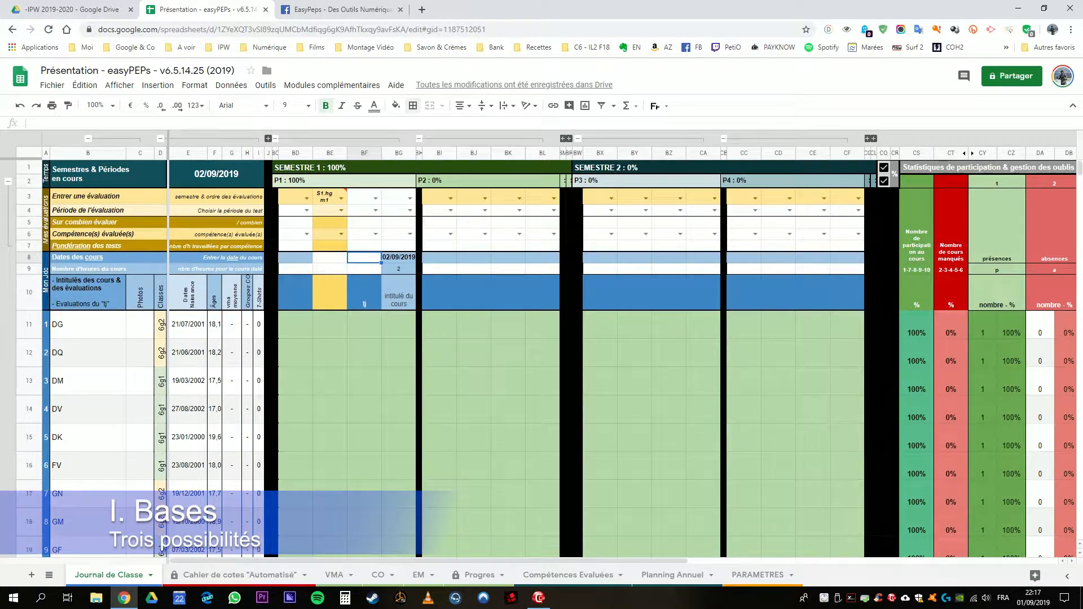
pyautogui.write('02/09/2019')
pyautogui.press('Return')
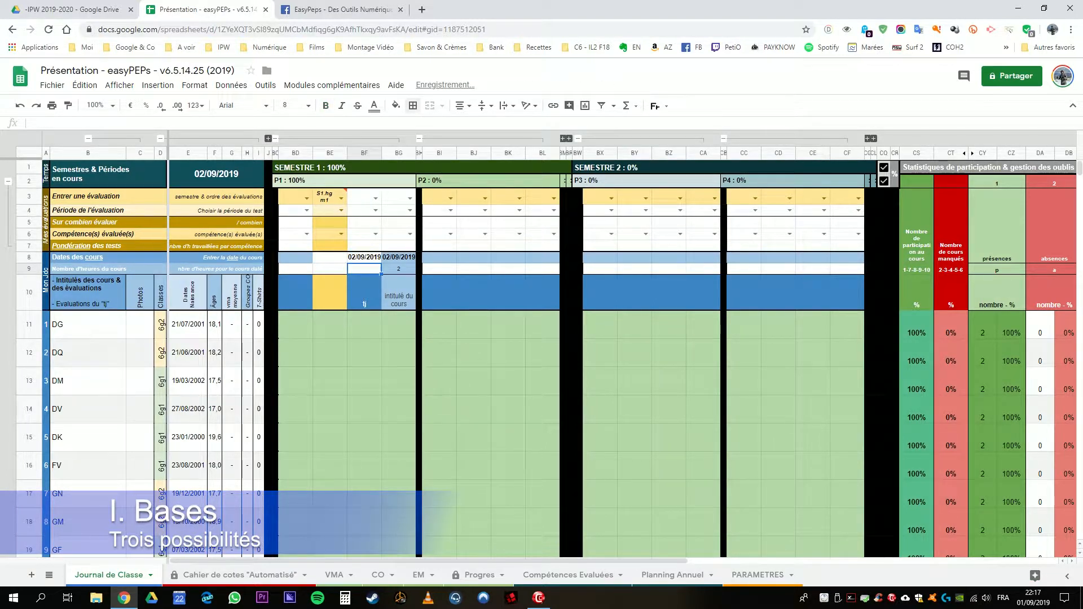
pyautogui.hotkey('ctrl', 'z')
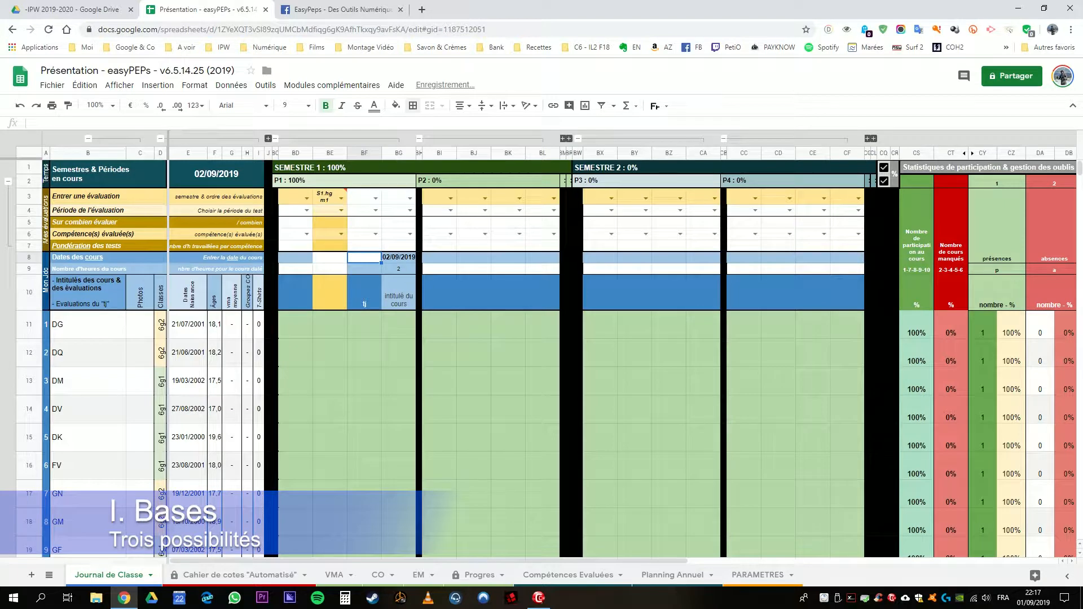
# Step: Examine the evaluation parameter rows 3 to 7 and the title cell of evaluation column BE
pyautogui.moveTo(330, 196); pyautogui.dragTo(330, 293)
pyautogui.click(330, 292)
pyautogui.moveTo(330, 196); pyautogui.dragTo(330, 246)
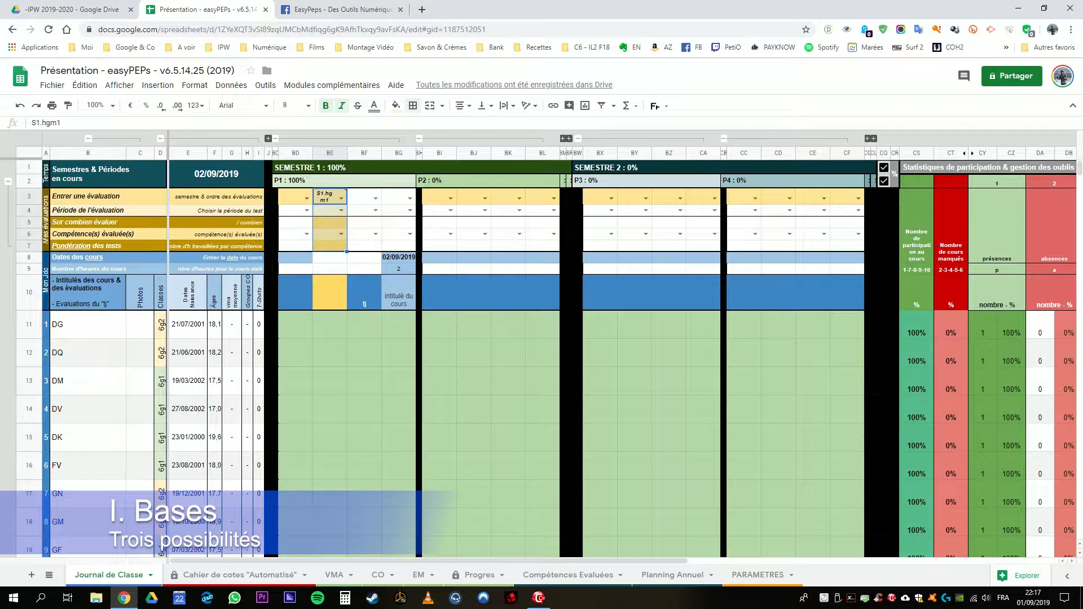
pyautogui.click(330, 294)
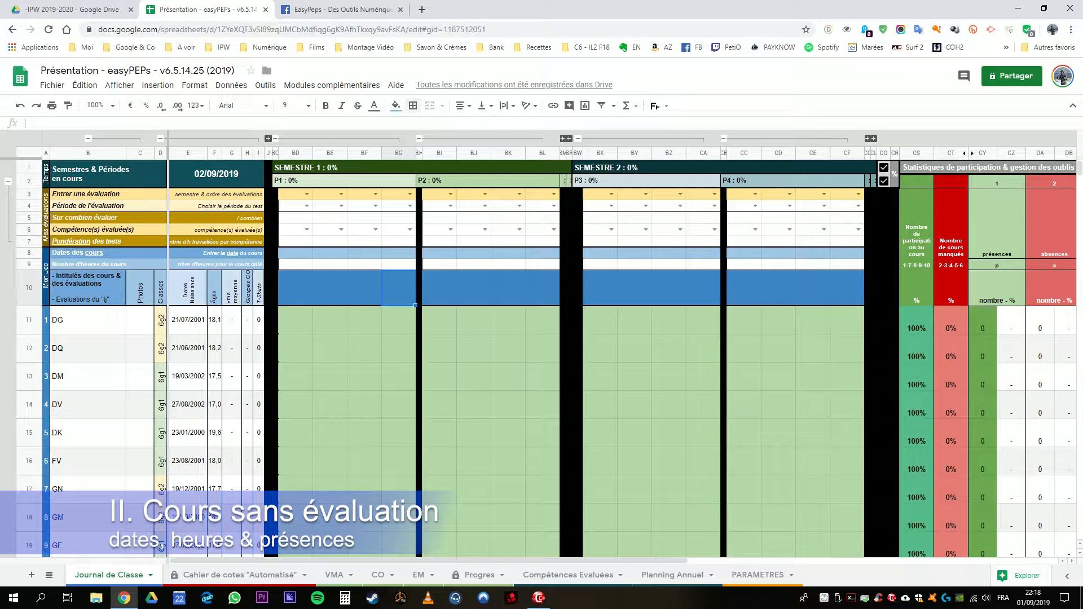
pyautogui.click(439, 288)
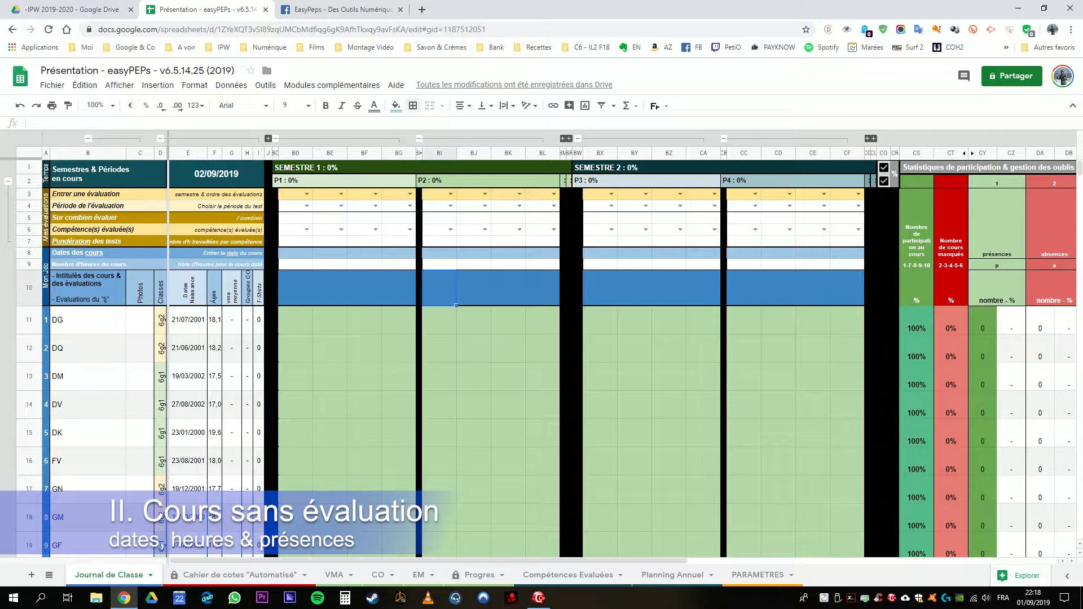
pyautogui.click(439, 320)
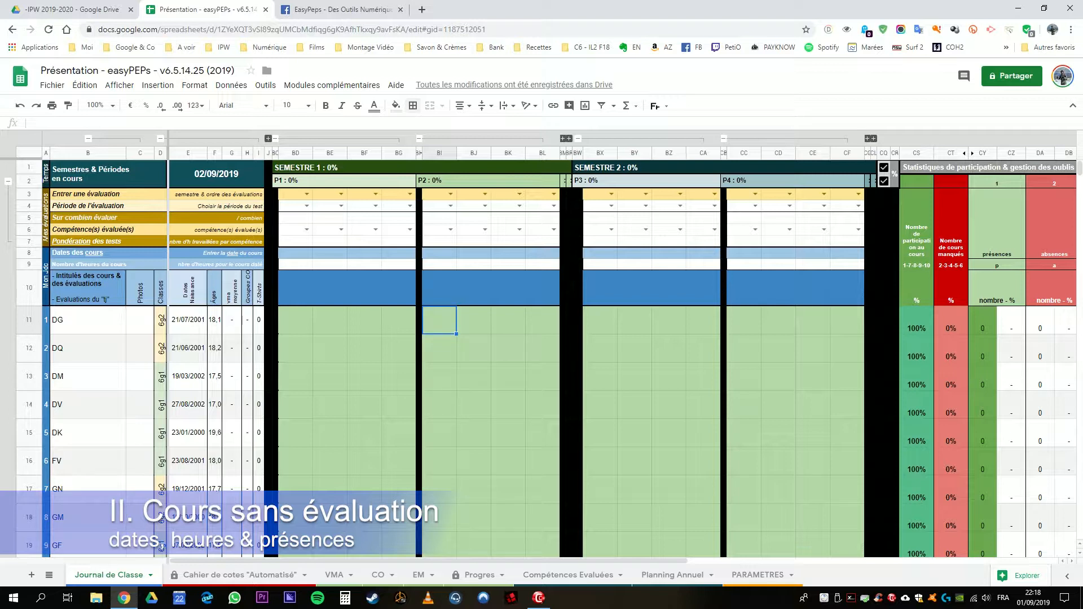
pyautogui.click(508, 320)
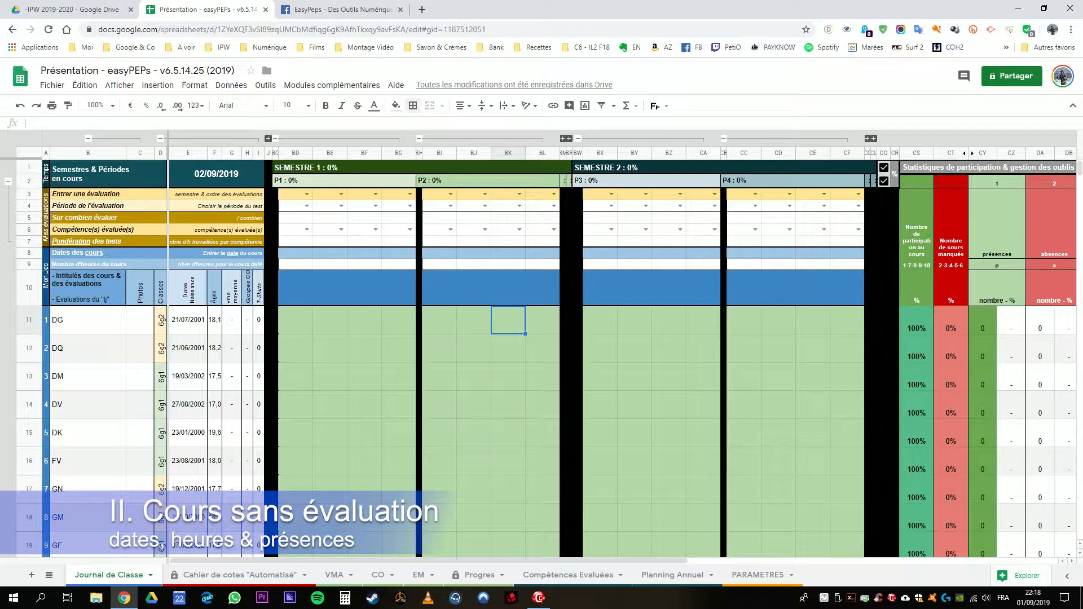
# Step: Enter the course date 02/09/2019 and 2 course hours in column BG
pyautogui.click(396, 252)
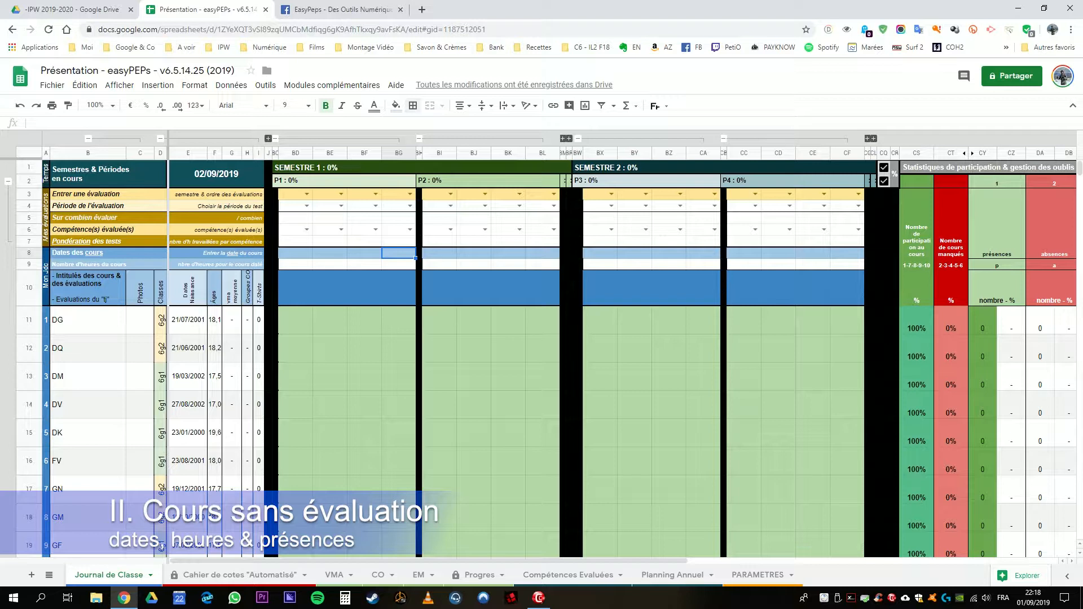
pyautogui.write('02.09')
pyautogui.press('Return')
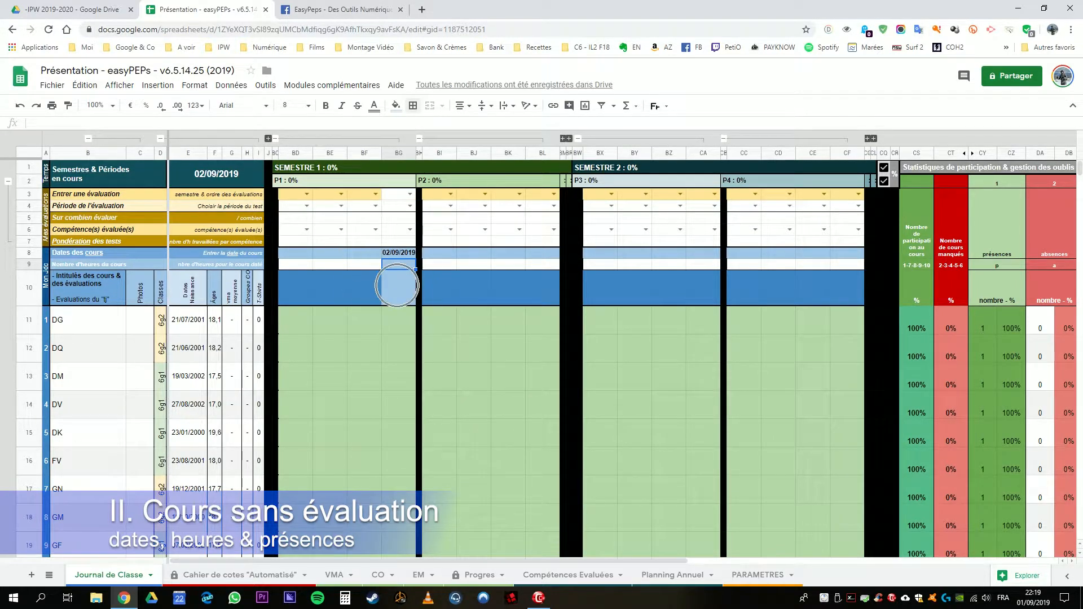
pyautogui.moveTo(399, 254); pyautogui.dragTo(399, 289)
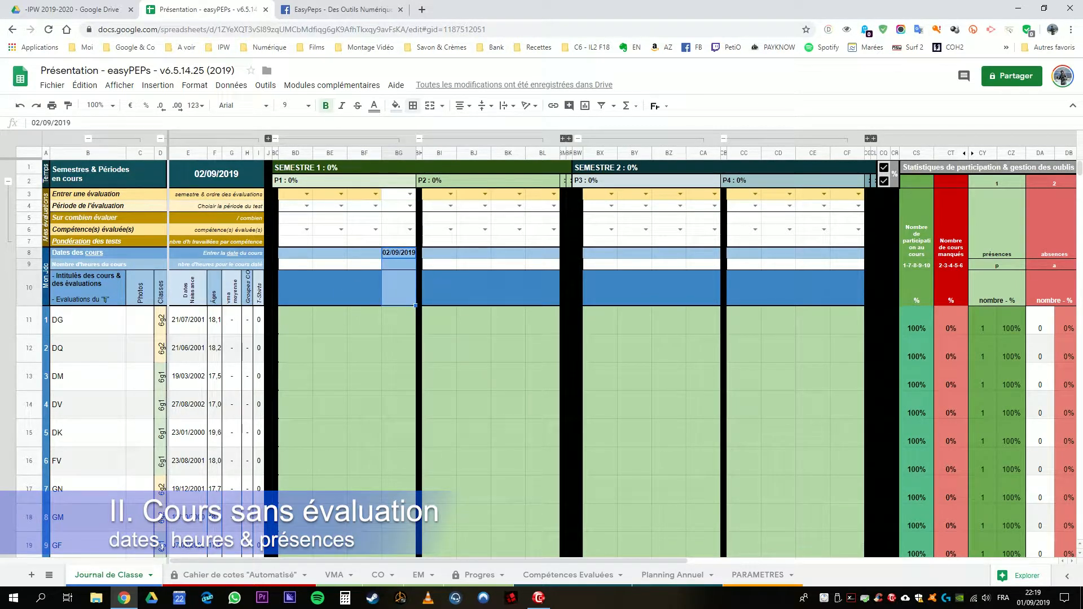
pyautogui.click(399, 265)
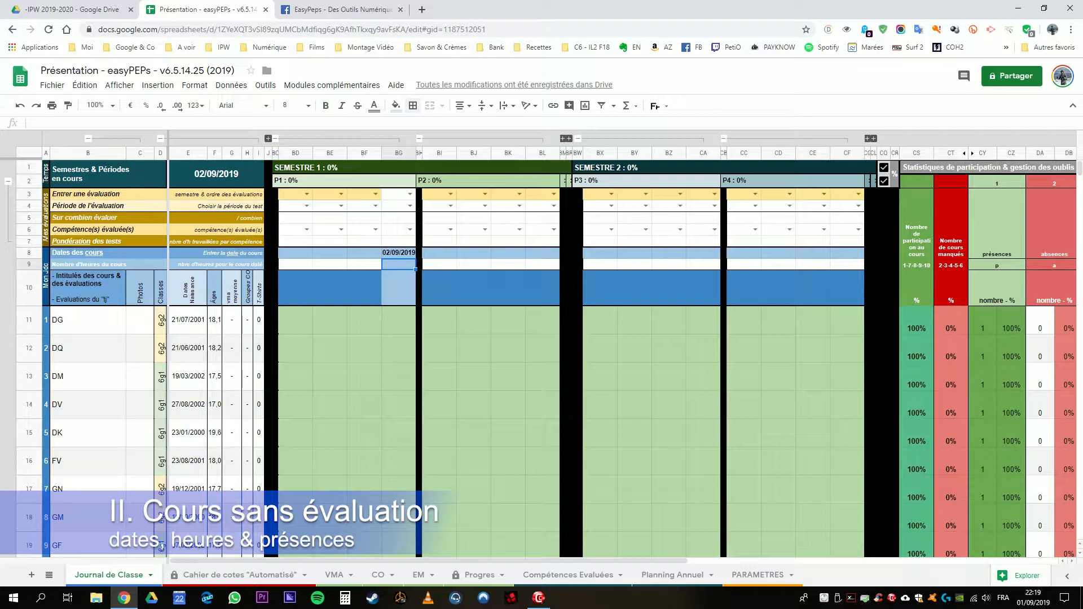
pyautogui.write('2')
pyautogui.press('Return')
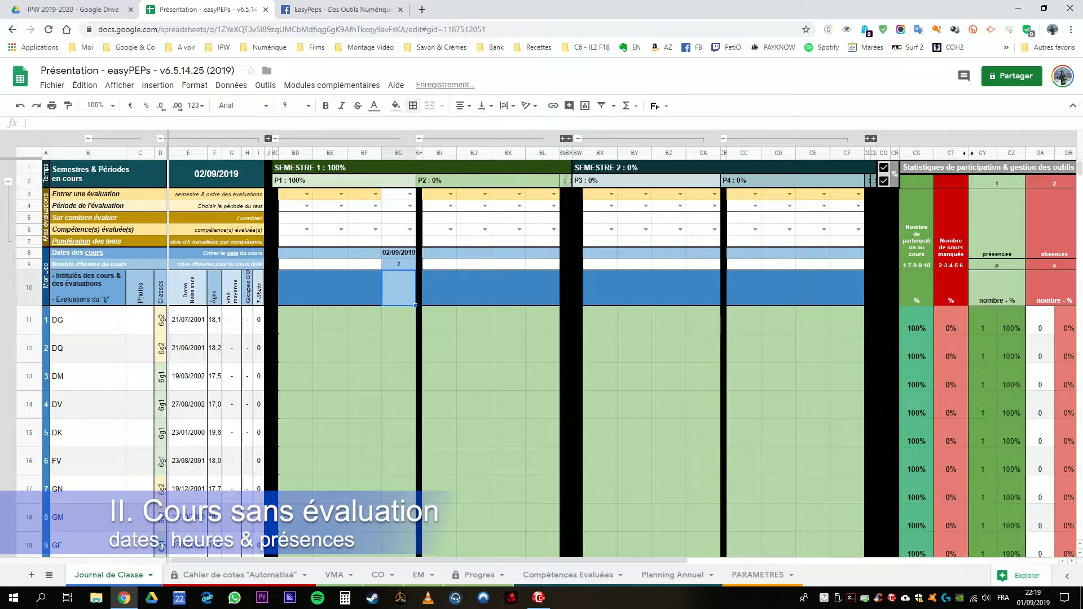
# Step: Title the course in column BG "intitulé de mon cours"
pyautogui.write('intitulé de')
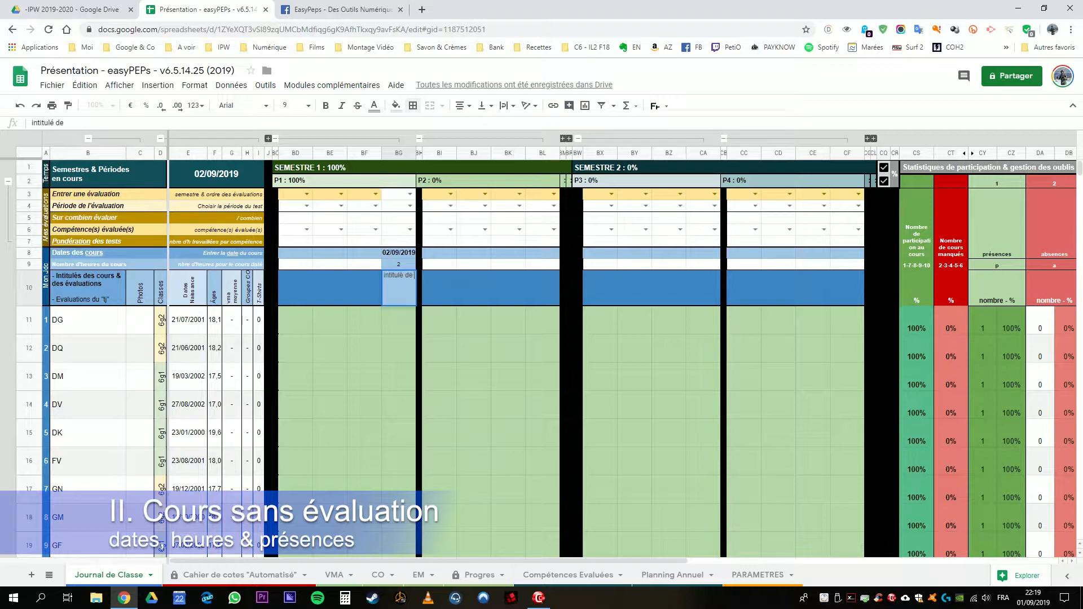
pyautogui.write(' mon cours')
pyautogui.press('Return')
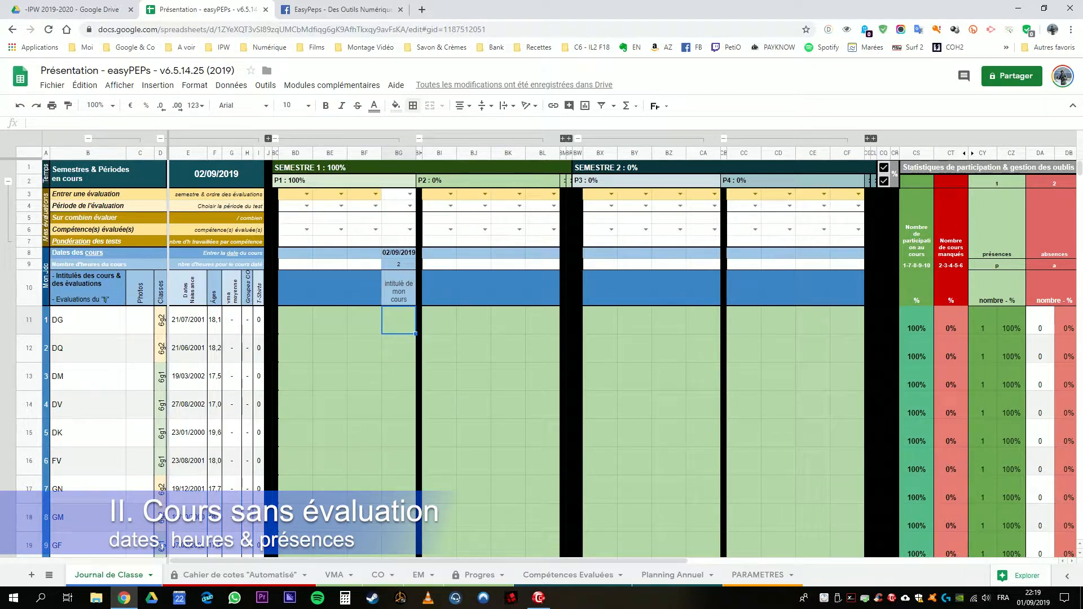
pyautogui.moveTo(399, 253); pyautogui.dragTo(399, 291)
# Step: Enter the attendance codes a, e and cm in rows 12 to 14 of column BG
pyautogui.click(399, 320)
pyautogui.click(399, 348)
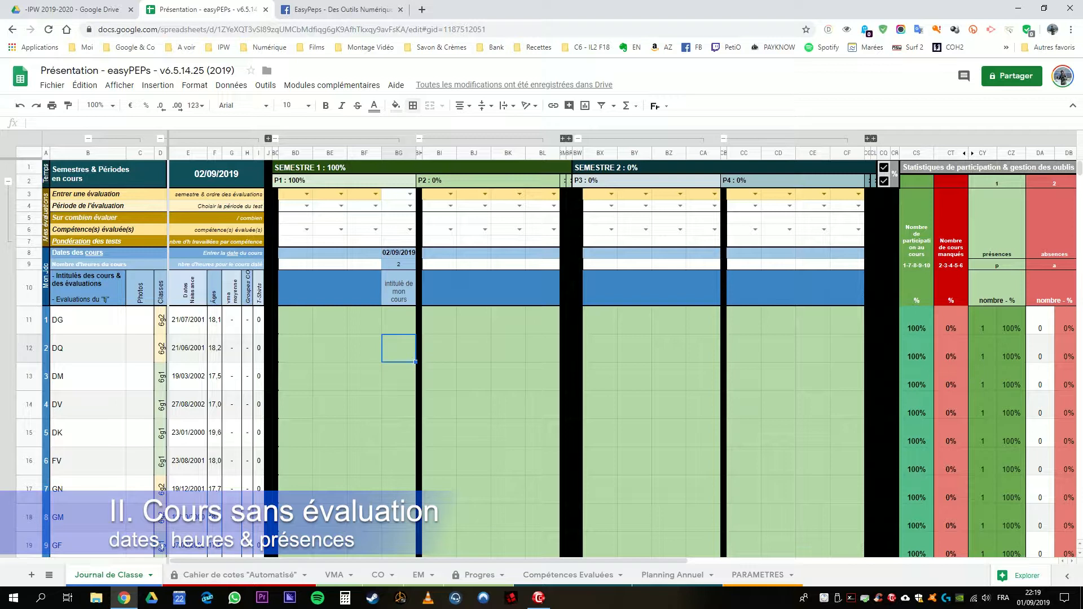
pyautogui.write('a')
pyautogui.press('Return')
pyautogui.write('e')
pyautogui.press('Return')
pyautogui.write('c')
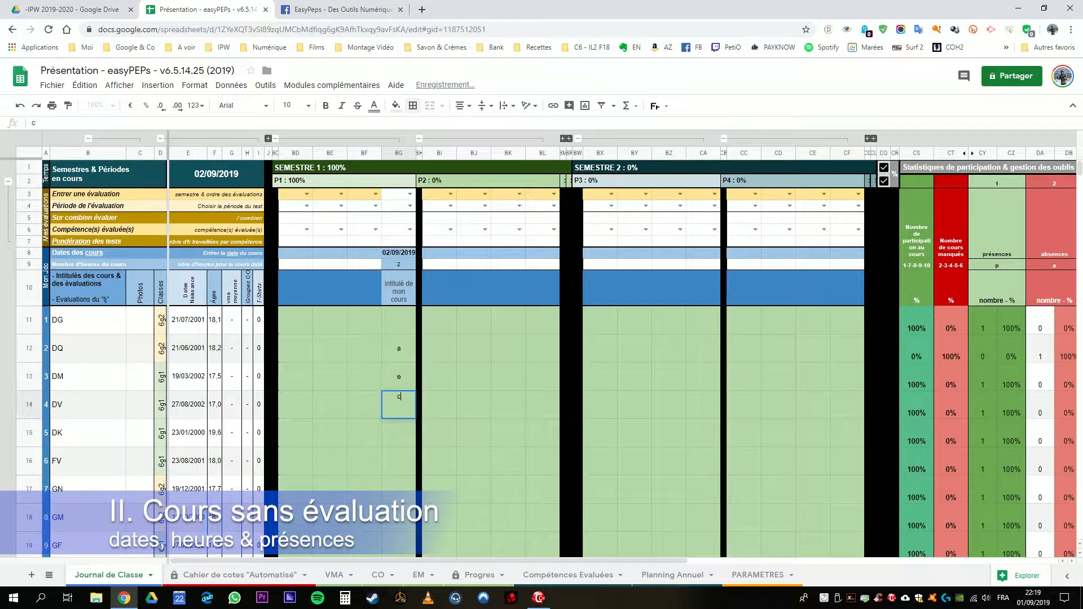
pyautogui.write('m')
pyautogui.press('Return')
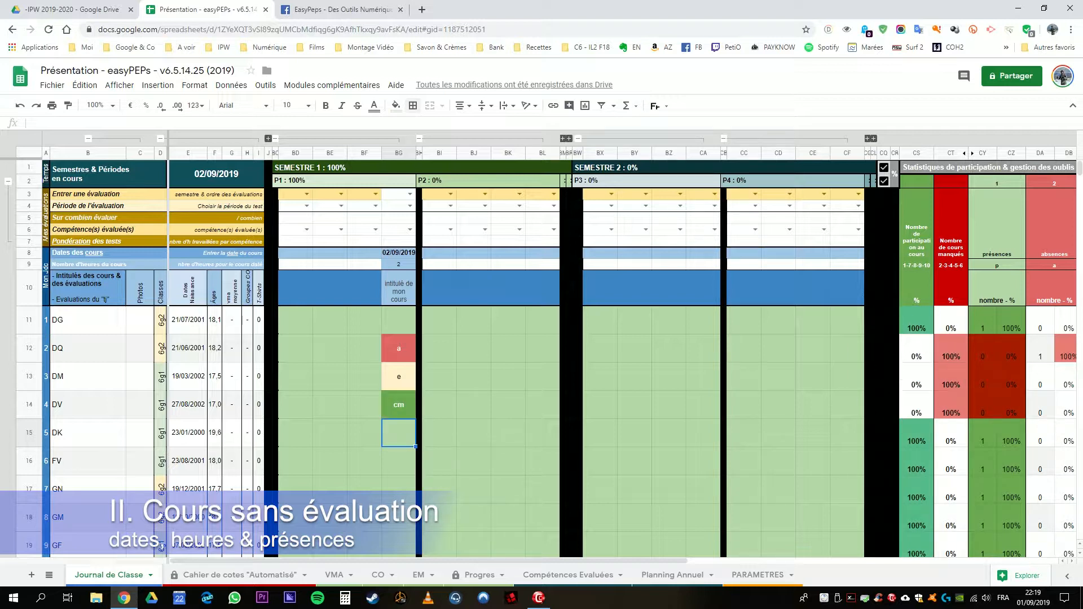
# Step: Examine the attendance code cells in rows 11 to 14 of column BG
pyautogui.click(399, 348)
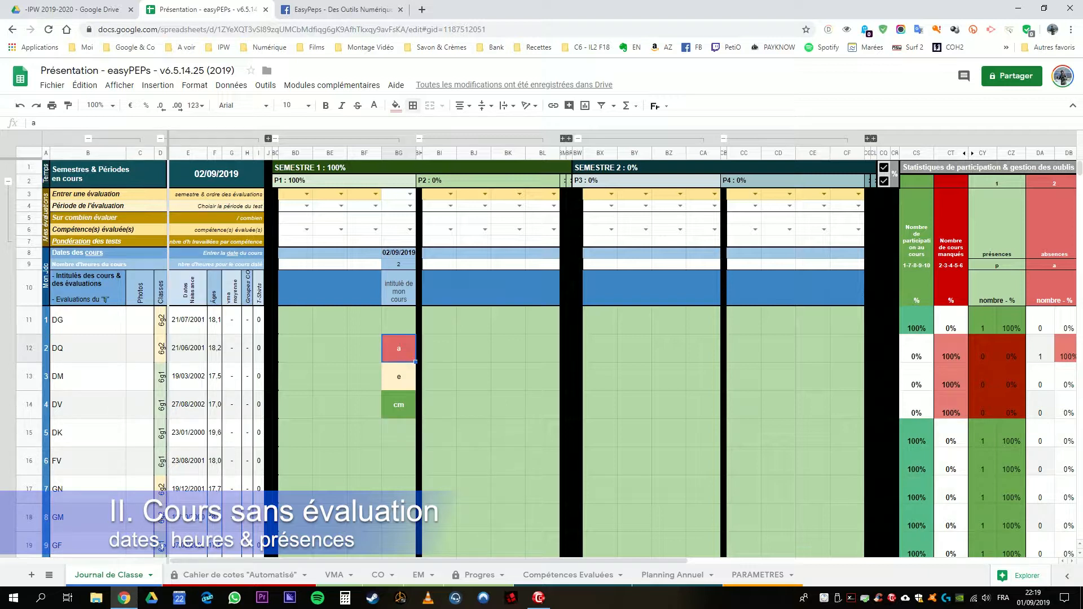
pyautogui.press('Down')
pyautogui.press('Down')
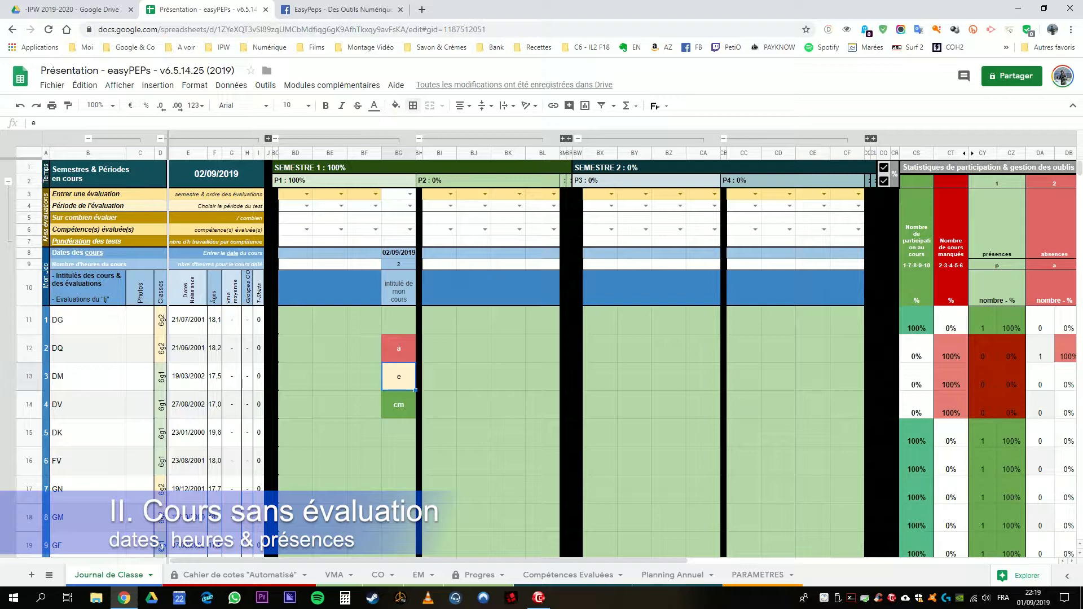
pyautogui.press('Up')
pyautogui.press('Up')
pyautogui.hotkey('shift', 'Down')
pyautogui.hotkey('shift', 'Down')
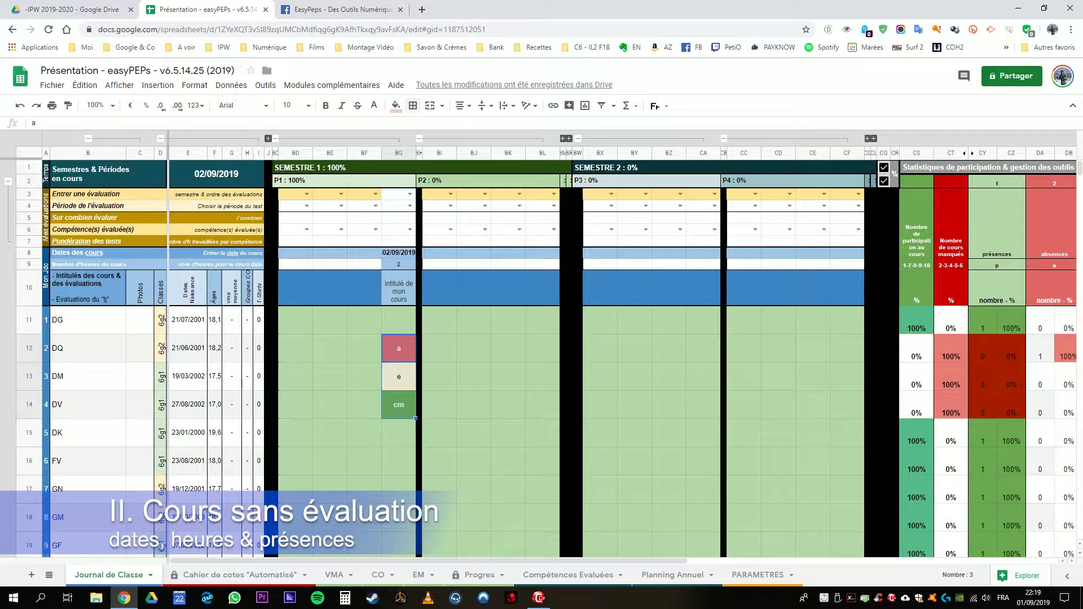
pyautogui.hotkey('shift', 'Up')
pyautogui.hotkey('shift', 'Up')
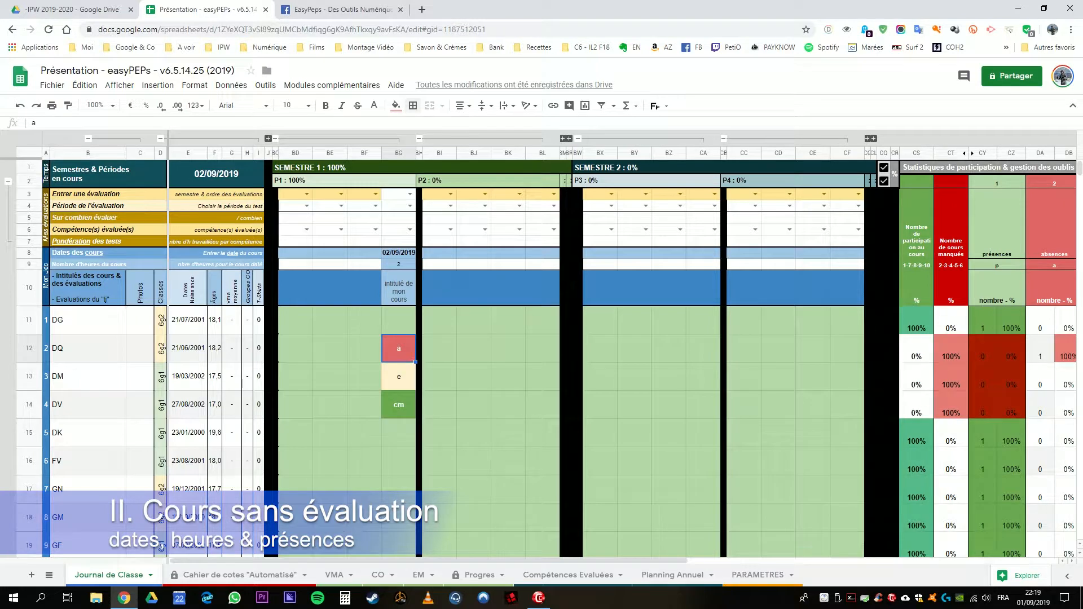
pyautogui.click(399, 320)
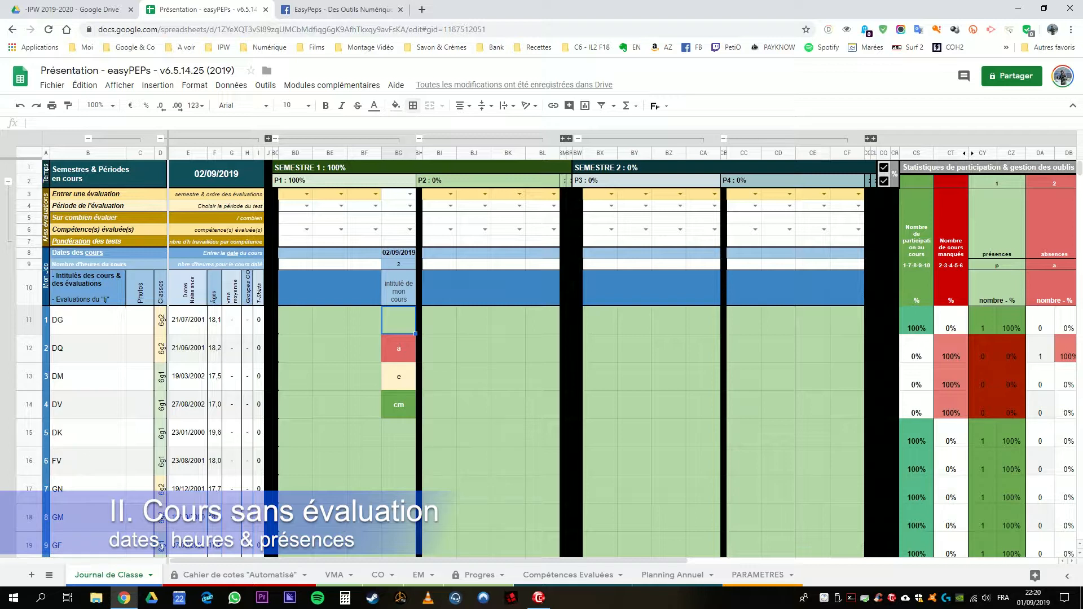
# Step: Title column BF "tj", beside the course in column BG
pyautogui.click(365, 288)
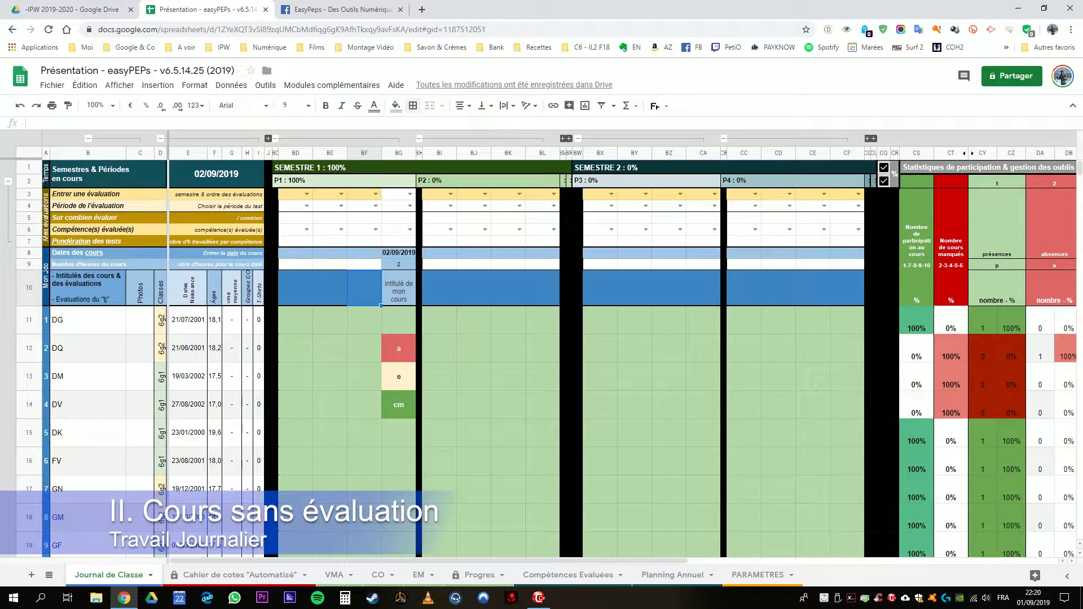
pyautogui.click(398, 153)
pyautogui.click(399, 253)
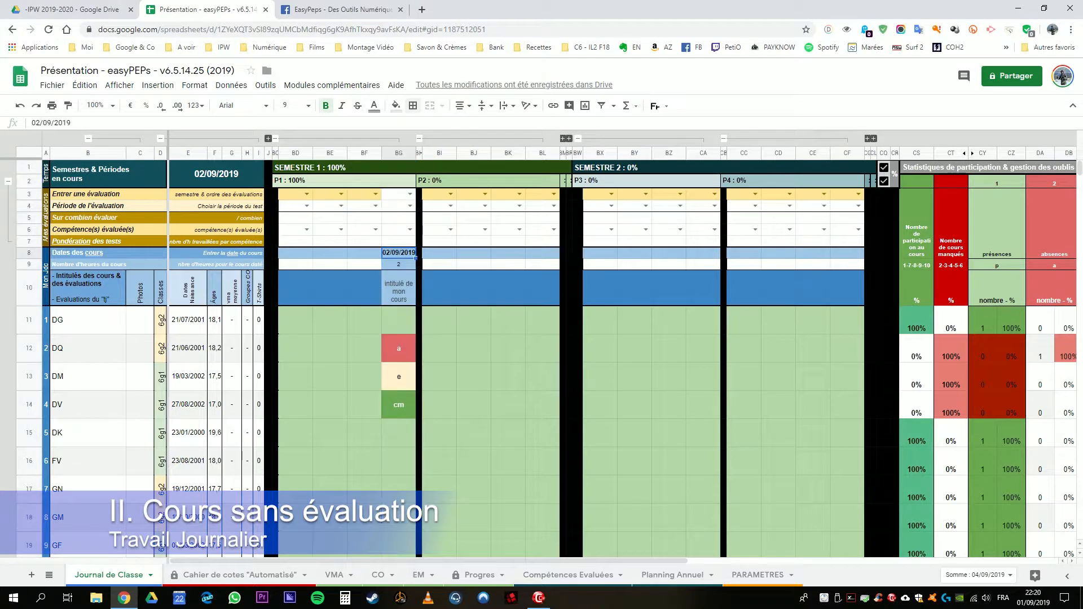
pyautogui.click(399, 289)
pyautogui.click(364, 288)
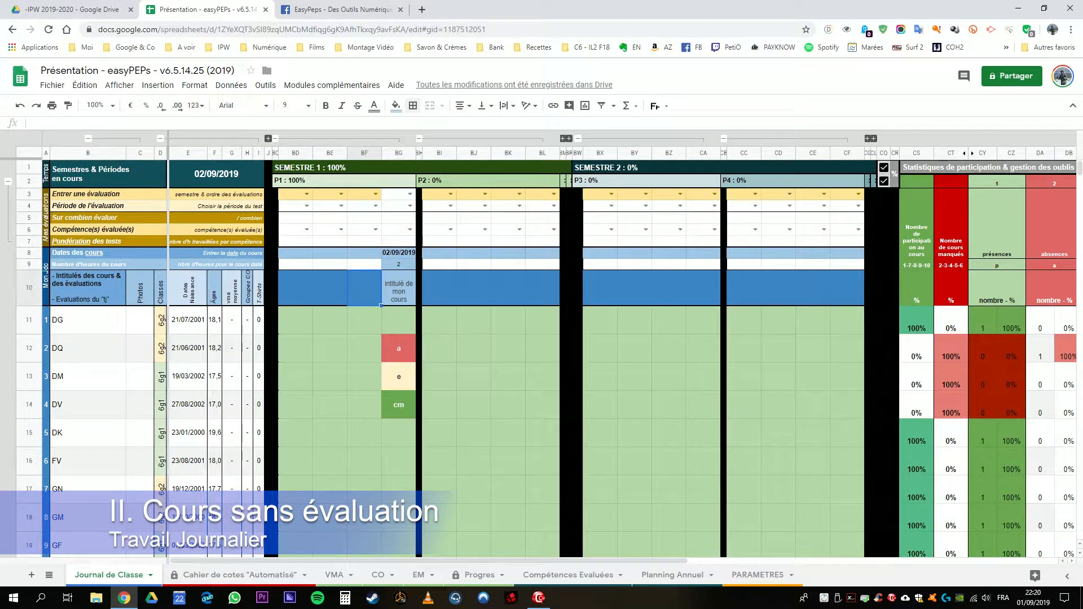
pyautogui.write('tj')
pyautogui.press('Return')
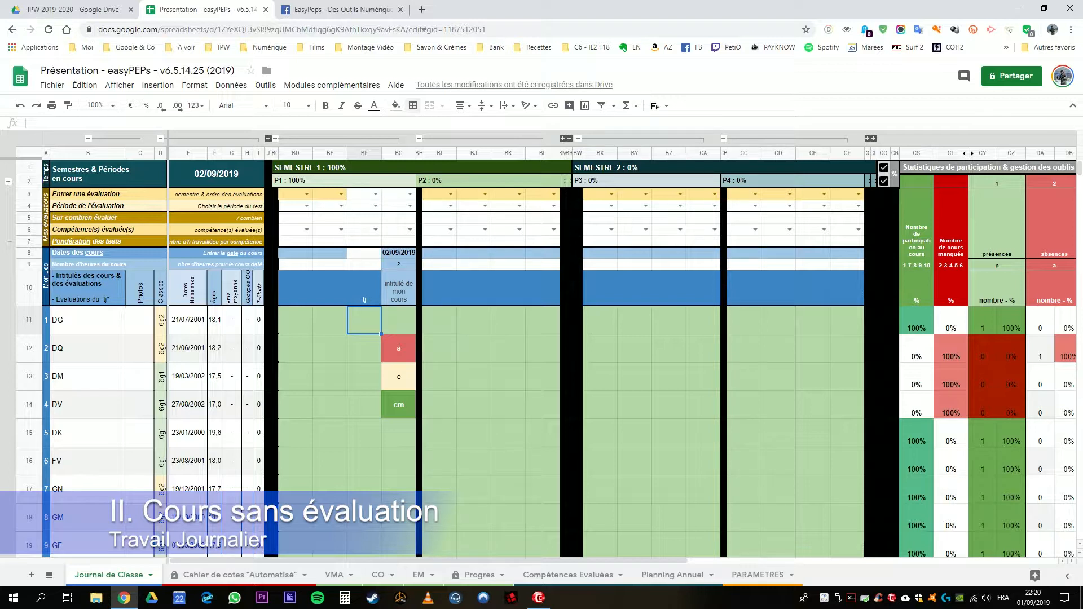
# Step: Enter the daily-work grade 5 in row 11 of the "tj" column BF
pyautogui.click(364, 288)
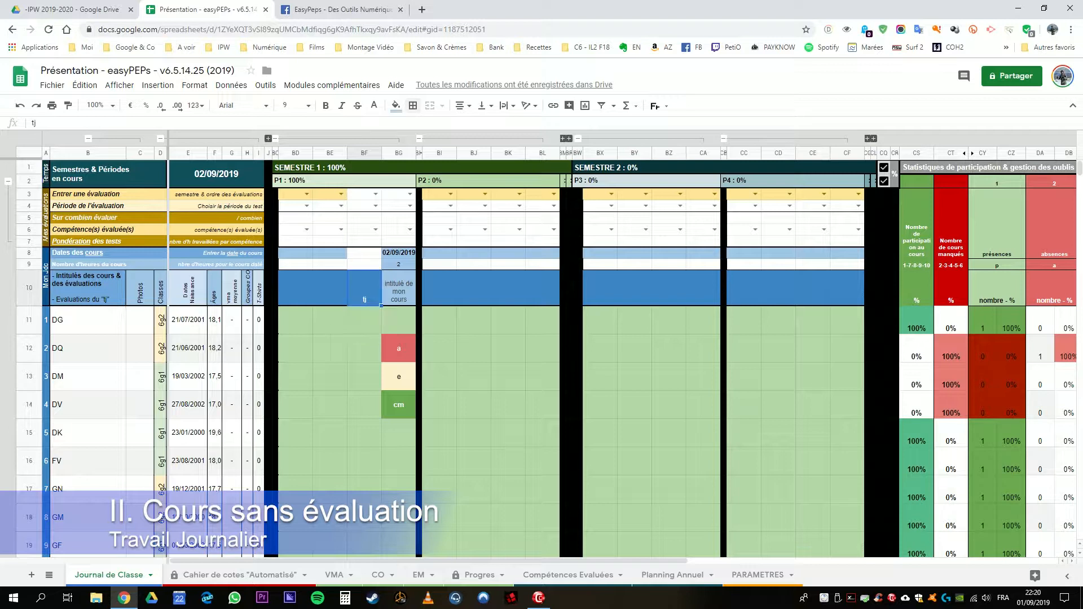
pyautogui.click(365, 319)
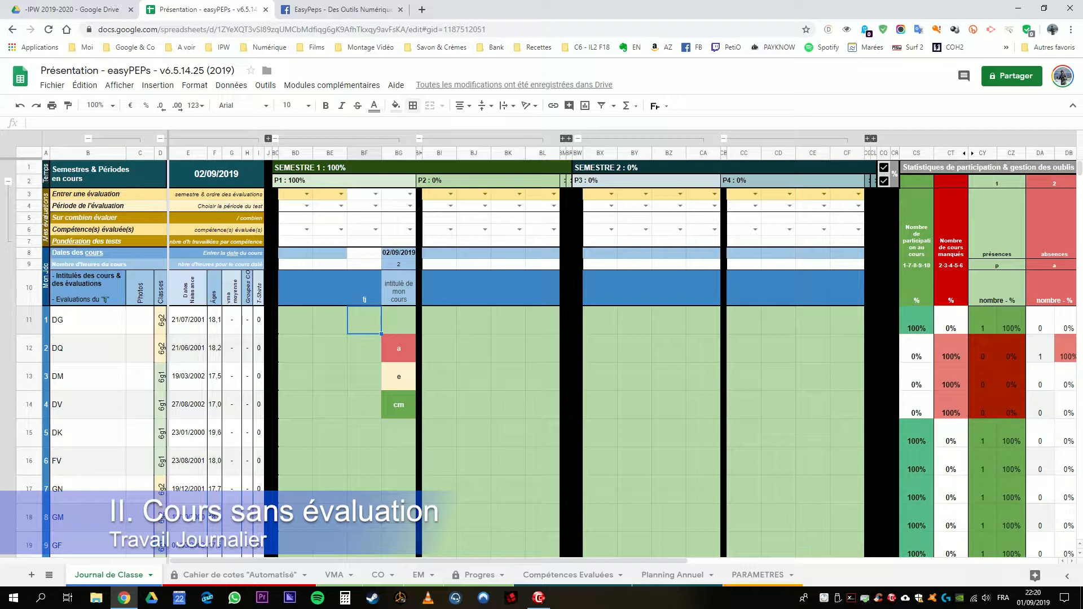
pyautogui.write('5')
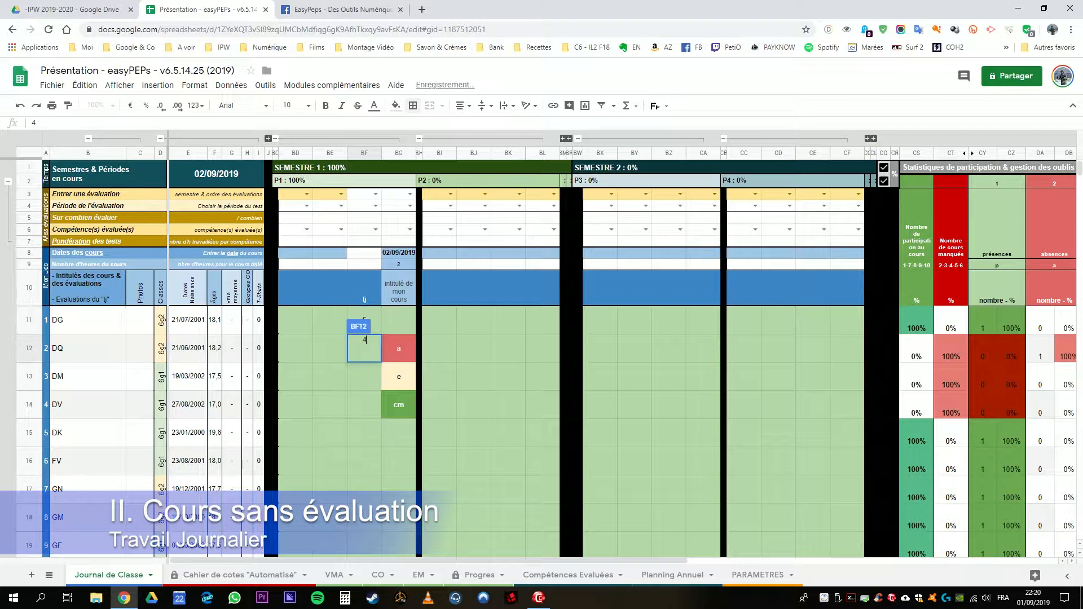
pyautogui.press('Return')
pyautogui.press('Down')
pyautogui.press('Down')
pyautogui.press('Down')
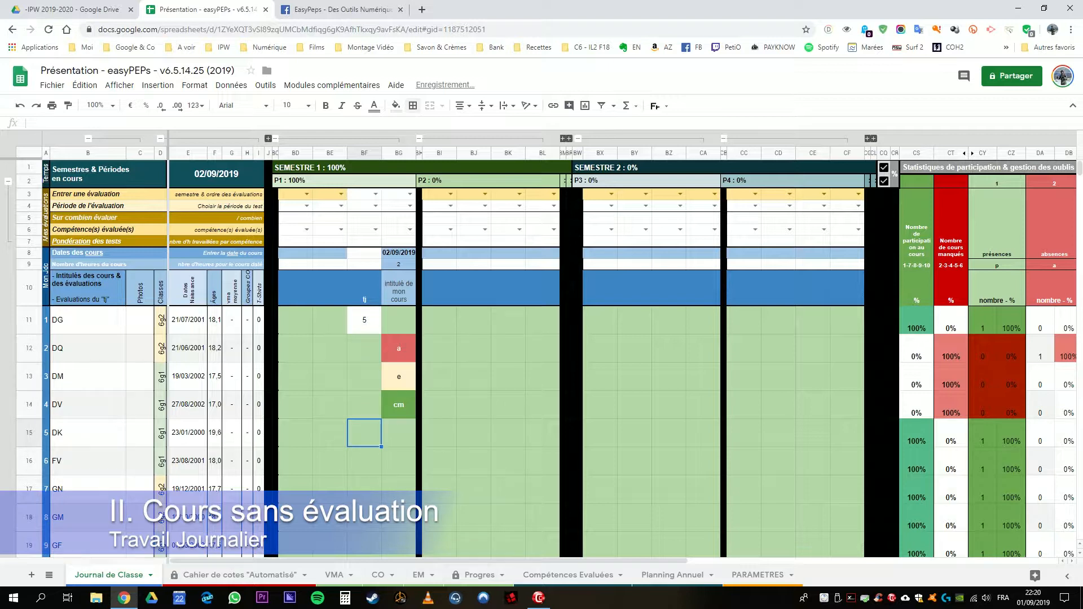
# Step: Clear the attendance codes from BG11:BG14 and enter the "tj" grades 4, 3, 2, 4 and 5 in BF12:BF16
pyautogui.moveTo(399, 320); pyautogui.dragTo(399, 405)
pyautogui.press('Delete')
pyautogui.click(364, 348)
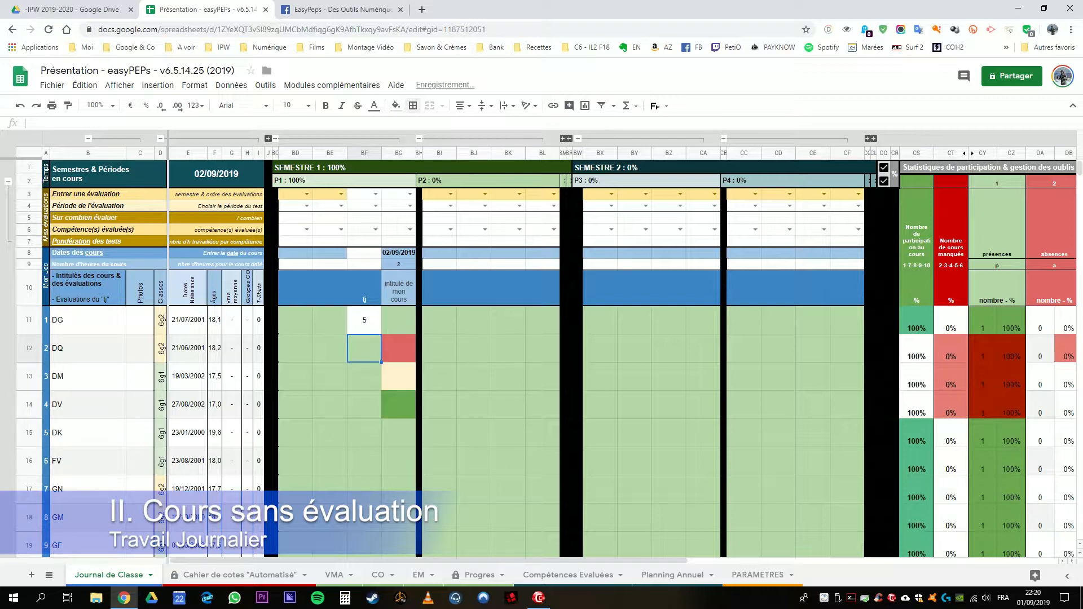
pyautogui.write('4')
pyautogui.press('Return')
pyautogui.write('3')
pyautogui.press('Return')
pyautogui.write('2')
pyautogui.press('Return')
pyautogui.write('4 5')
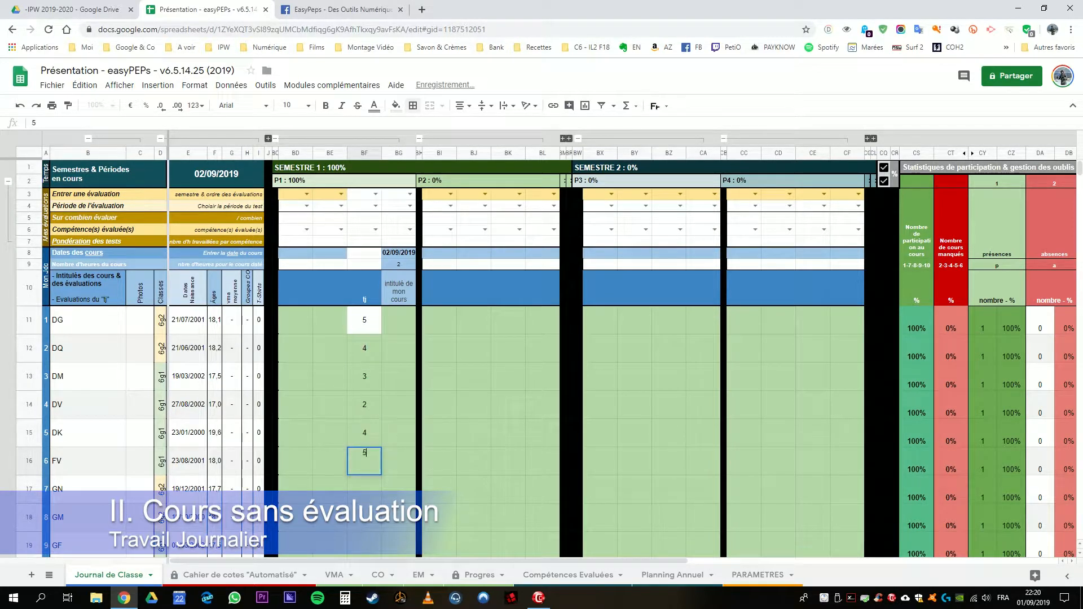
pyautogui.press('Return')
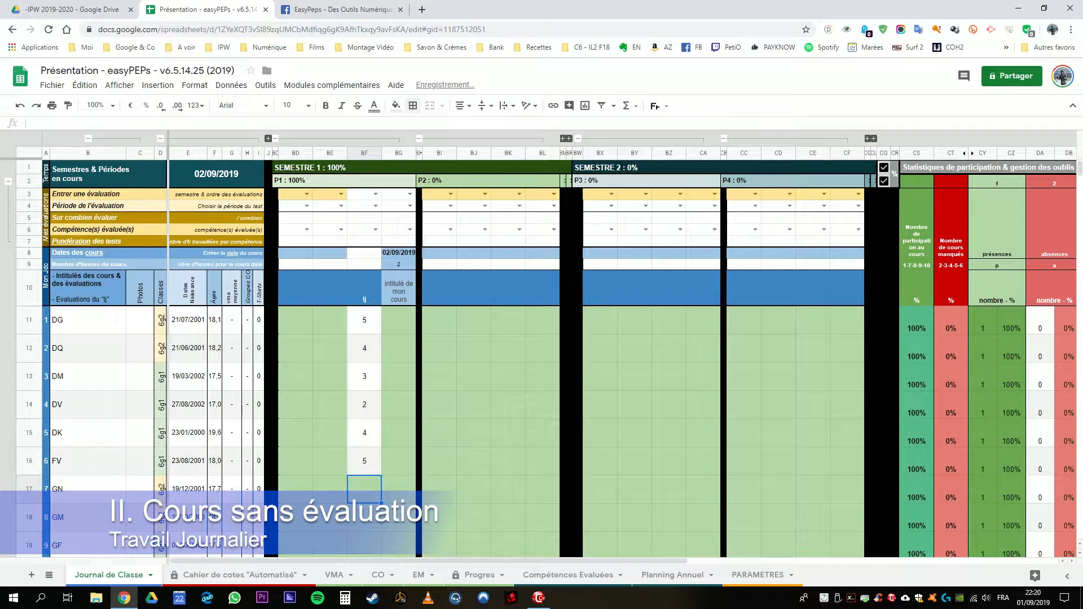
# Step: Enter the attendance codes a and cm in rows 17 and 18 of course column BG
pyautogui.press('Right')
pyautogui.write('a')
pyautogui.press('Return')
pyautogui.write('c')
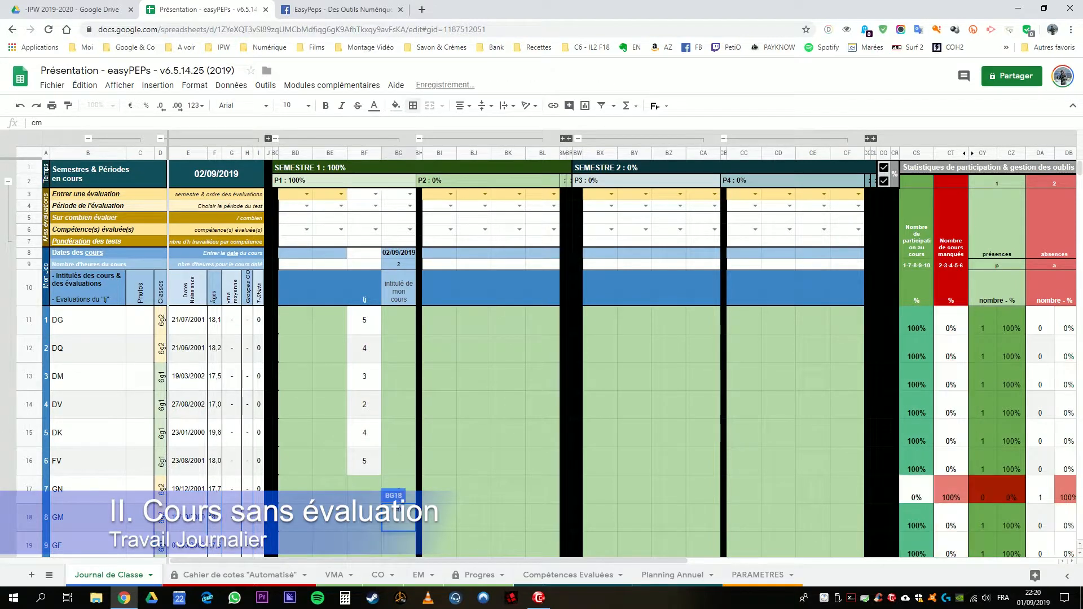
pyautogui.press('Return')
# Step: Examine the "tj" title and the grades in rows 11 to 16 of column BF, plus the title of course column BG
pyautogui.moveTo(365, 275); pyautogui.dragTo(364, 449)
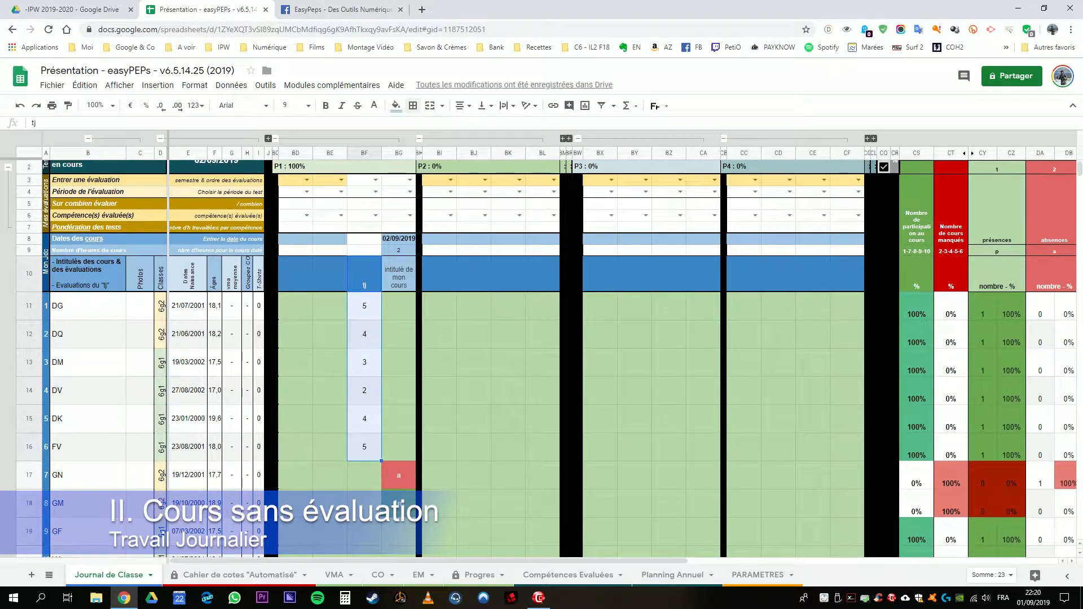
pyautogui.click(364, 275)
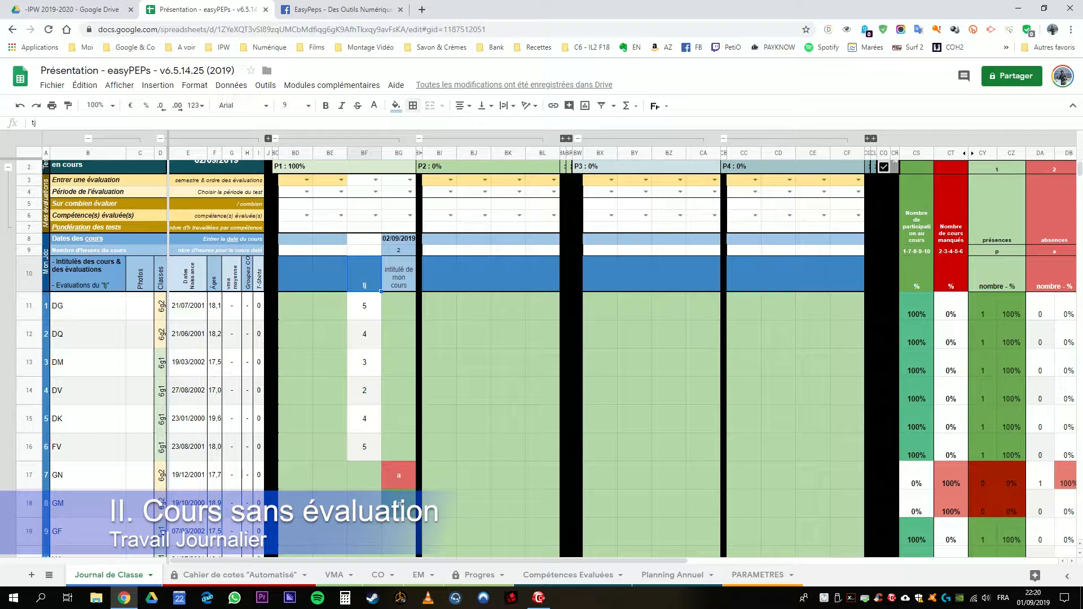
pyautogui.moveTo(365, 305); pyautogui.dragTo(365, 447)
pyautogui.click(365, 447)
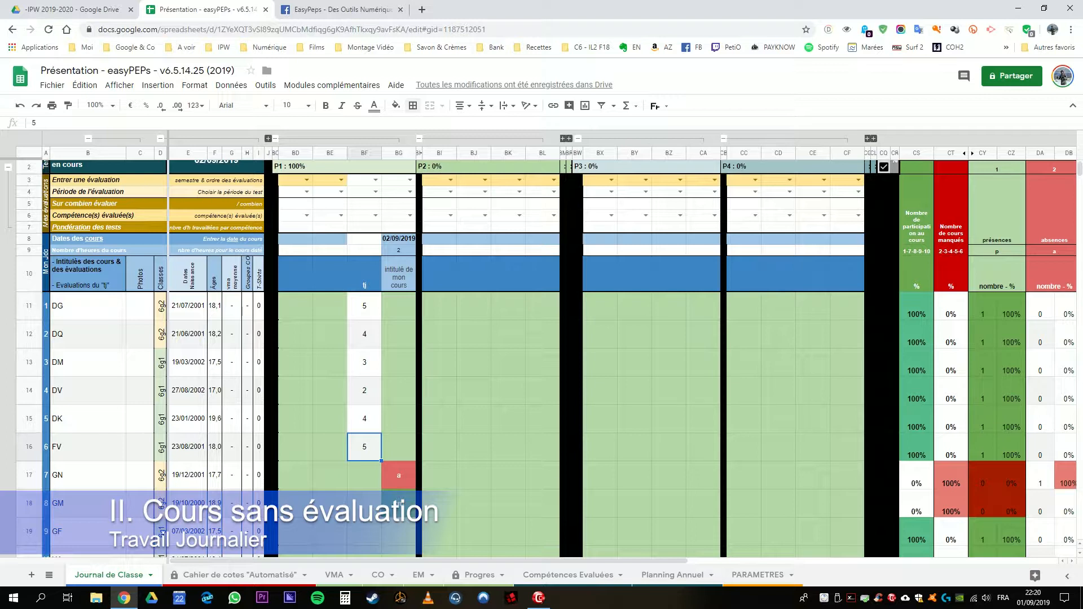
pyautogui.click(365, 306)
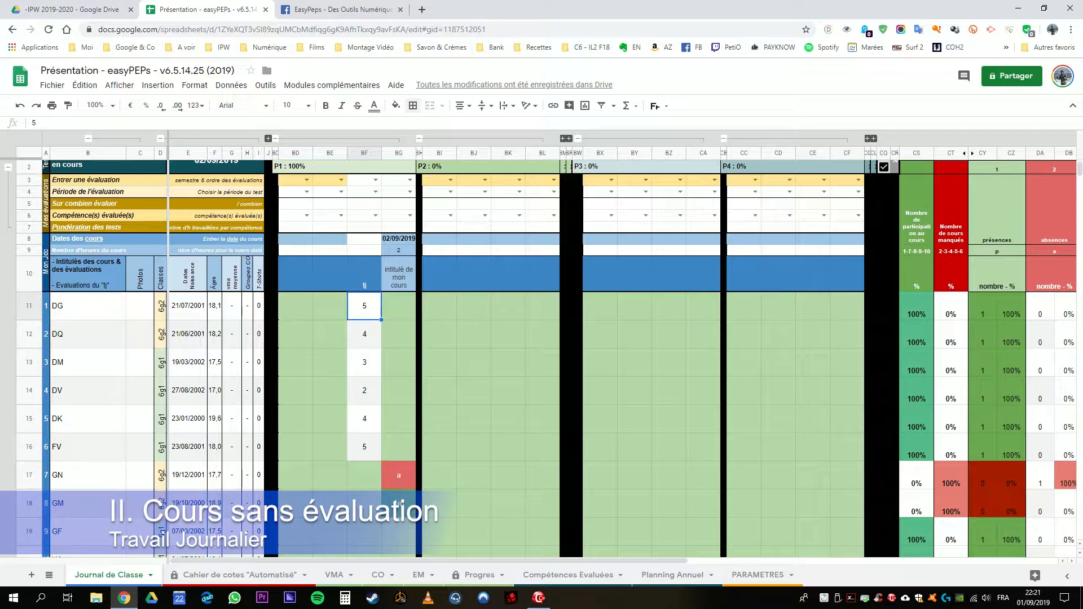
pyautogui.moveTo(364, 276); pyautogui.dragTo(365, 447)
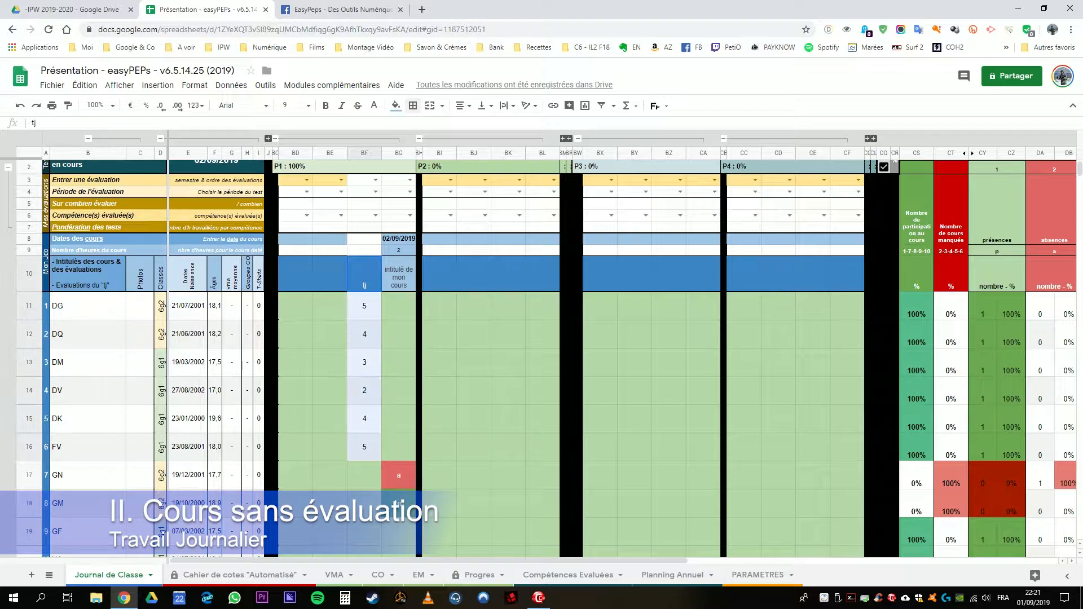
pyautogui.click(399, 275)
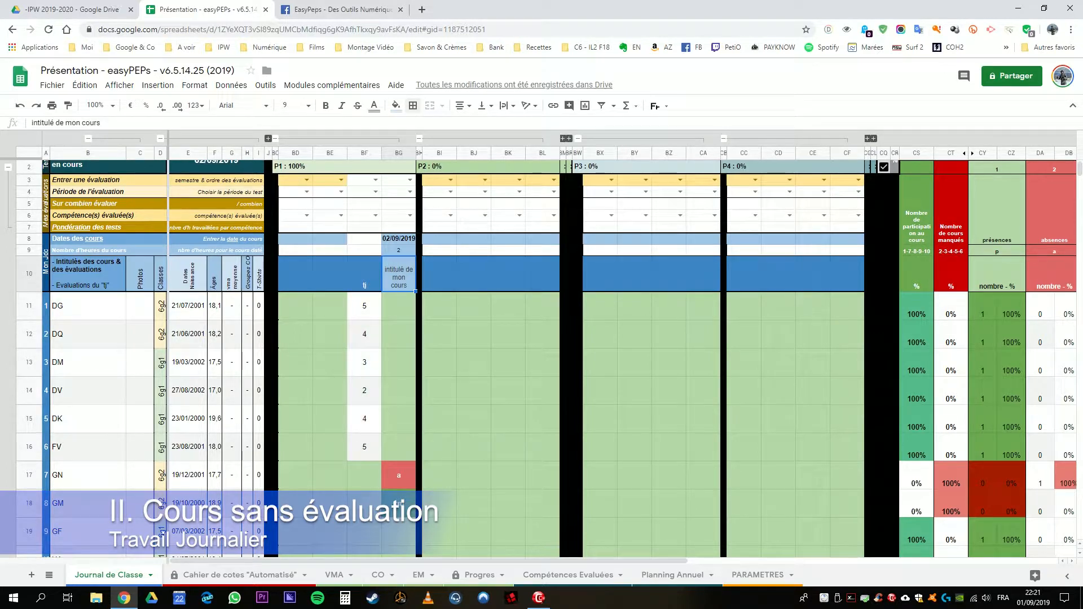
# Step: Enter the course date 09/09/2019 and 2 course hours in column BE
pyautogui.click(331, 240)
pyautogui.write('09/09')
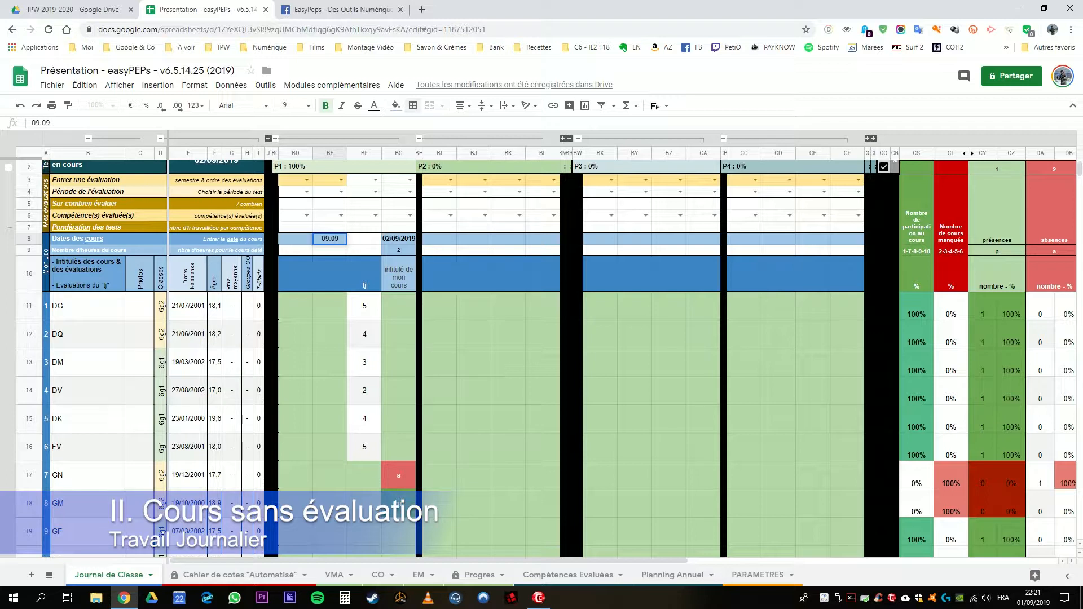
pyautogui.press('Return')
pyautogui.write('2')
pyautogui.press('Return')
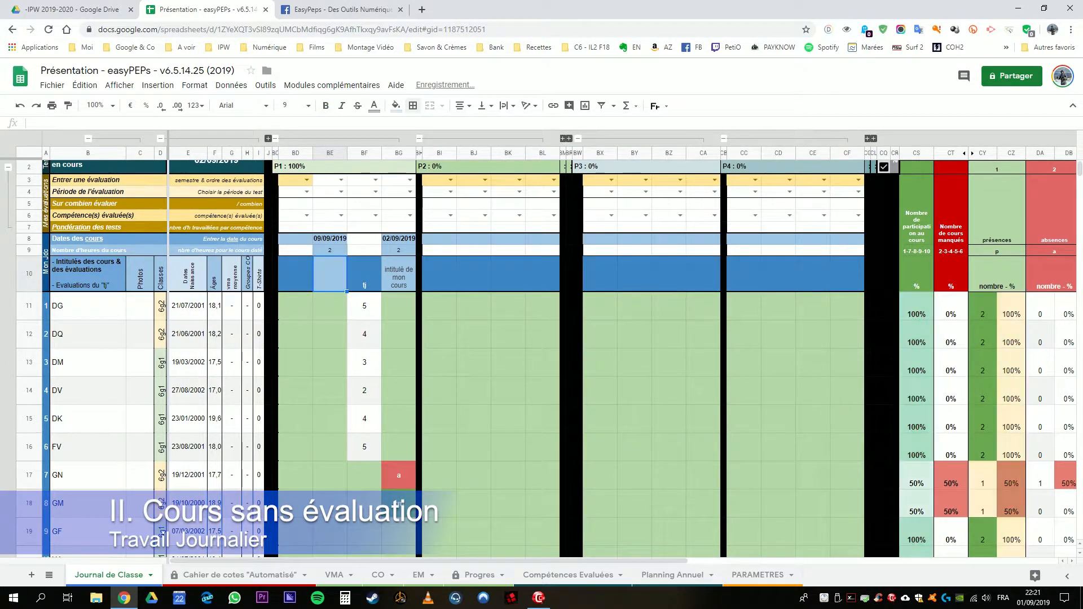
# Step: Enter the title "intitulé 2" in BE10 and the daily-work title "tj" in BD10
pyautogui.write('intitulé')
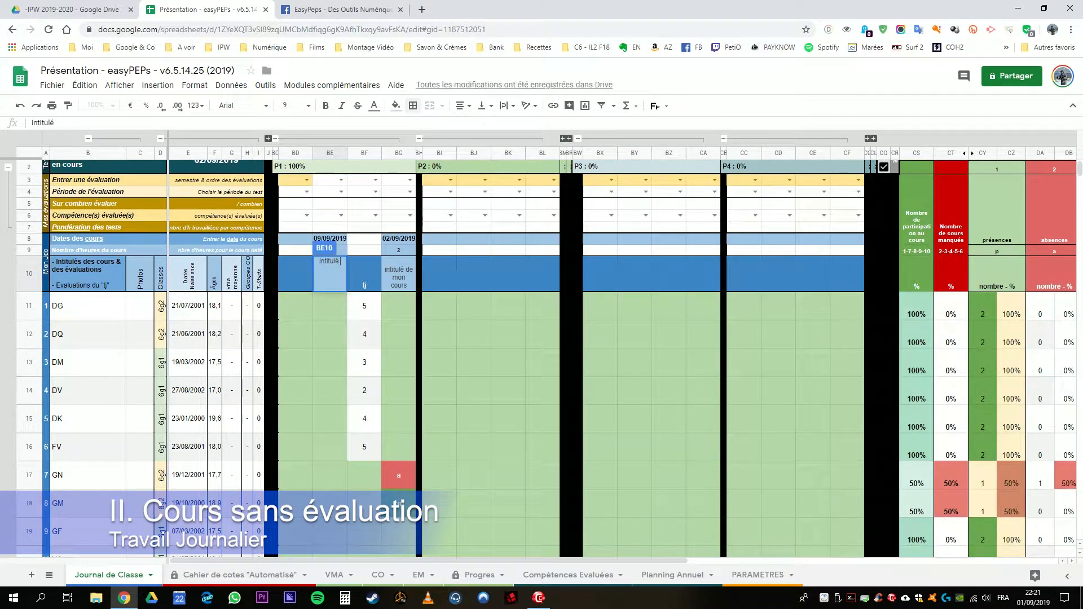
pyautogui.write(' 2')
pyautogui.press('Return')
pyautogui.click(296, 275)
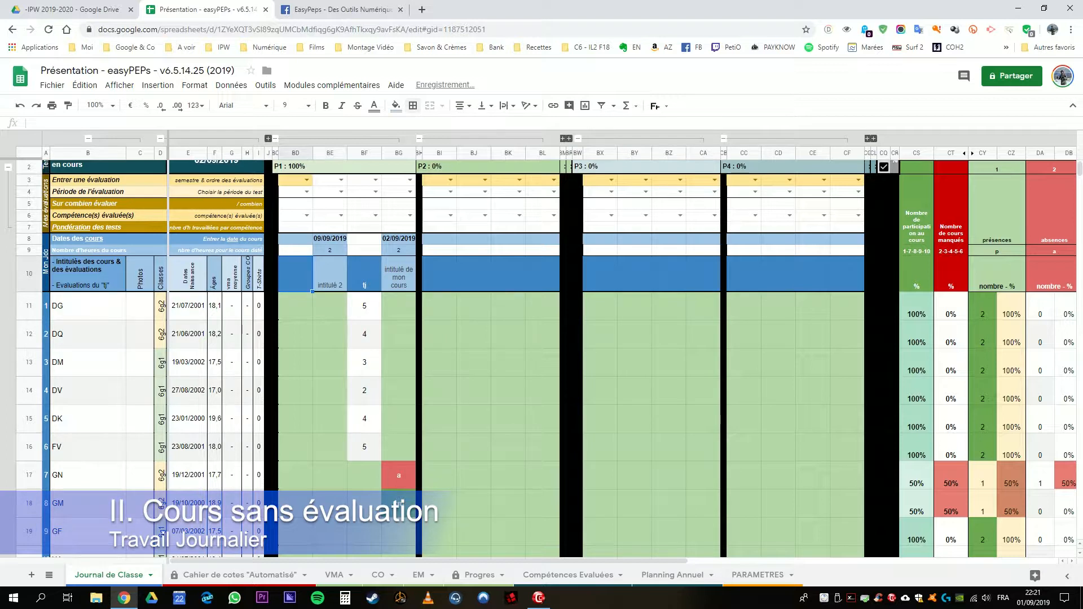
pyautogui.write('tj')
pyautogui.press('Return')
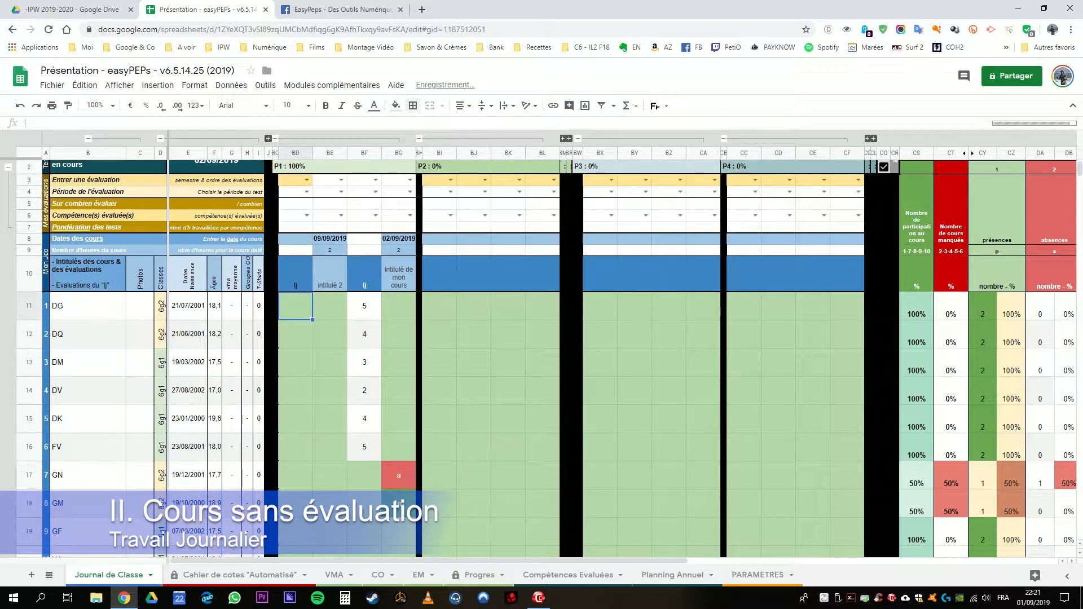
# Step: Enter the "tj" grades 4, 3, 5, 4, 3 and 4 in BD11:BD16
pyautogui.write('4')
pyautogui.press('Return')
pyautogui.write('3')
pyautogui.press('Return')
pyautogui.write('5')
pyautogui.press('Return')
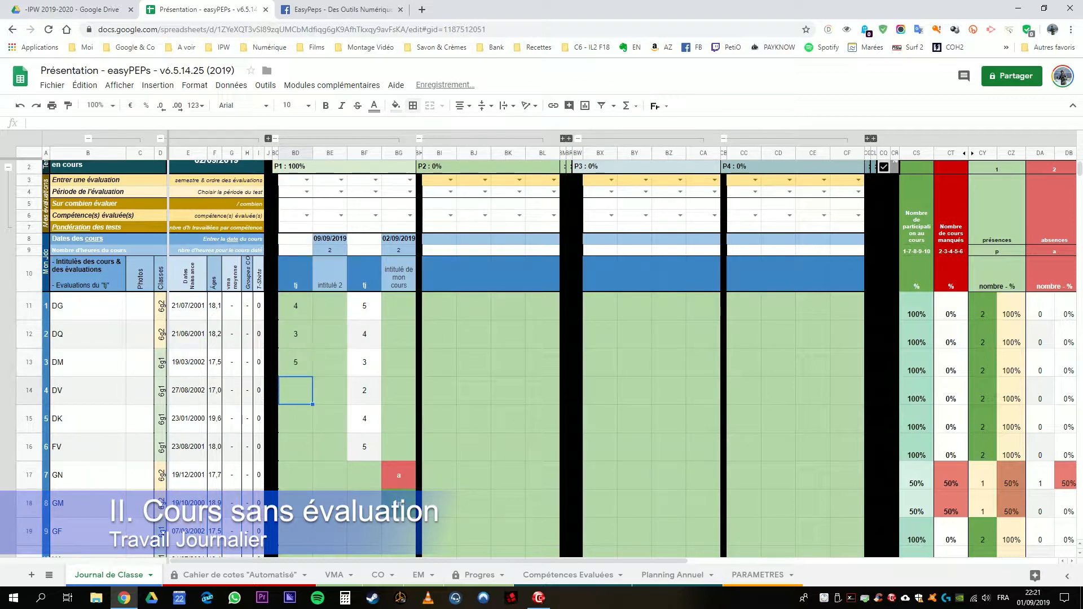
pyautogui.write('4')
pyautogui.press('Return')
pyautogui.write('3')
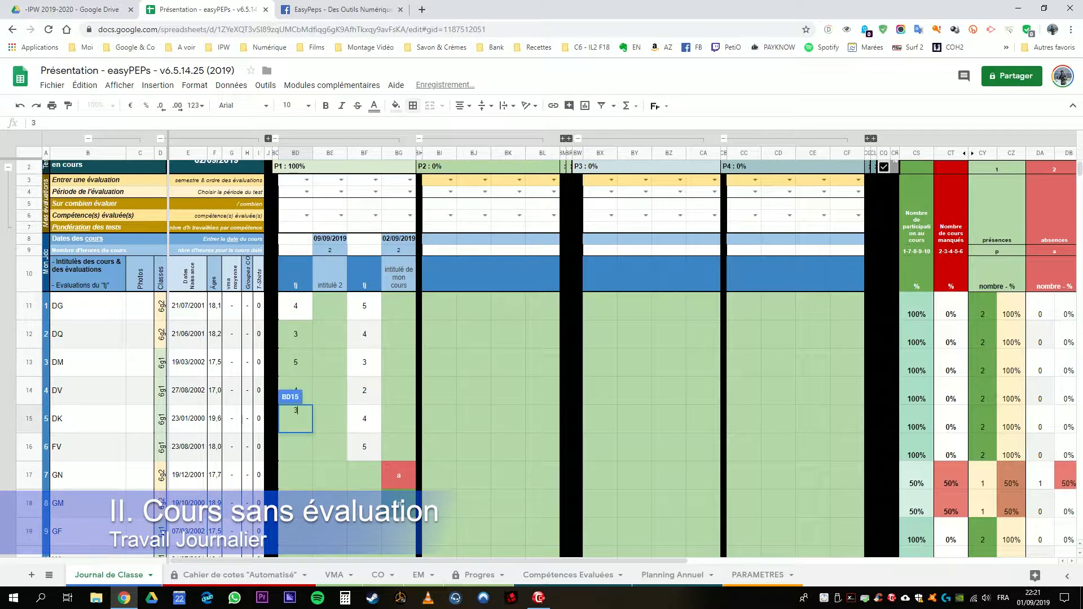
pyautogui.press('Return')
pyautogui.write('4')
pyautogui.press('Return')
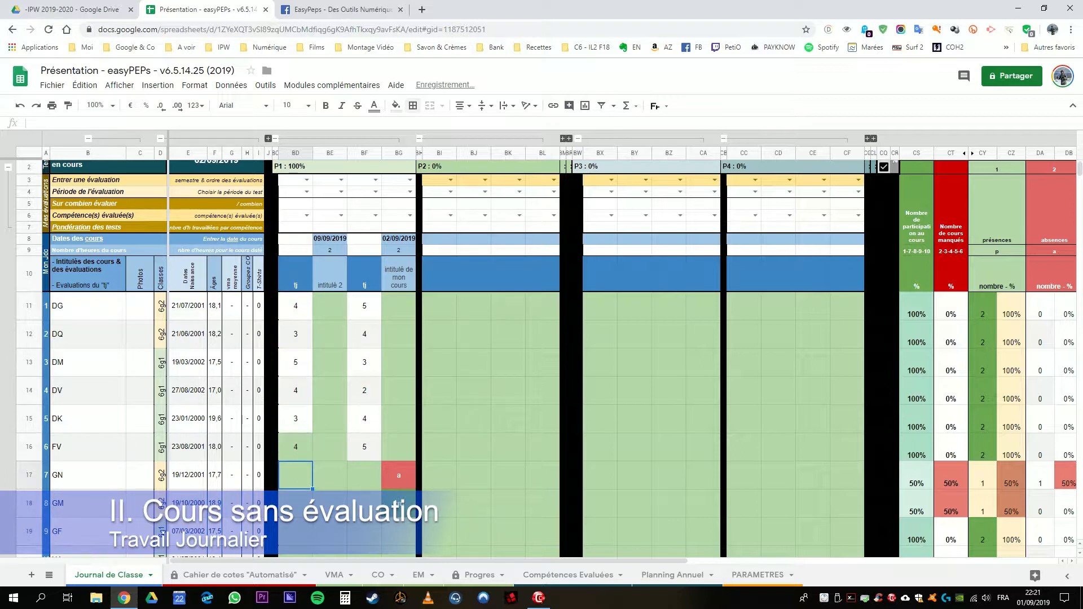
# Step: Insert two new columns before the "tj" and "intitulé 2" columns BD and BE
pyautogui.click(295, 273)
pyautogui.scroll(1, 295, 273)
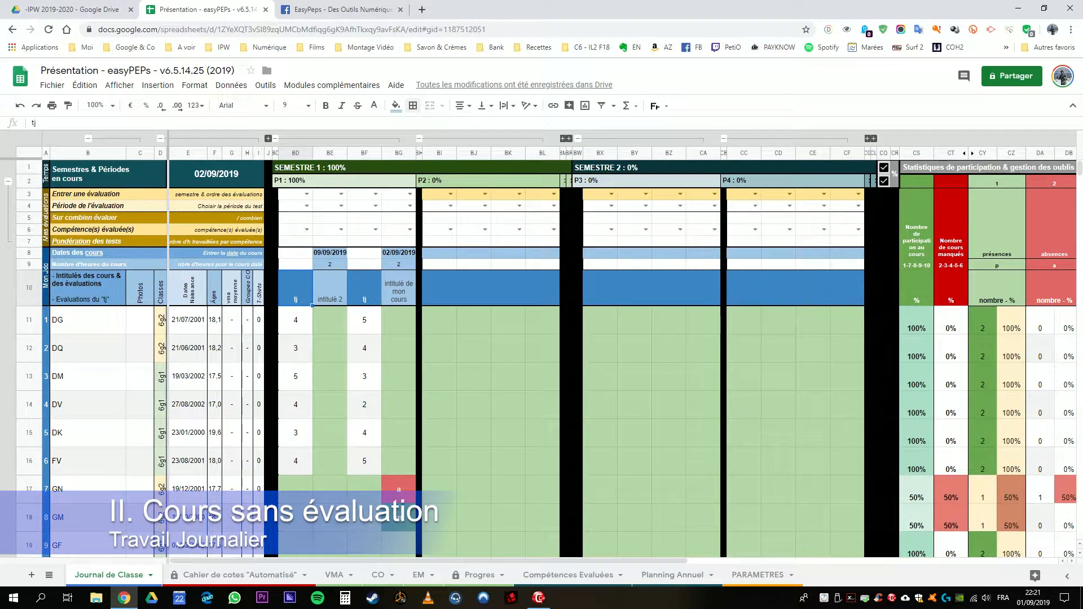
pyautogui.click(364, 288)
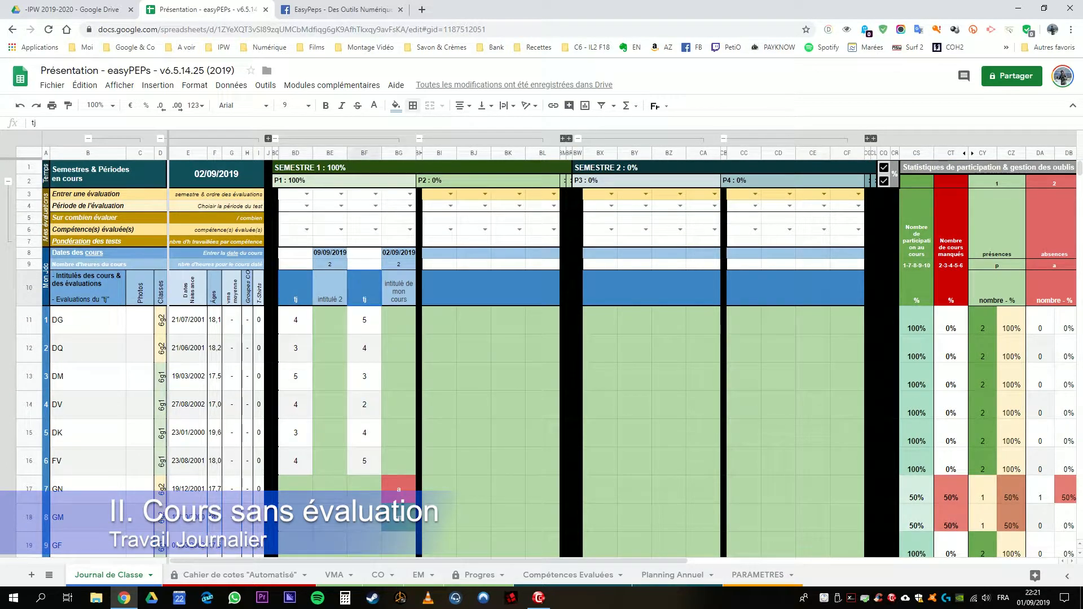
pyautogui.click(295, 288)
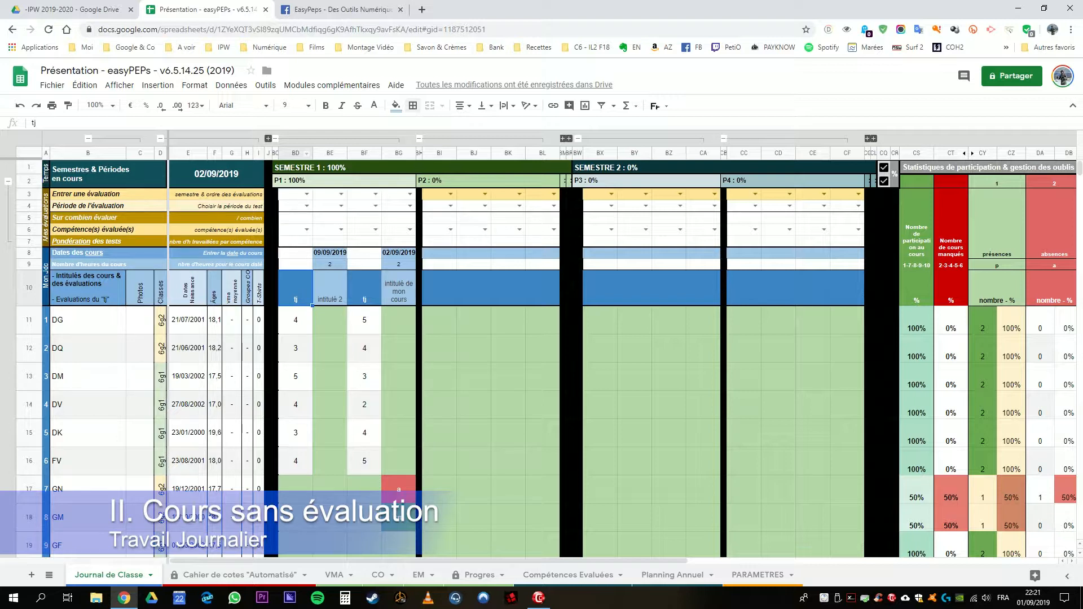
pyautogui.click(295, 153)
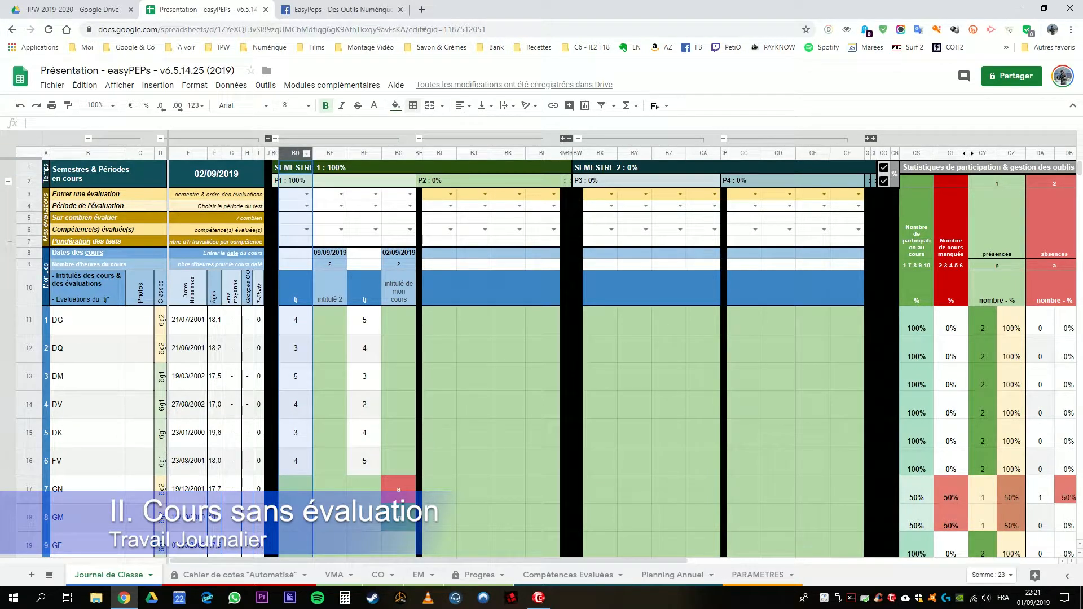
pyautogui.keyDown('shift'); pyautogui.click(320, 153); pyautogui.keyUp('shift')
pyautogui.rightClick(319, 153)
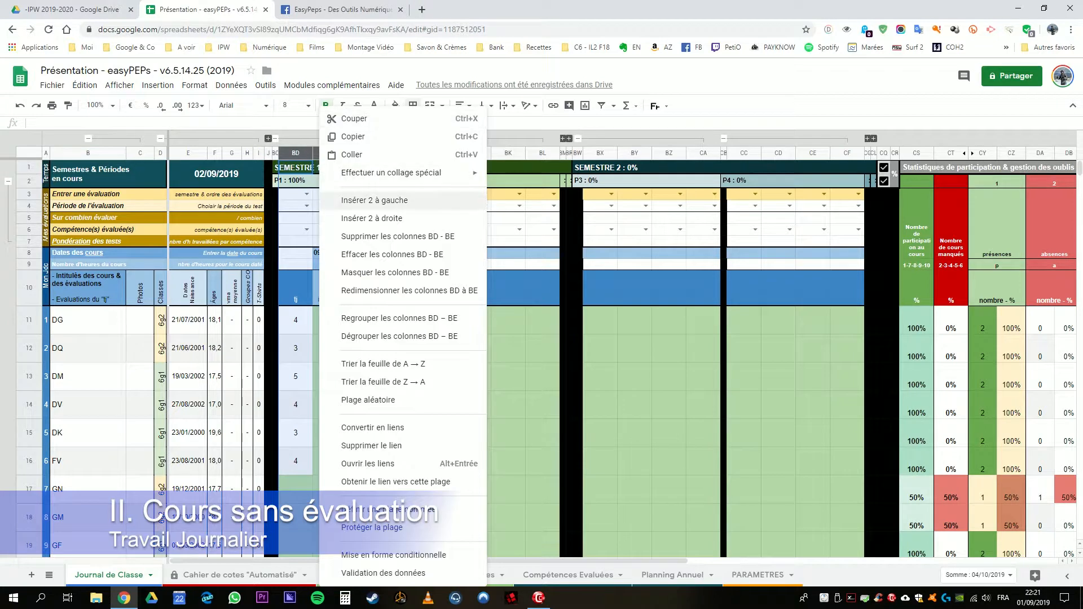
pyautogui.click(373, 200)
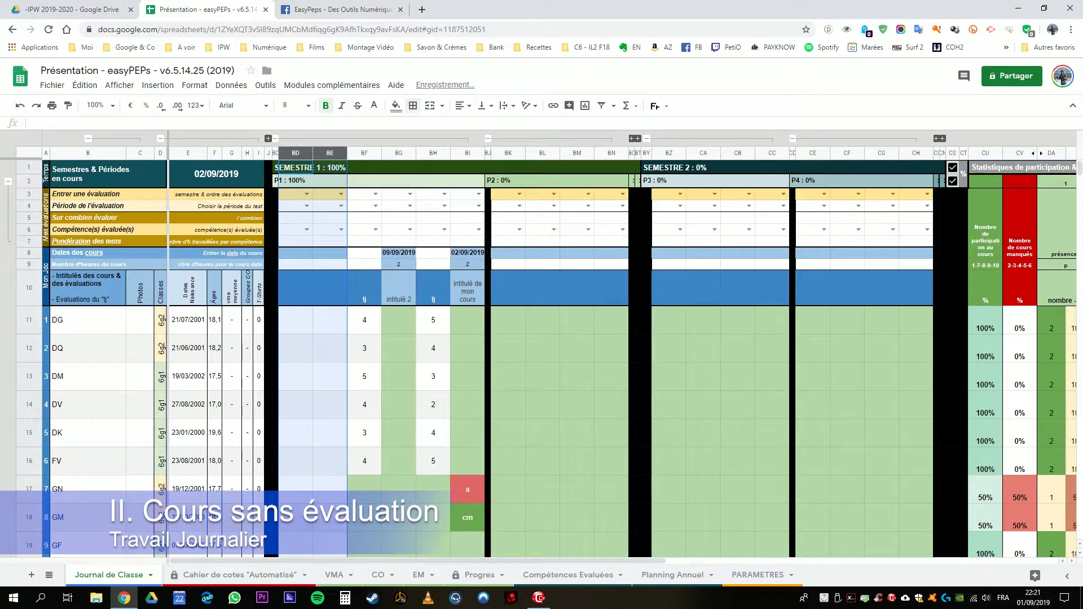
pyautogui.click(364, 264)
# Step: Enter the course date 16/09/2019, 2 course hours and the title "intitulé 3" in column BE
pyautogui.click(330, 253)
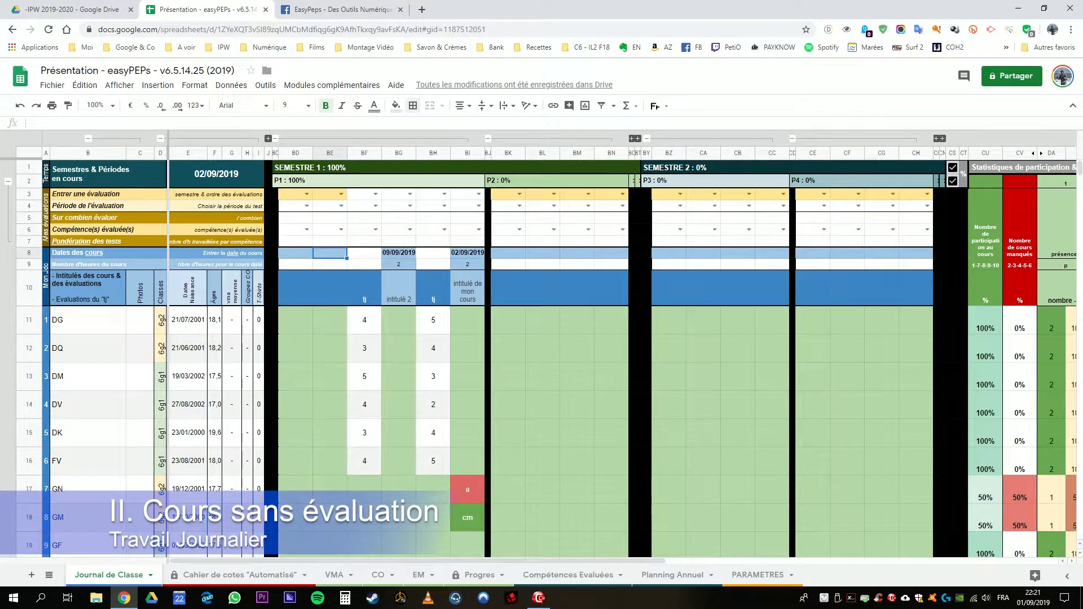
pyautogui.write('16/09')
pyautogui.press('Return')
pyautogui.write('2')
pyautogui.press('Return')
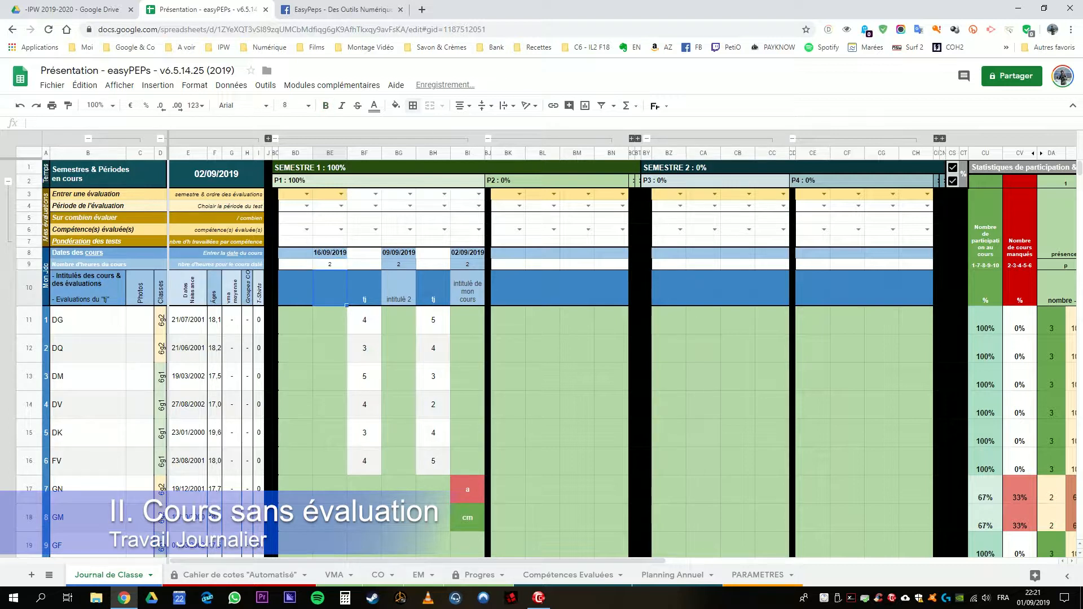
pyautogui.write('intitulé')
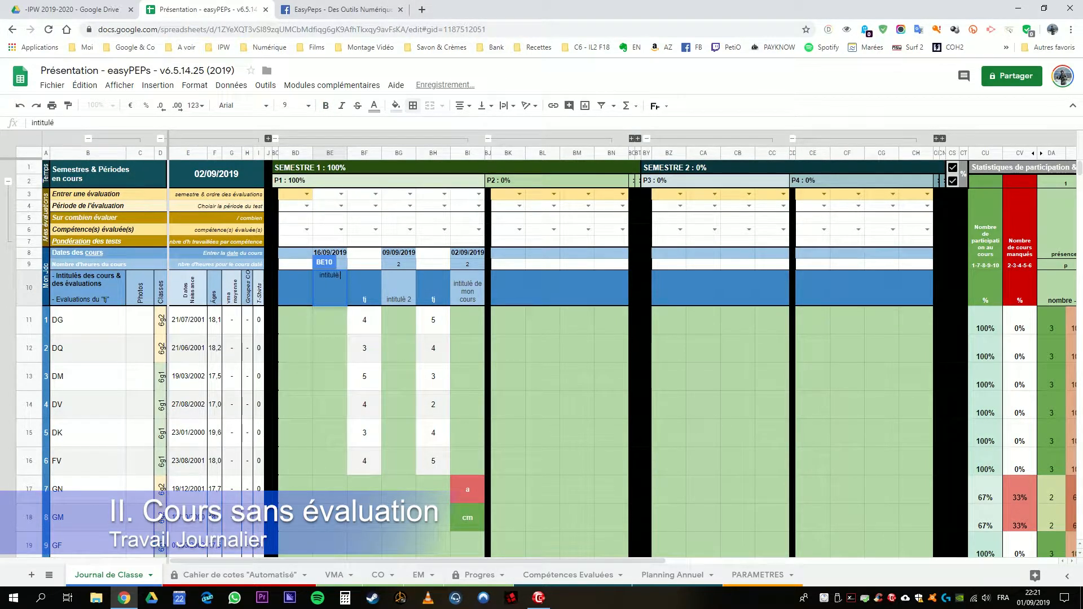
pyautogui.write(' 3')
pyautogui.press('Return')
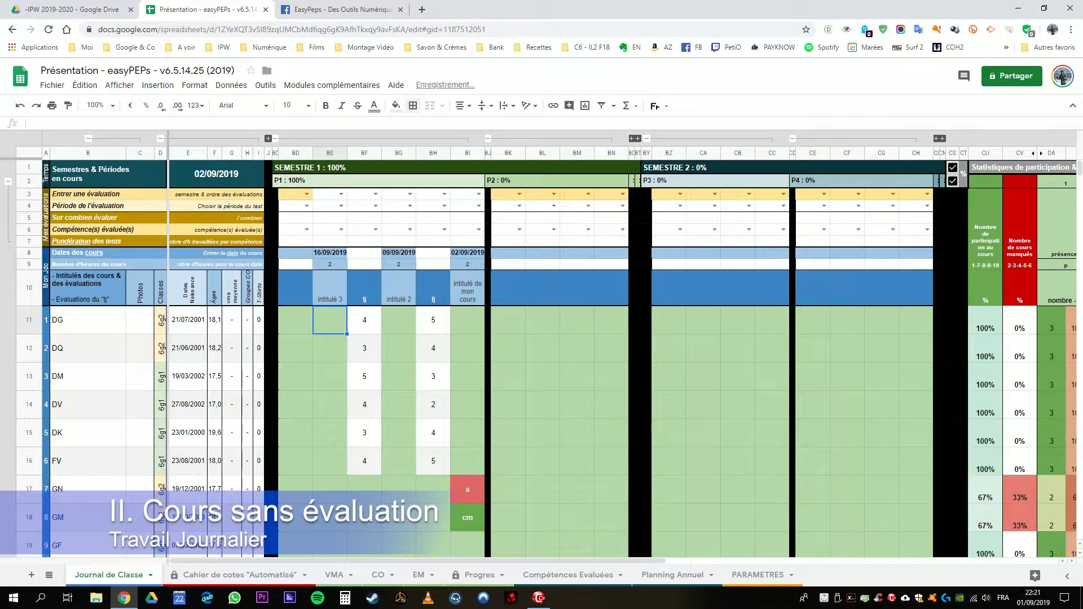
# Step: Title column BD "tj" and enter the grades 5, 4, 5, 2, 3 and 4 in BD11:BD16
pyautogui.click(295, 288)
pyautogui.write('tj')
pyautogui.press('Return')
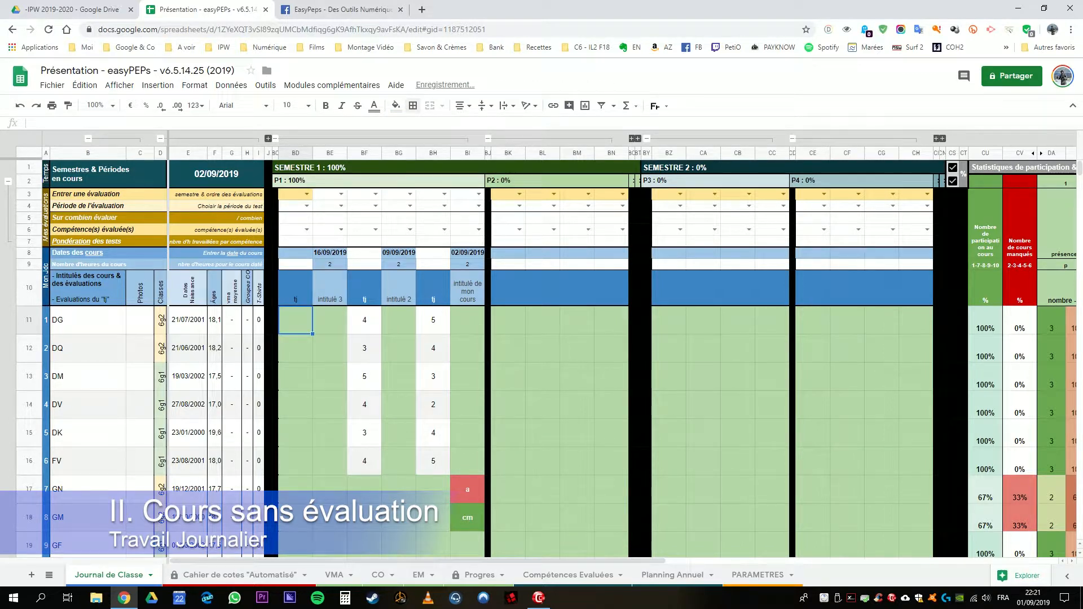
pyautogui.write('5')
pyautogui.press('Return')
pyautogui.write('4')
pyautogui.press('Return')
pyautogui.write('5')
pyautogui.press('Return')
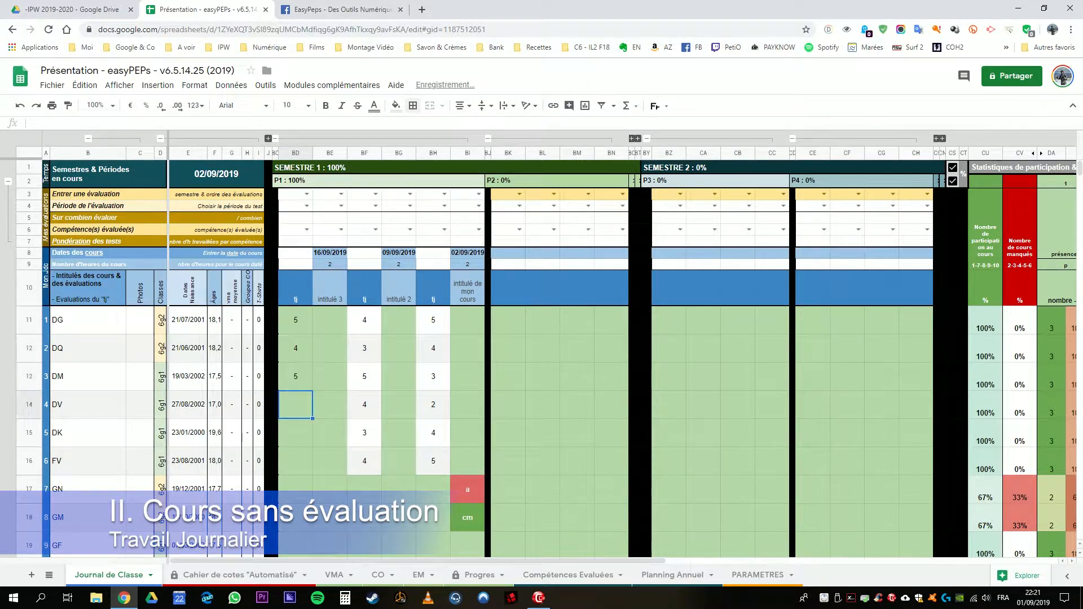
pyautogui.write('2')
pyautogui.press('Return')
pyautogui.write('3')
pyautogui.press('Return')
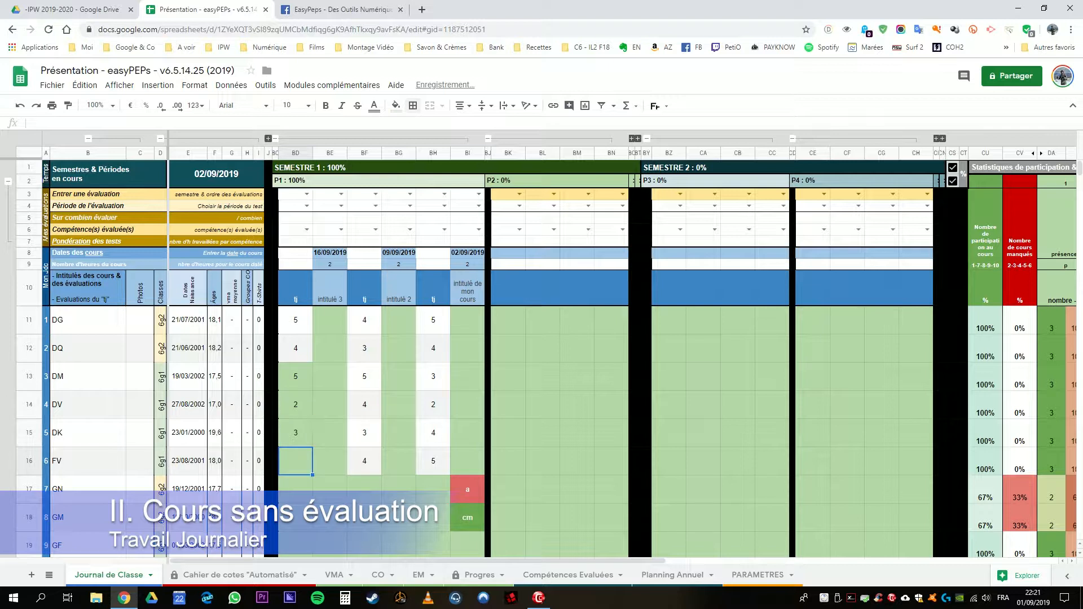
pyautogui.write('4')
pyautogui.press('Return')
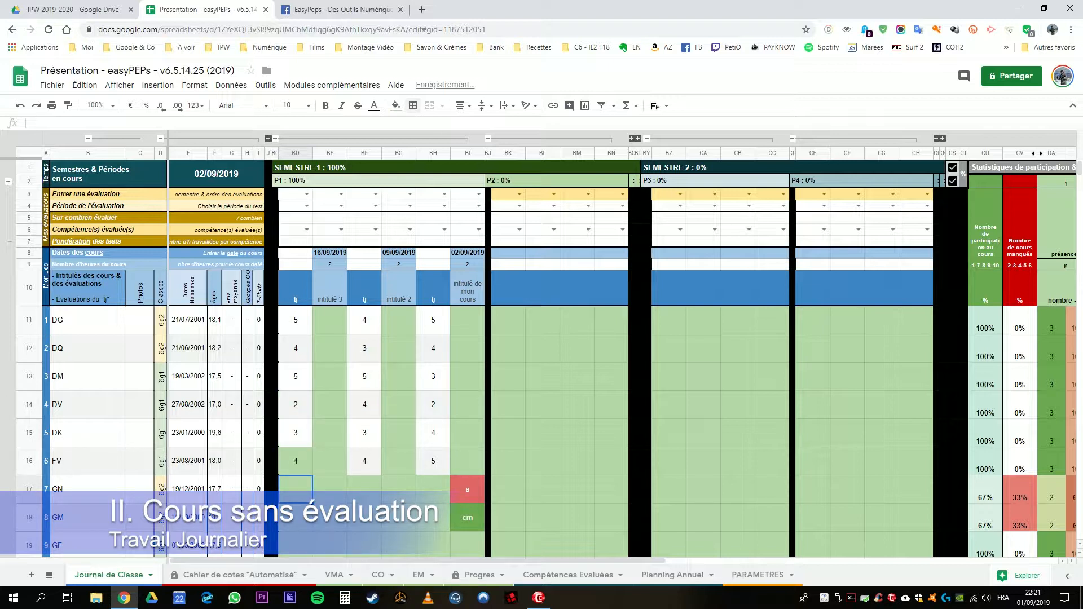
# Step: Examine the "tj" titles in columns BD, BF and BH of period P1 and the grades in BD11:BD16
pyautogui.click(296, 288)
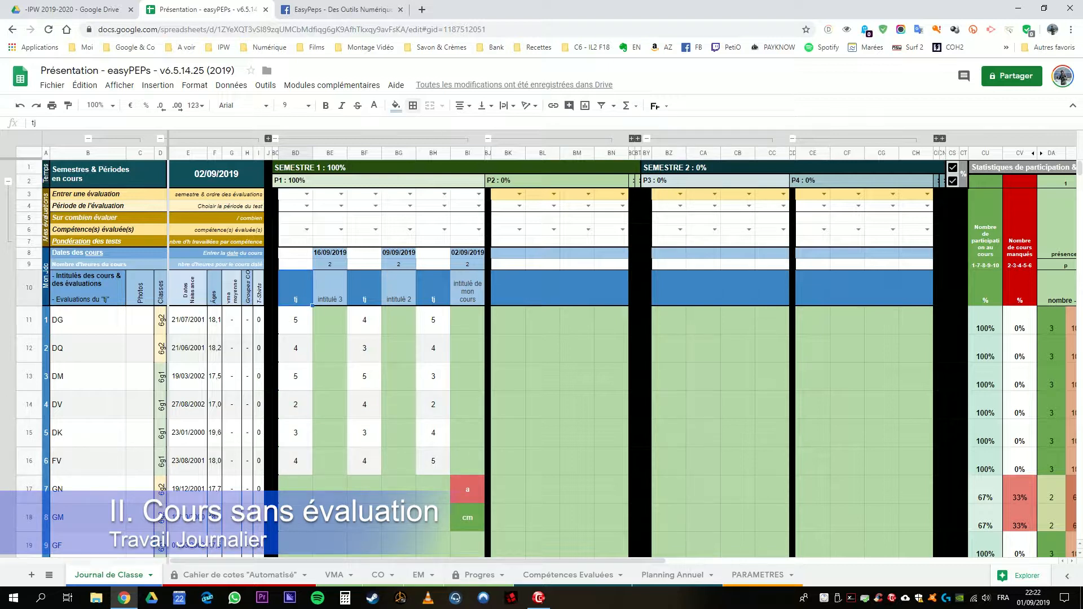
pyautogui.click(364, 288)
pyautogui.click(434, 288)
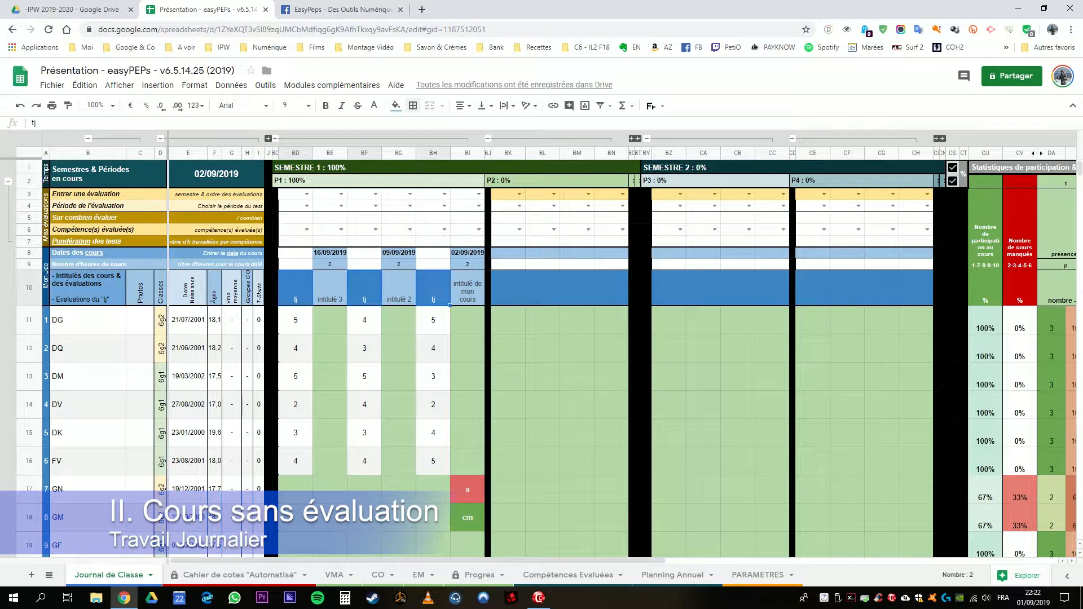
pyautogui.click(399, 320)
pyautogui.click(296, 288)
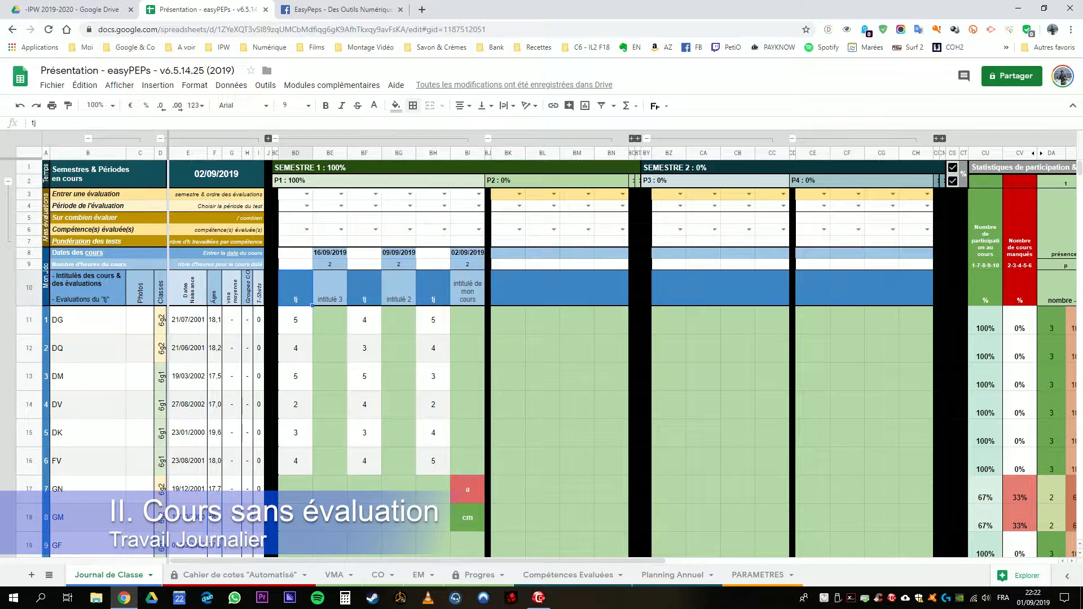
pyautogui.moveTo(296, 288); pyautogui.dragTo(468, 288)
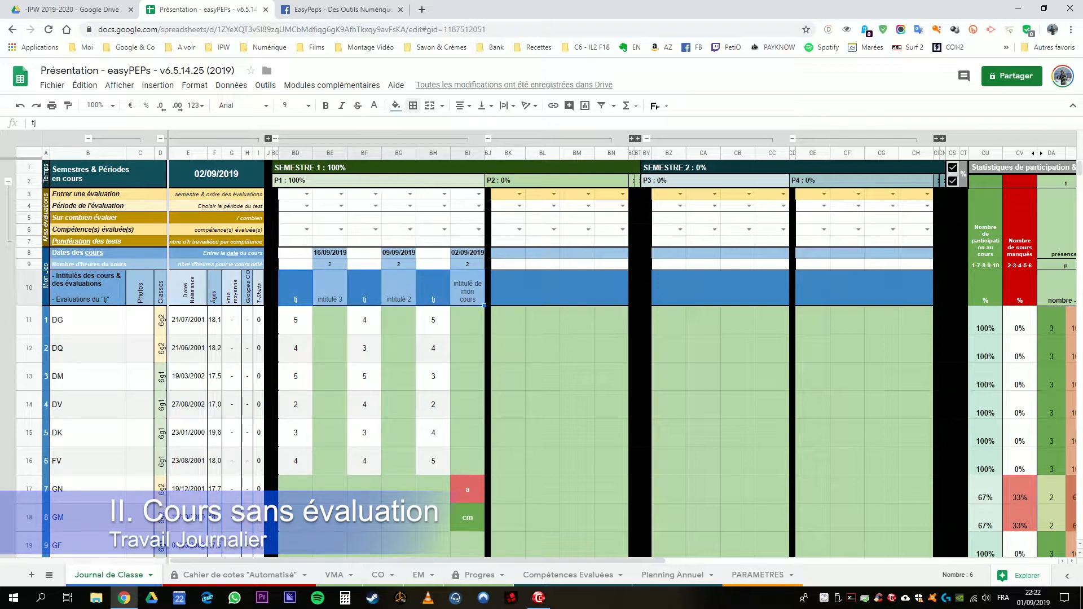
pyautogui.click(296, 288)
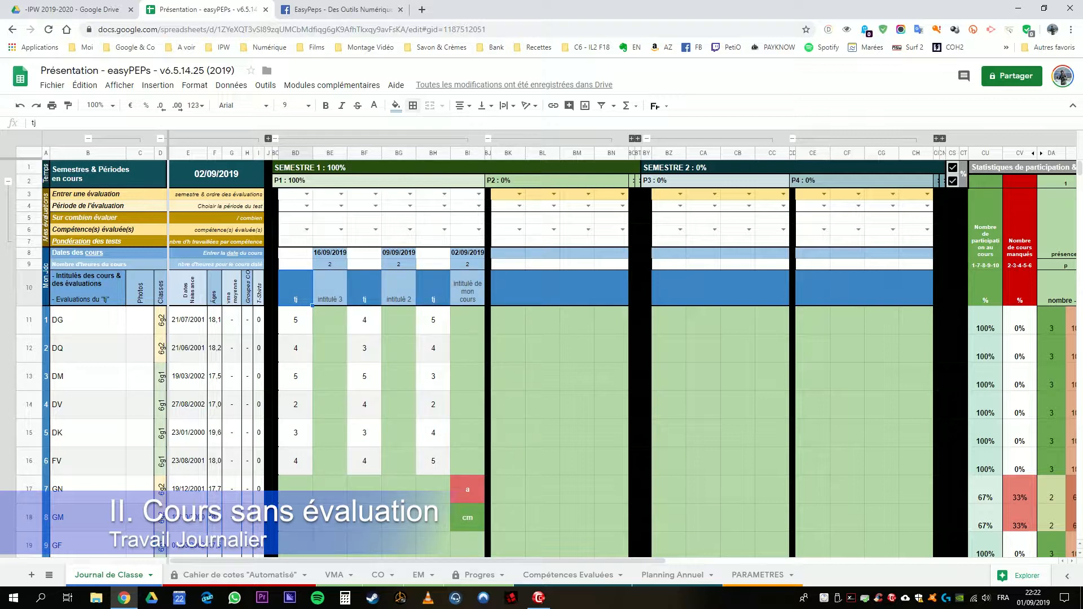
pyautogui.moveTo(296, 289); pyautogui.dragTo(295, 461)
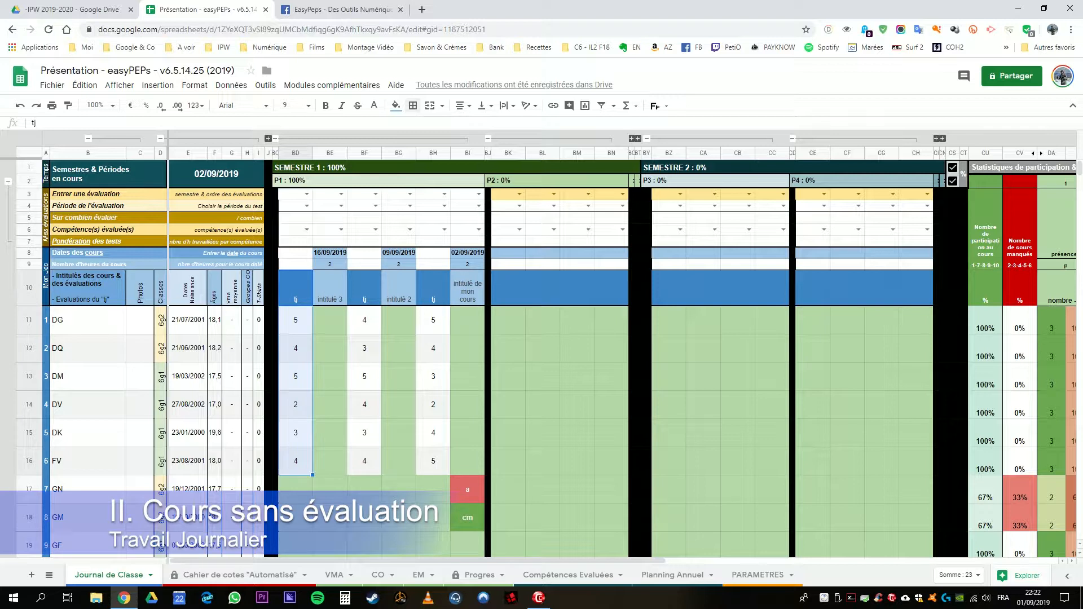
pyautogui.click(330, 461)
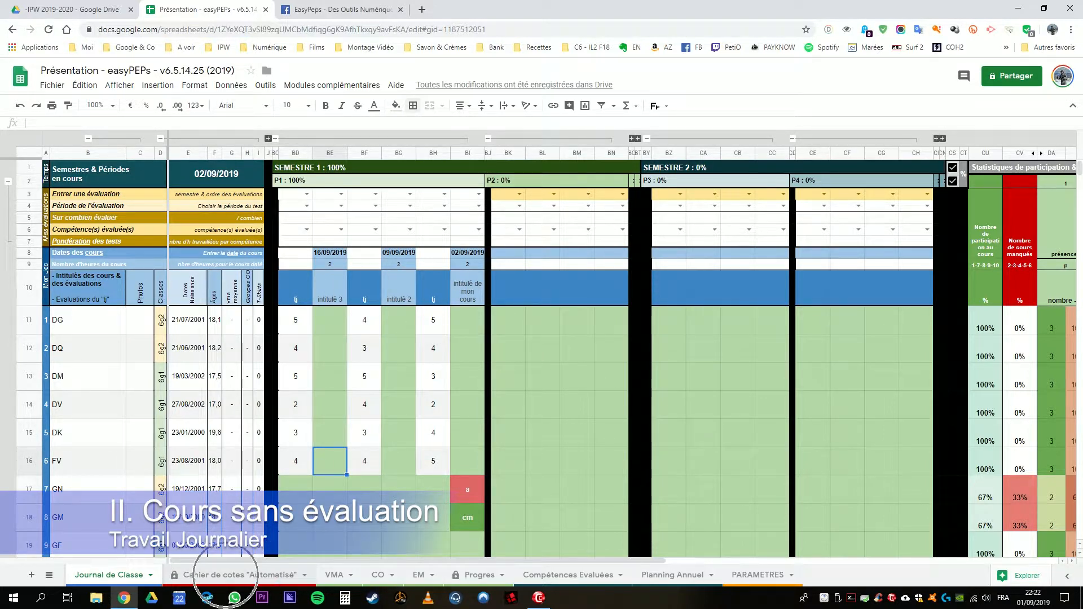
# Step: Examine the period P1 daily-work results in column F of the Cahier de cotes "Automatisé" sheet, comparing with the Journal de Classe sheet
pyautogui.click(240, 575)
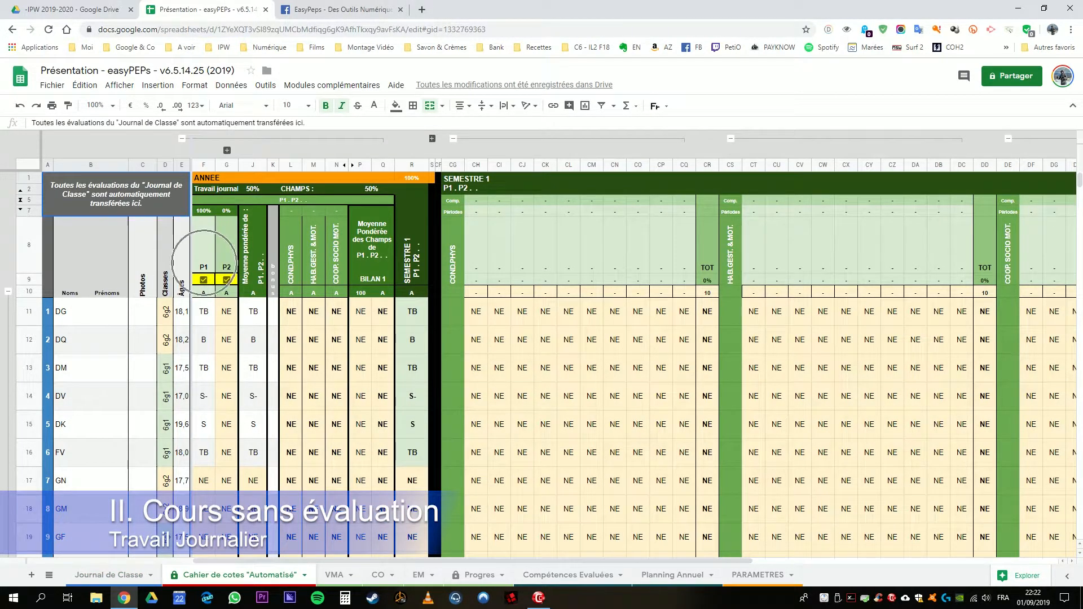
pyautogui.moveTo(203, 311); pyautogui.dragTo(203, 452)
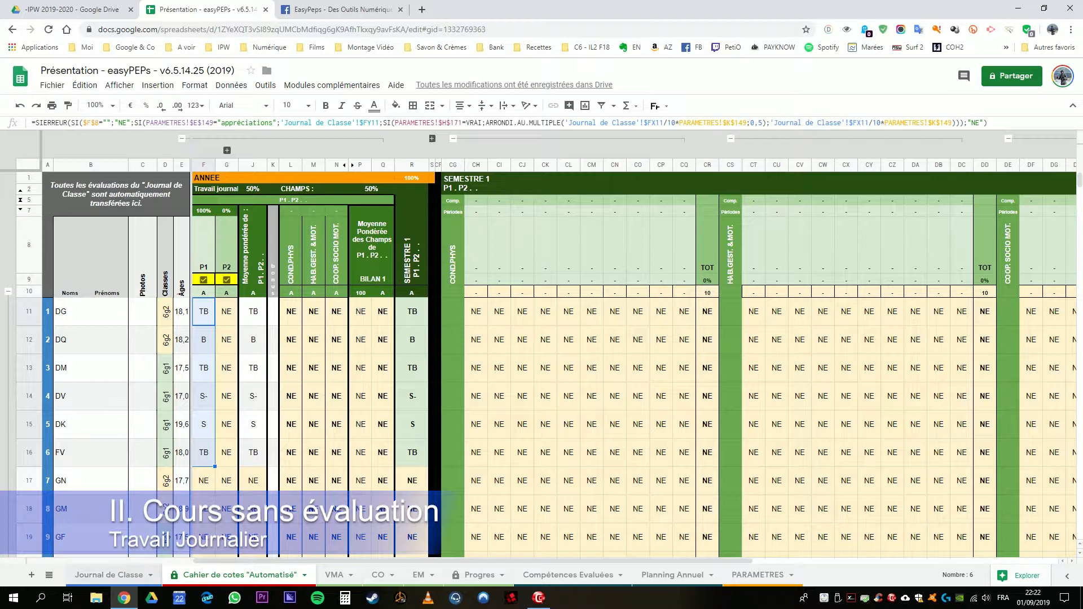
pyautogui.click(109, 575)
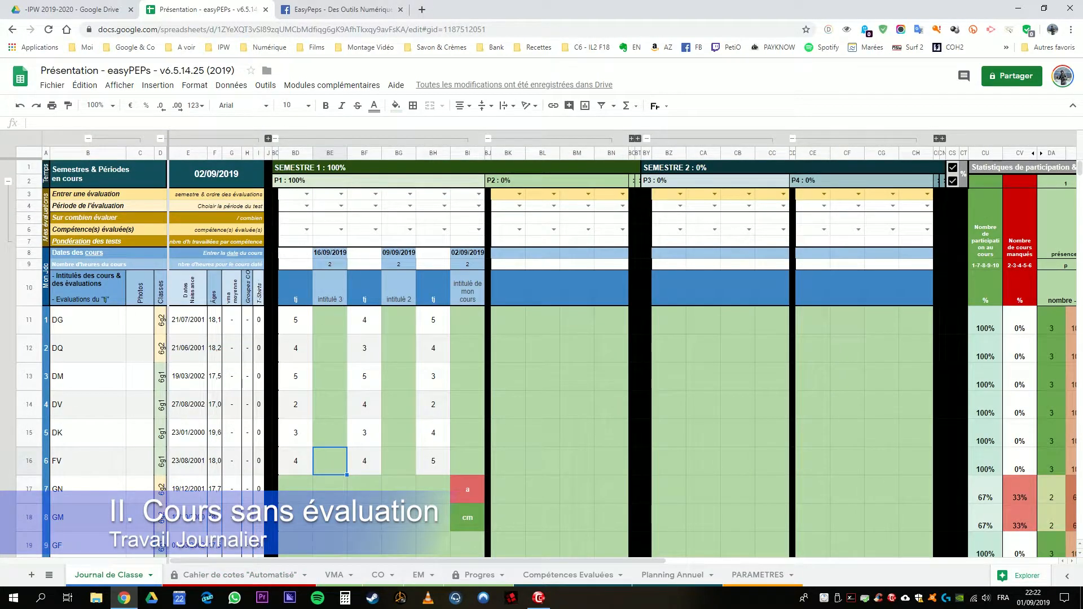
pyautogui.click(237, 575)
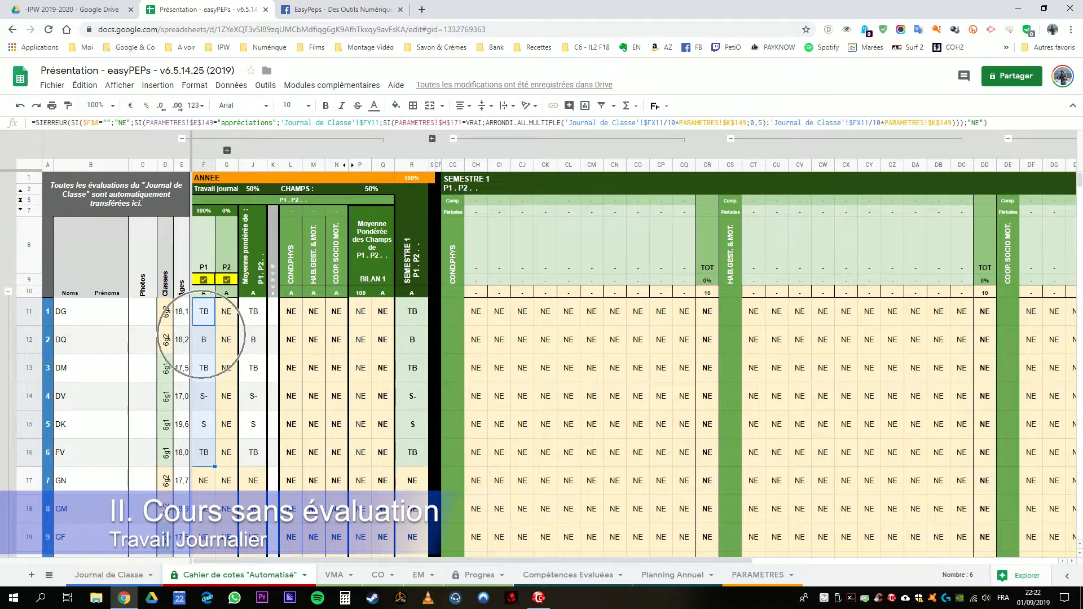
pyautogui.click(204, 248)
pyautogui.click(204, 165)
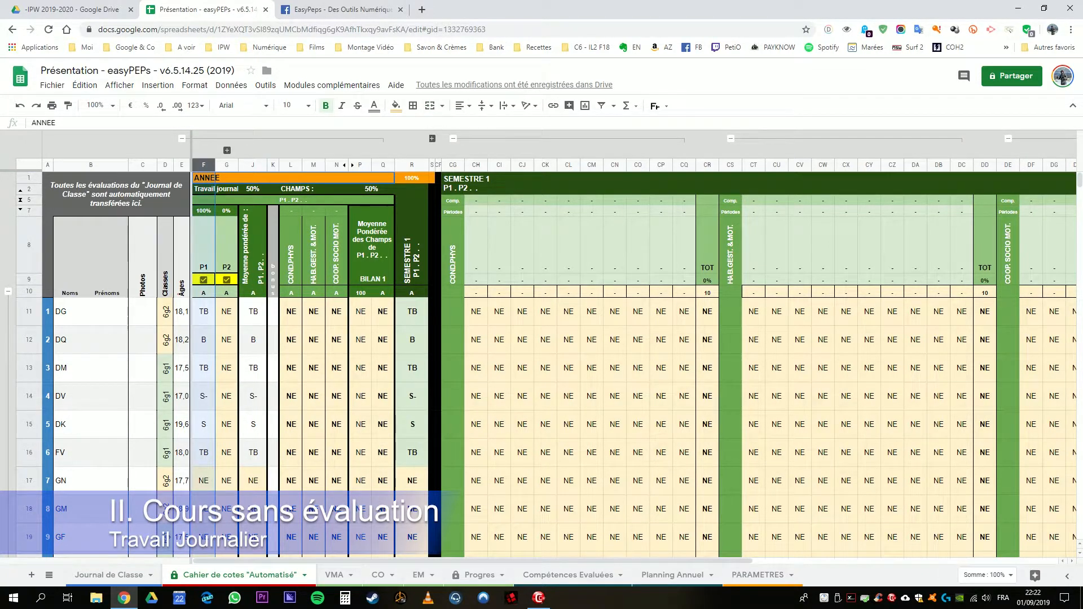
# Step: In period P2 of the Journal de Classe sheet, enter the date 15/10/2019, 2 course hours and the title "intitulé 1" in column BN
pyautogui.click(95, 573)
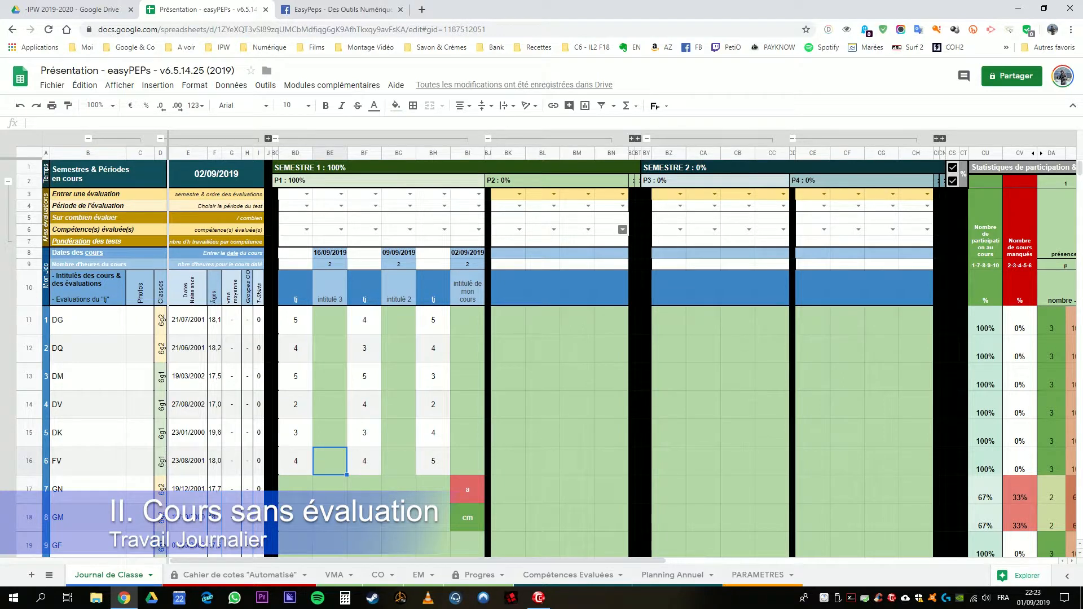
pyautogui.click(623, 229)
pyautogui.click(577, 230)
pyautogui.click(611, 253)
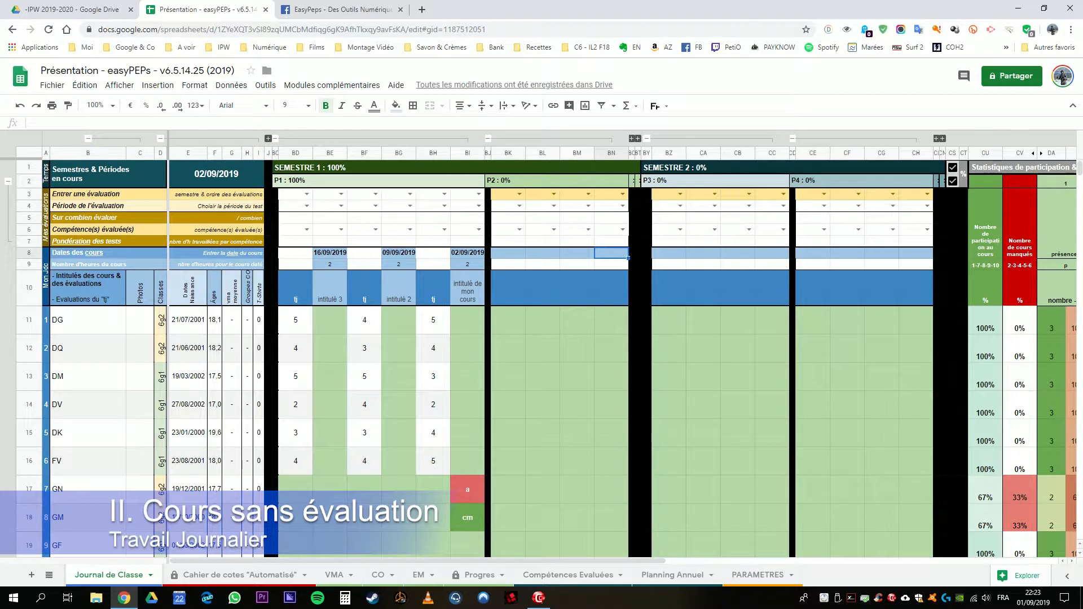
pyautogui.write('15/10/2019')
pyautogui.press('Return')
pyautogui.press('Down')
pyautogui.write('intitulé')
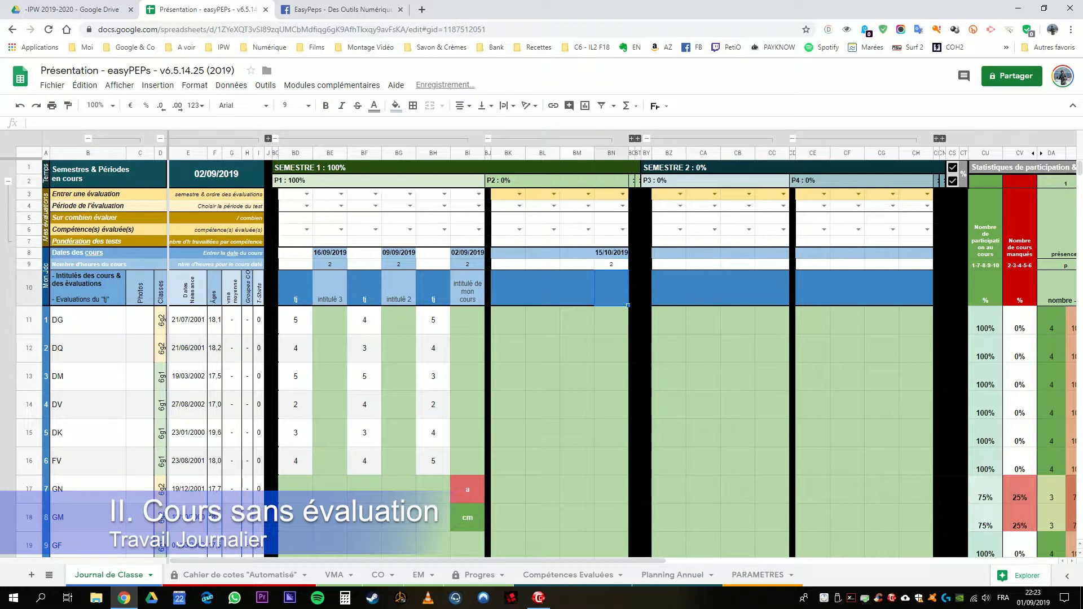
pyautogui.write(' 1')
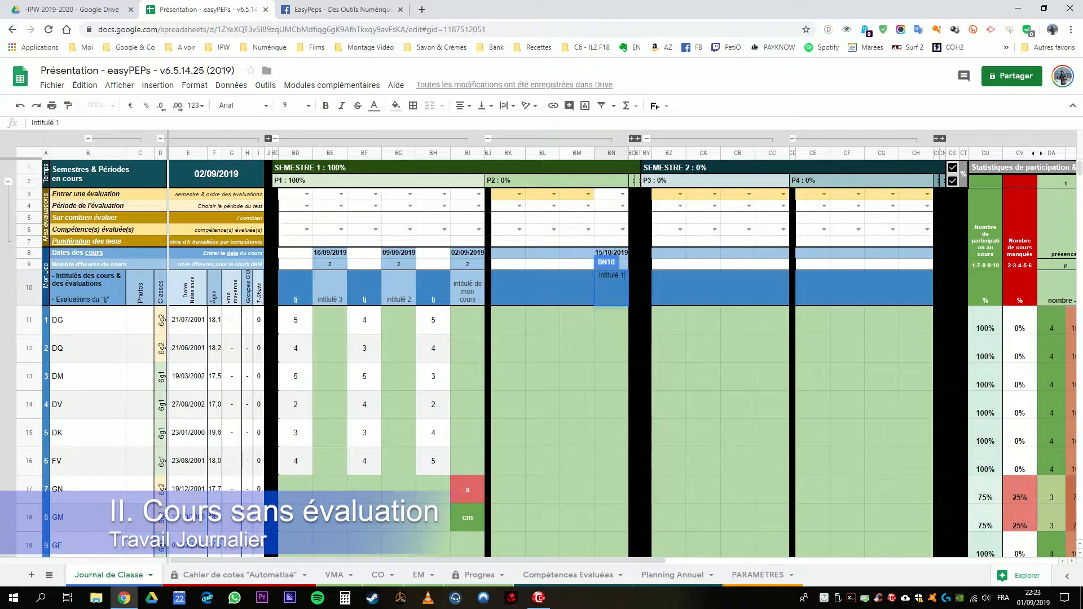
pyautogui.press('Return')
# Step: Title column BM "tj" and enter the grades 5, 4, 3, 4, 3 and 4 in BM11:BM16
pyautogui.press('Left')
pyautogui.press('Up')
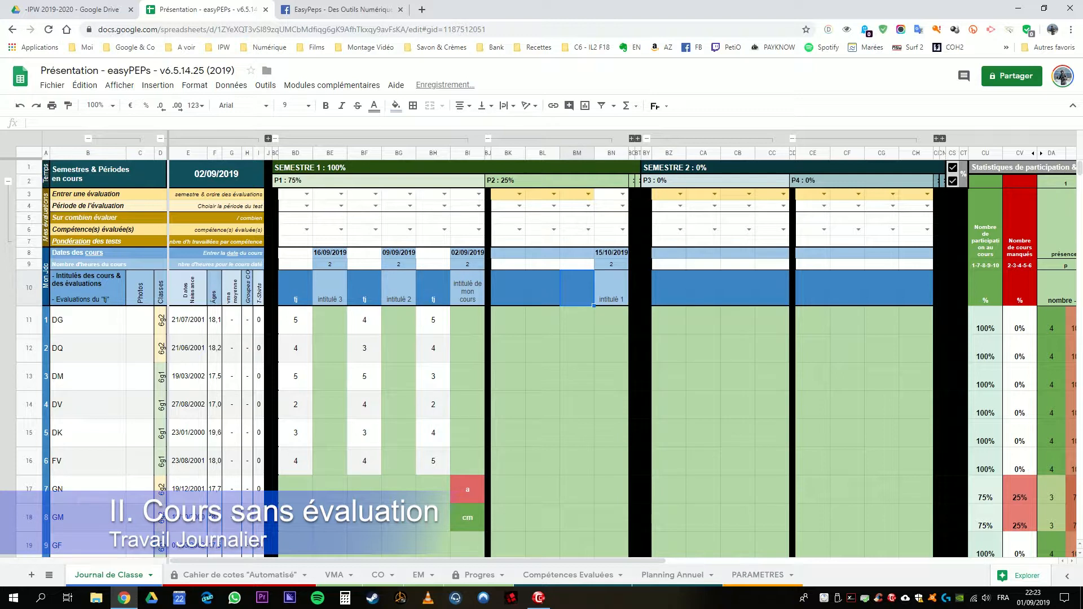
pyautogui.write('tj')
pyautogui.press('Return')
pyautogui.write('5')
pyautogui.press('Return')
pyautogui.write('4')
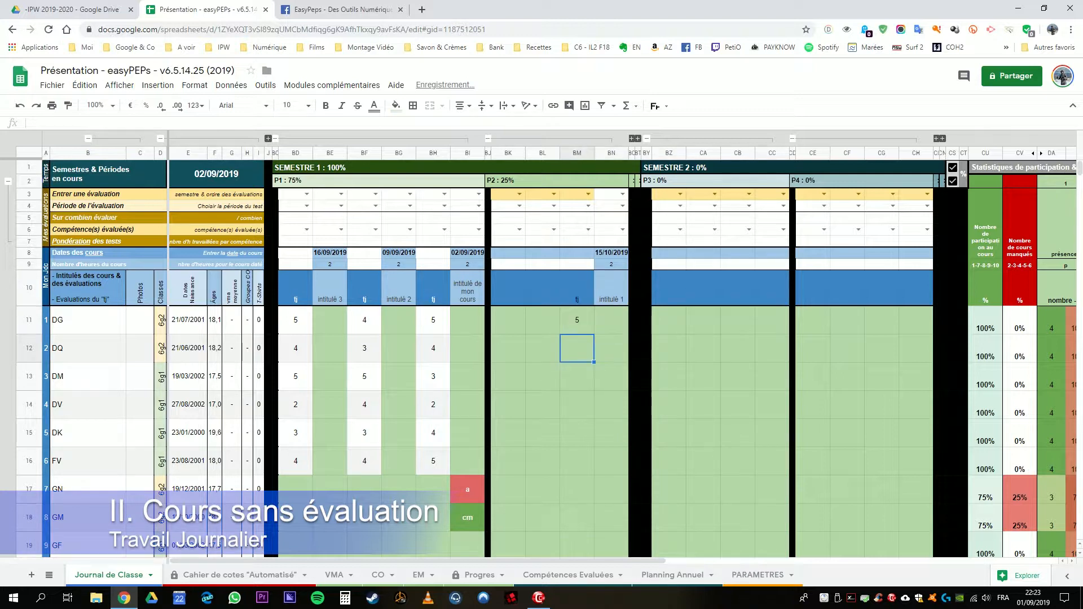
pyautogui.press('Return')
pyautogui.write('3')
pyautogui.press('Return')
pyautogui.write('4')
pyautogui.press('Return')
pyautogui.write('3')
pyautogui.press('Return')
pyautogui.write('4')
pyautogui.press('Return')
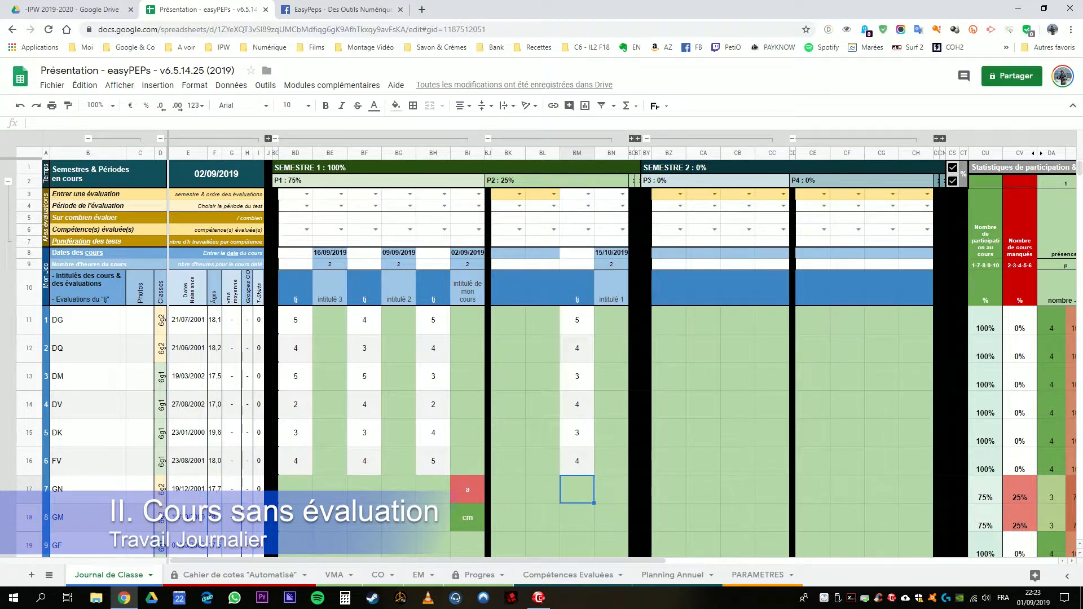
# Step: Examine the period P2 daily-work results in G11:G16 of the Cahier de cotes "Automatisé" sheet
pyautogui.click(240, 575)
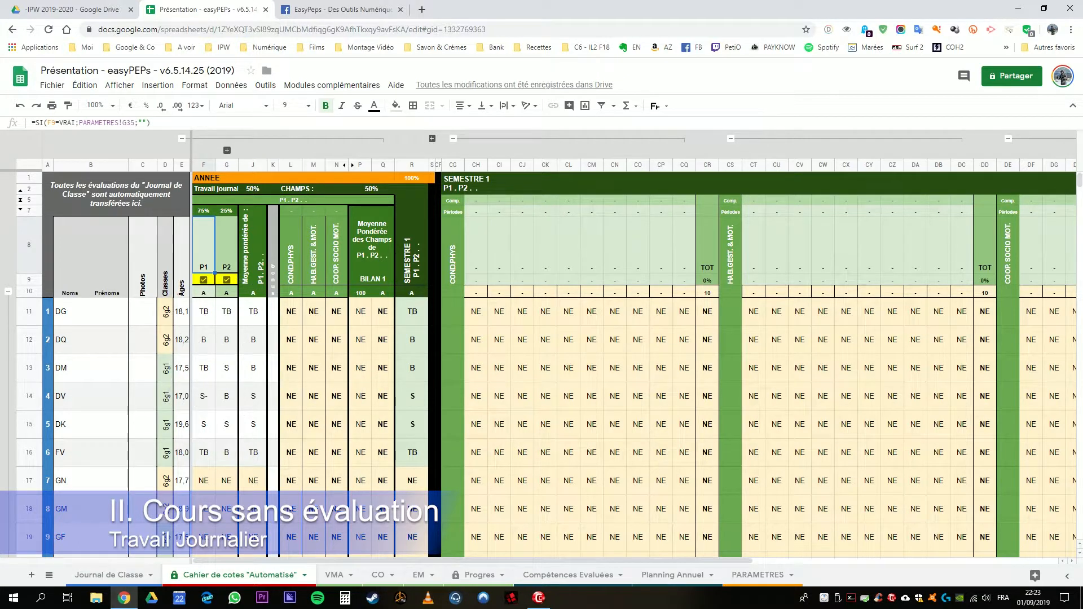
pyautogui.moveTo(227, 312); pyautogui.dragTo(227, 452)
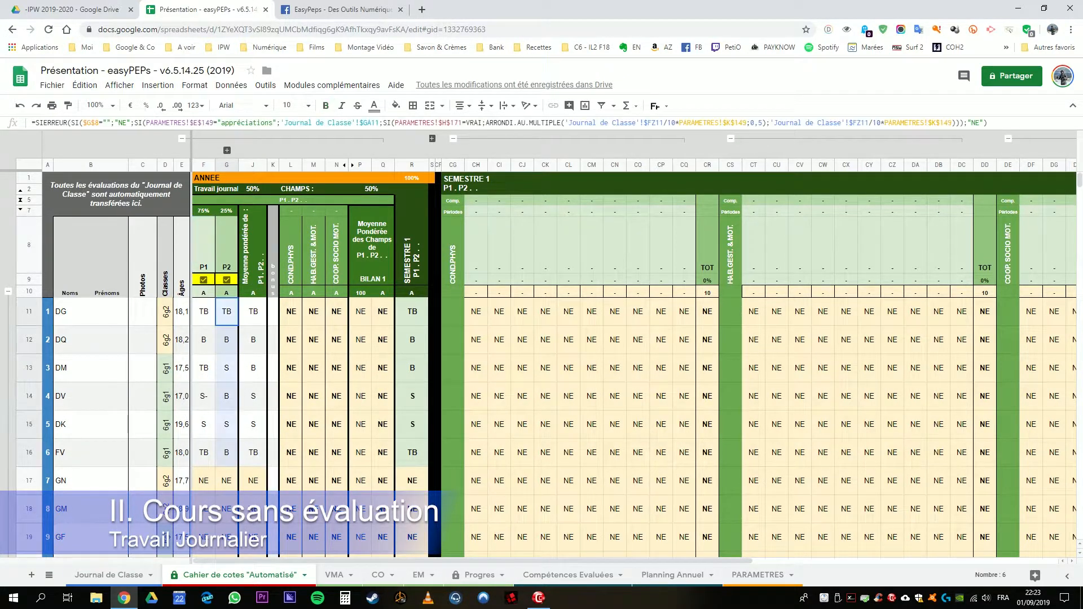
pyautogui.moveTo(227, 311); pyautogui.dragTo(227, 396)
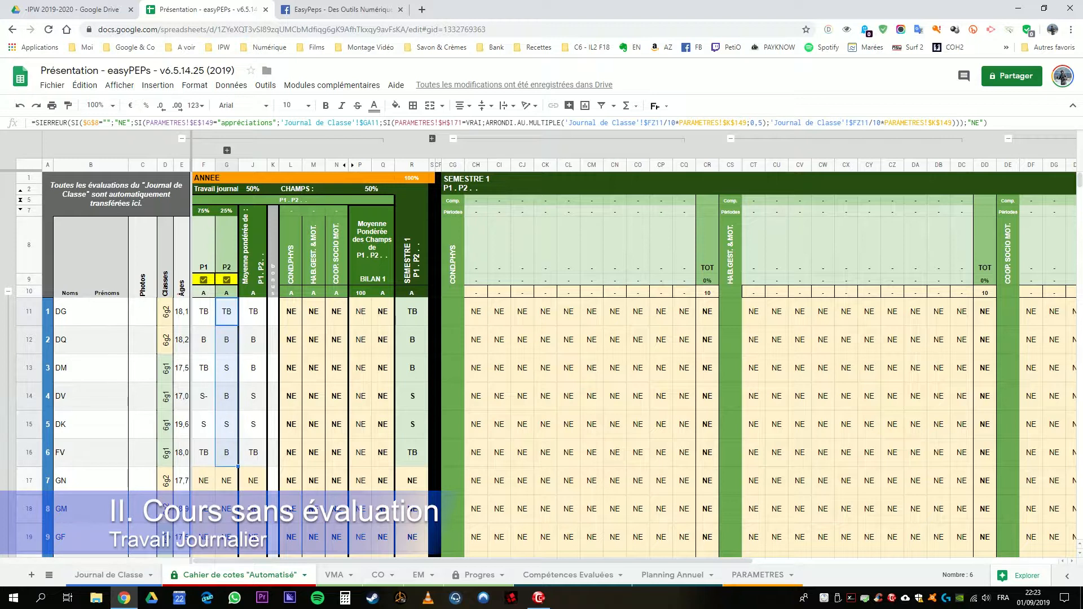
# Step: Examine the period P2 title cells and the course hours in column BN of the Journal de Classe sheet
pyautogui.click(109, 575)
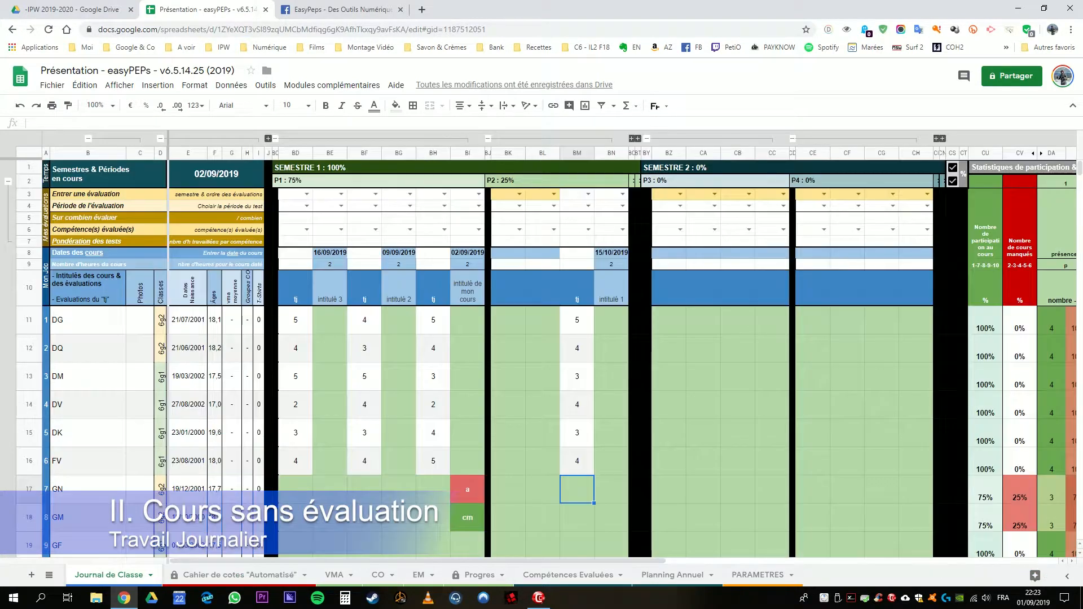
pyautogui.click(577, 288)
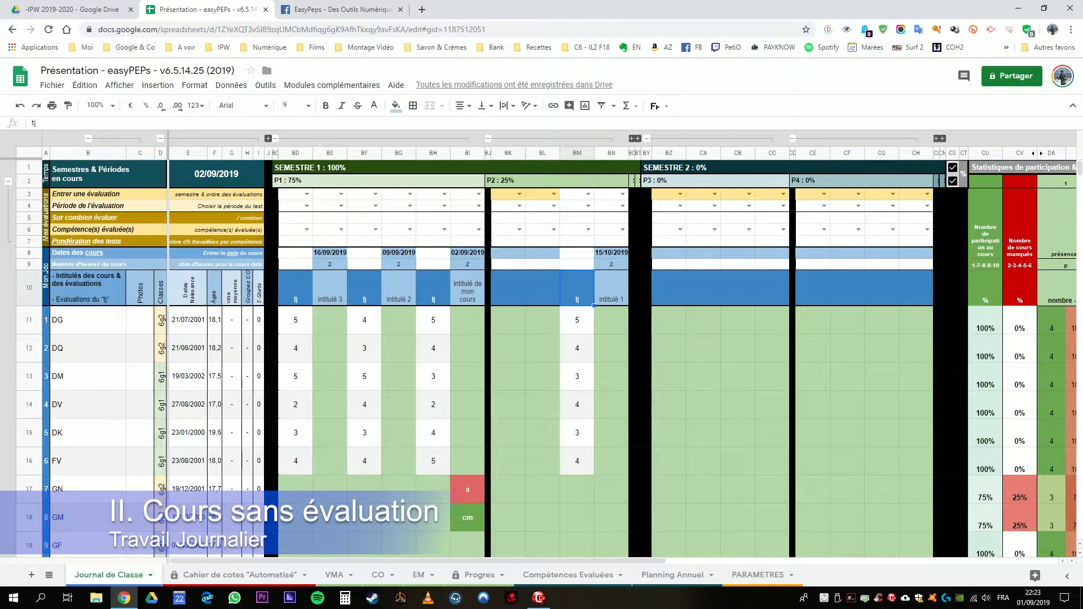
pyautogui.click(508, 289)
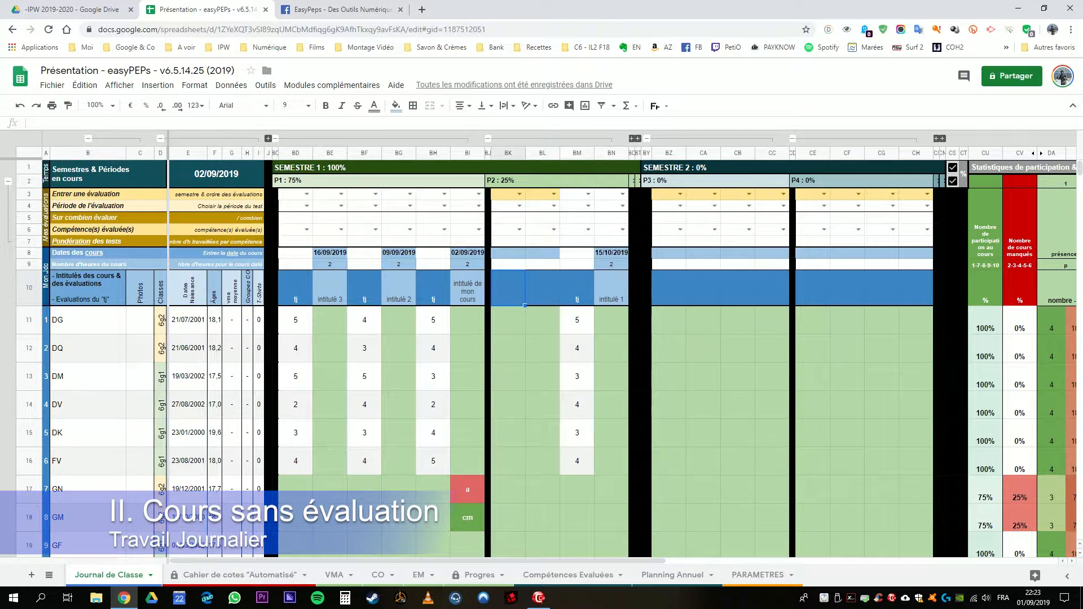
pyautogui.click(577, 288)
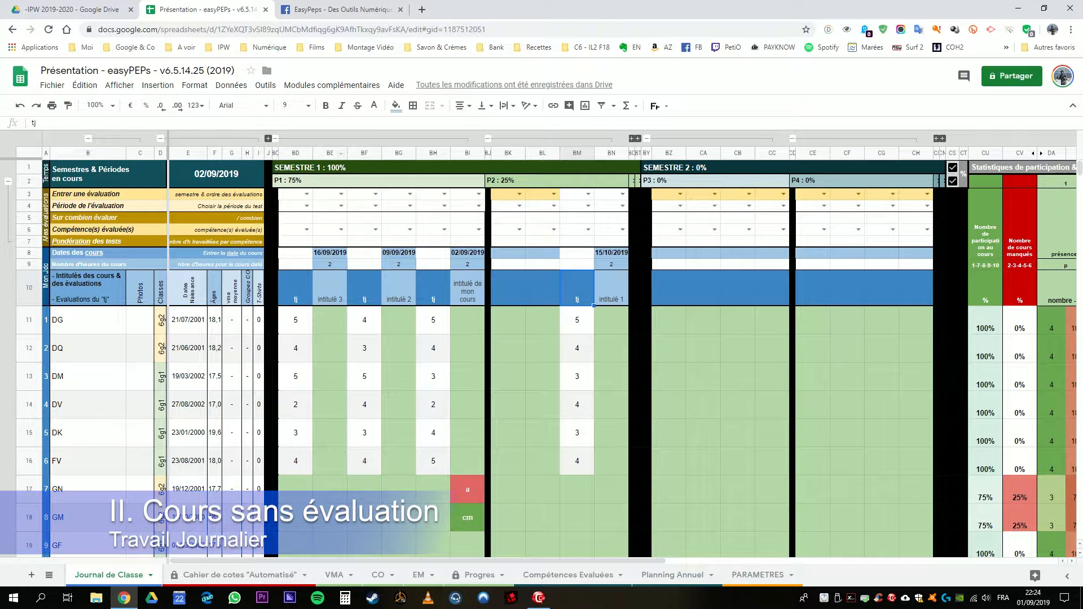
pyautogui.click(611, 320)
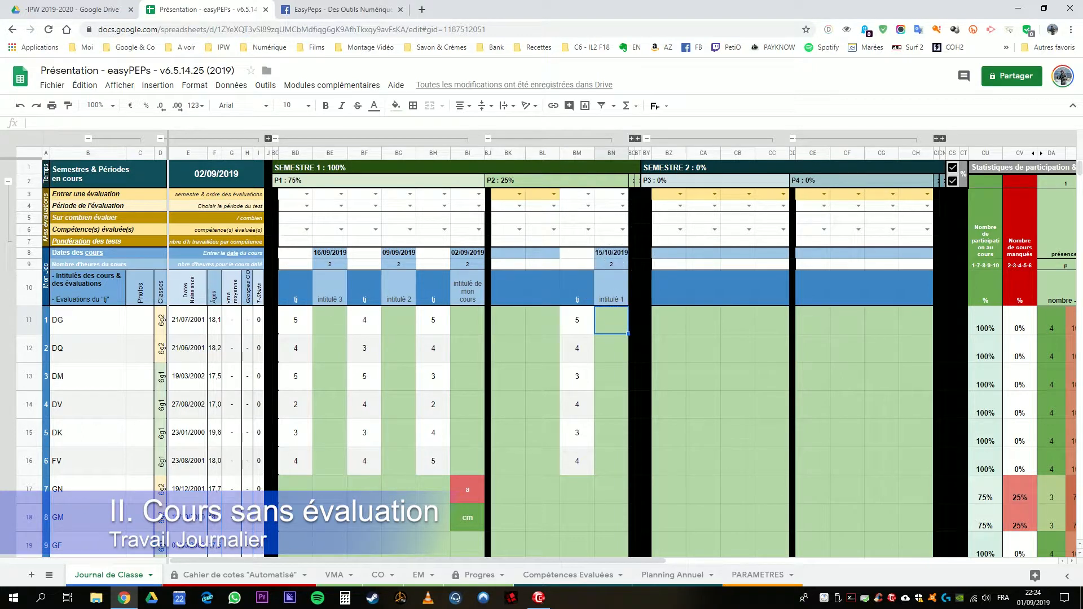
pyautogui.click(613, 264)
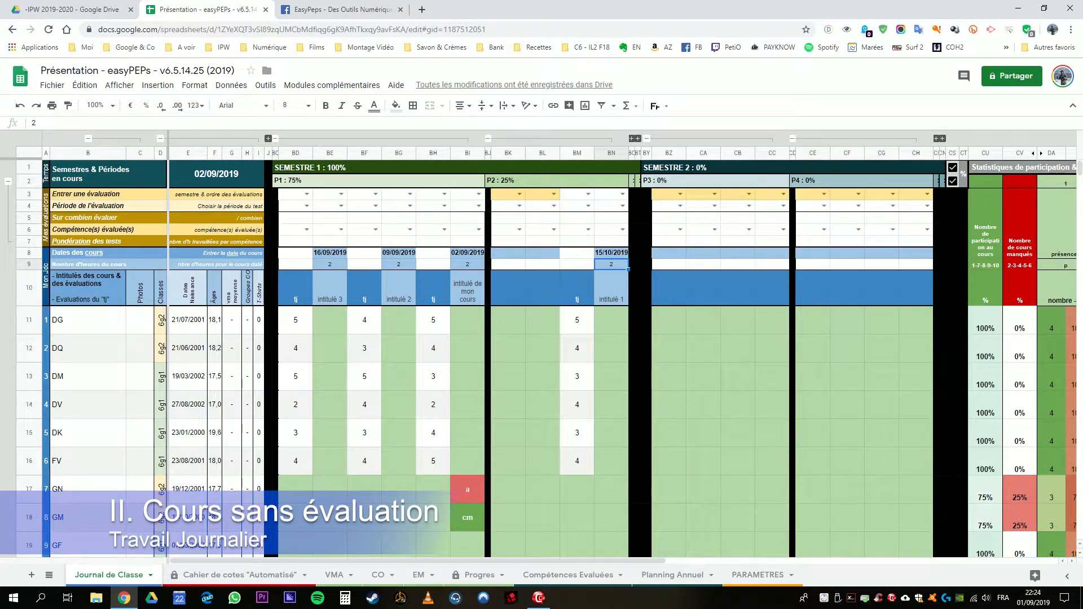
# Step: Enter the course date 22/10/2019, 2 course hours and the title "intitulé 2" in column BL
pyautogui.click(543, 252)
pyautogui.write('22.0')
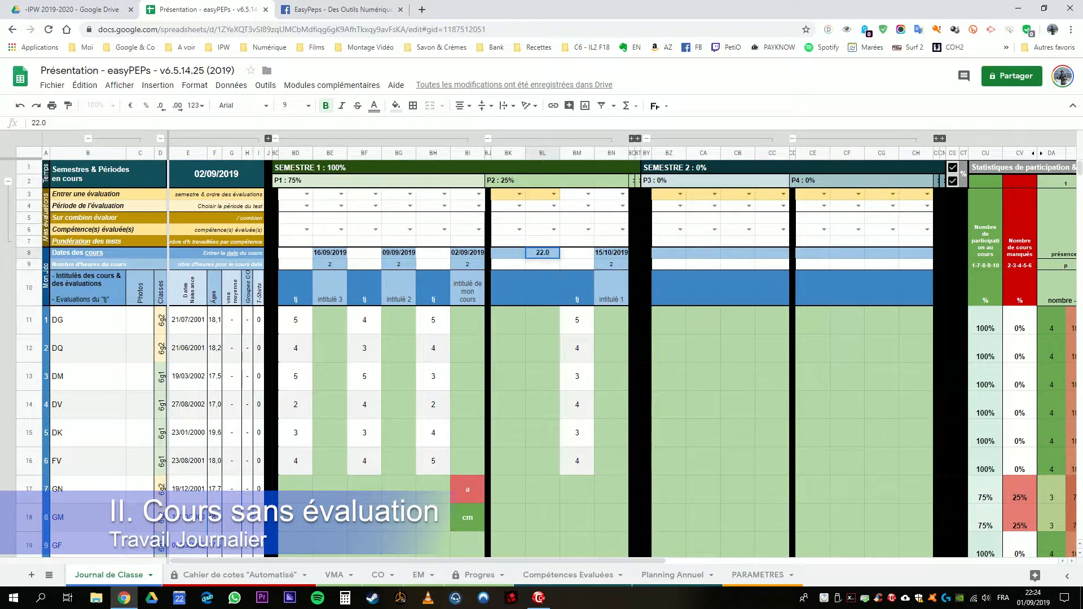
pyautogui.press('Return')
pyautogui.press('Down')
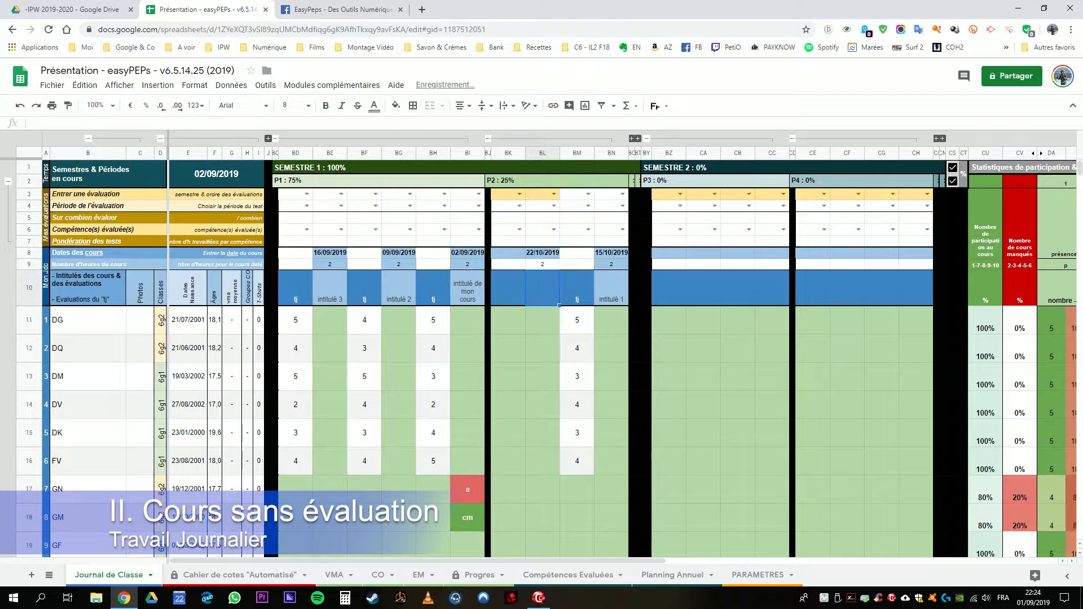
pyautogui.write('intitulé')
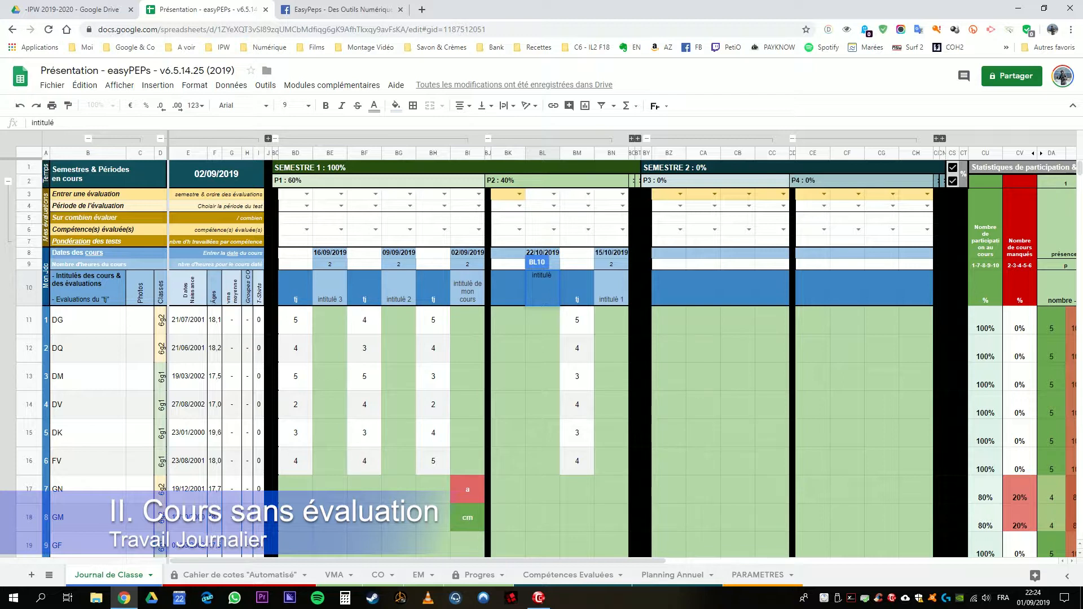
pyautogui.write(' 2')
pyautogui.press('Return')
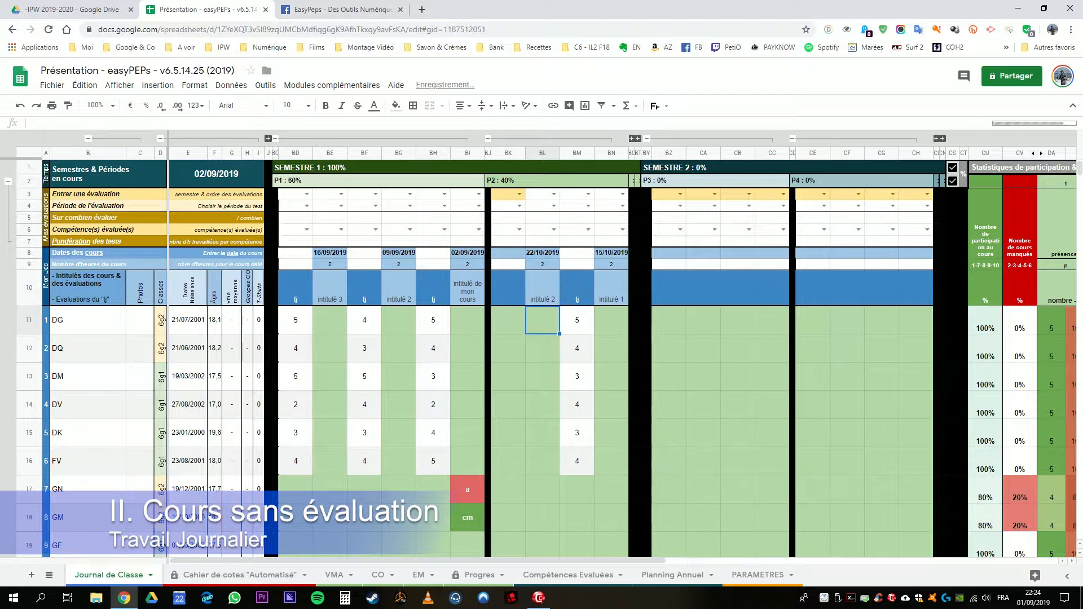
# Step: Title column BK "tj" and enter the grades 5, 4, 3, 4, 5 and 4 in BK11:BK16
pyautogui.click(509, 288)
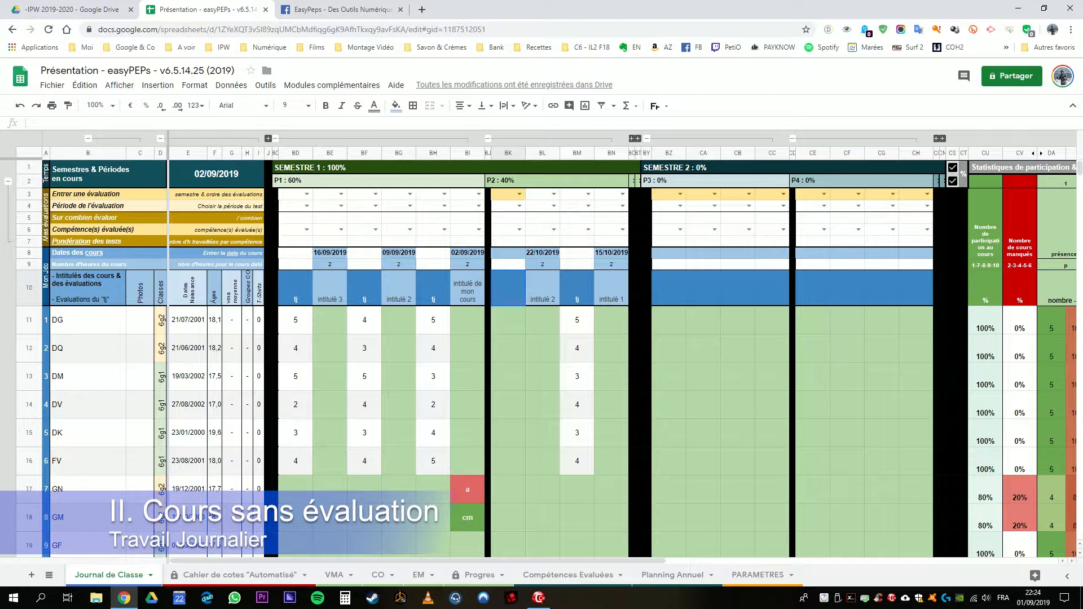
pyautogui.write('tj')
pyautogui.press('Return')
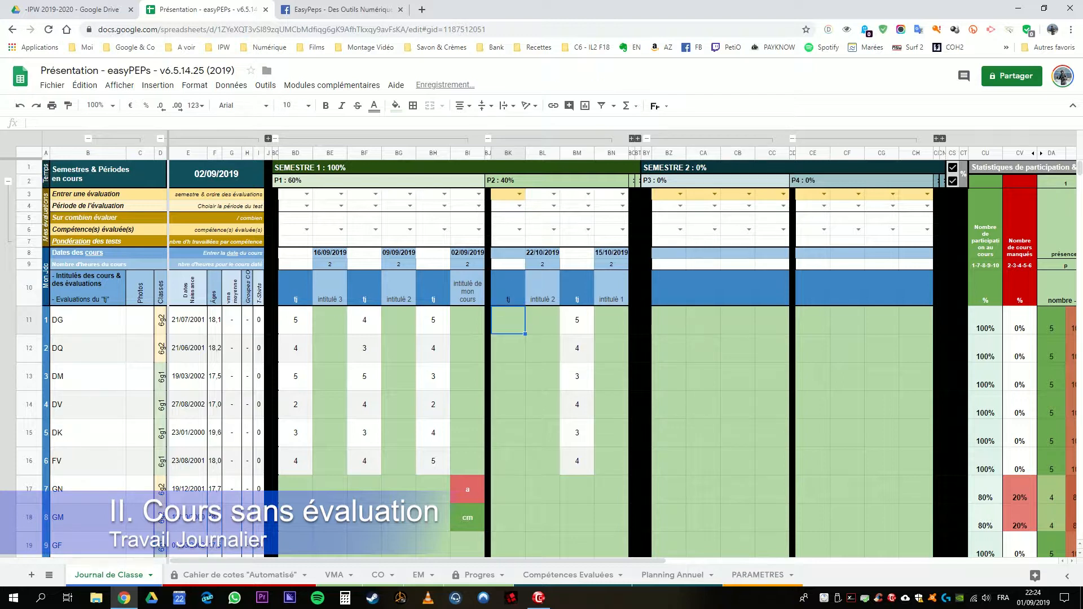
pyautogui.write('5 4 3 4 5 ')
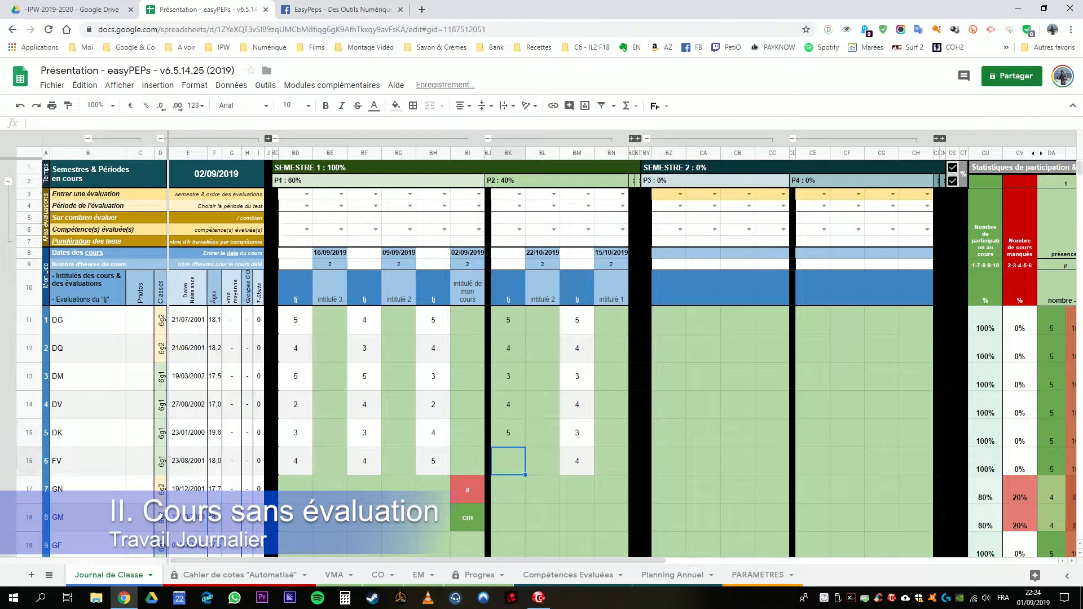
pyautogui.write('4')
pyautogui.press('Return')
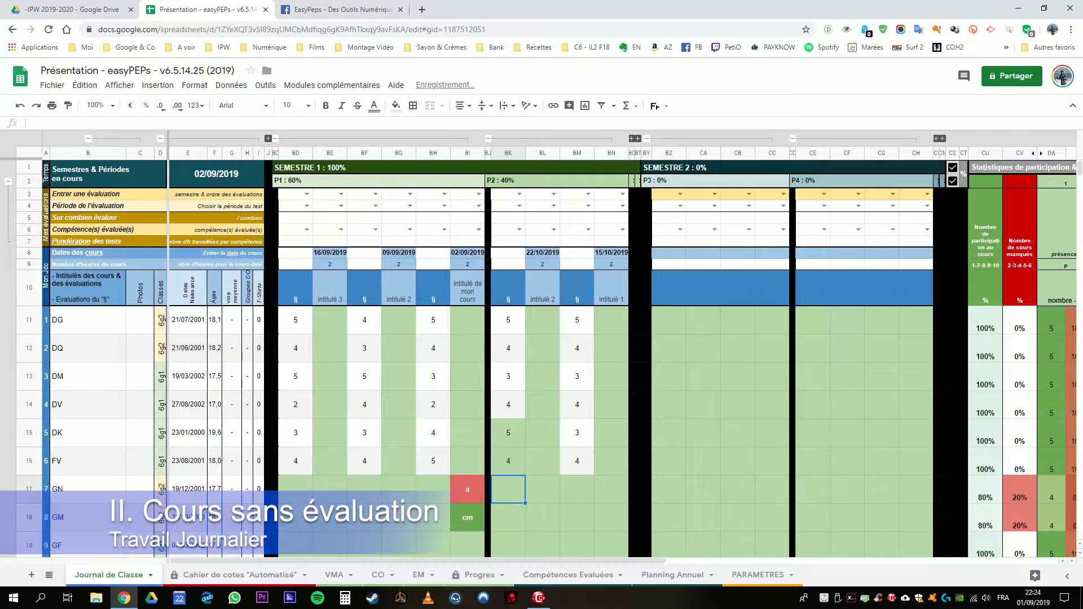
# Step: Examine the P1 and P2 weightings and their weighted average in the Cahier de cotes "Automatisé" sheet, then return to the Journal de Classe sheet
pyautogui.click(240, 575)
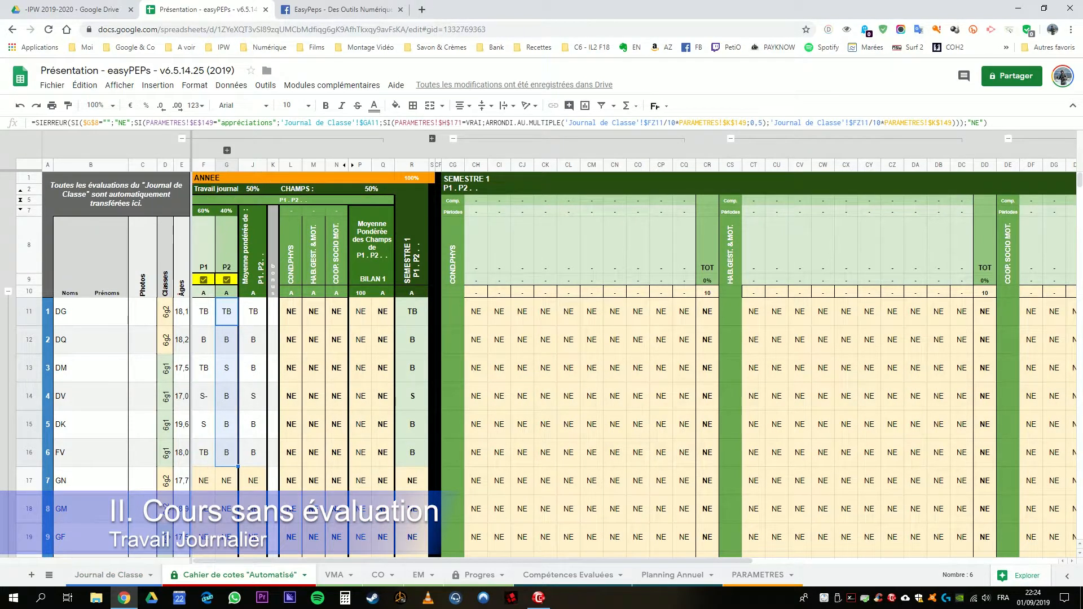
pyautogui.moveTo(226, 248); pyautogui.dragTo(205, 248)
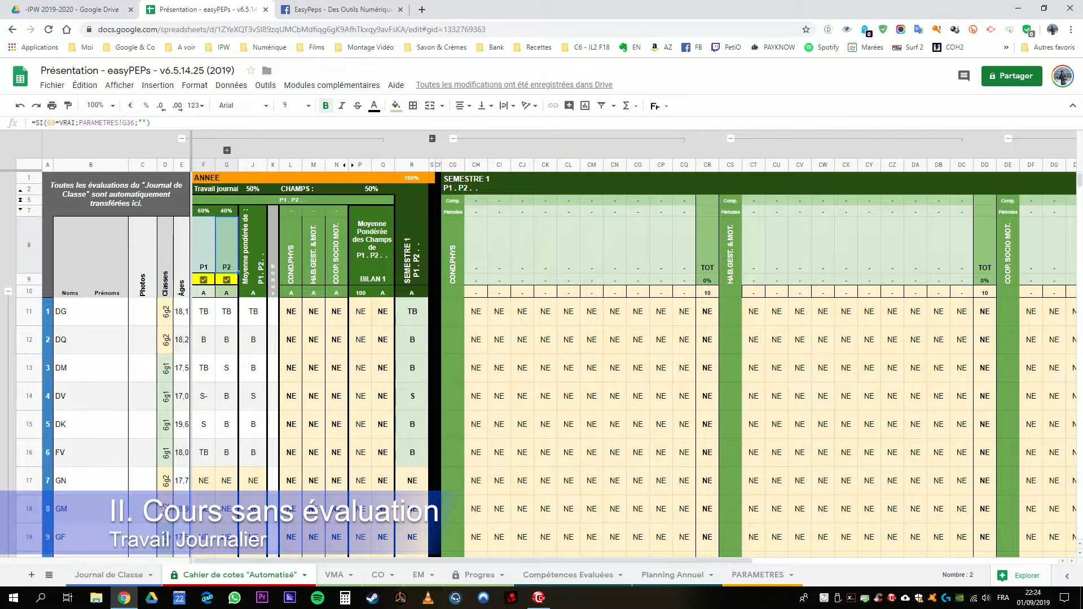
pyautogui.click(253, 246)
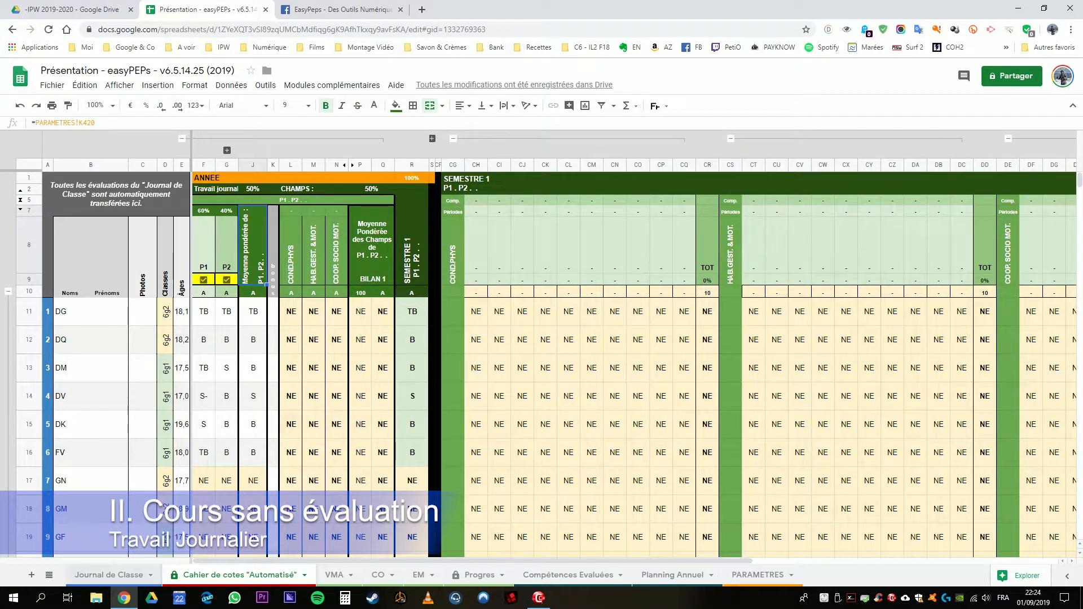
pyautogui.click(109, 575)
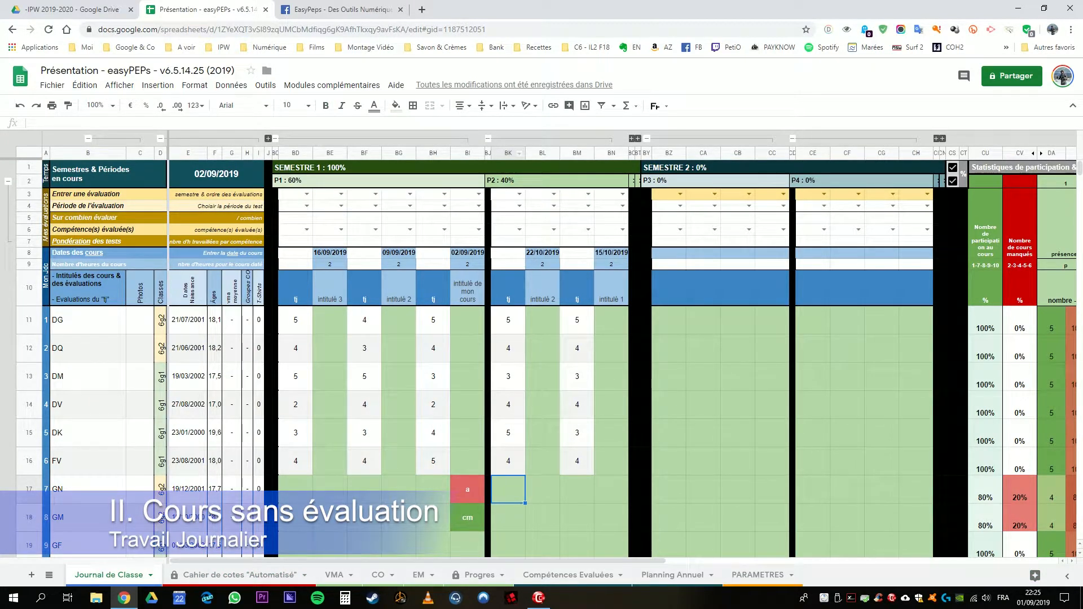
pyautogui.click(612, 321)
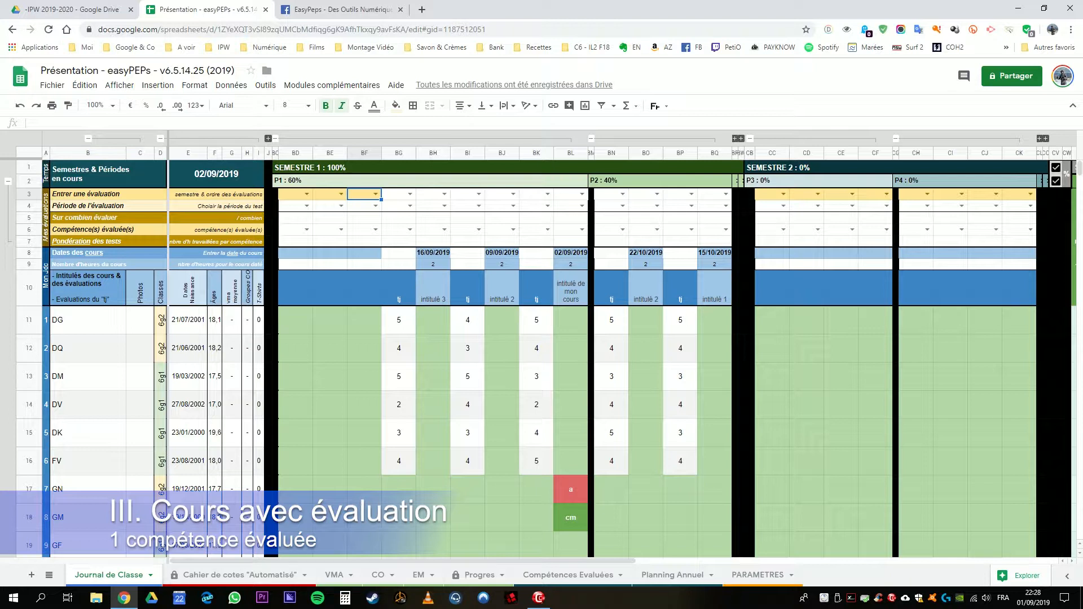
# Step: Enter the course date 23/09/2019 and 2 course hours in column BF of period P1
pyautogui.click(365, 253)
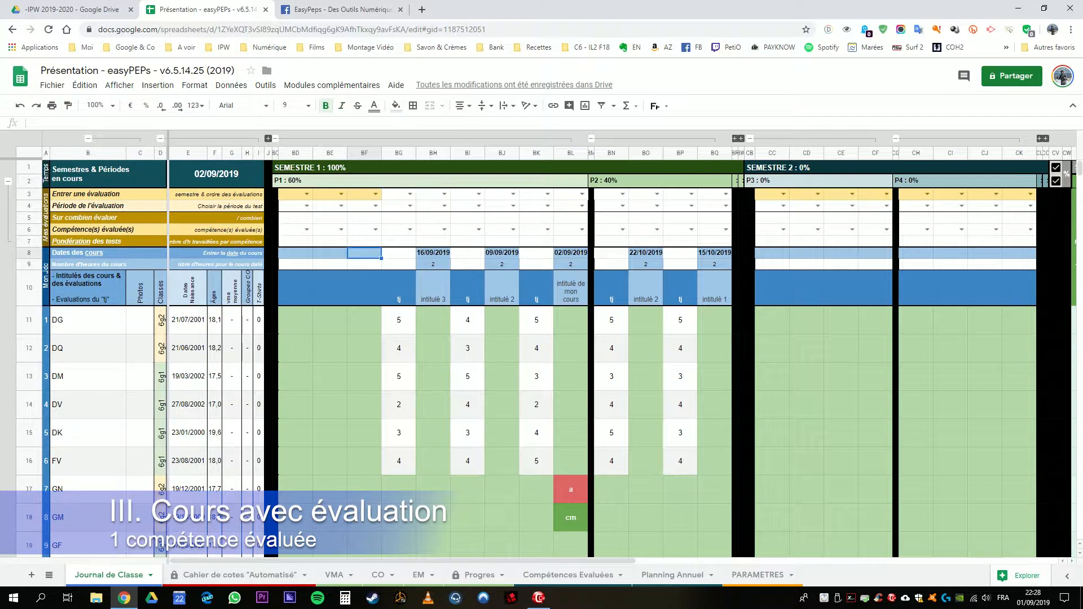
pyautogui.write('23.09')
pyautogui.press('Return')
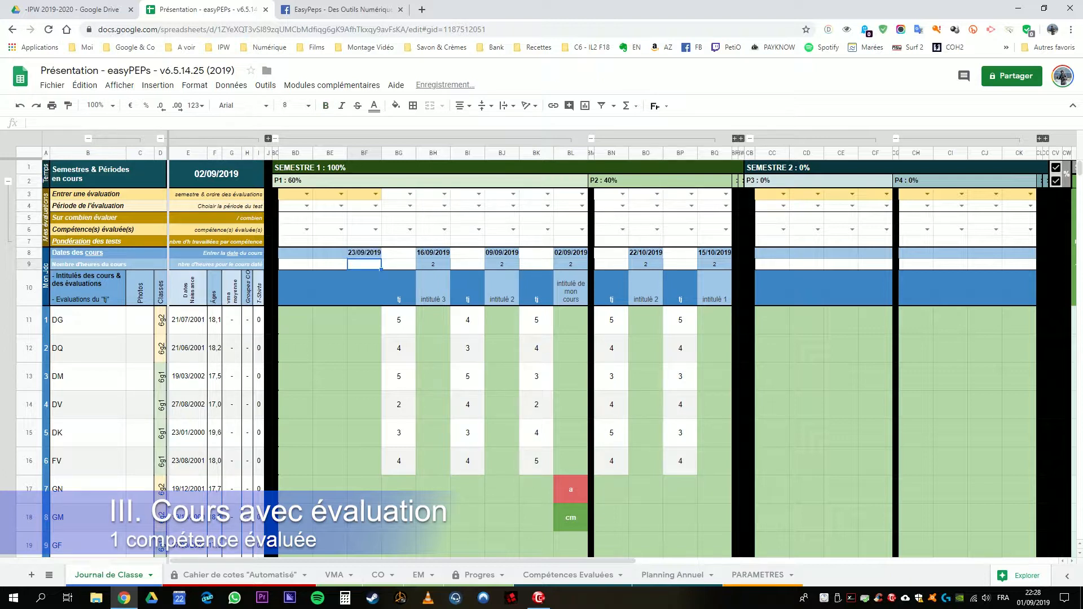
pyautogui.write('2')
pyautogui.press('Return')
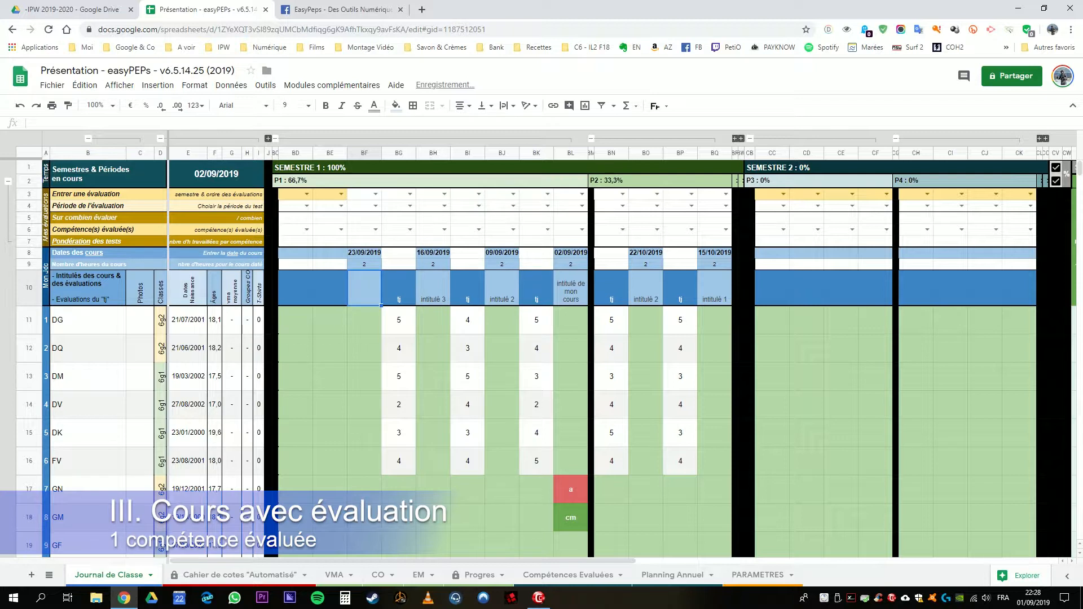
# Step: Title the 23/09/2019 course in BF10 "intitulé - evaluation sport co bases - audace"
pyautogui.write('in')
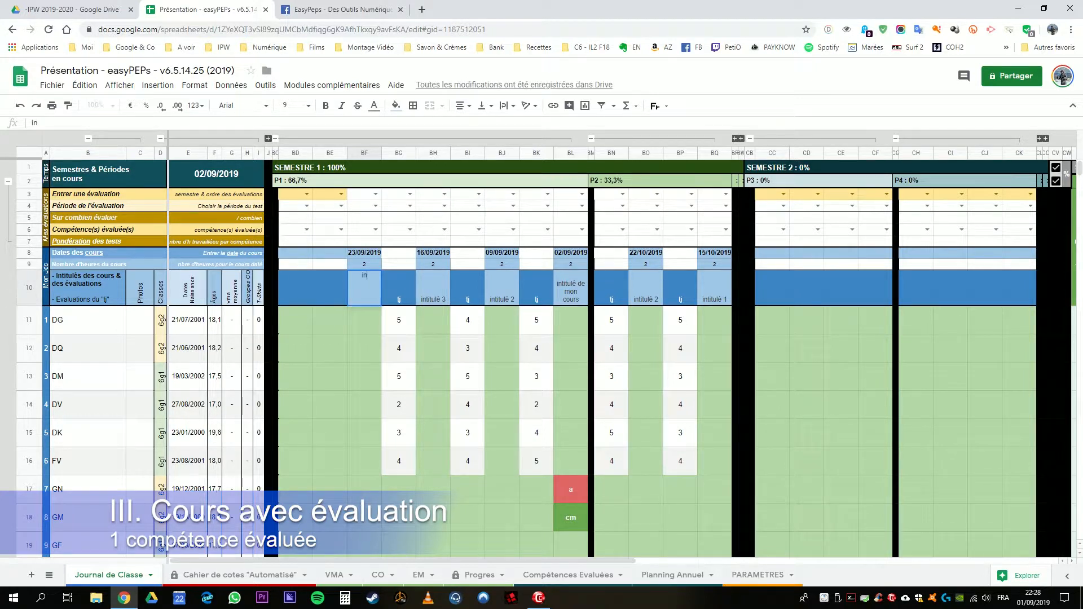
pyautogui.write('titulé - evaluation')
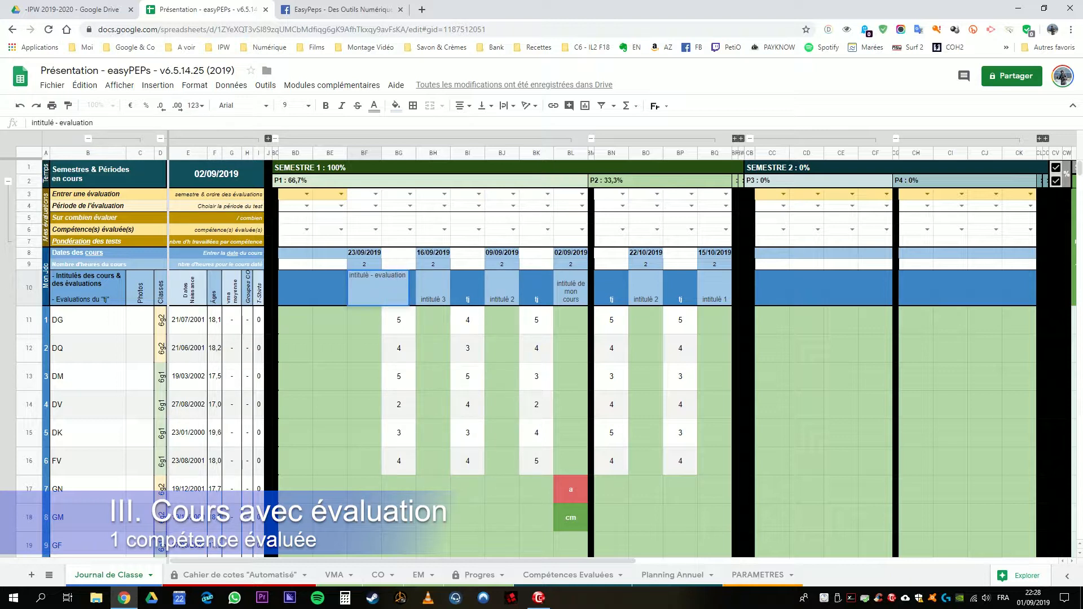
pyautogui.write(' sport co bases')
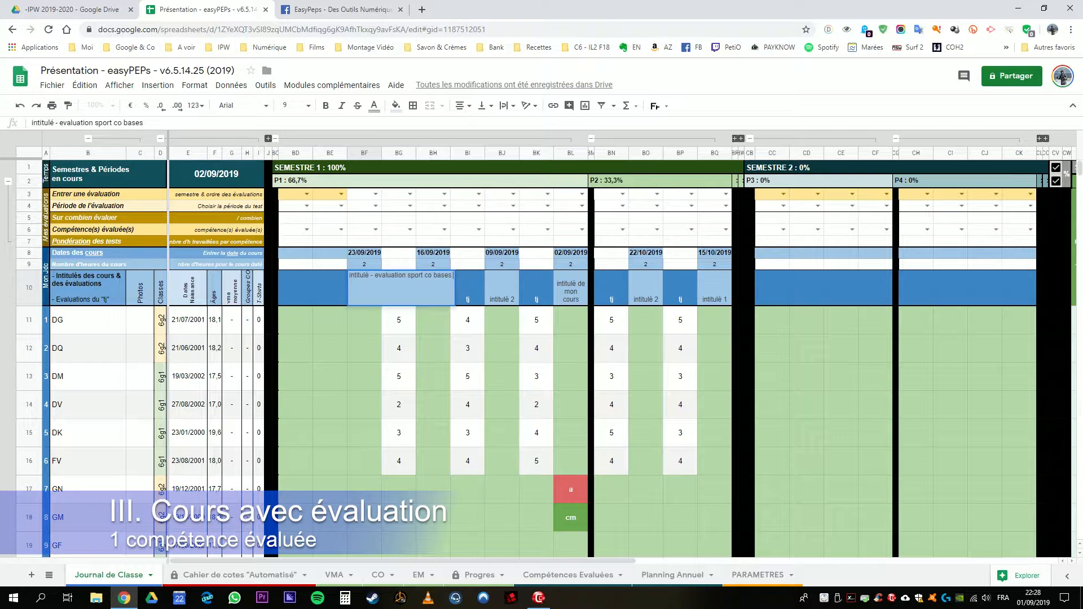
pyautogui.write(' - par')
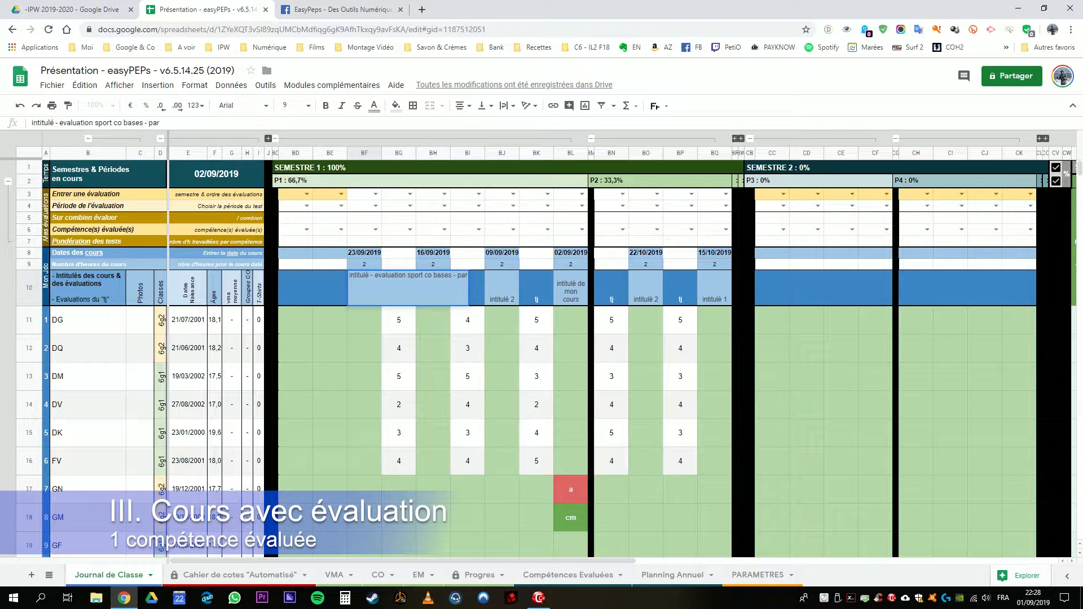
pyautogui.press('BackSpace')
pyautogui.press('BackSpace')
pyautogui.press('BackSpace')
pyautogui.write('audace')
pyautogui.press('Return')
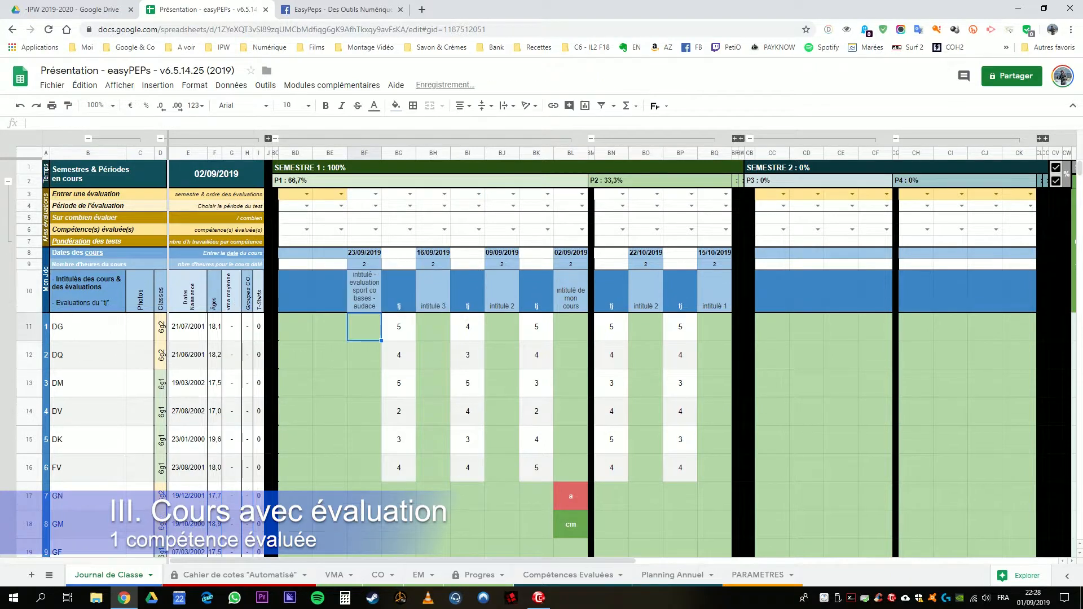
pyautogui.press('Up')
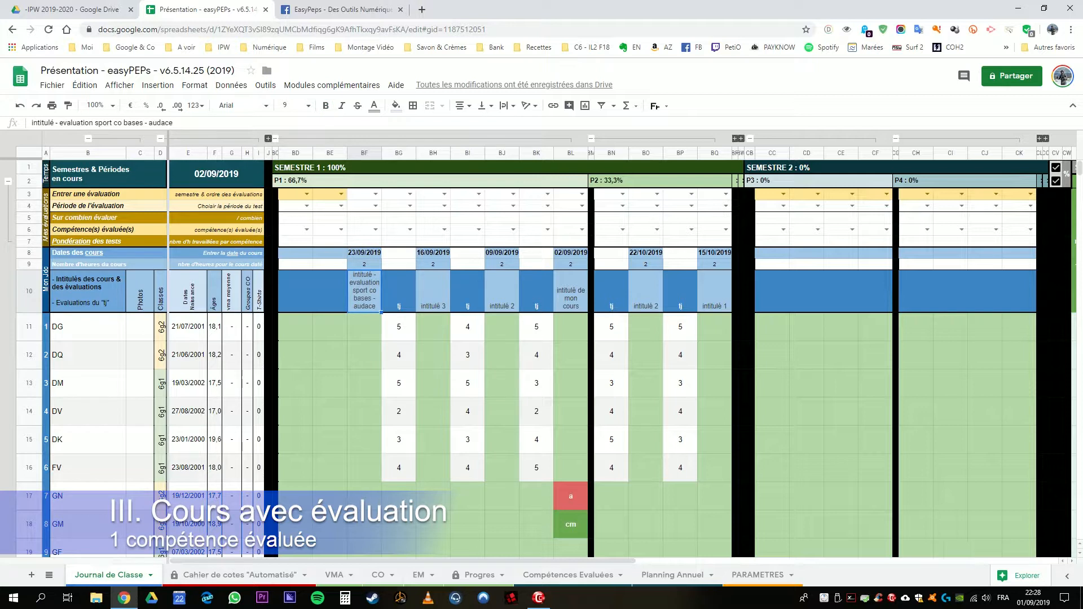
# Step: Mark the third student as "cm" in BF13 for the 23/09/2019 course
pyautogui.moveTo(365, 327); pyautogui.dragTo(365, 496)
pyautogui.click(365, 383)
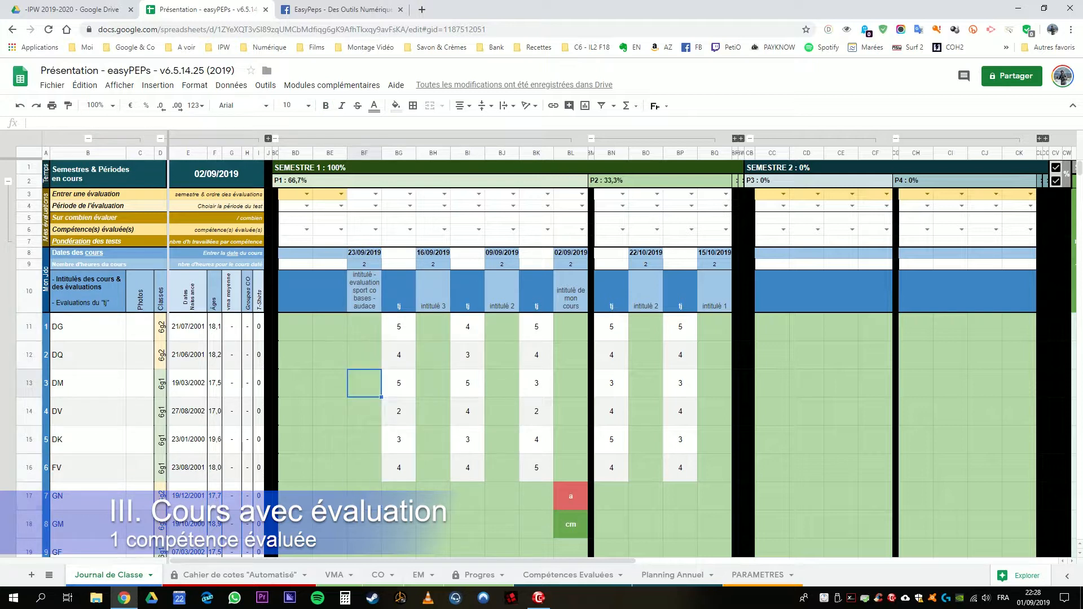
pyautogui.write('cm')
pyautogui.press('Return')
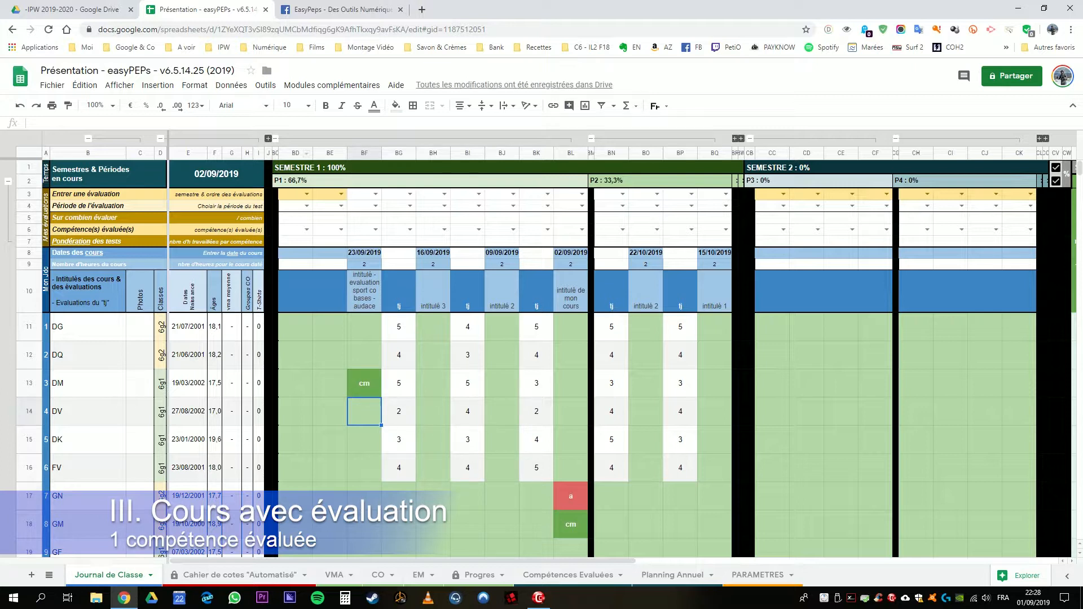
# Step: Insert one new column to the left of column BD in period P1
pyautogui.click(295, 153)
pyautogui.rightClick(295, 153)
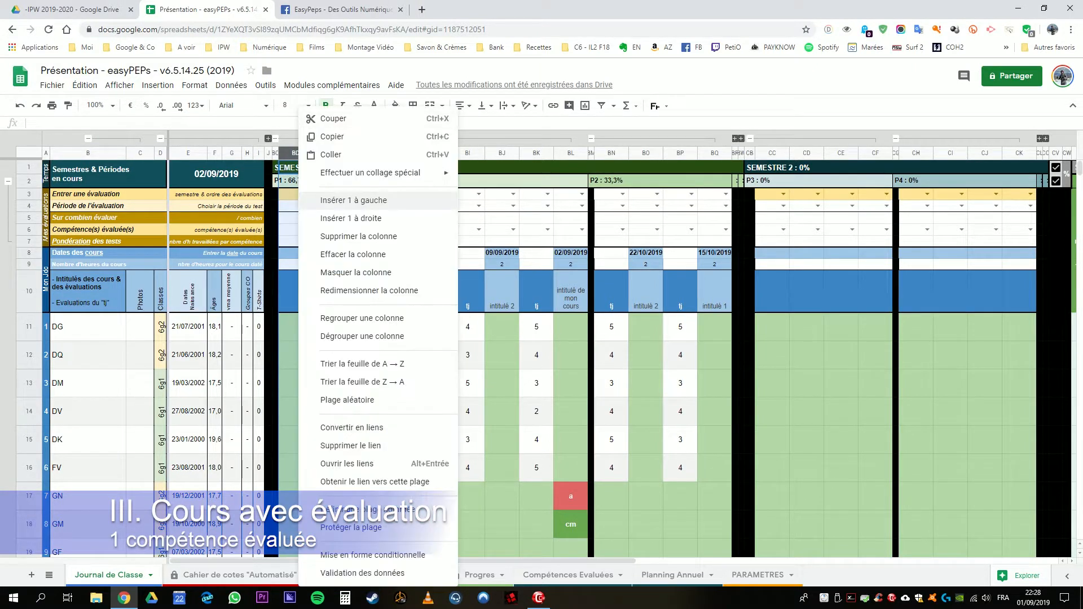
pyautogui.click(338, 200)
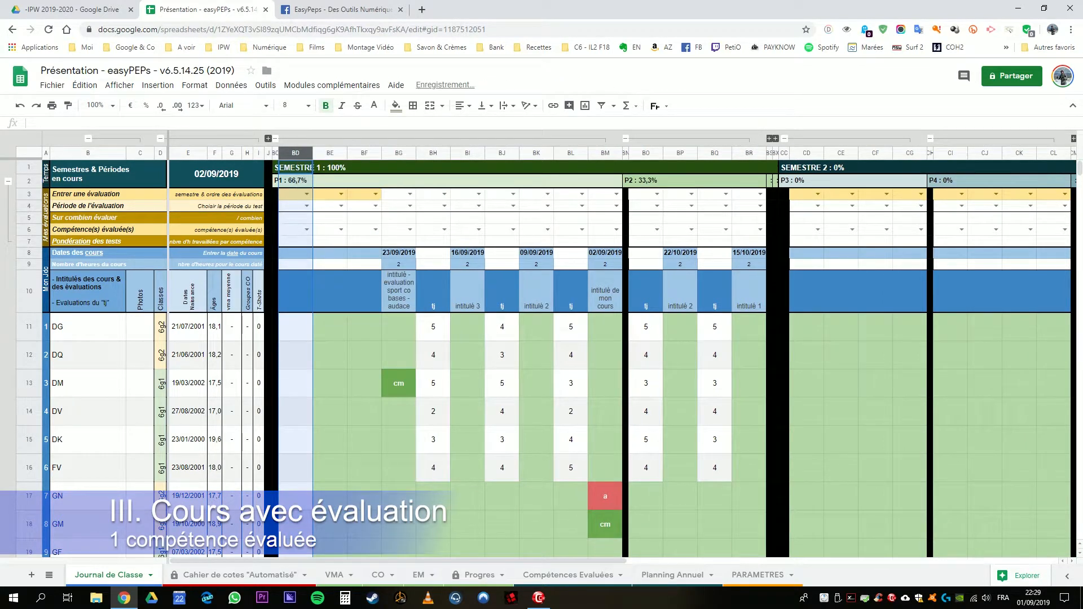
# Step: Choose S1.csm1 as the evaluation in BF3, beside the 23/09/2019 course column
pyautogui.moveTo(364, 194); pyautogui.dragTo(333, 194)
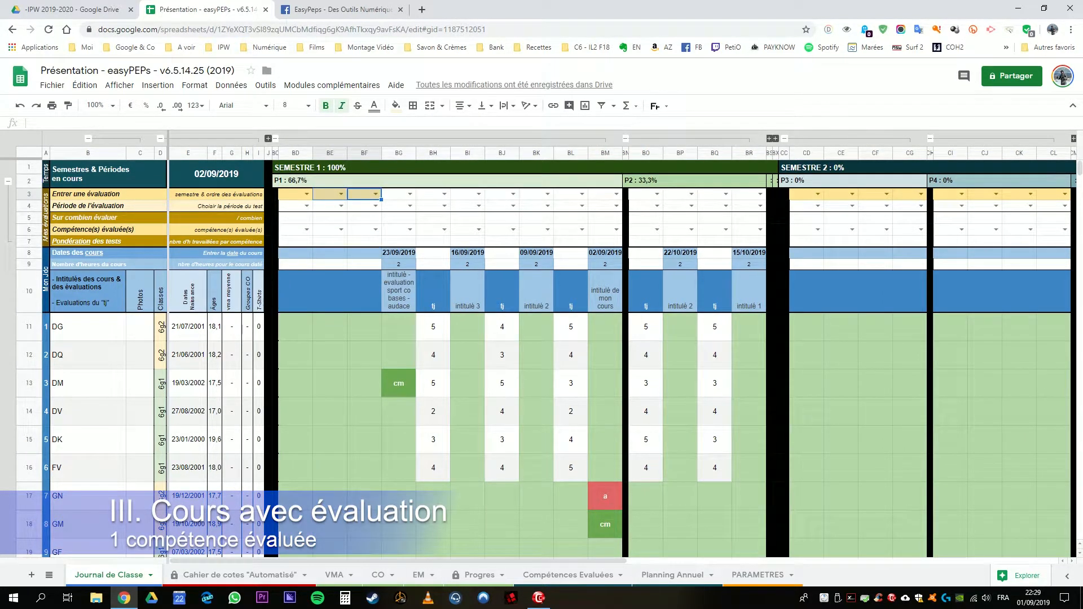
pyautogui.click(364, 194)
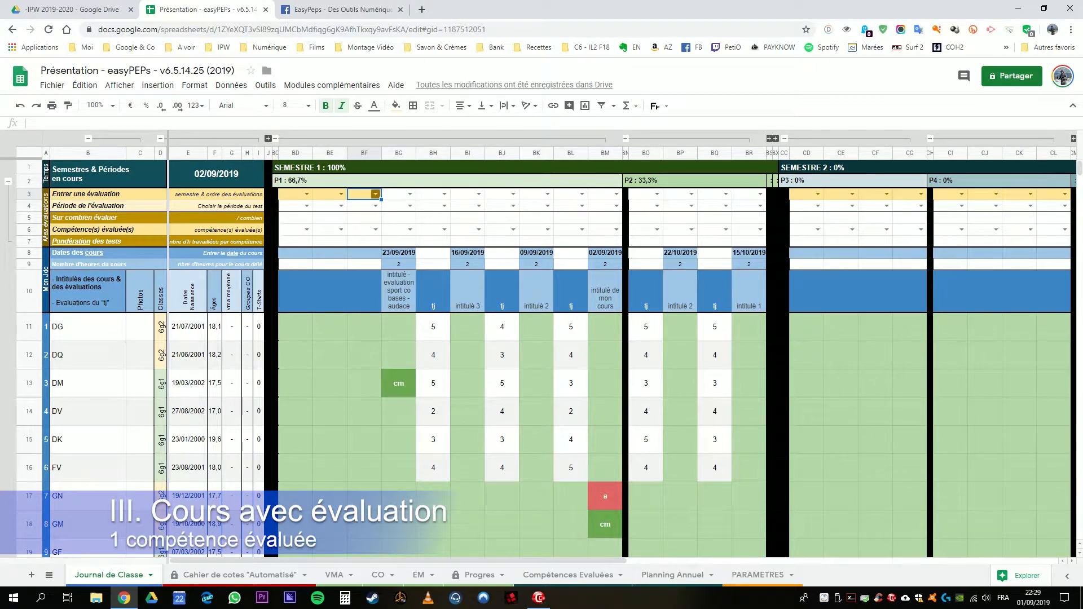
pyautogui.click(375, 195)
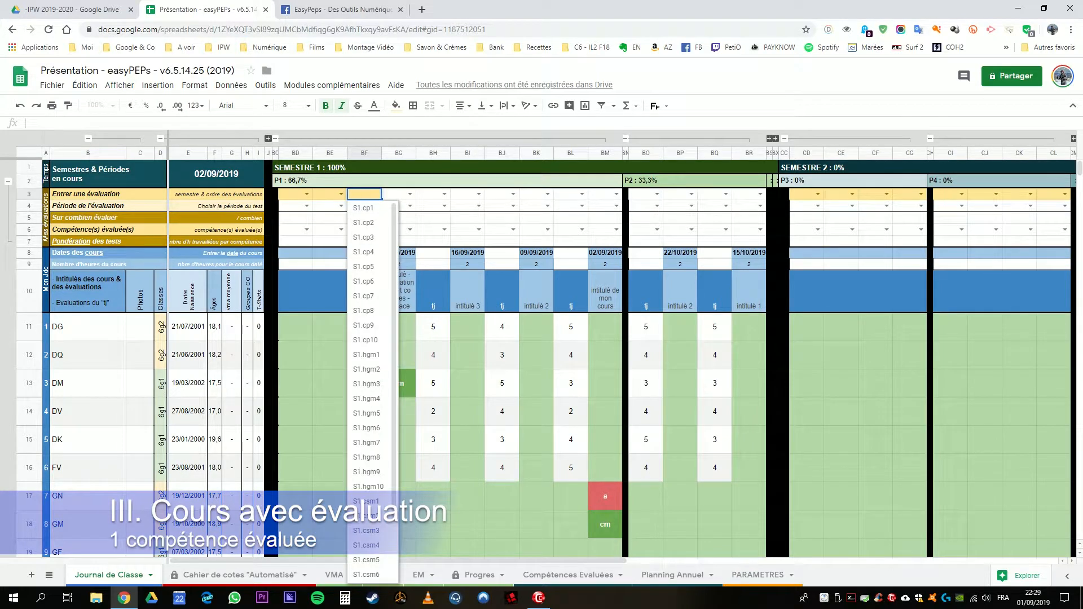
pyautogui.click(397, 194)
pyautogui.click(372, 195)
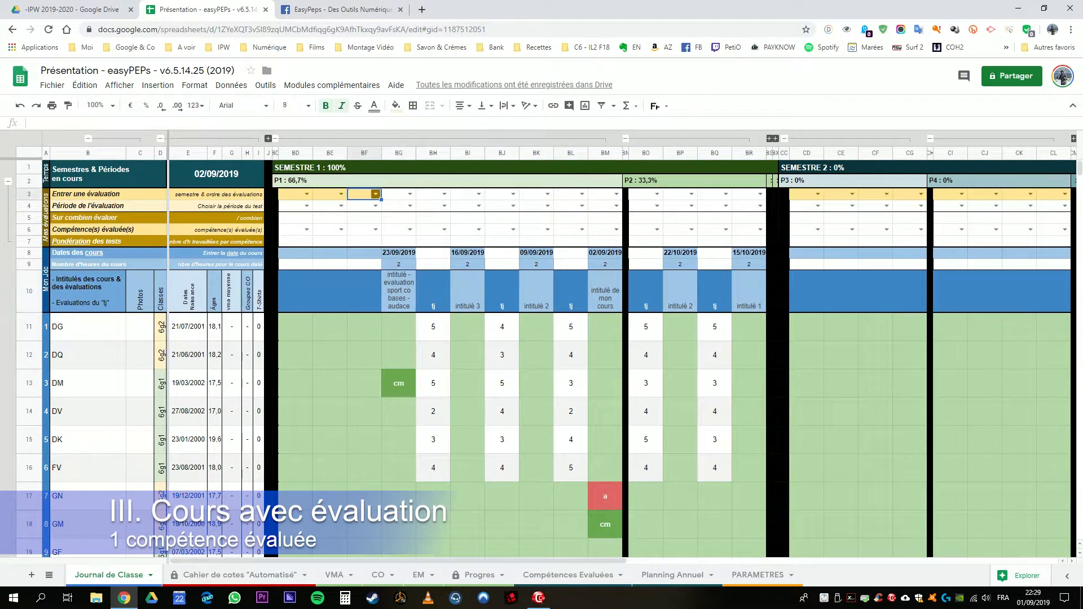
pyautogui.click(376, 194)
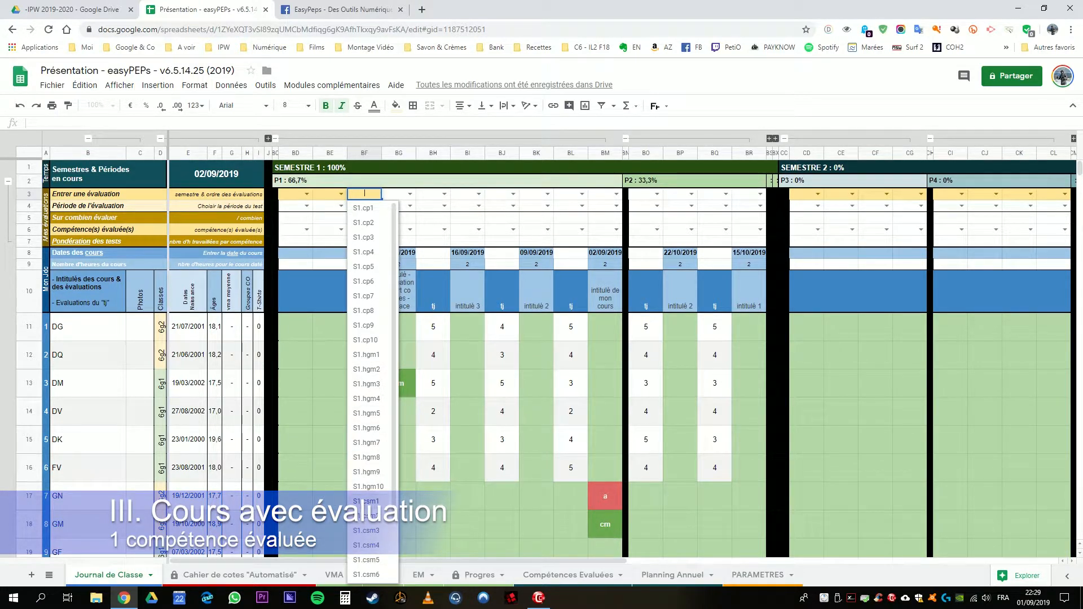
pyautogui.click(366, 501)
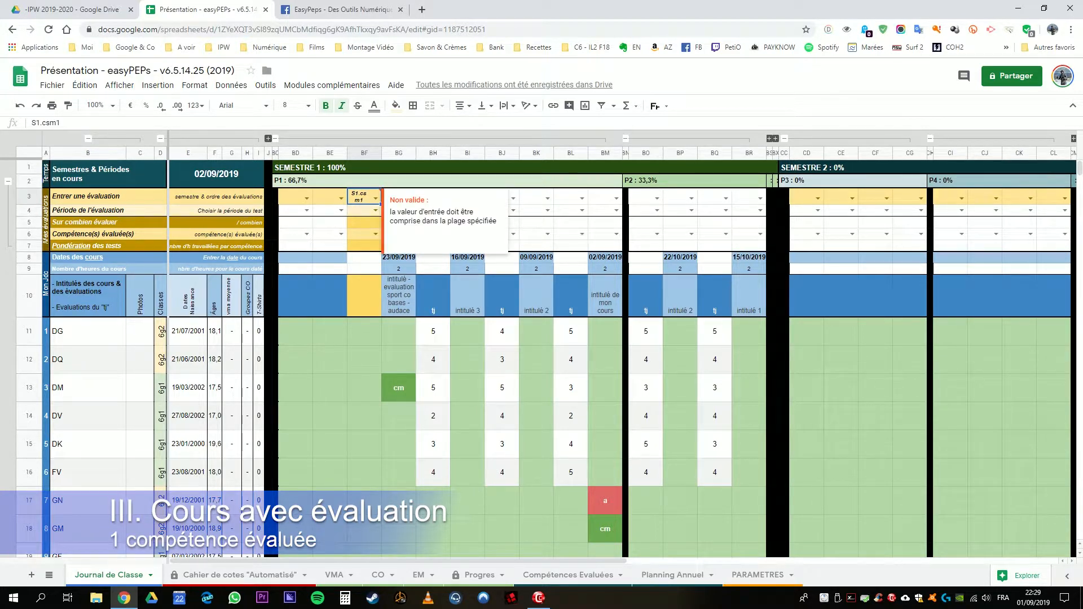
# Step: Assign the evaluation in column BF to period P1 and set its maximum score to 7
pyautogui.click(361, 210)
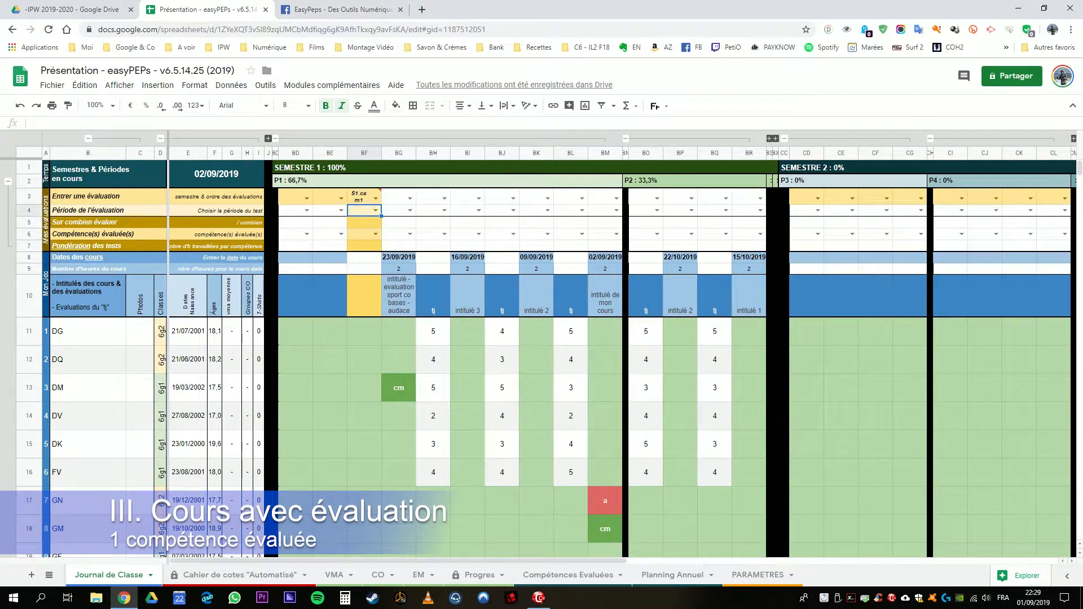
pyautogui.click(376, 211)
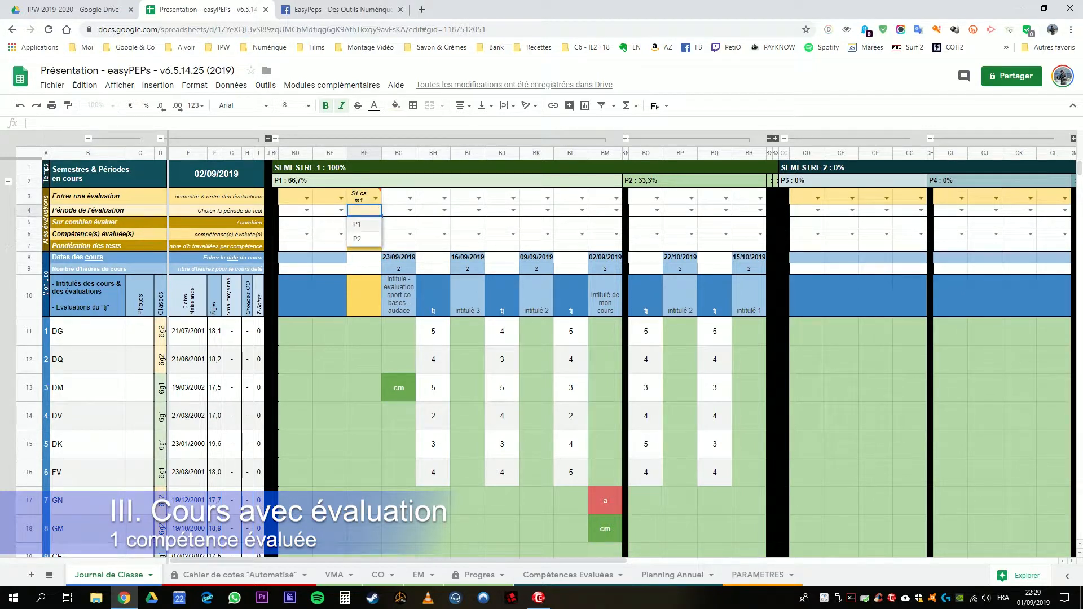
pyautogui.click(365, 224)
pyautogui.click(365, 223)
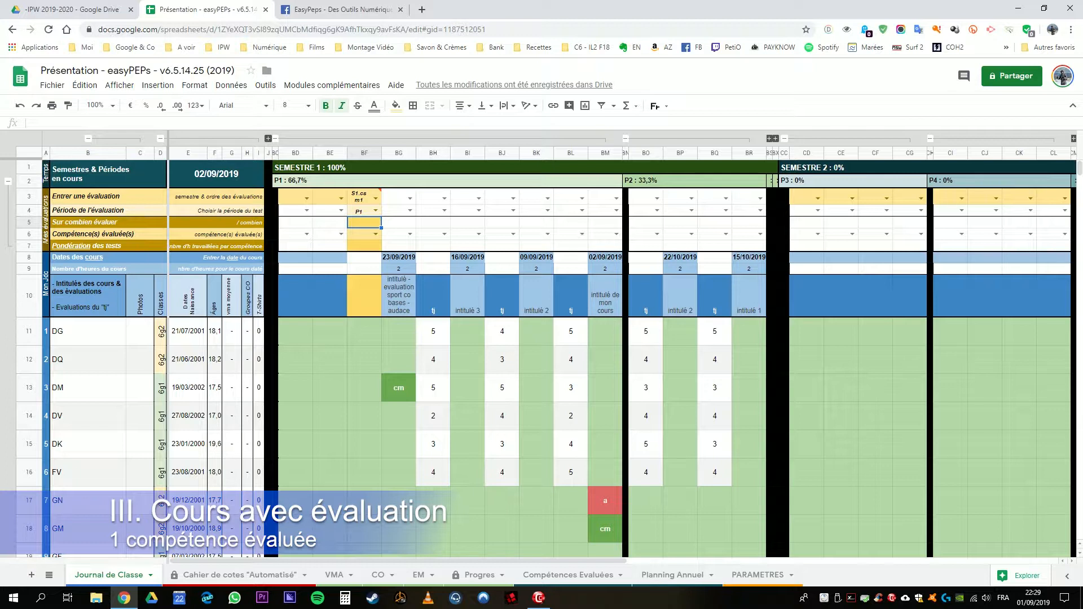
pyautogui.write('7')
pyautogui.press('Return')
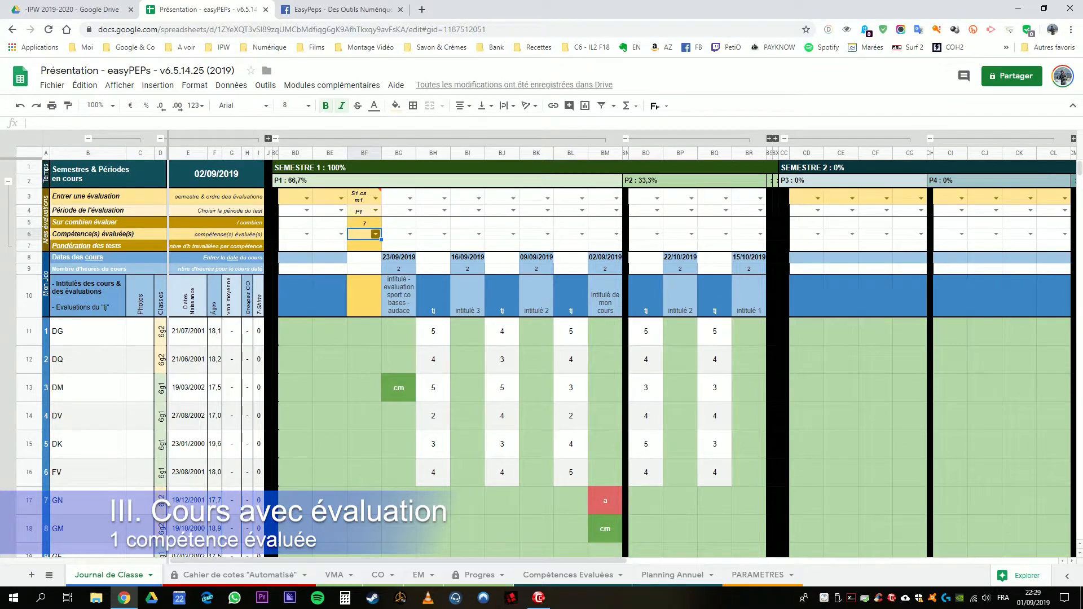
# Step: Choose csm4 as the evaluated competence in BF6
pyautogui.click(376, 234)
pyautogui.scroll(-3, 417, 330)
pyautogui.scroll(-4, 541, 373)
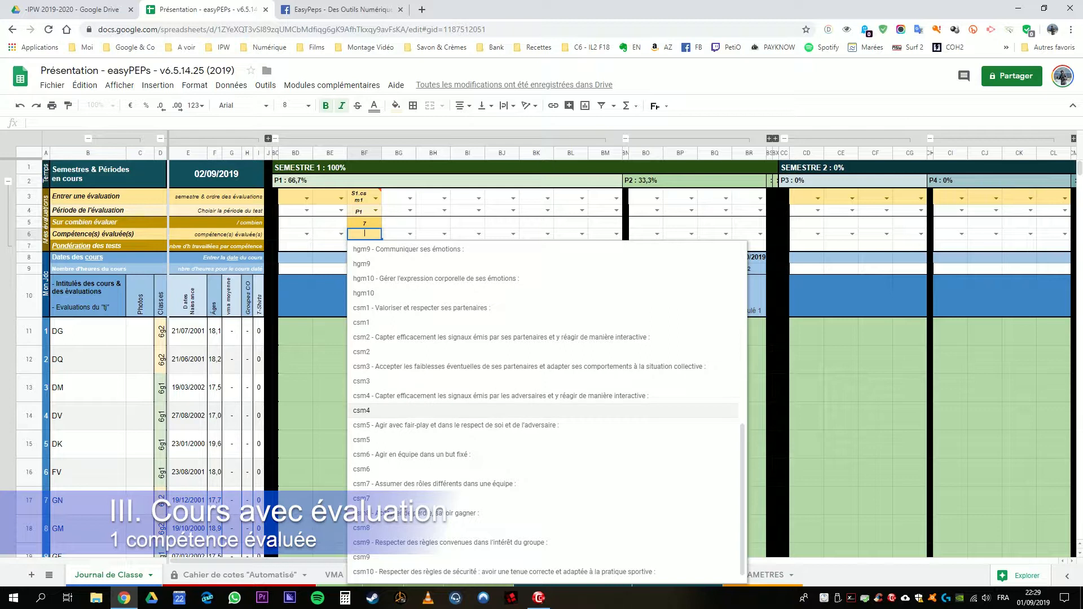
pyautogui.click(362, 411)
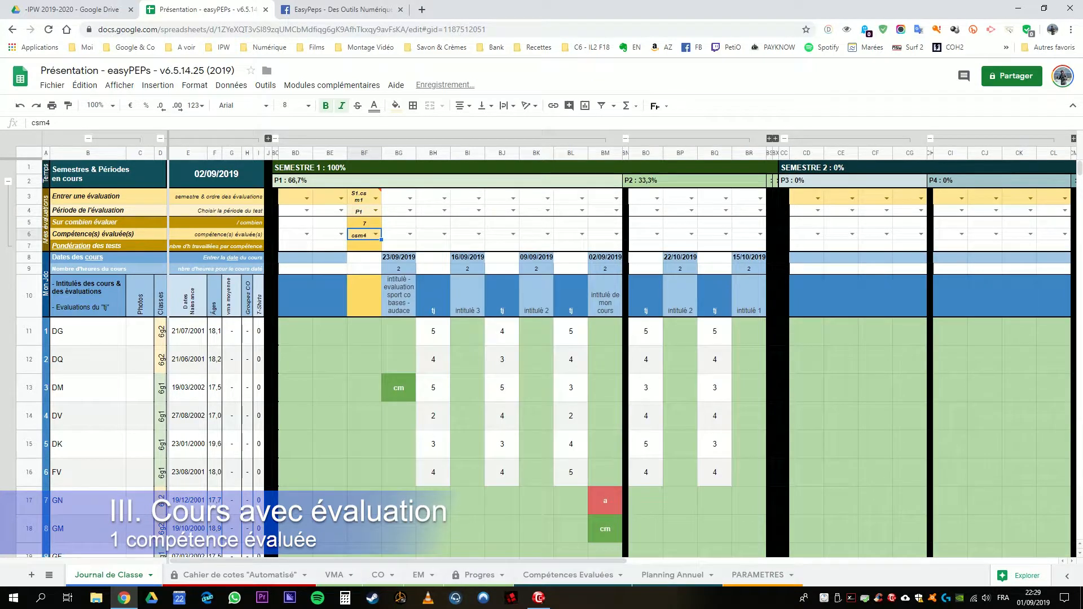
# Step: Check the course hours across period P1 and set the evaluation's weighting in BF7 to 4
pyautogui.click(365, 246)
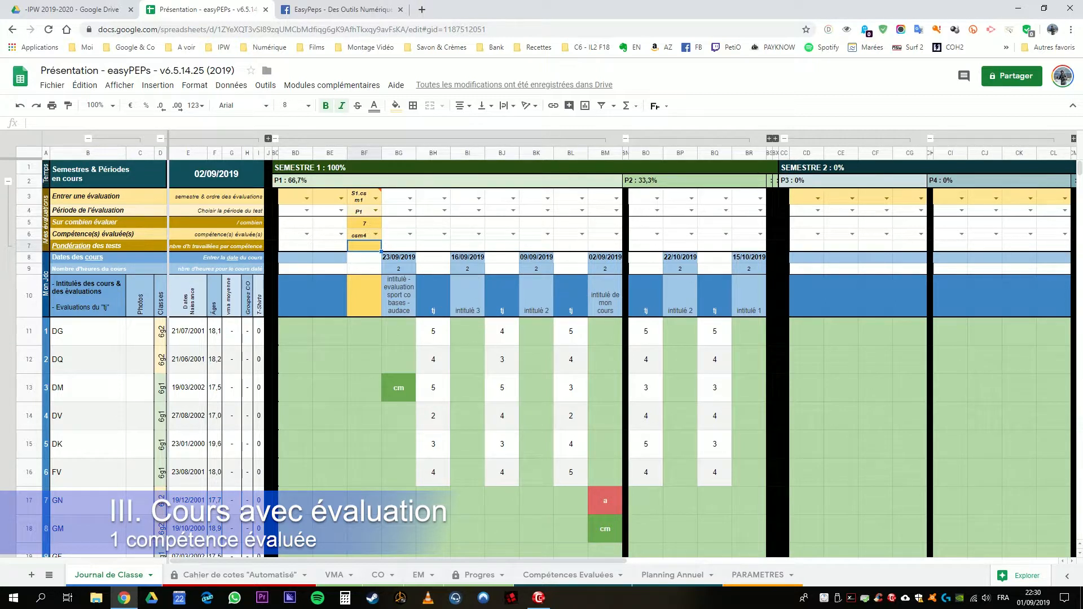
pyautogui.moveTo(399, 268); pyautogui.dragTo(605, 269)
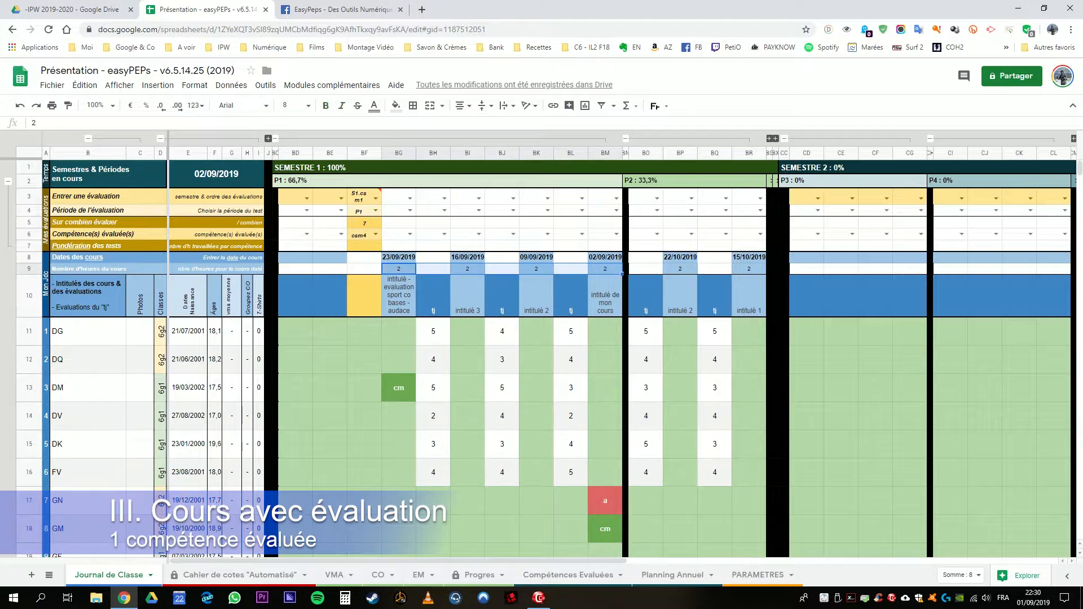
pyautogui.click(365, 246)
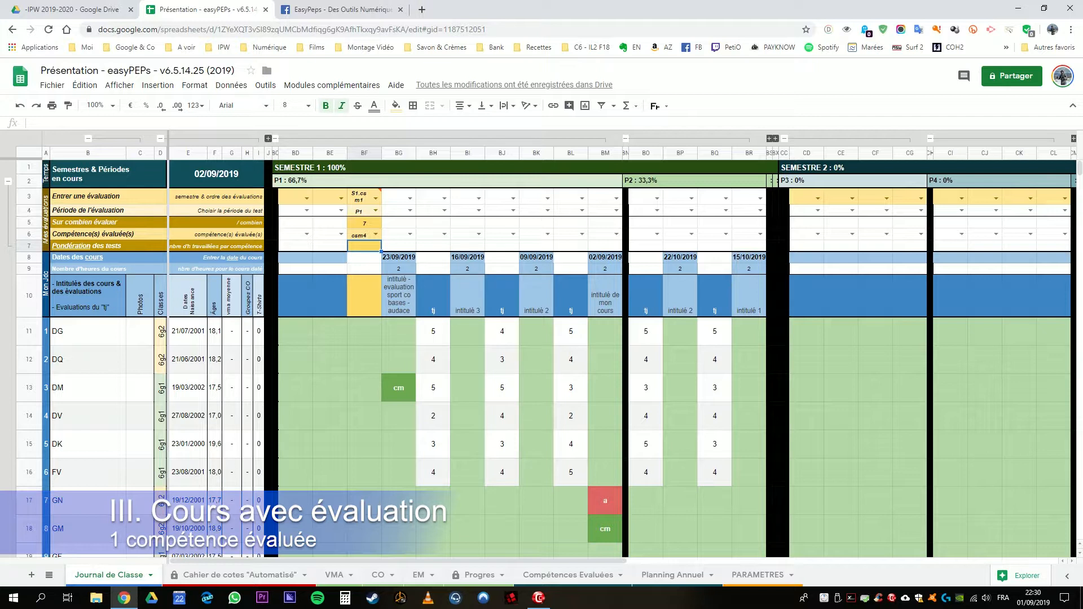
pyautogui.write('4')
pyautogui.press('Return')
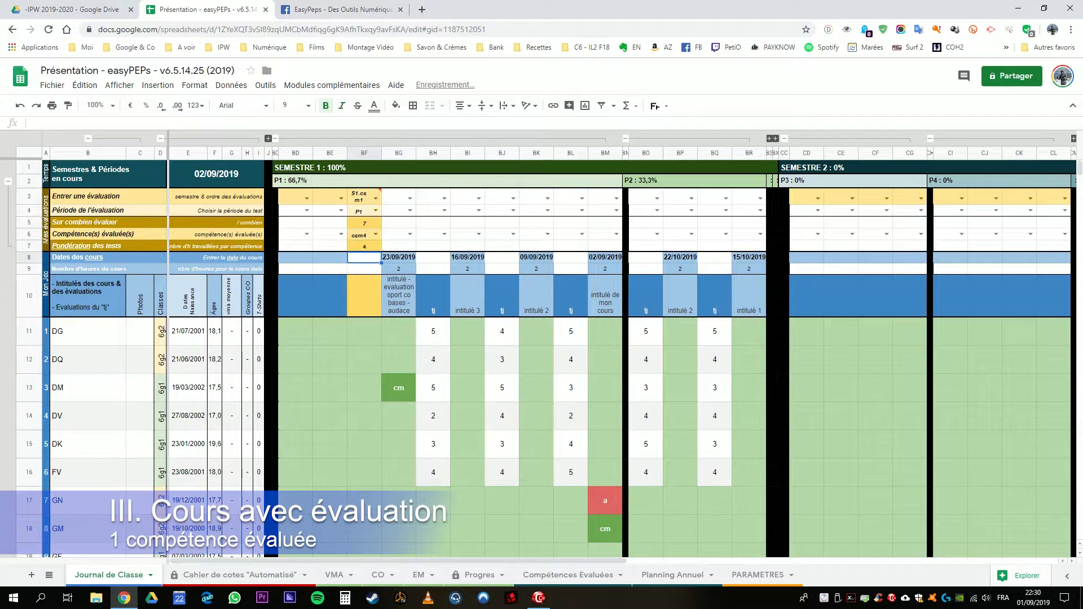
pyautogui.click(364, 246)
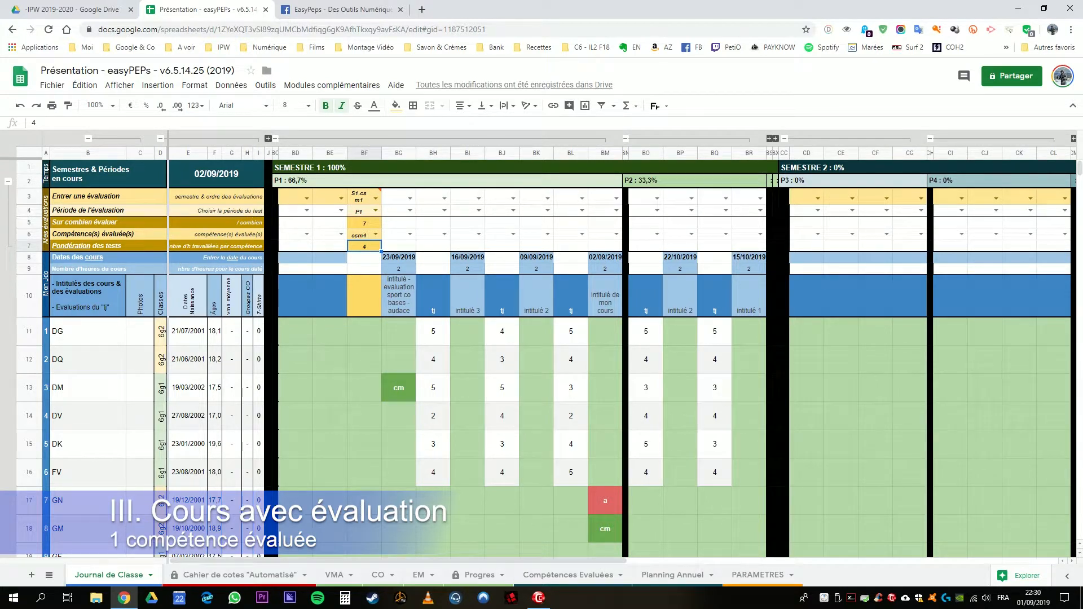
# Step: Title the evaluation in BF10 "sport co évaluatoin csm"
pyautogui.press('Down')
pyautogui.press('Down')
pyautogui.press('Down')
pyautogui.write('spo')
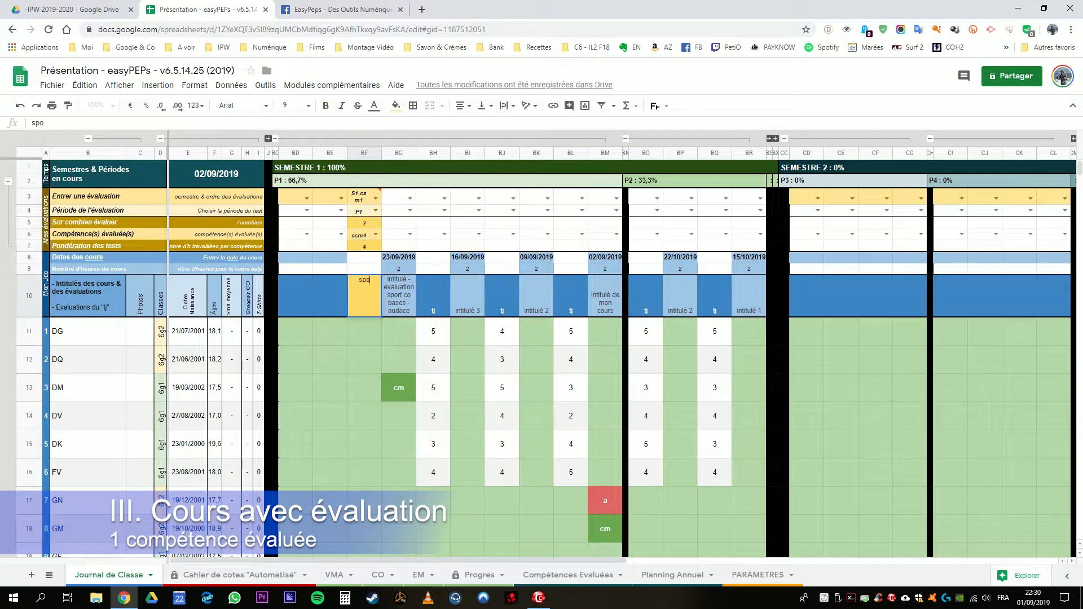
pyautogui.write('rt co éval')
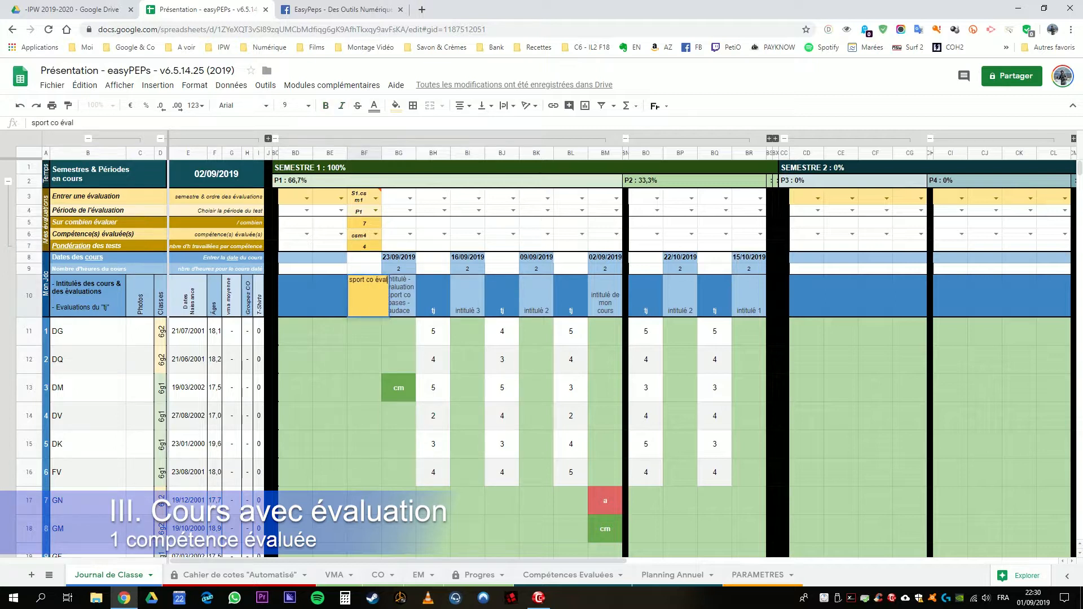
pyautogui.write('uatoin csm')
pyautogui.press('Return')
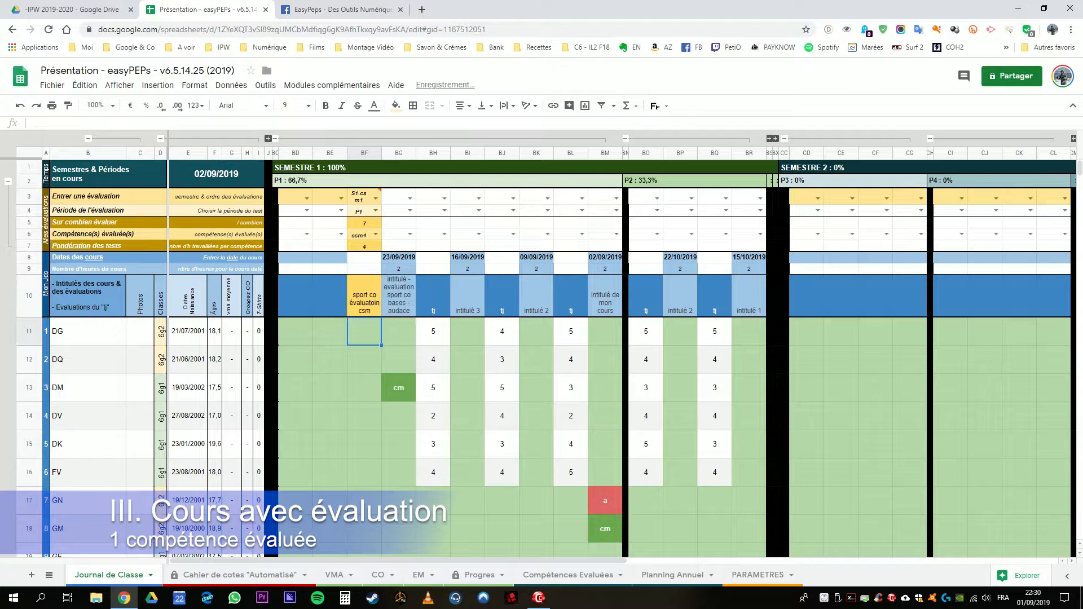
pyautogui.press('Up')
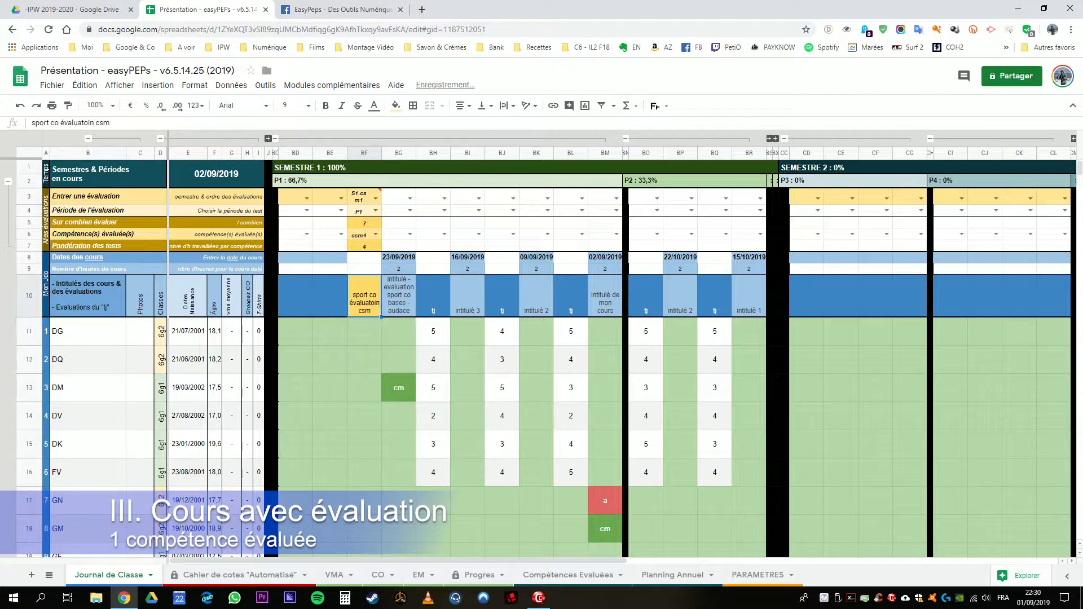
pyautogui.press('Down')
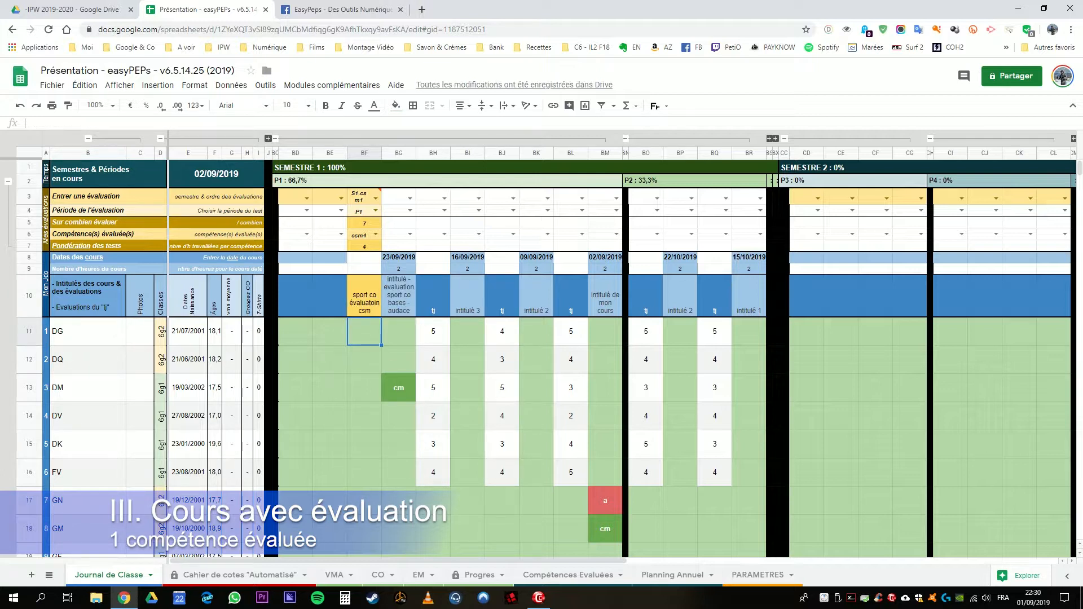
# Step: Enter the evaluation grades 6, 5, 6 and 5 in BF11:BF14
pyautogui.write('6')
pyautogui.press('Return')
pyautogui.write('5')
pyautogui.press('Return')
pyautogui.write('6')
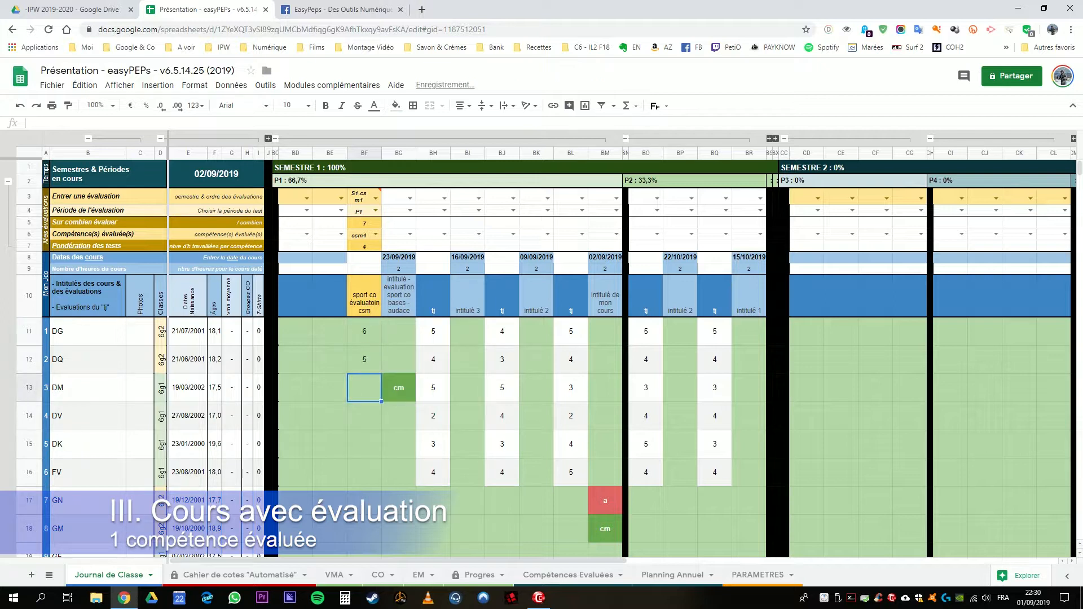
pyautogui.press('Return')
pyautogui.write('5')
pyautogui.press('Return')
# Step: Replace the third student's evaluation grade in BF13 with "cm"
pyautogui.press('Up')
pyautogui.press('Up')
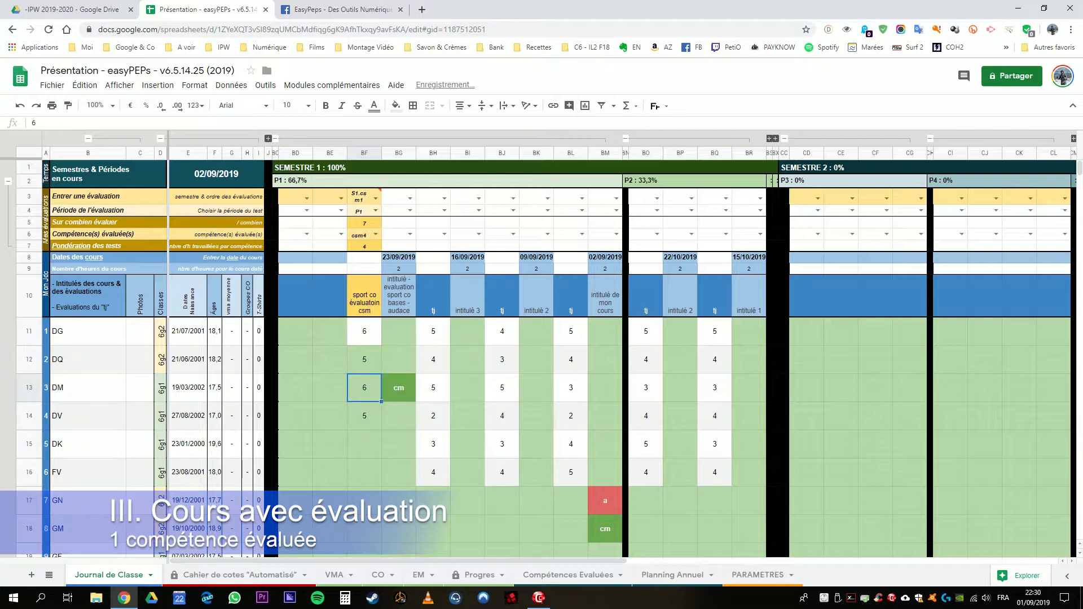
pyautogui.write('cm')
pyautogui.press('Return')
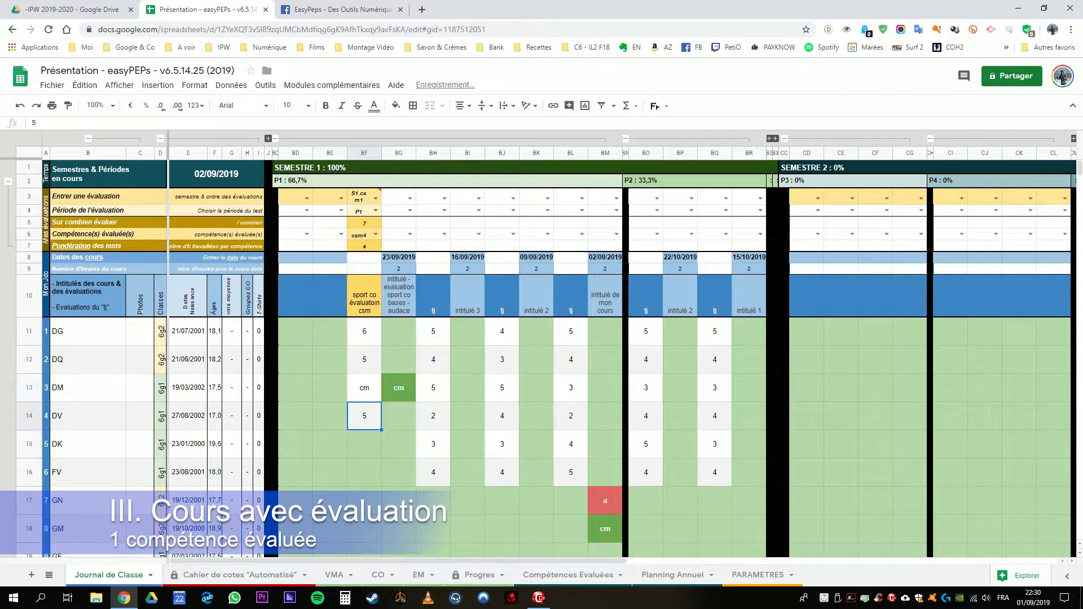
# Step: Enter the evaluation grades 4 and 3 for the fifth and sixth students in BF15:BF16
pyautogui.press('Down')
pyautogui.write('4')
pyautogui.press('Return')
pyautogui.write('3')
pyautogui.press('Return')
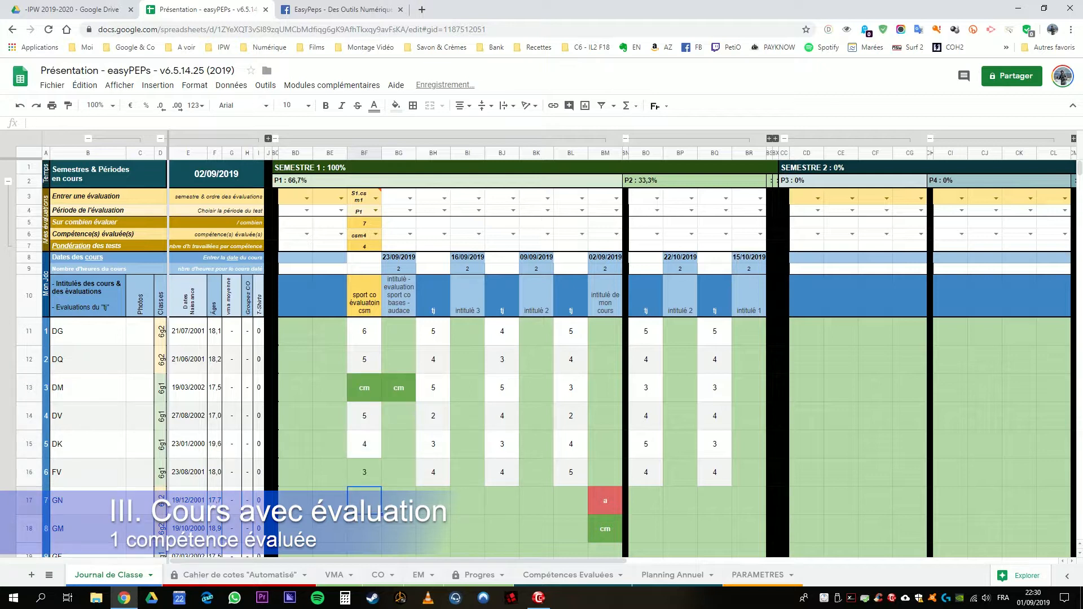
pyautogui.press('Up')
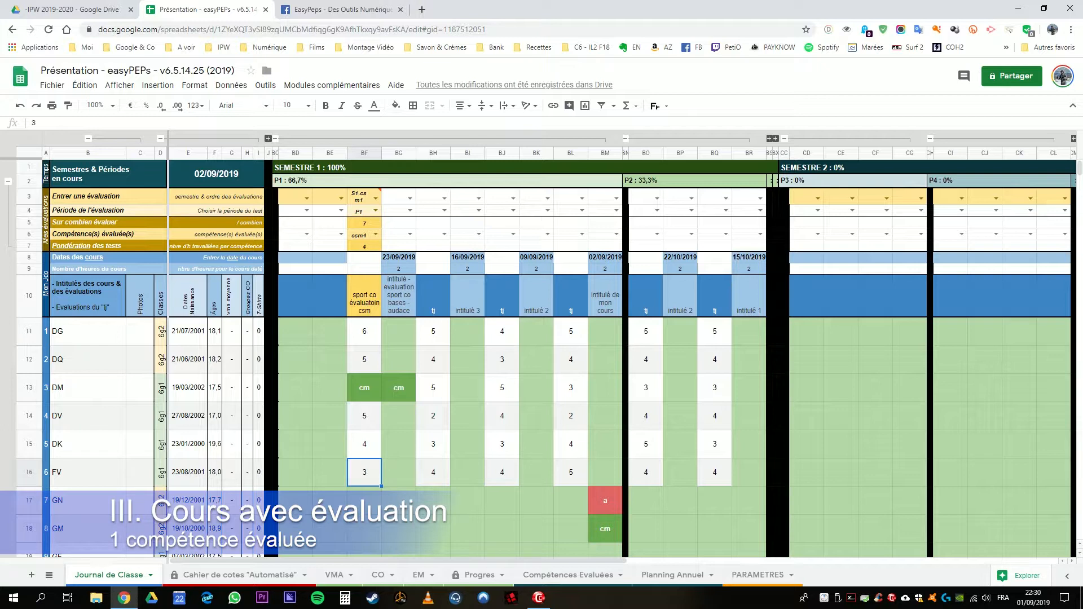
# Step: Review the evaluation column from its settings in BF3 down to the sixth student's grade in BF16
pyautogui.click(364, 331)
pyautogui.moveTo(365, 197); pyautogui.dragTo(365, 473)
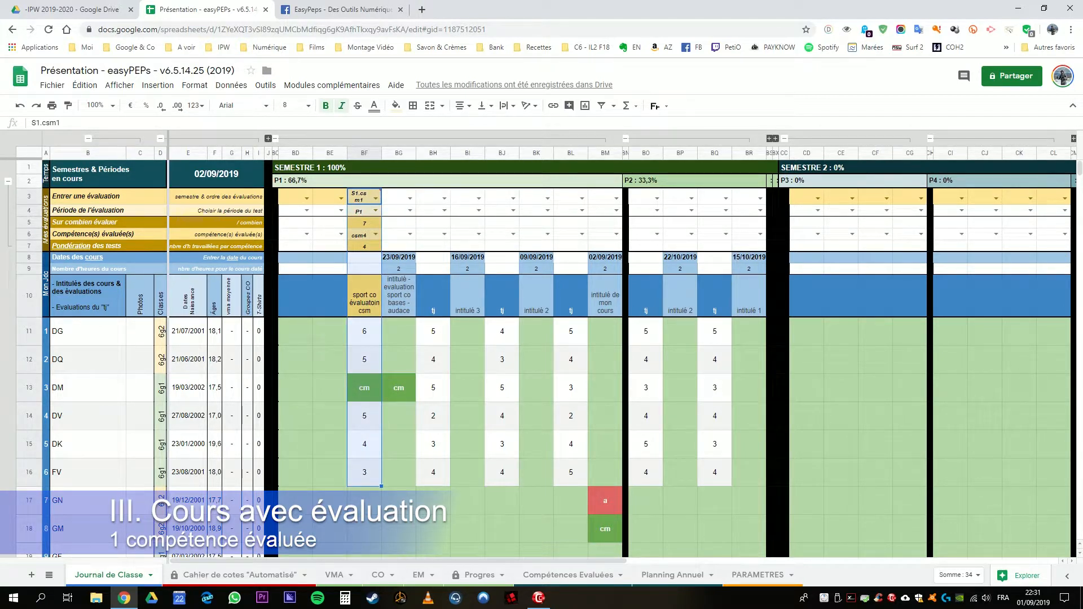
pyautogui.click(364, 473)
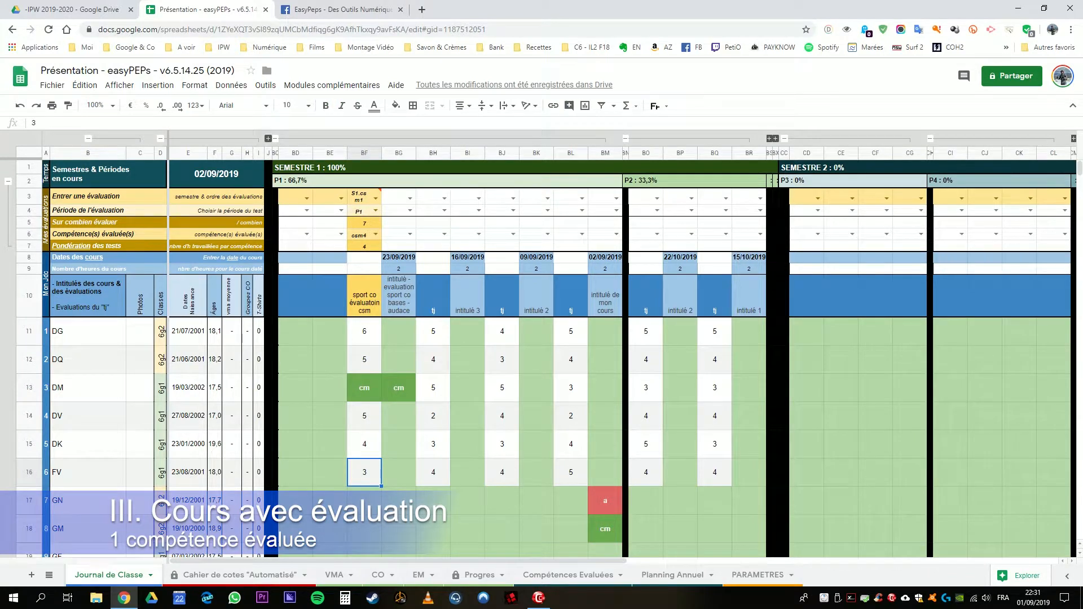
pyautogui.moveTo(365, 197)
# Step: On the Cahier de cotes "Automatisé" sheet, expand the semester 2 column group, silencing the edit warning for five minutes, and collapse it again
pyautogui.click(220, 577)
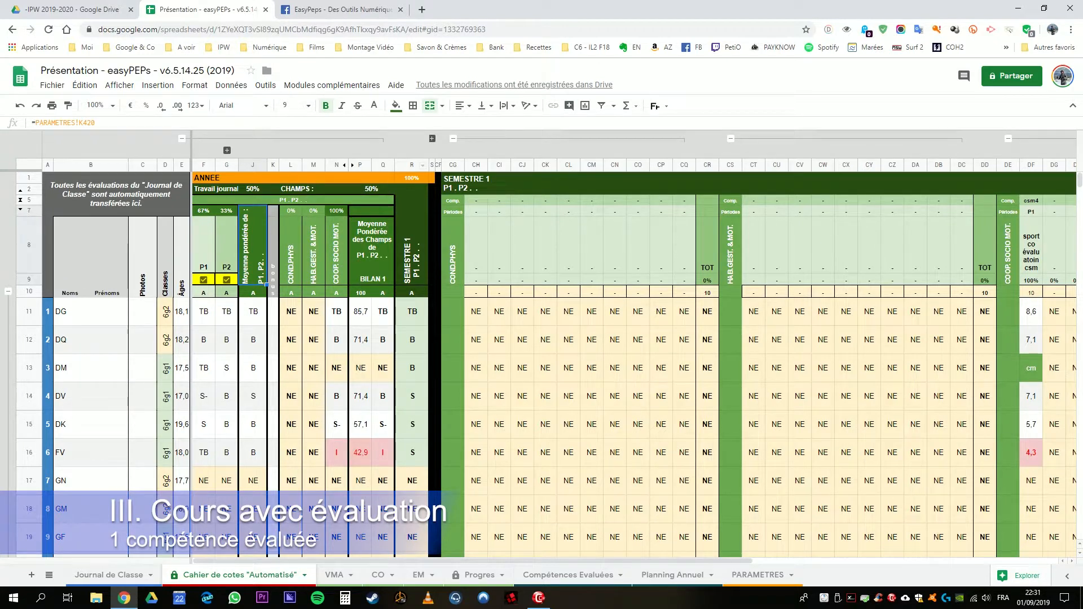
pyautogui.click(432, 139)
pyautogui.click(402, 332)
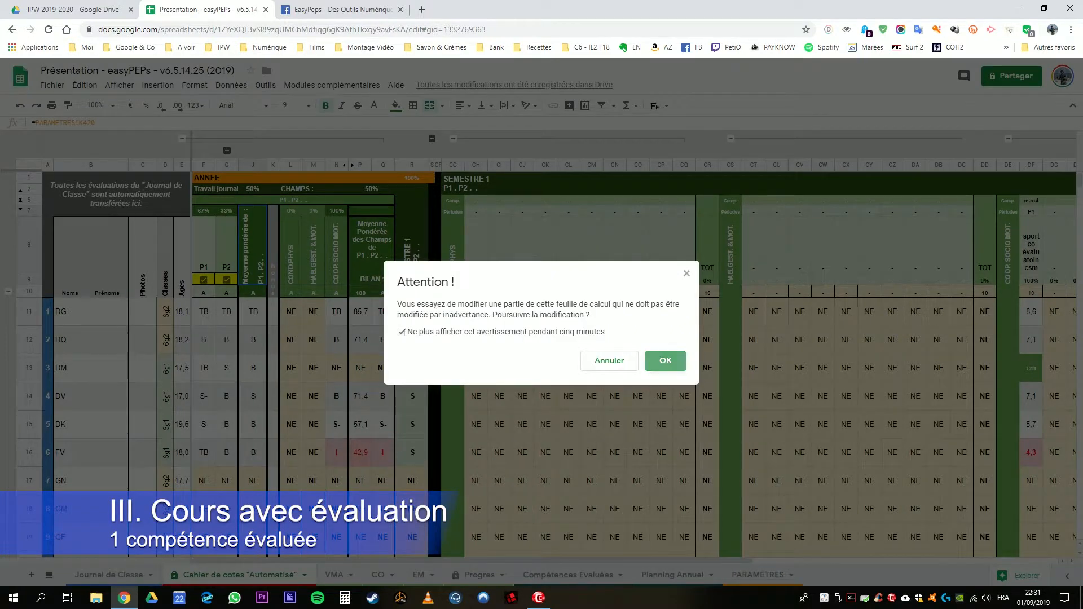
pyautogui.click(666, 361)
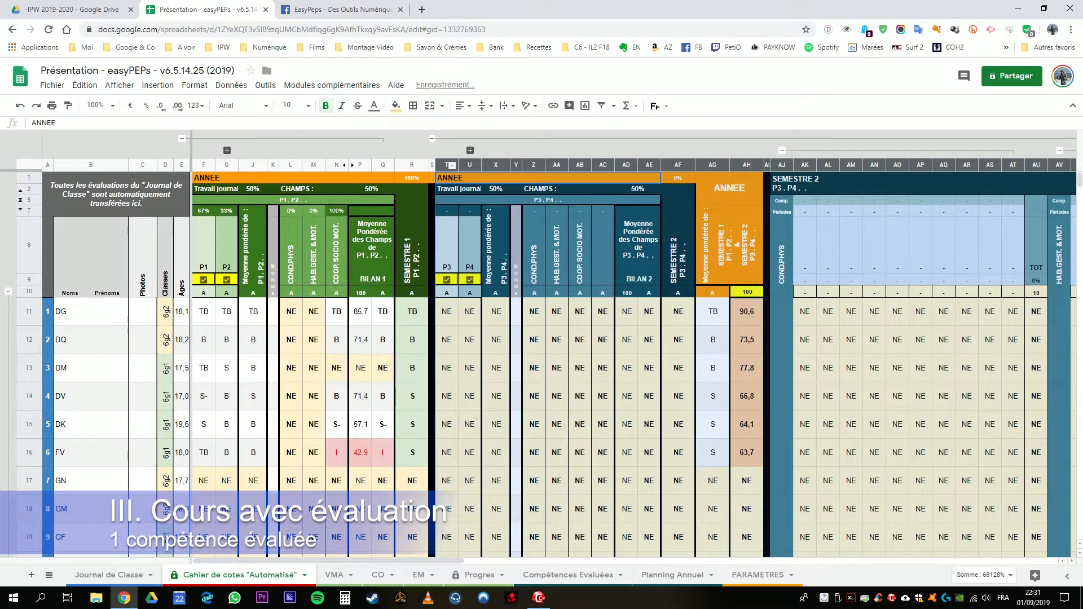
pyautogui.click(534, 312)
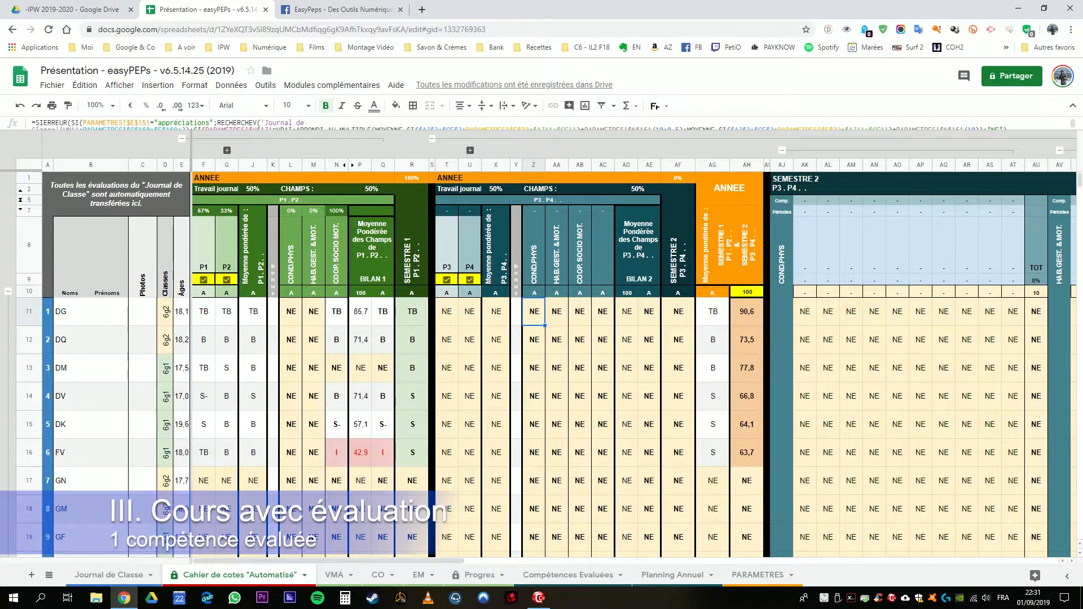
pyautogui.click(432, 139)
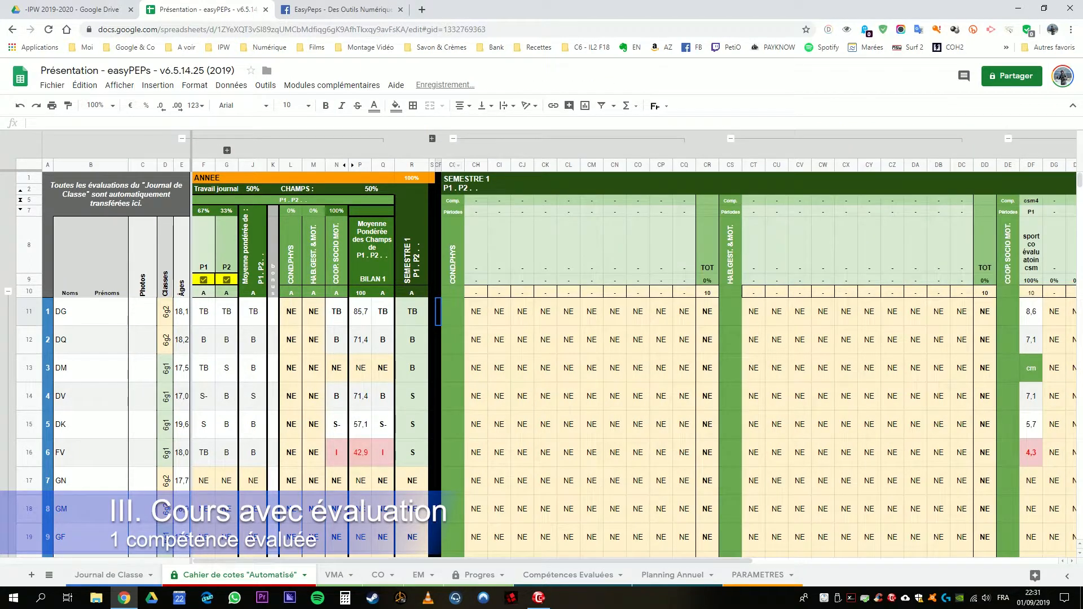
pyautogui.click(476, 312)
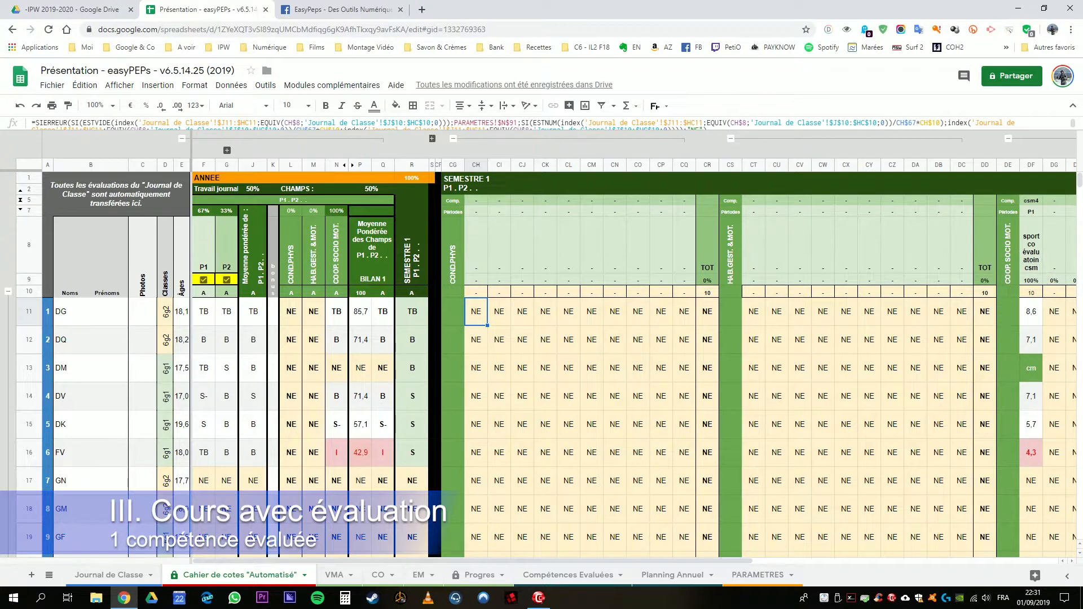
# Step: Examine the transferred evaluation's title, grades in DF11:DF16 and weighting in DF9, and return to the Journal de Classe sheet
pyautogui.click(1032, 246)
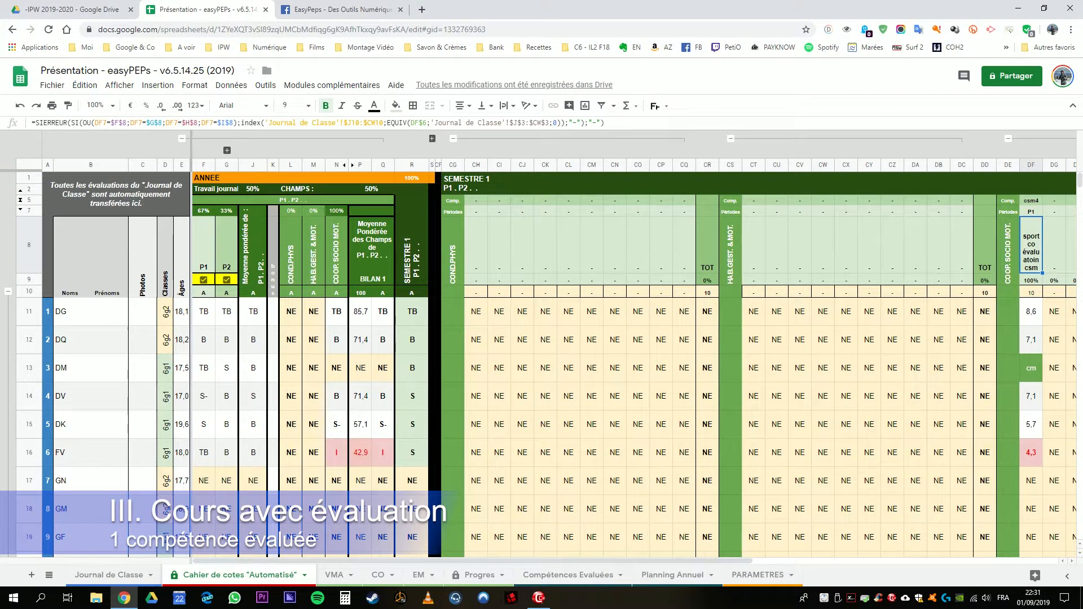
pyautogui.moveTo(1032, 312); pyautogui.dragTo(1032, 453)
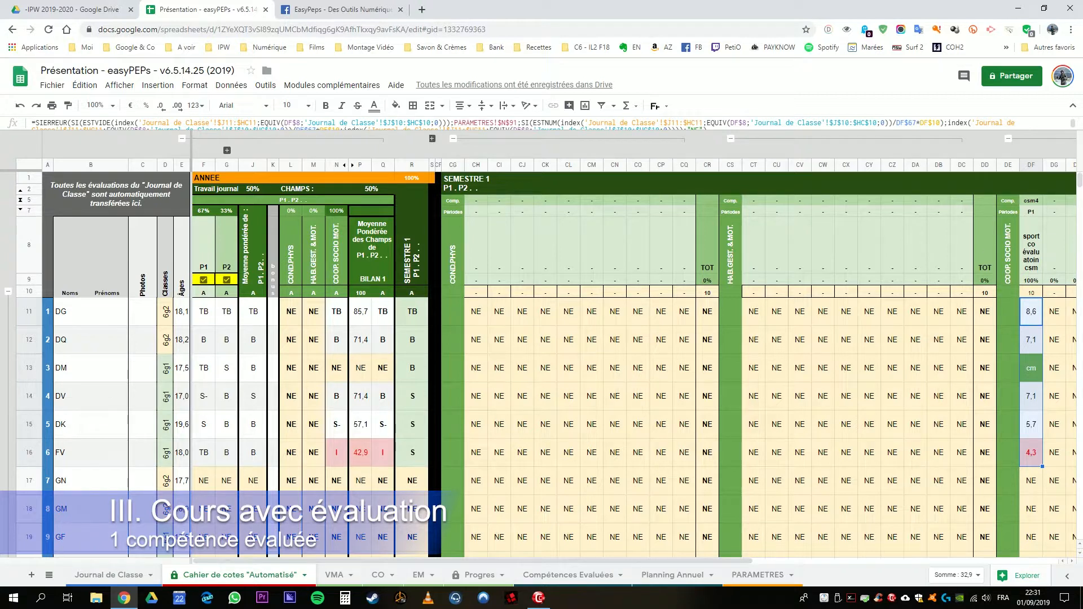
pyautogui.hscroll(5, 632, 361)
pyautogui.click(735, 281)
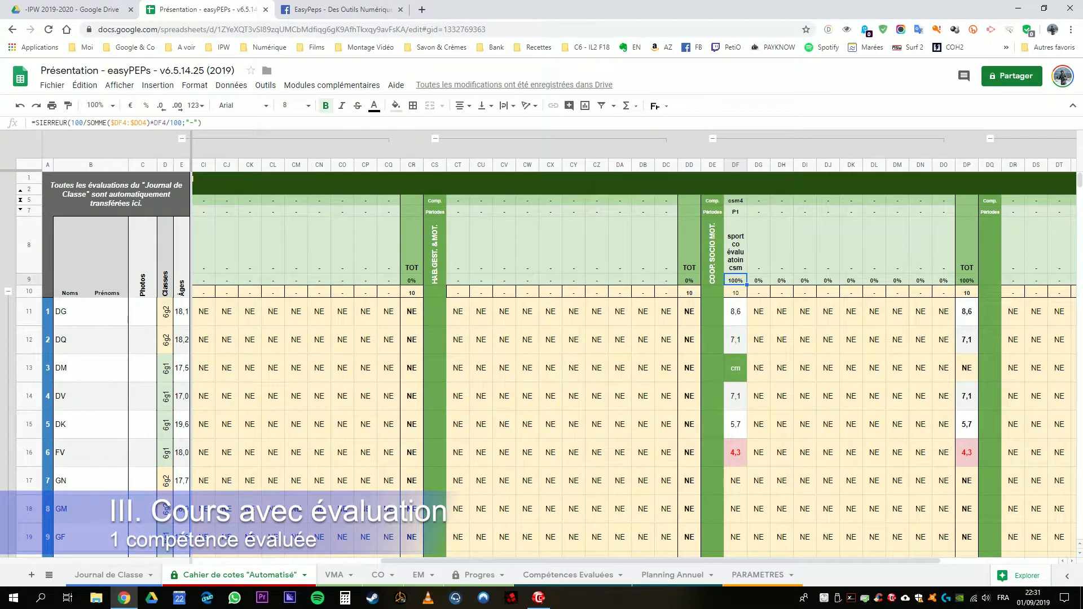
pyautogui.hscroll(-2, 632, 361)
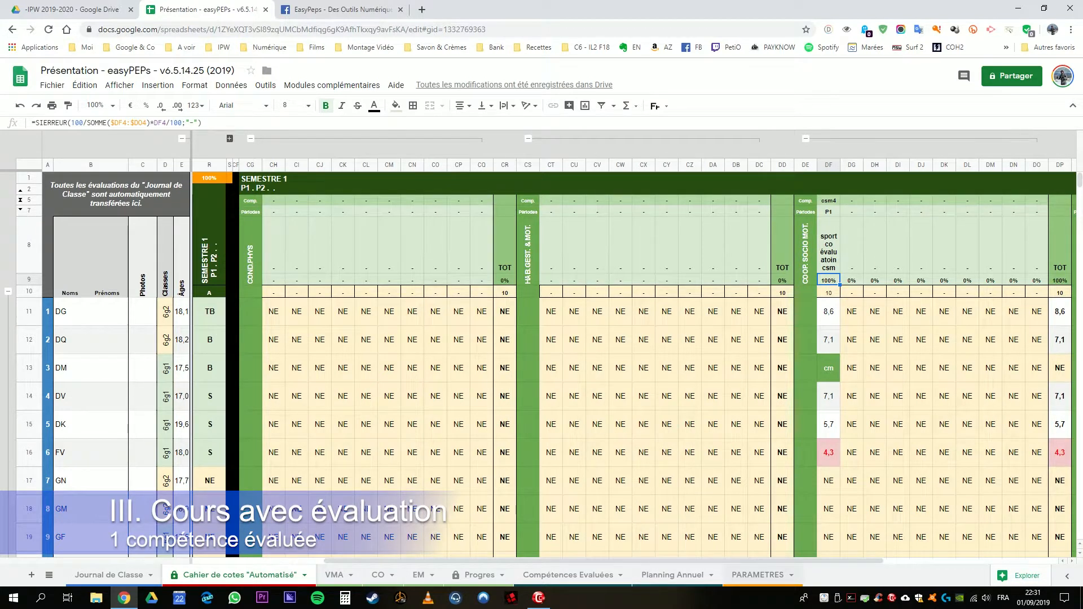
pyautogui.moveTo(678, 562); pyautogui.dragTo(545, 562)
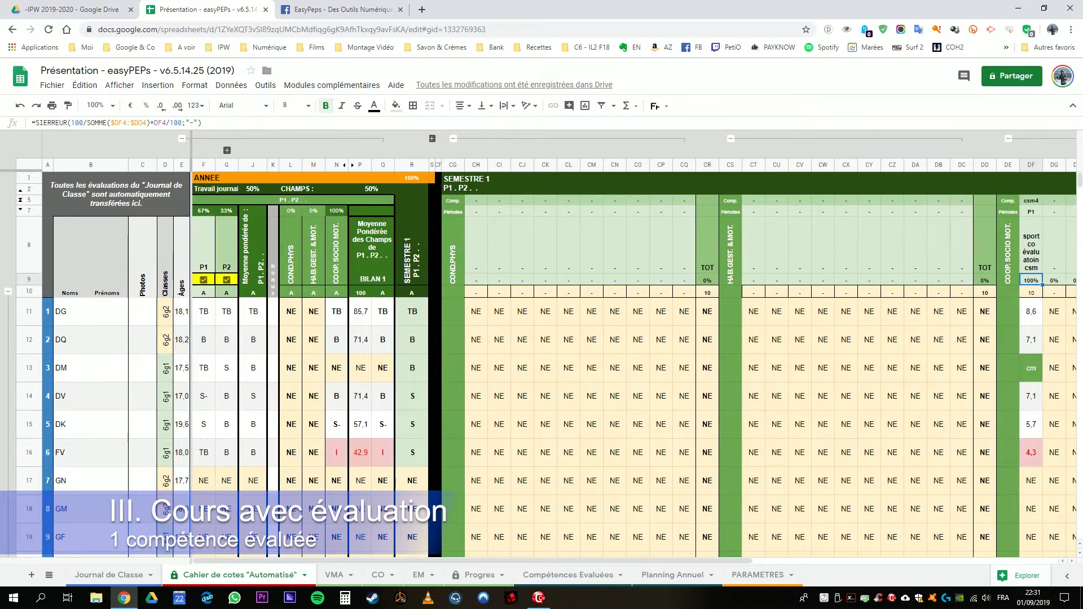
pyautogui.click(113, 576)
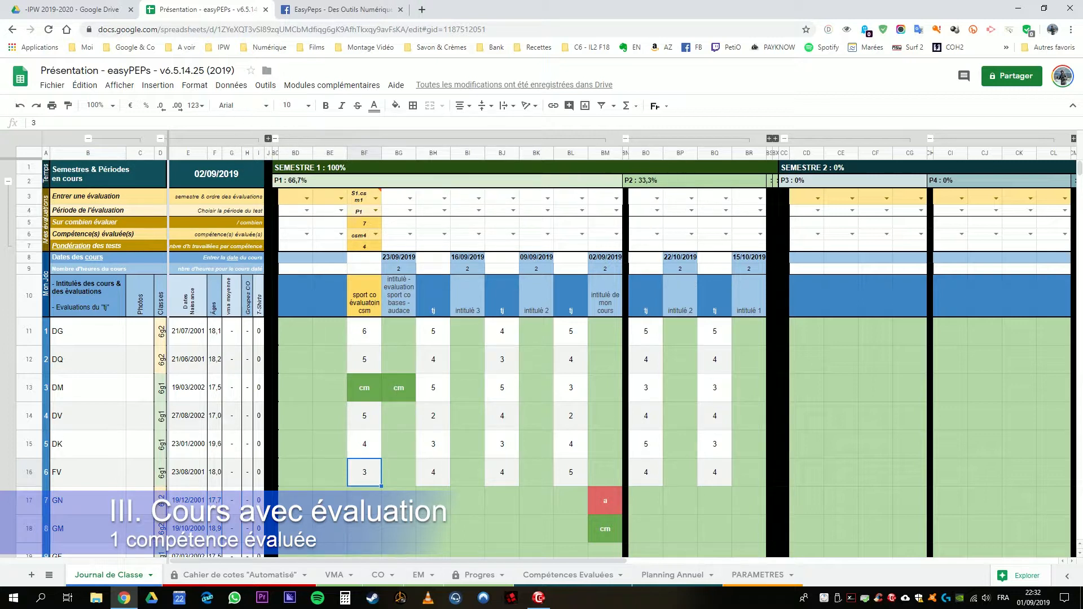
# Step: Collapse the period P1 column group of semester 1 after checking the one-competence evaluation and its course title in BG10
pyautogui.click(327, 153)
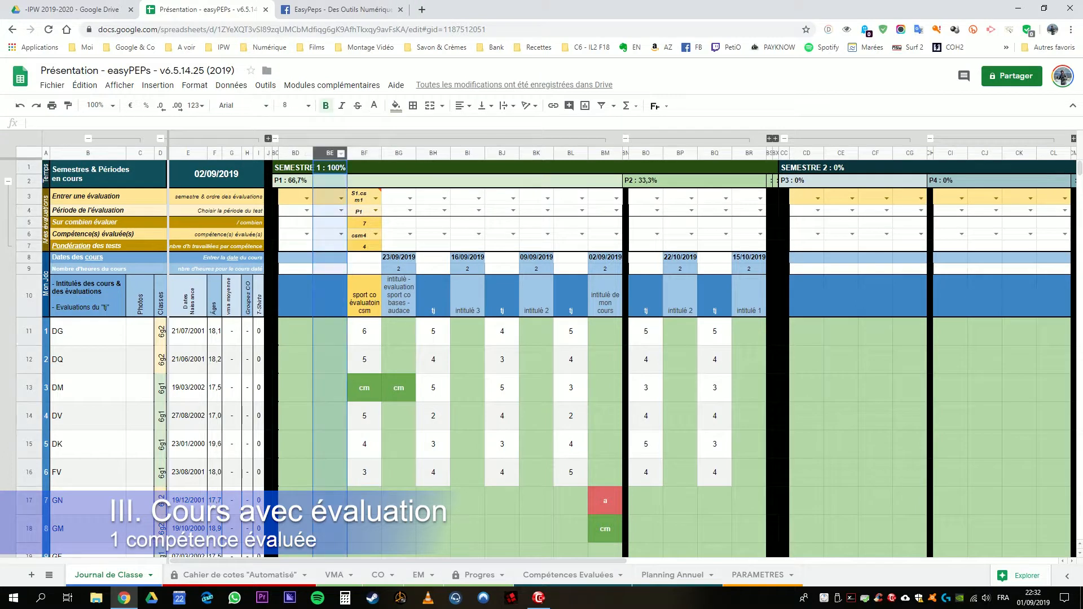
pyautogui.click(398, 296)
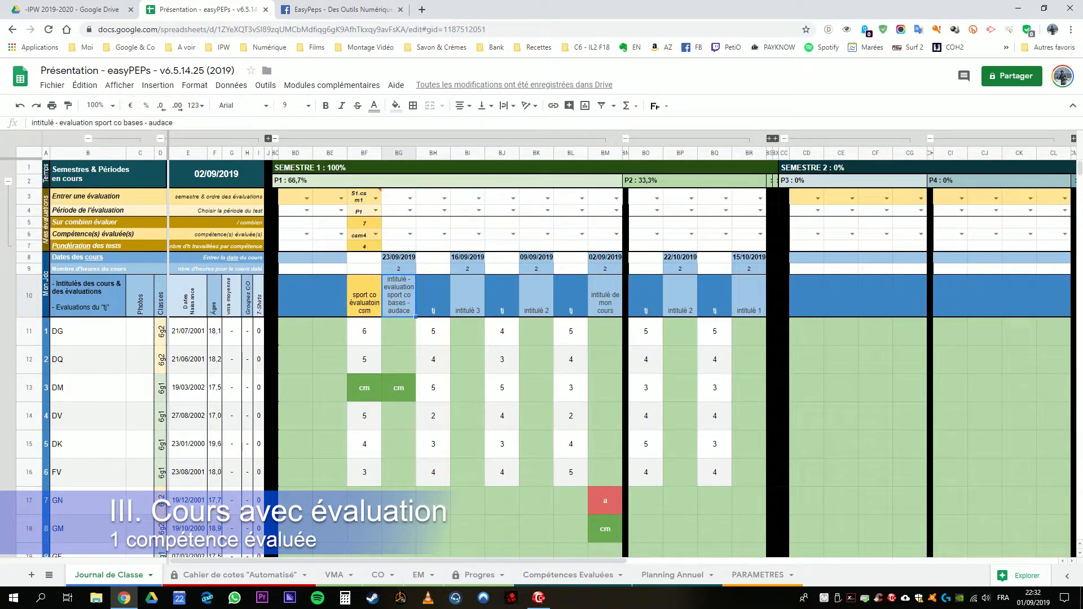
pyautogui.click(274, 138)
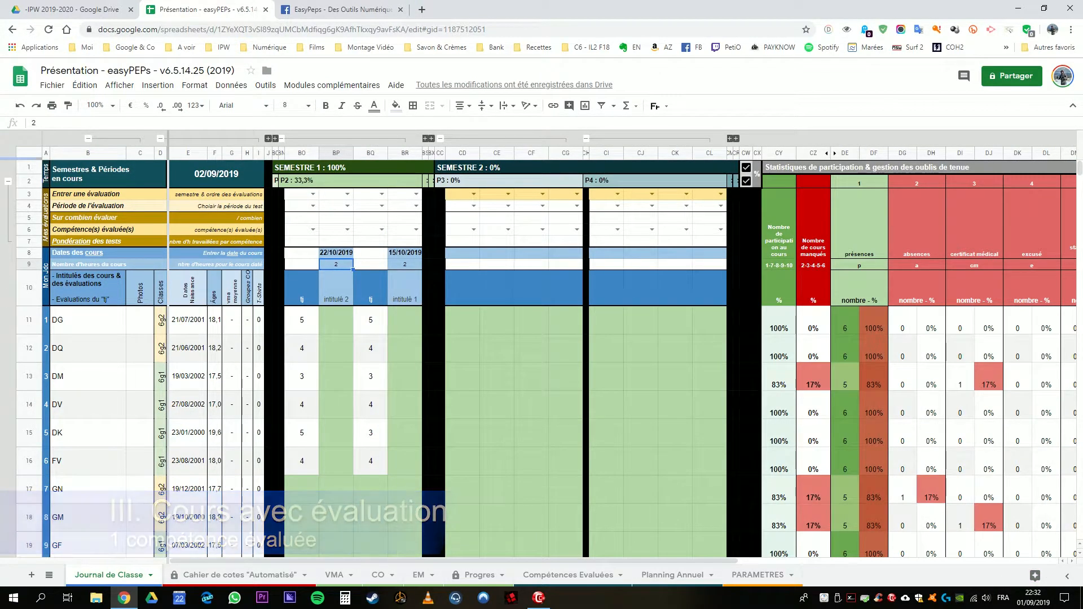
# Step: Insert three new columns at the start of period P2, before column BO
pyautogui.moveTo(302, 153); pyautogui.dragTo(373, 153)
pyautogui.rightClick(376, 153)
pyautogui.click(432, 200)
pyautogui.click(406, 253)
# Step: Enter a new course in BQ8:BQ10 with date 29/10/2019, 2 hours and the title "intitulé 3"
pyautogui.click(371, 253)
pyautogui.write('29/10/2019')
pyautogui.press('Return')
pyautogui.write('2')
pyautogui.press('Return')
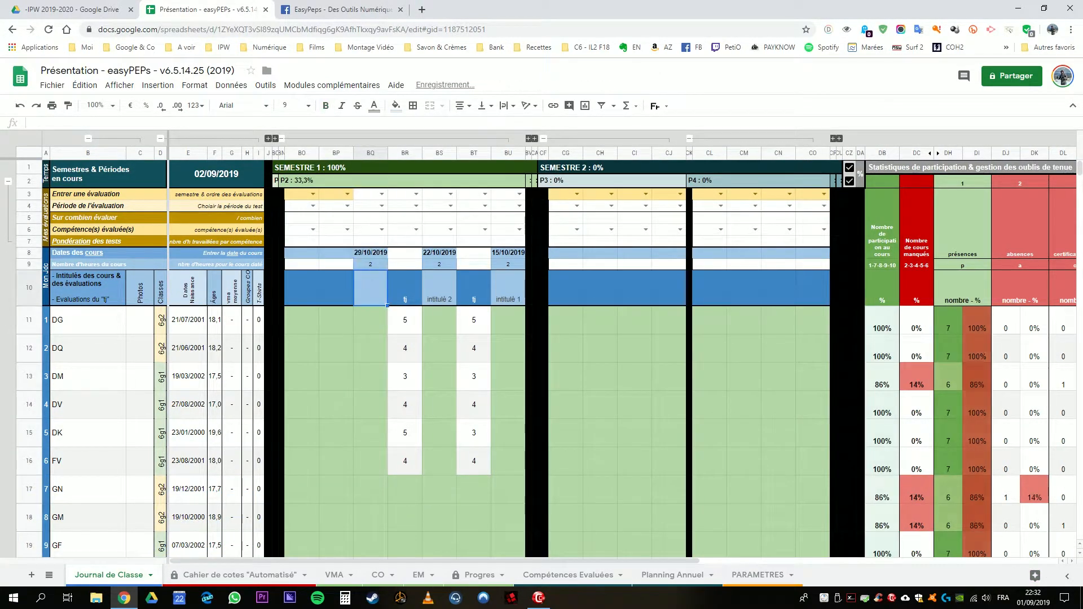
pyautogui.write('intitulé 3')
# Step: Enter the tj grades 5, 4, 4, 5, 4 and 3 for the first six students in BP11:BP16
pyautogui.press('Return')
pyautogui.press('Left')
pyautogui.write('5')
pyautogui.press('Return')
pyautogui.write('4')
pyautogui.press('Return')
pyautogui.write('4')
pyautogui.press('Return')
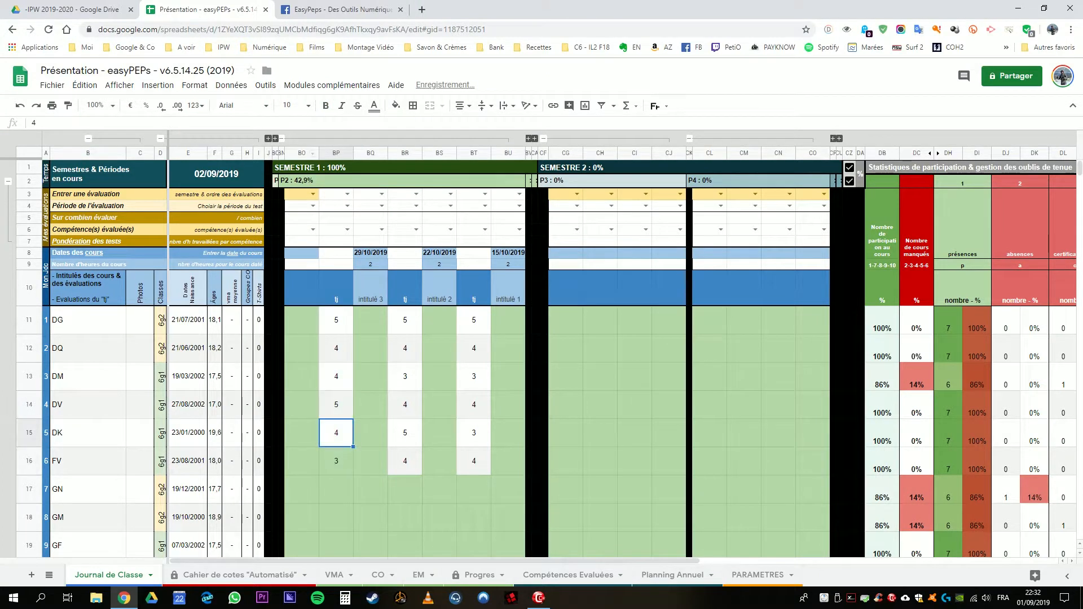
pyautogui.press('Up')
# Step: Enter the evaluation course's date 05/10/2019 in BR8 and 2 hours in BR9
pyautogui.write('5.1401')
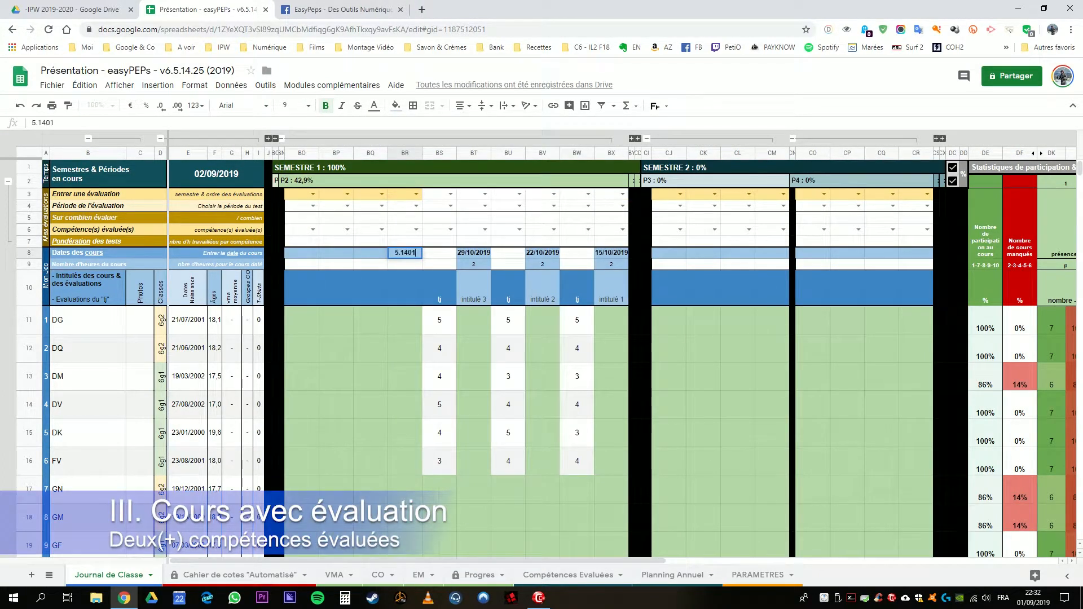
pyautogui.press('BackSpace')
pyautogui.press('BackSpace')
pyautogui.press('BackSpace')
pyautogui.write('1')
pyautogui.press('Return')
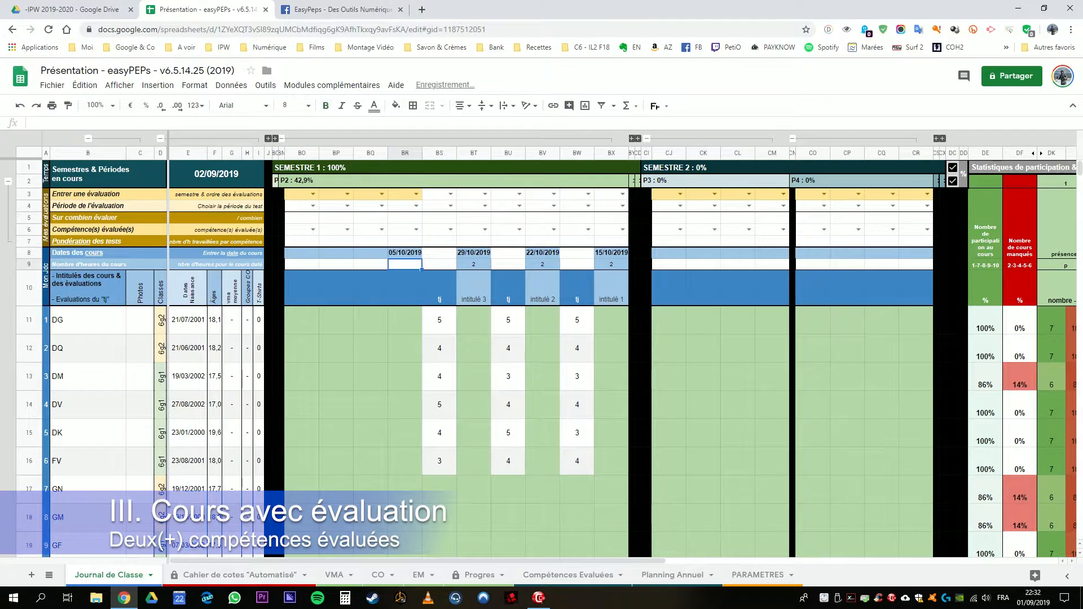
pyautogui.write('2')
pyautogui.press('Return')
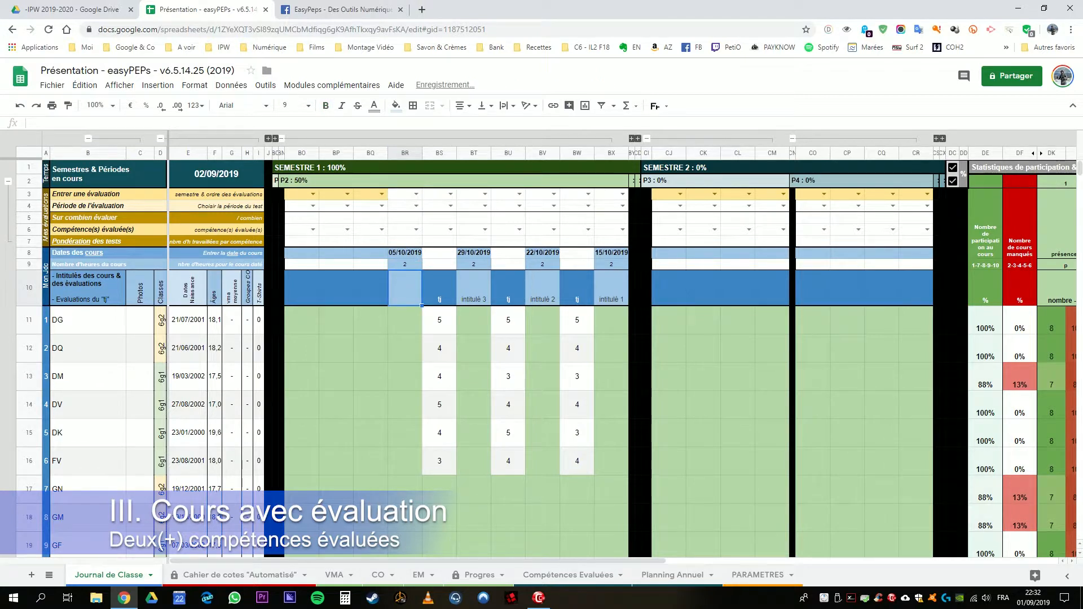
# Step: Title the 05/10/2019 course "evaluation - volley" in BR10
pyautogui.write('evaluation')
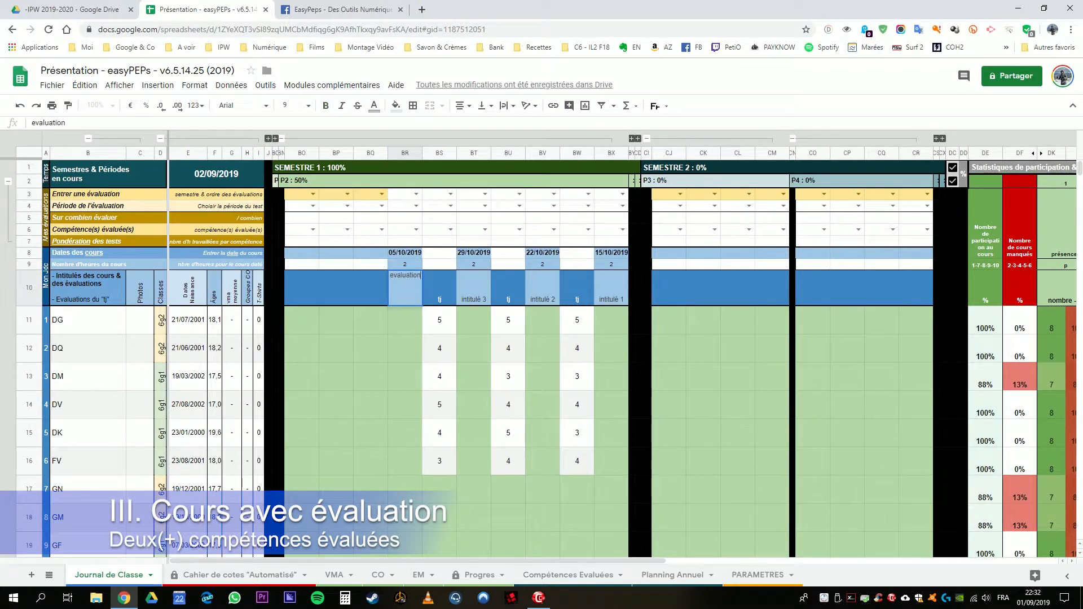
pyautogui.write(' -')
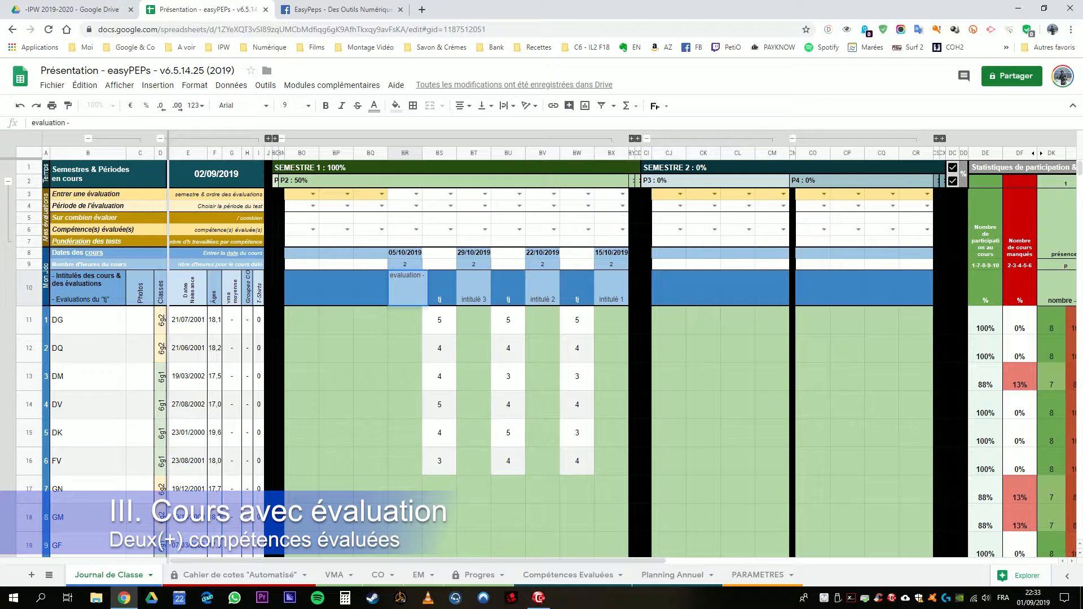
pyautogui.write('volle')
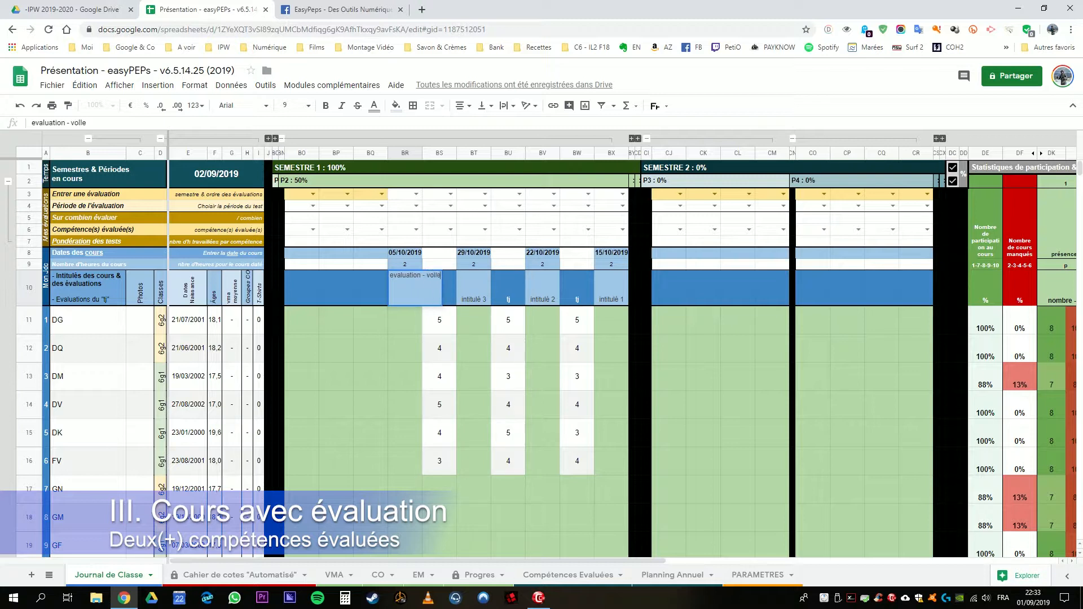
pyautogui.write('y')
pyautogui.press('Return')
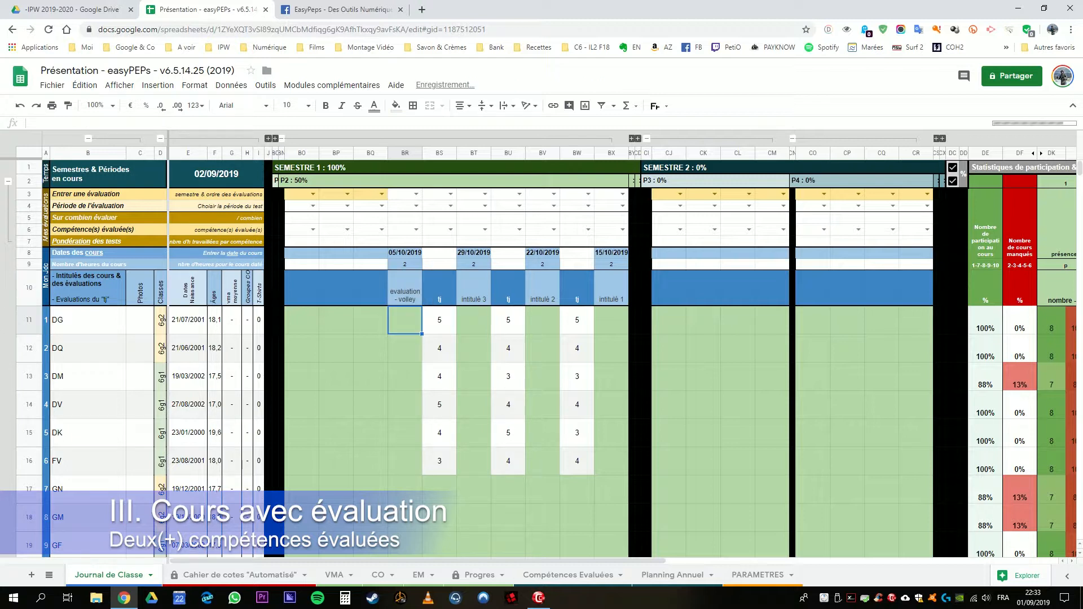
# Step: Mark the third student with "x" for the volley evaluation course in BR13
pyautogui.hotkey('shift', 'Down')
pyautogui.hotkey('shift', 'Down')
pyautogui.hotkey('shift', 'Down')
pyautogui.hotkey('shift', 'Down')
pyautogui.hotkey('shift', 'Down')
pyautogui.click(405, 376)
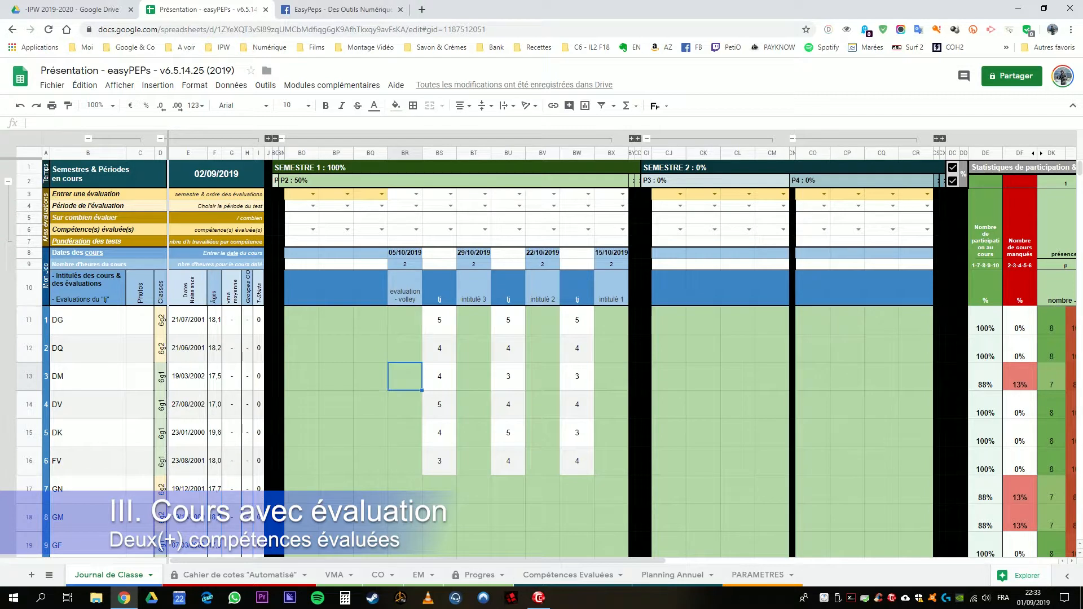
pyautogui.write('xx')
pyautogui.press('BackSpace')
pyautogui.press('Return')
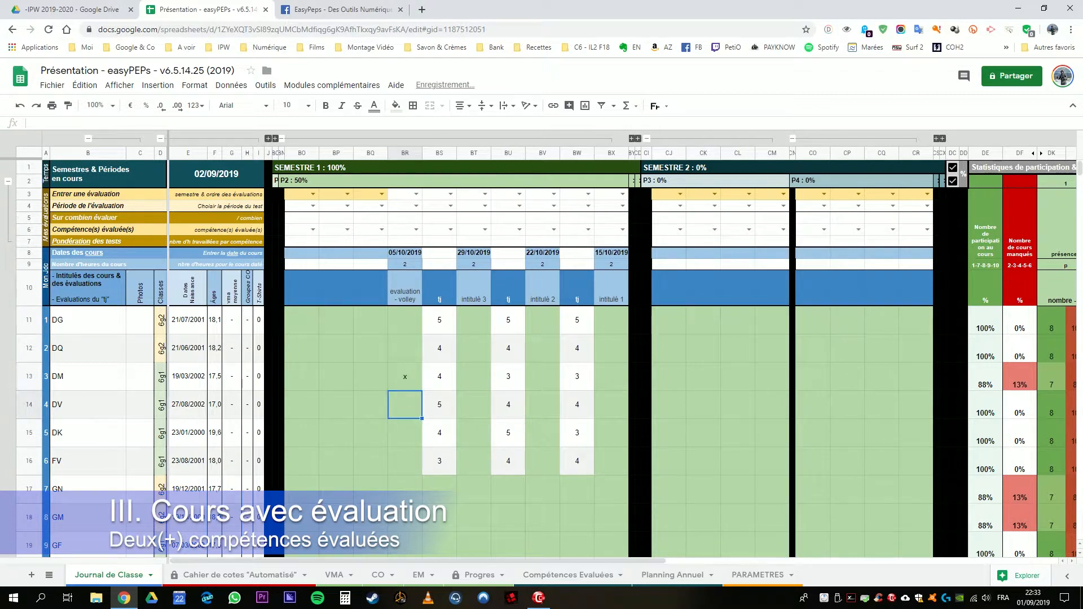
# Step: Set the first volley evaluation in BQ3 to S1.hgm1
pyautogui.click(371, 288)
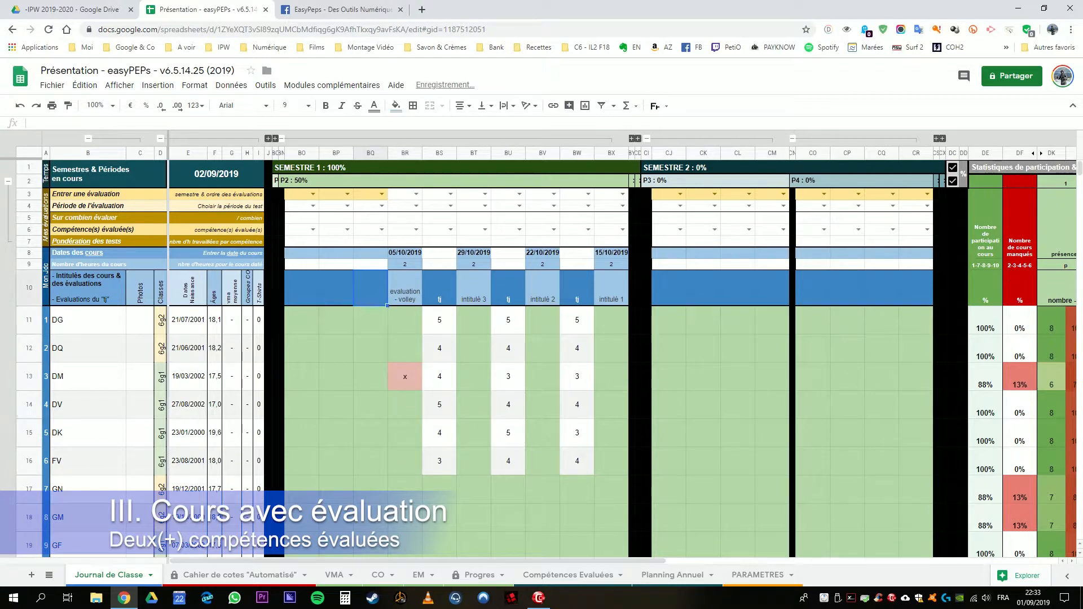
pyautogui.click(370, 194)
pyautogui.moveTo(336, 194); pyautogui.dragTo(371, 194)
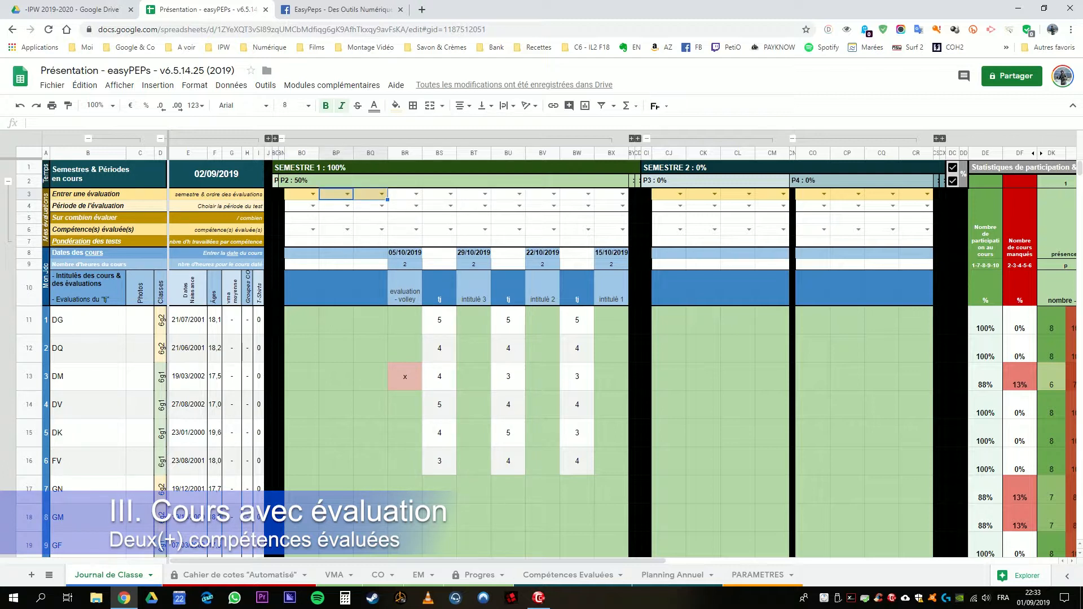
pyautogui.click(371, 194)
pyautogui.click(343, 194)
pyautogui.click(371, 194)
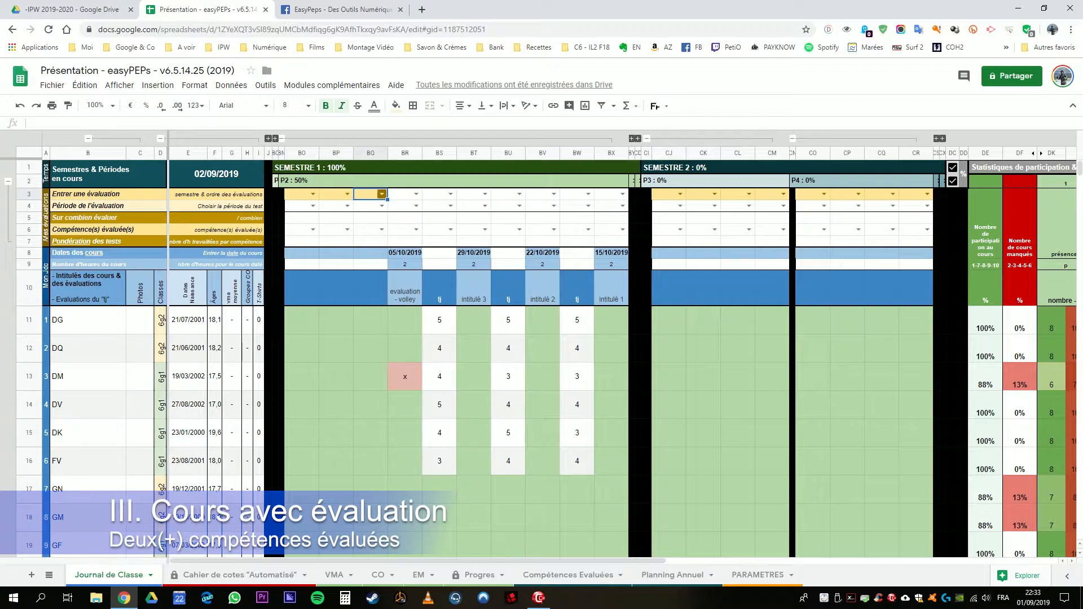
pyautogui.click(382, 194)
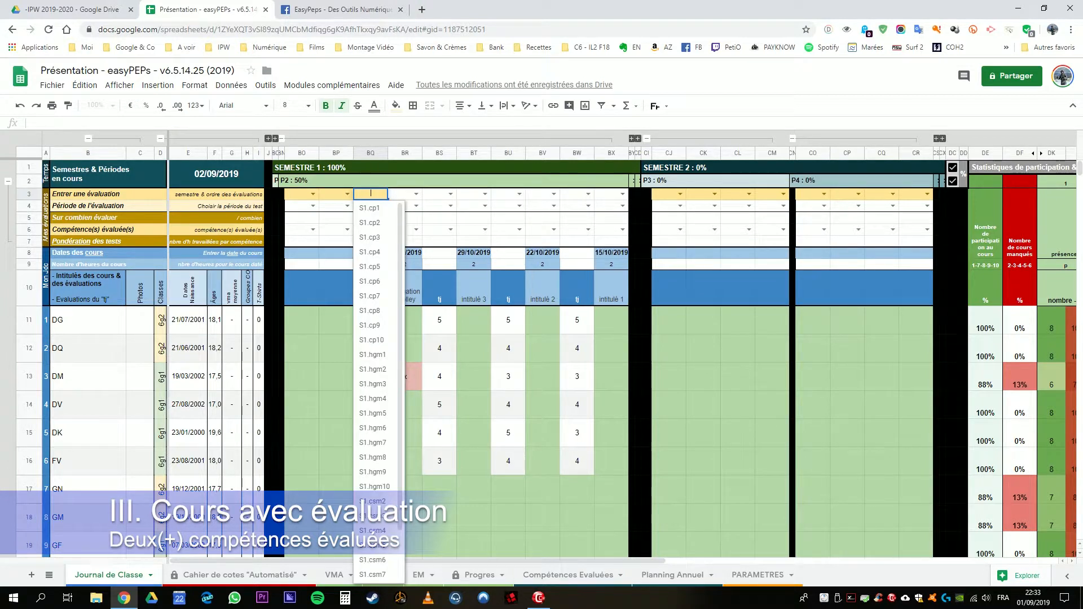
pyautogui.click(344, 194)
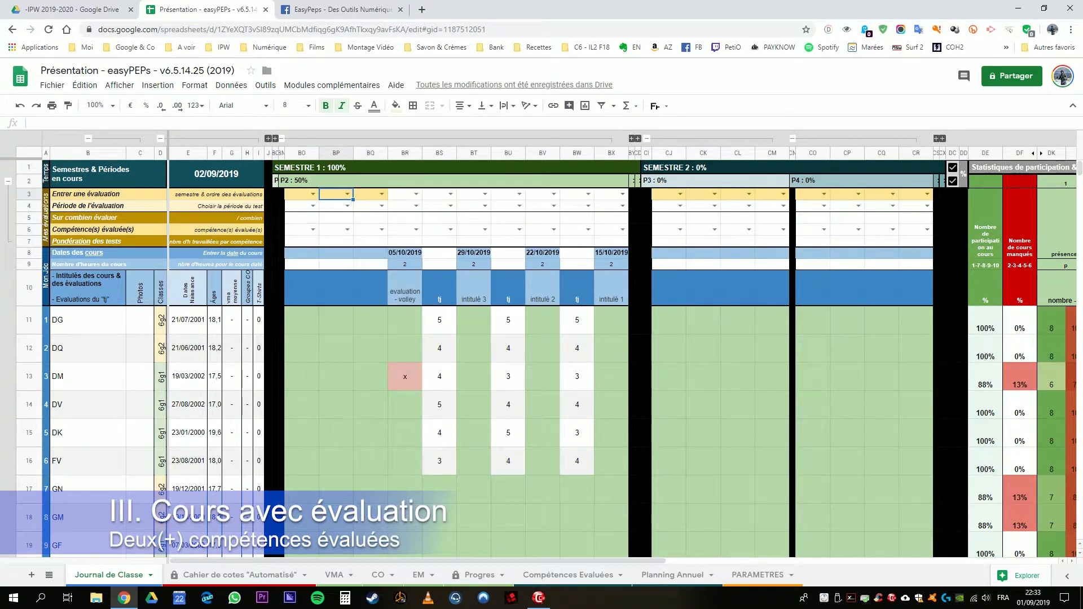
pyautogui.click(382, 194)
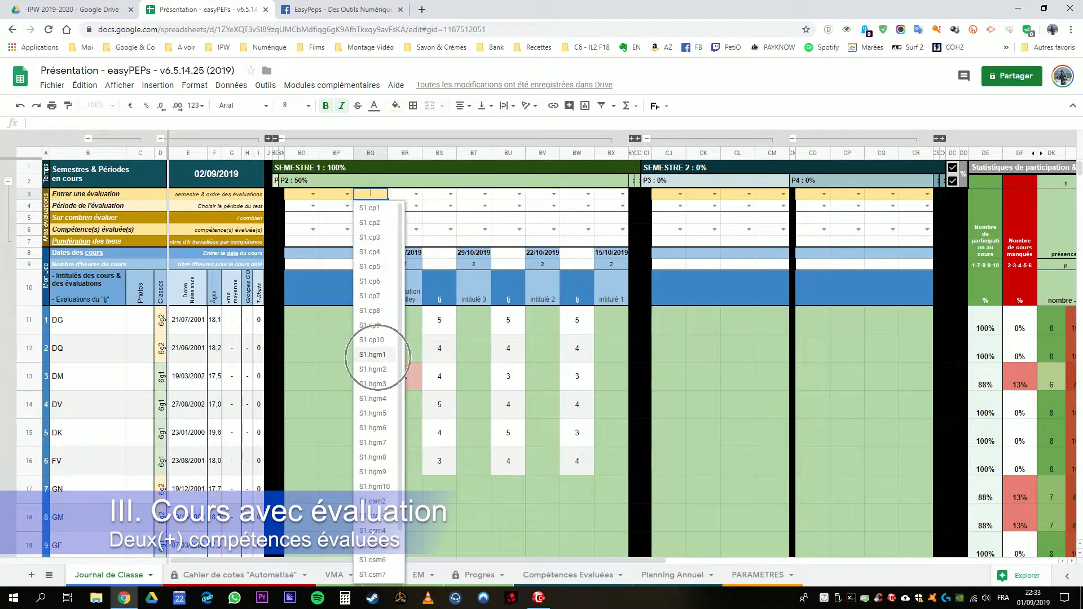
pyautogui.click(372, 354)
# Step: Set the second volley evaluation in BP3 to S1.csm2
pyautogui.click(344, 195)
pyautogui.click(347, 197)
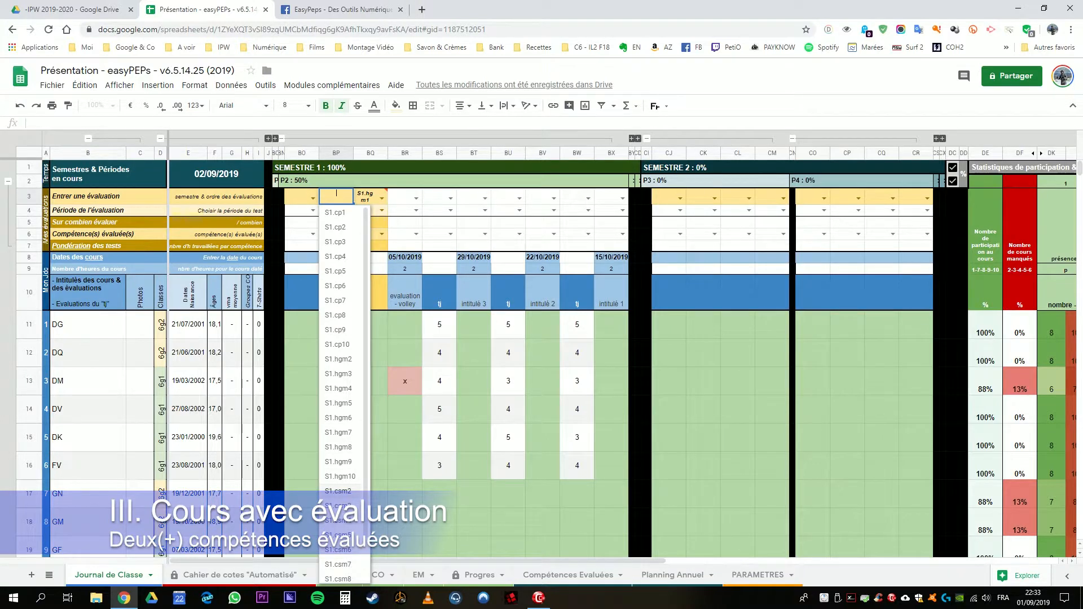
pyautogui.click(338, 491)
# Step: Assign period P2 to both volley evaluations in BQ4 and BP4
pyautogui.click(373, 210)
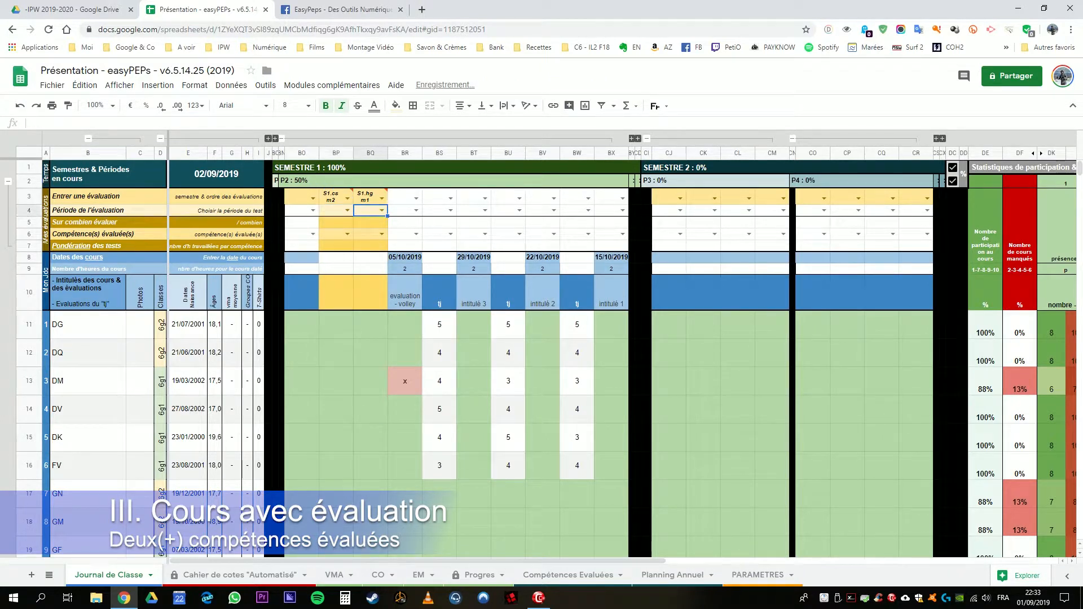
pyautogui.click(336, 197)
pyautogui.click(336, 246)
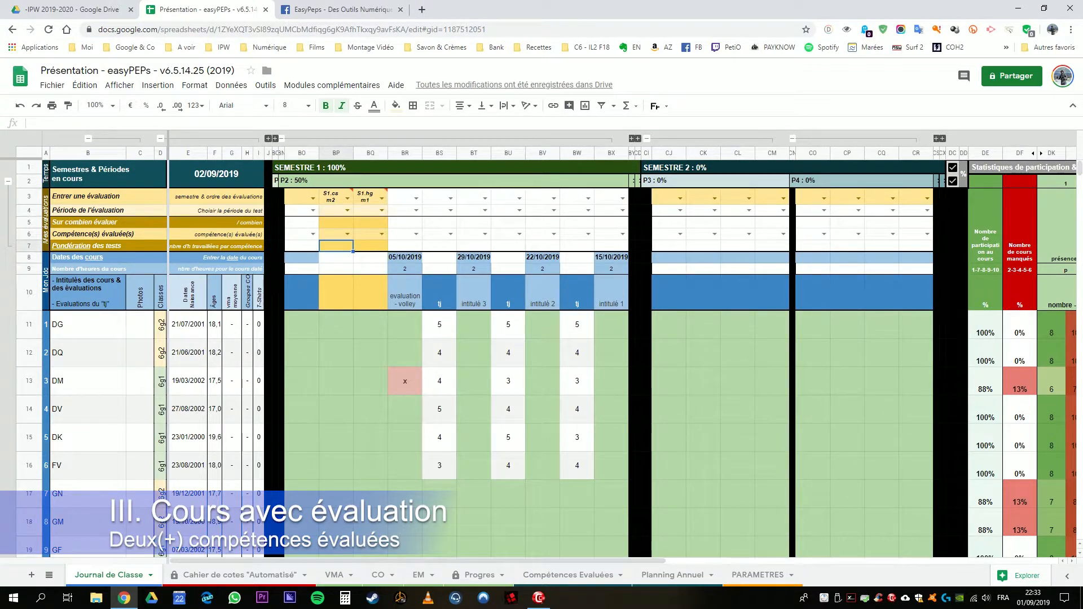
pyautogui.click(382, 211)
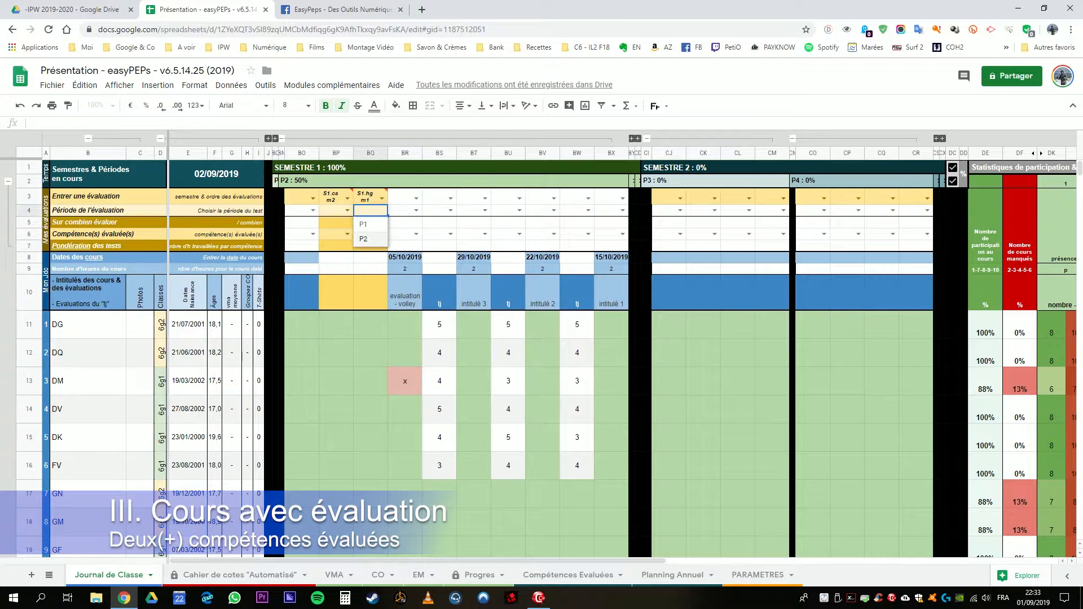
pyautogui.click(371, 239)
pyautogui.click(348, 210)
pyautogui.click(329, 238)
# Step: Set the maximum scores of the evaluations to 4 in BQ5 and 6 in BP5
pyautogui.click(371, 222)
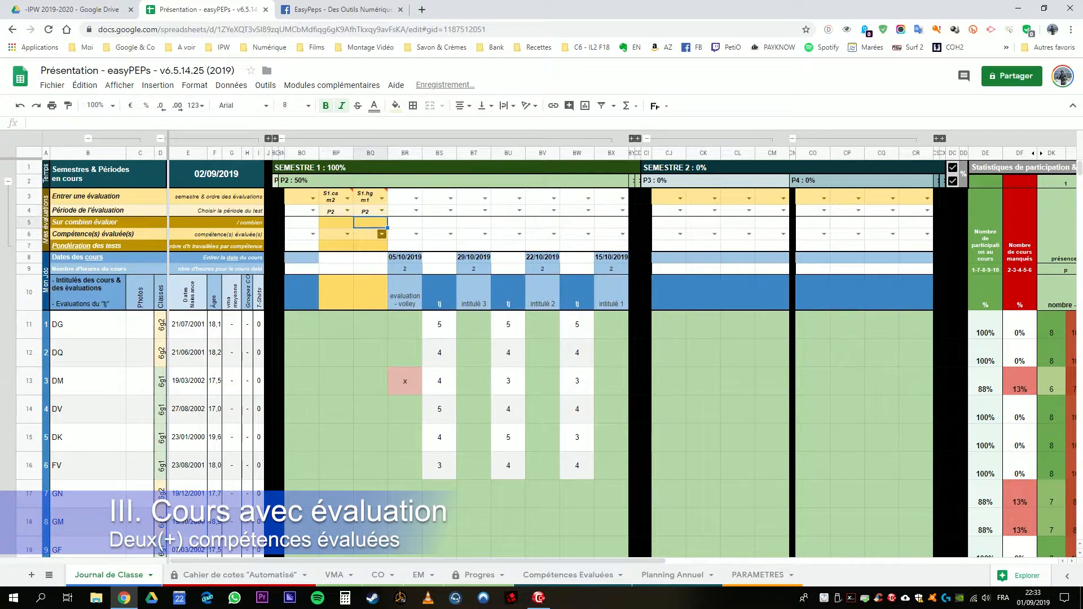
pyautogui.moveTo(370, 197); pyautogui.dragTo(371, 211)
pyautogui.click(371, 223)
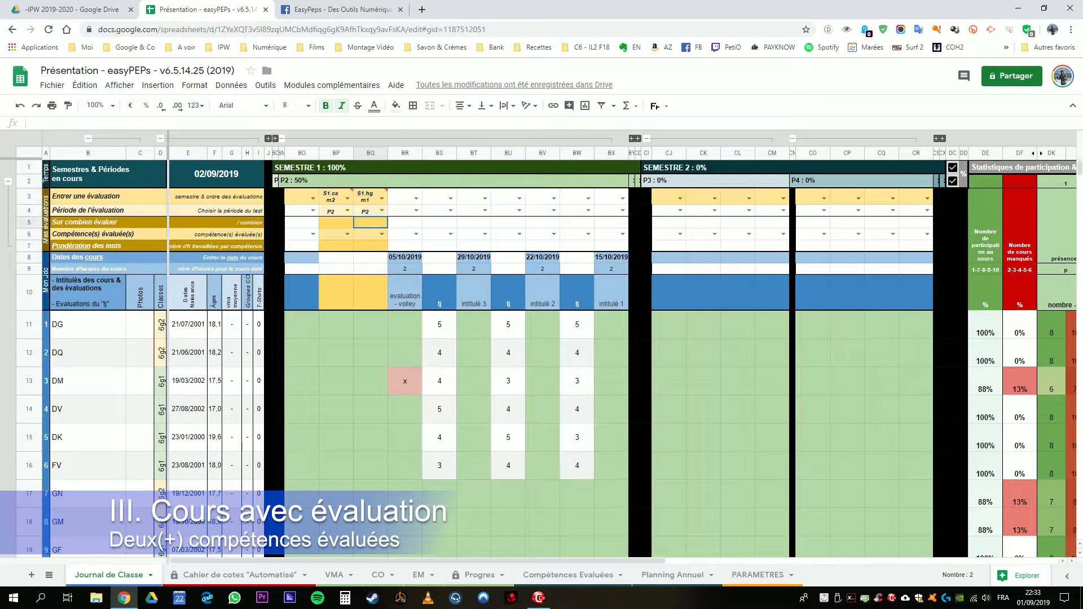
pyautogui.write('4')
pyautogui.press('Left')
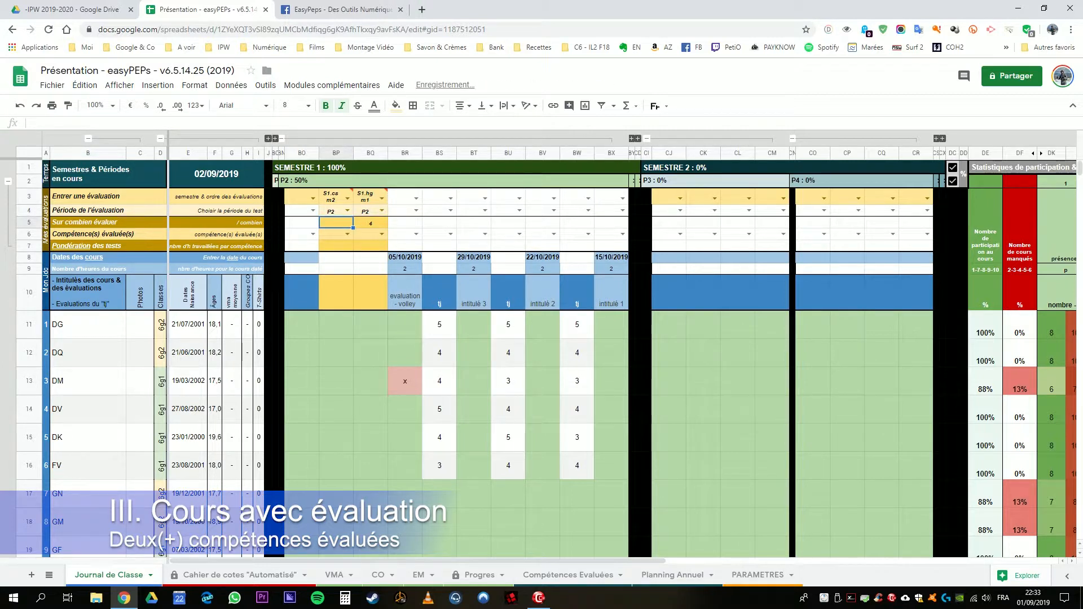
pyautogui.press('Return')
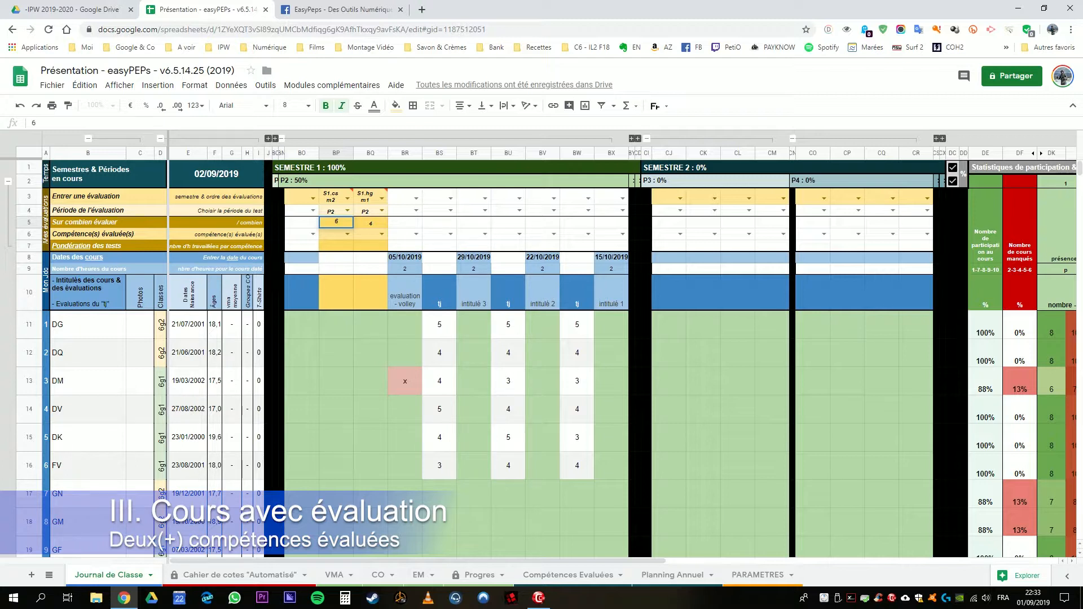
pyautogui.press('Return')
# Step: Try a maximum score of 10 for the S1.csm2 evaluation in BP5
pyautogui.click(336, 222)
pyautogui.click(367, 234)
pyautogui.click(337, 223)
pyautogui.press('Return')
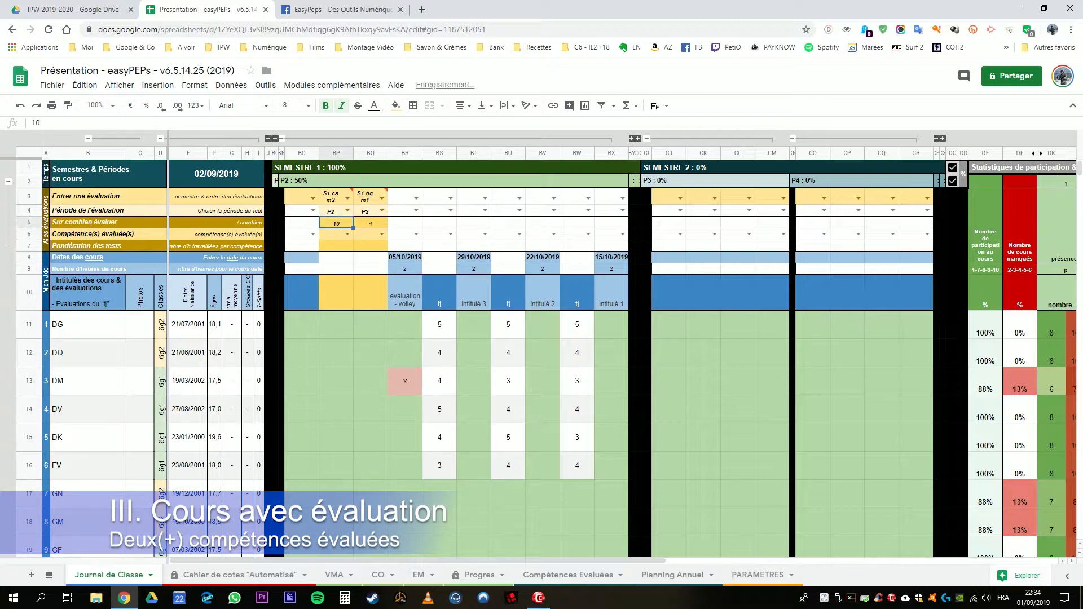
# Step: Set the evaluated competence of the S1.hgm1 evaluation in BQ6 to hgm5
pyautogui.click(370, 234)
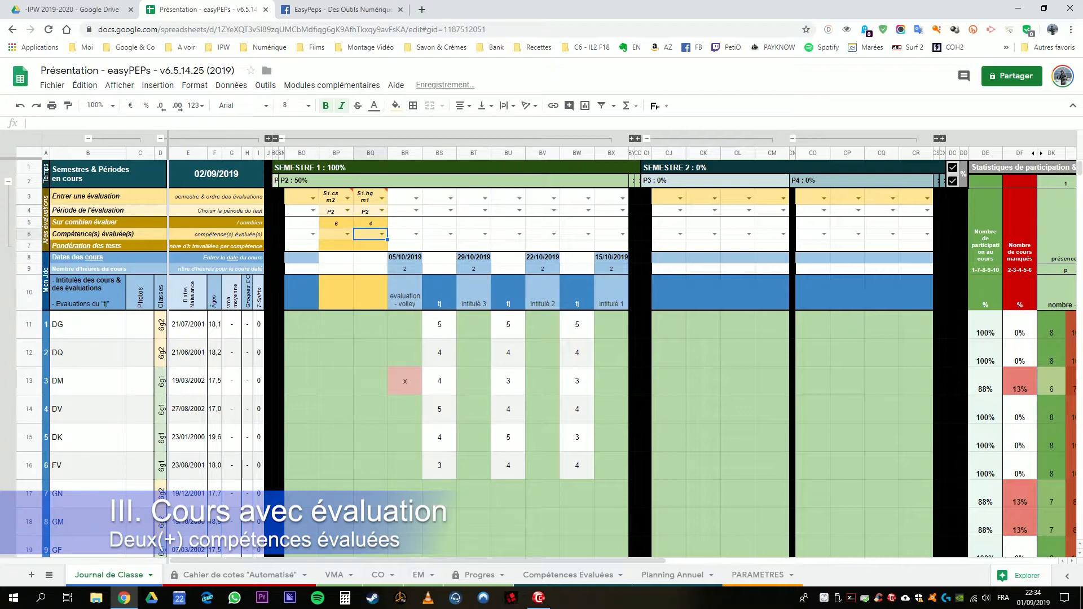
pyautogui.click(382, 234)
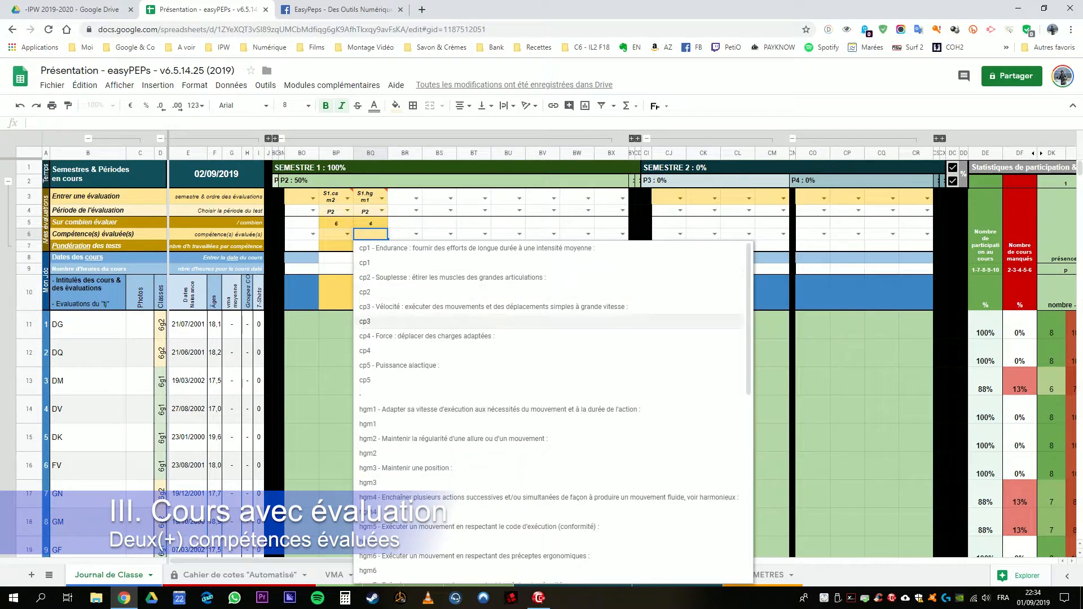
pyautogui.scroll(-1, 411, 500)
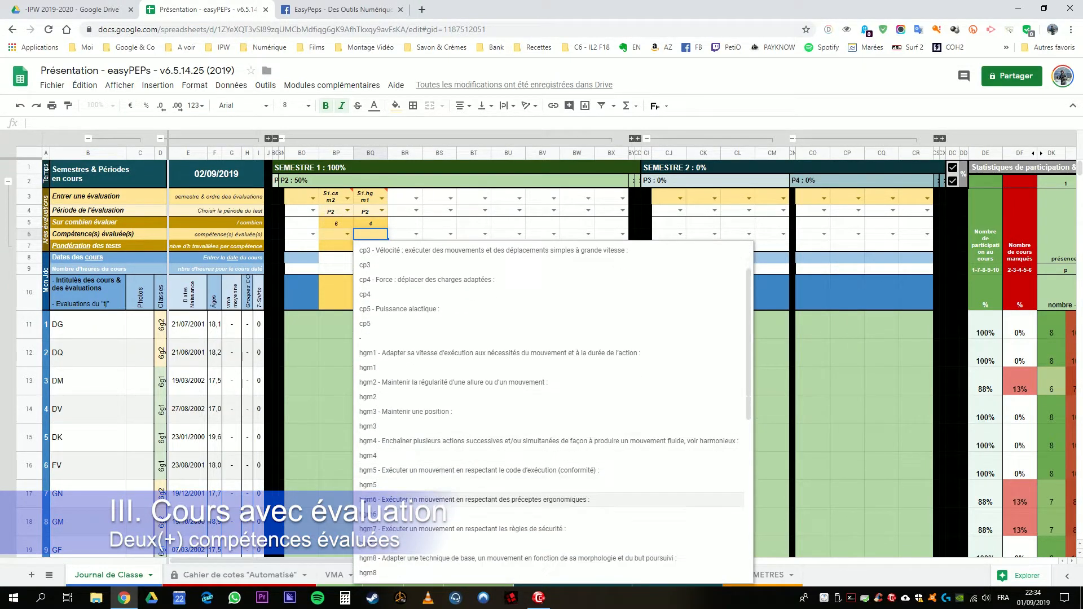
pyautogui.click(367, 514)
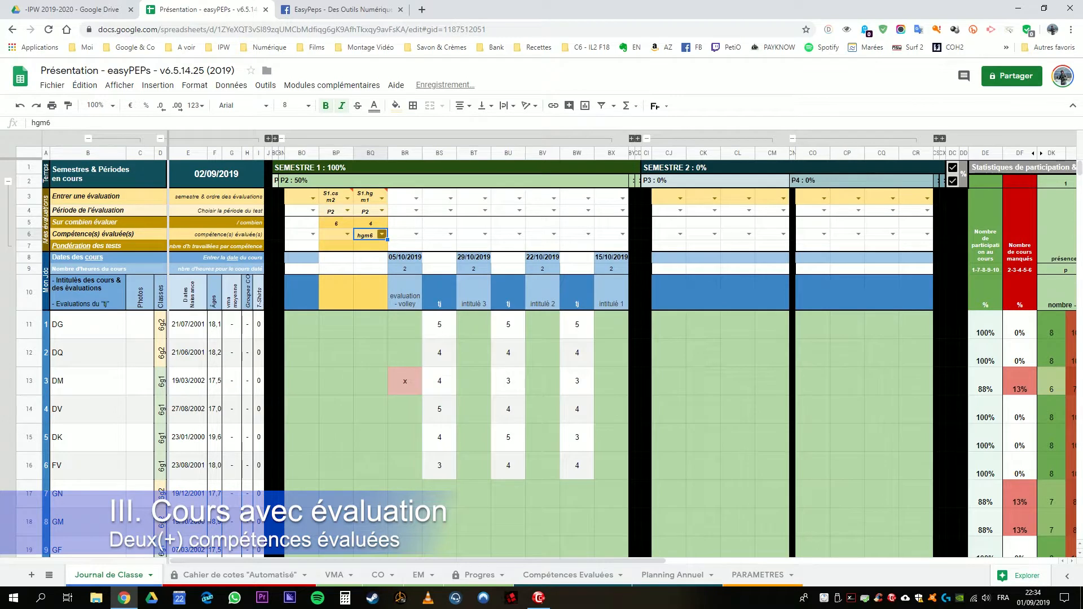
pyautogui.click(382, 233)
pyautogui.click(368, 571)
# Step: Set the evaluated competence of the S1.csm2 evaluation in BP6 to csm6
pyautogui.click(337, 235)
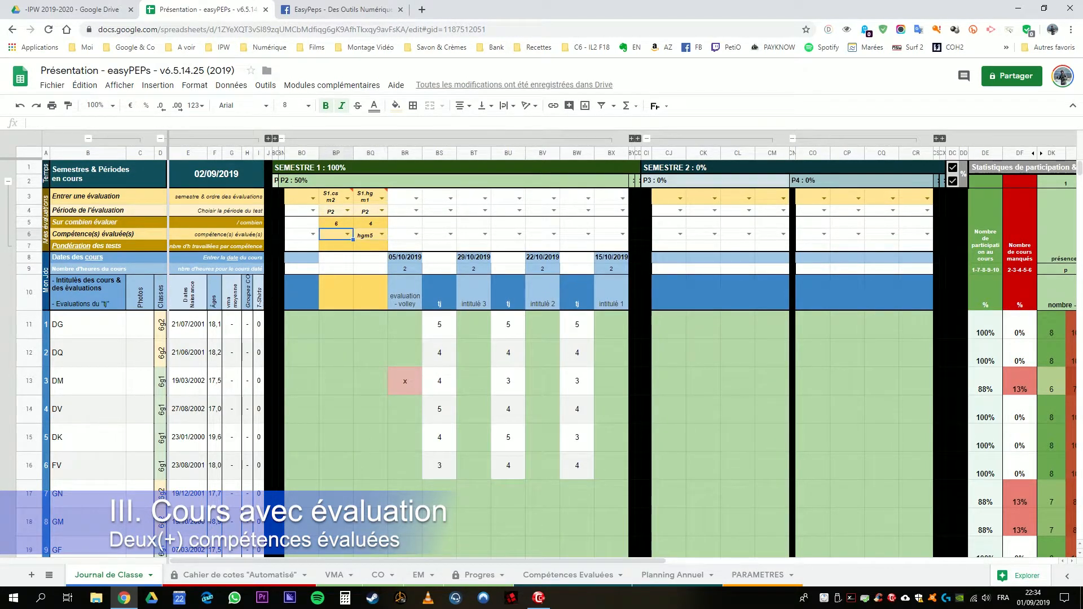
pyautogui.click(347, 233)
pyautogui.scroll(-4, 361, 460)
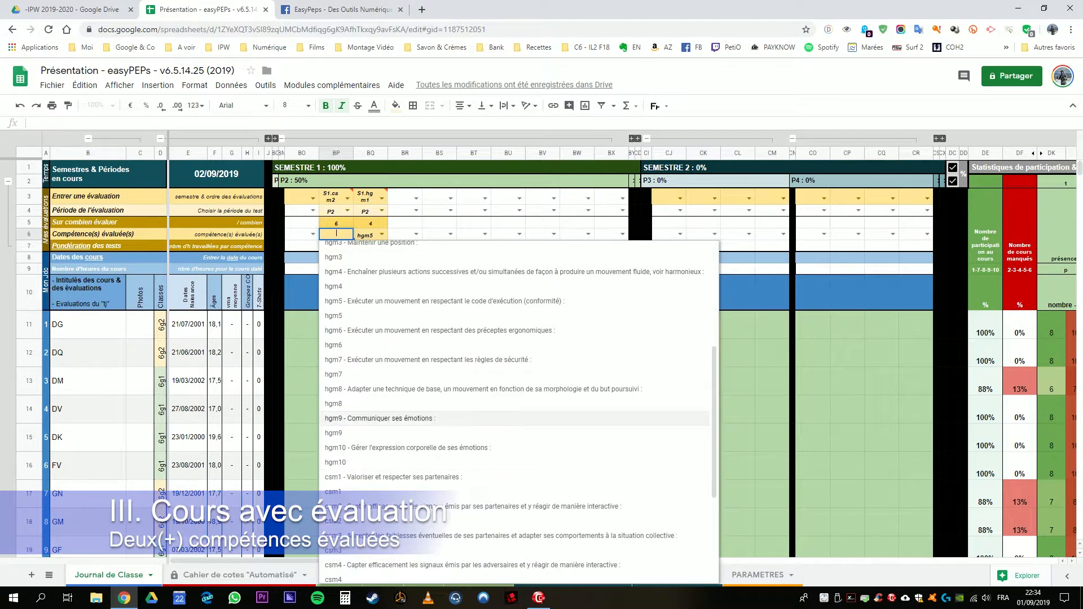
pyautogui.scroll(-1, 361, 384)
pyautogui.scroll(-3, 395, 388)
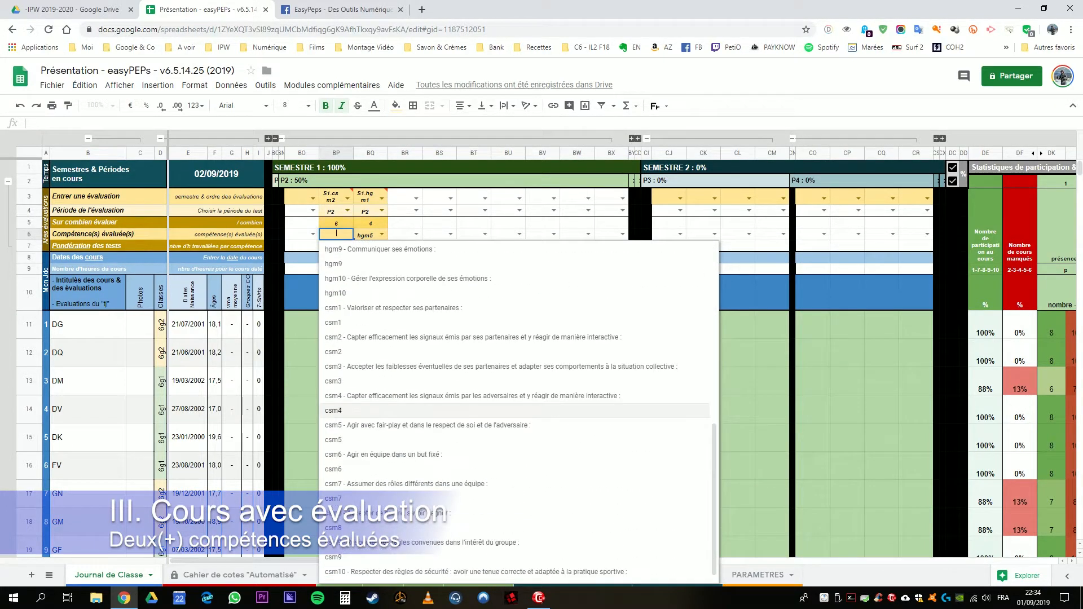
pyautogui.click(361, 469)
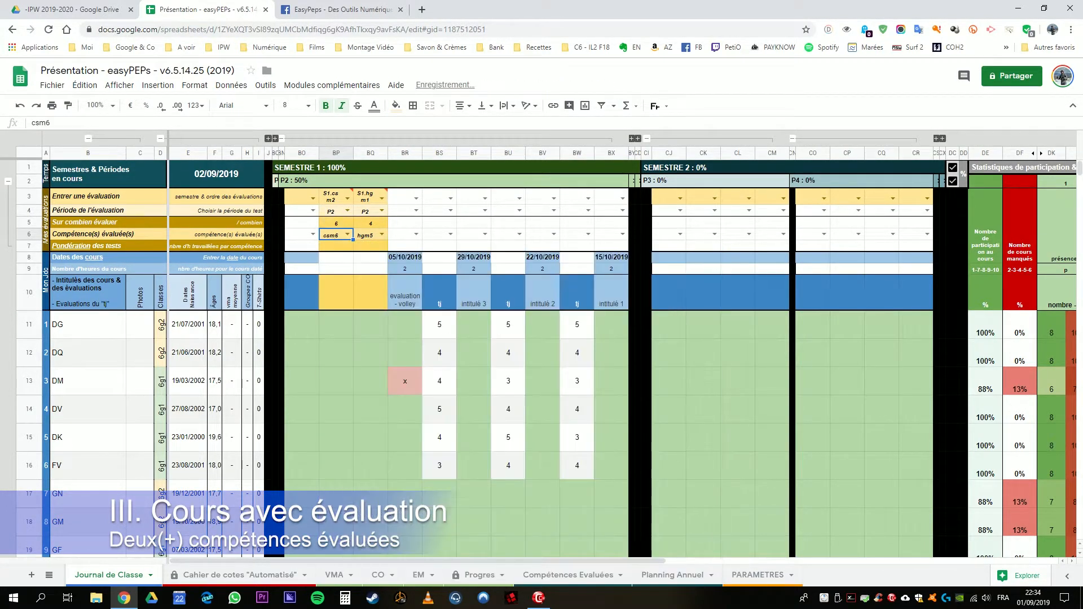
# Step: Title the two evaluations "volley - csm" in BP10 and "volley - hgm" in BQ10
pyautogui.click(371, 246)
pyautogui.moveTo(371, 246); pyautogui.dragTo(337, 198)
pyautogui.click(371, 292)
pyautogui.write('volley')
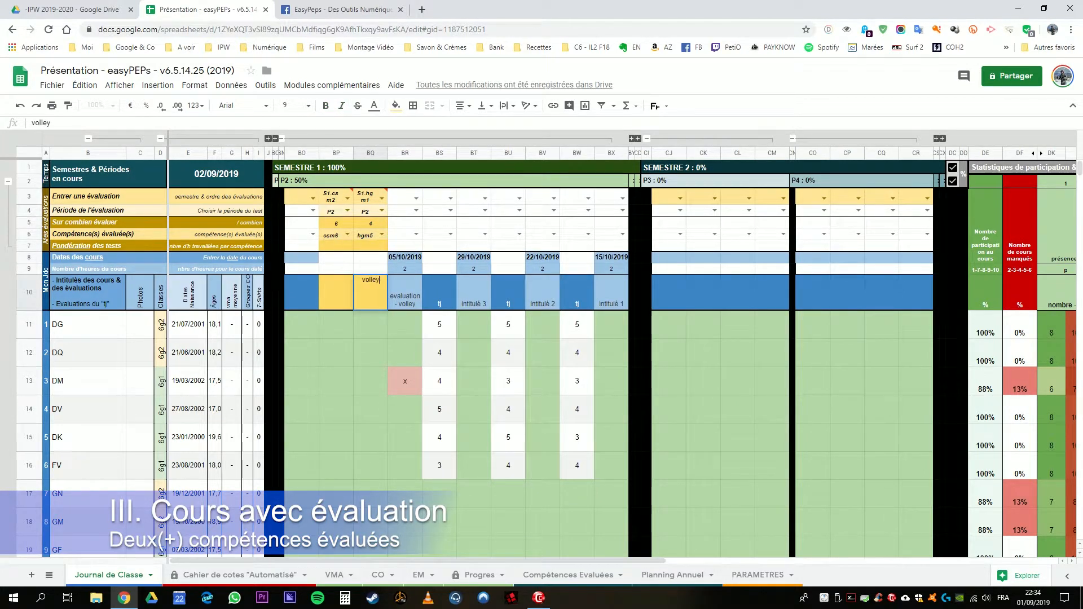
pyautogui.press('Return')
pyautogui.click(337, 292)
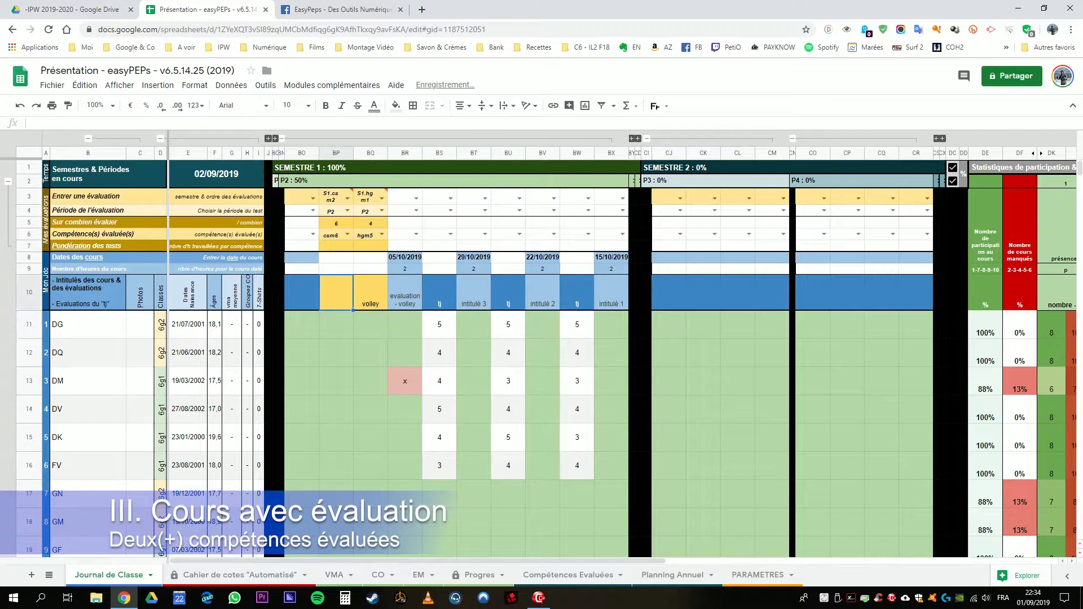
pyautogui.write('volley')
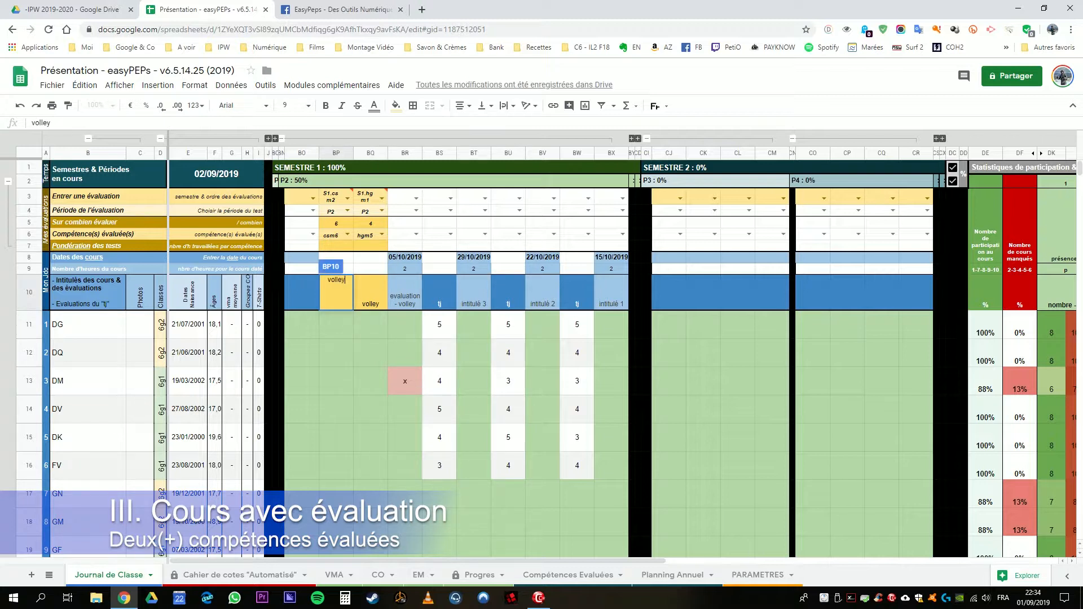
pyautogui.write(' - csm')
pyautogui.press('Tab')
pyautogui.write('volley')
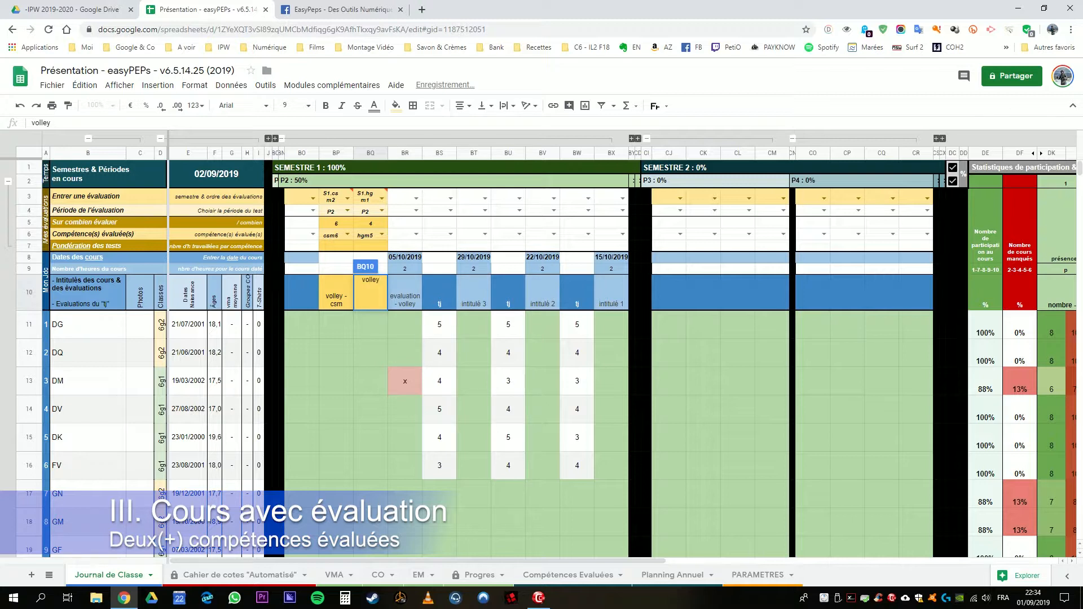
pyautogui.write(' - hgm')
pyautogui.press('Return')
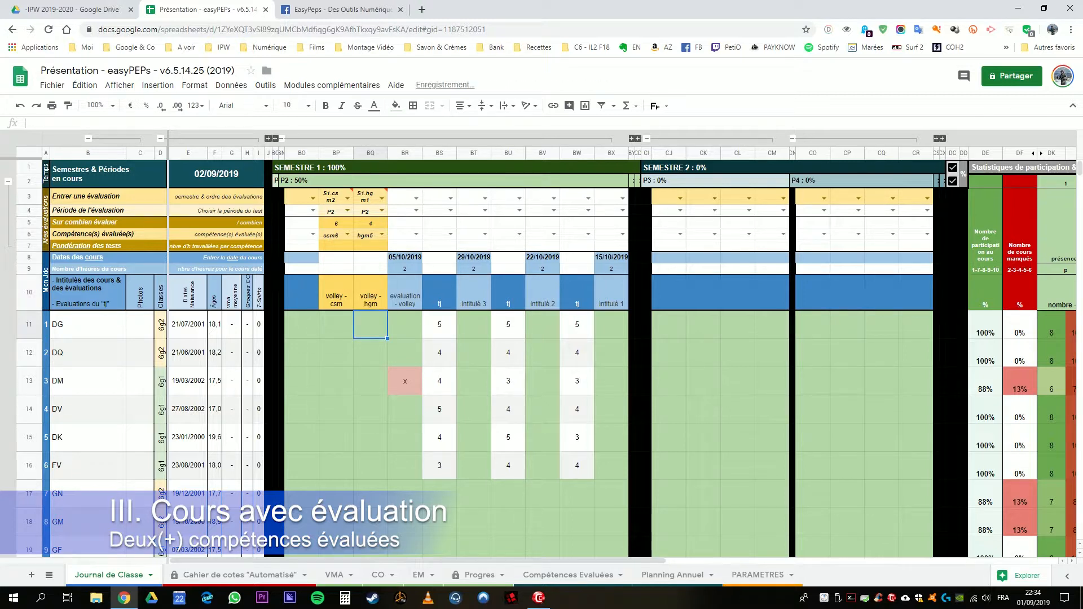
# Step: Examine the weighting cells of both volley evaluations and compare them with the number of hours of each course in row 9
pyautogui.moveTo(336, 293); pyautogui.dragTo(371, 292)
pyautogui.moveTo(336, 246); pyautogui.dragTo(371, 246)
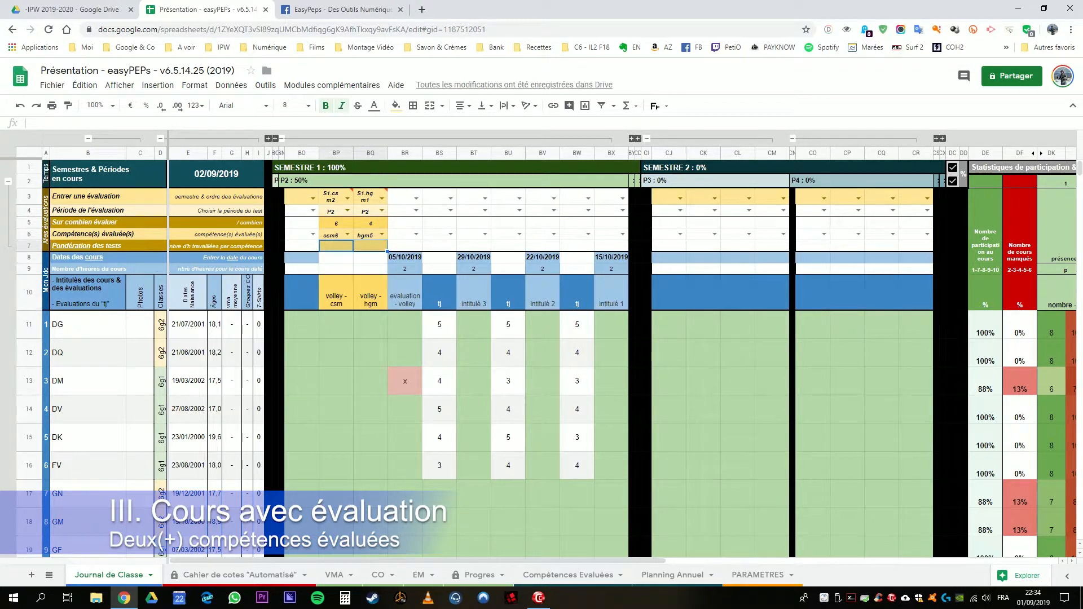
pyautogui.click(405, 269)
pyautogui.click(473, 270)
pyautogui.click(543, 269)
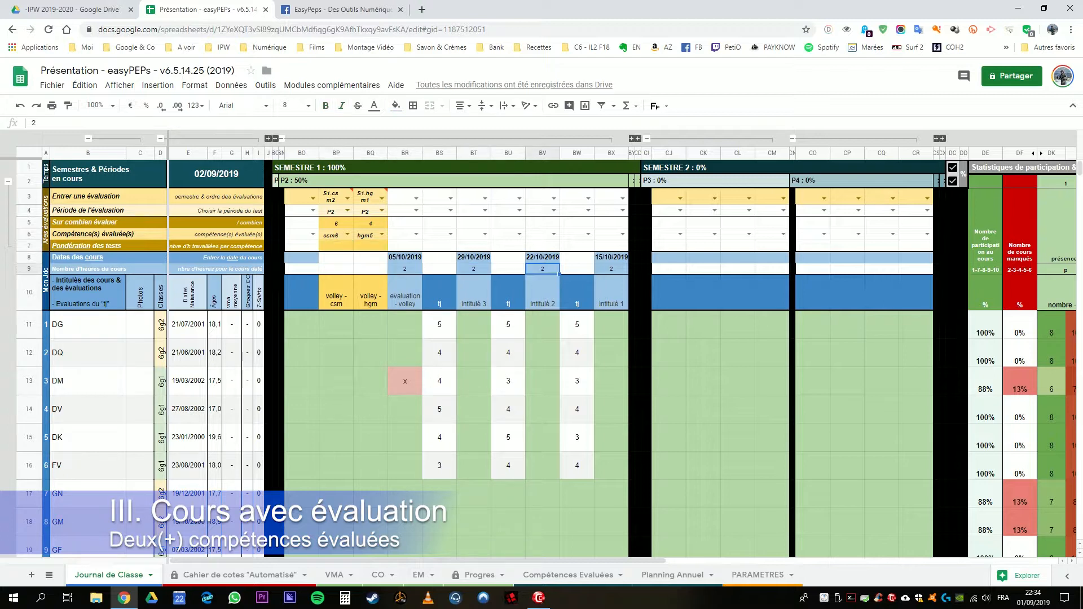
pyautogui.click(611, 269)
pyautogui.moveTo(336, 246); pyautogui.dragTo(371, 246)
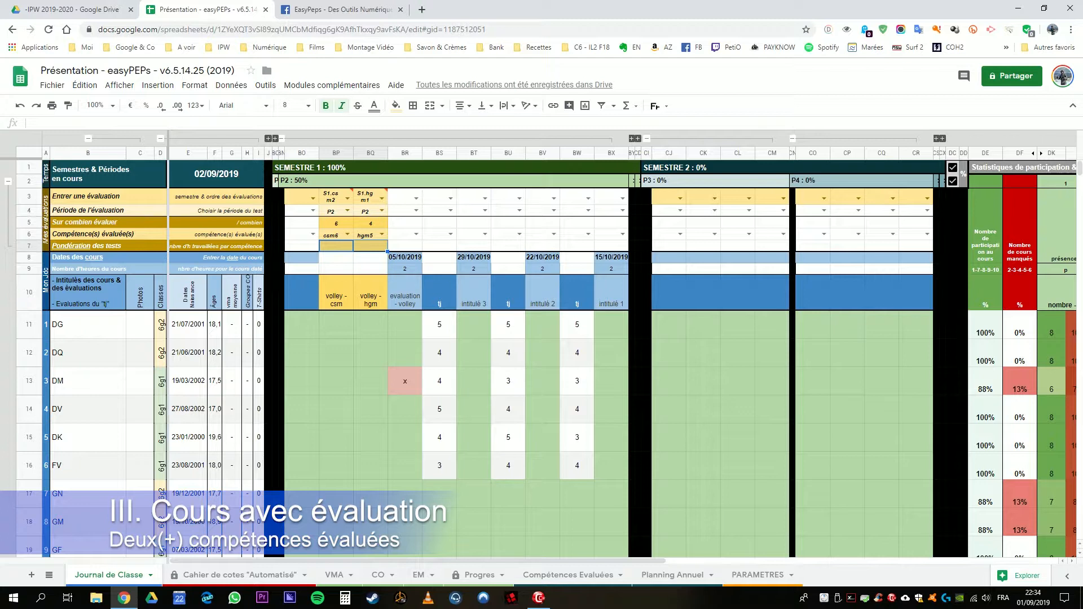
pyautogui.moveTo(370, 246); pyautogui.dragTo(336, 246)
pyautogui.moveTo(336, 196); pyautogui.dragTo(371, 296)
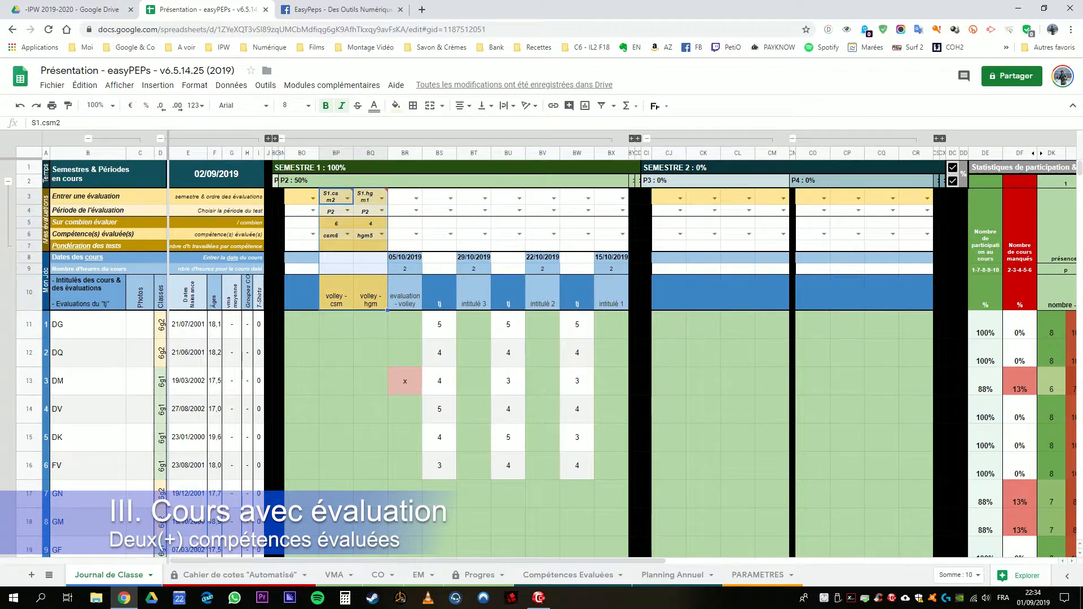
# Step: Try a weighting of 2 for both volley evaluations in BP7 and BQ7
pyautogui.click(336, 246)
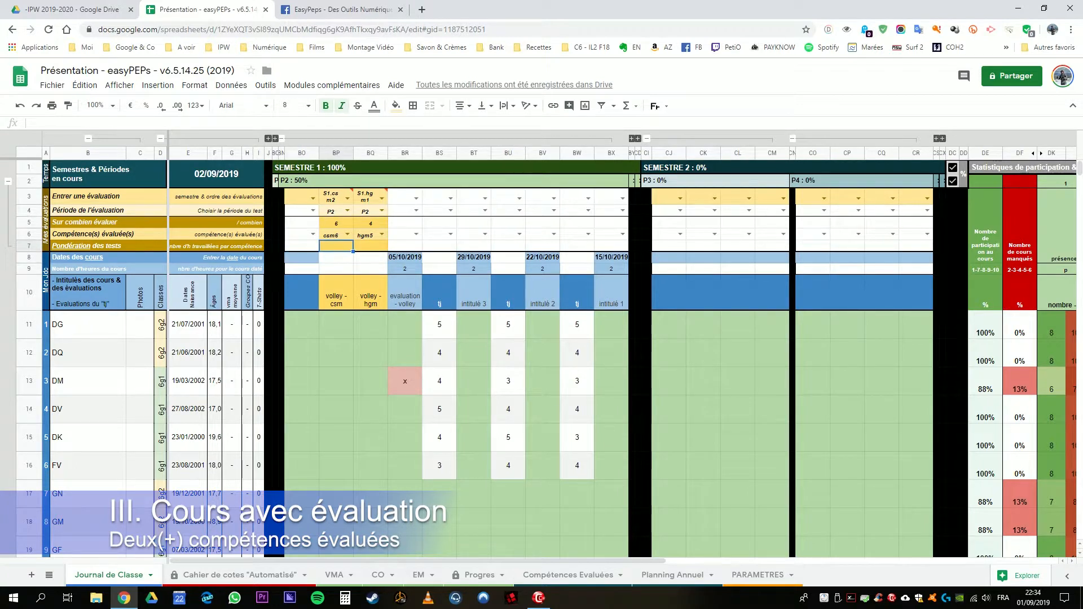
pyautogui.write('2')
pyautogui.press('Tab')
pyautogui.write('2')
pyautogui.press('Tab')
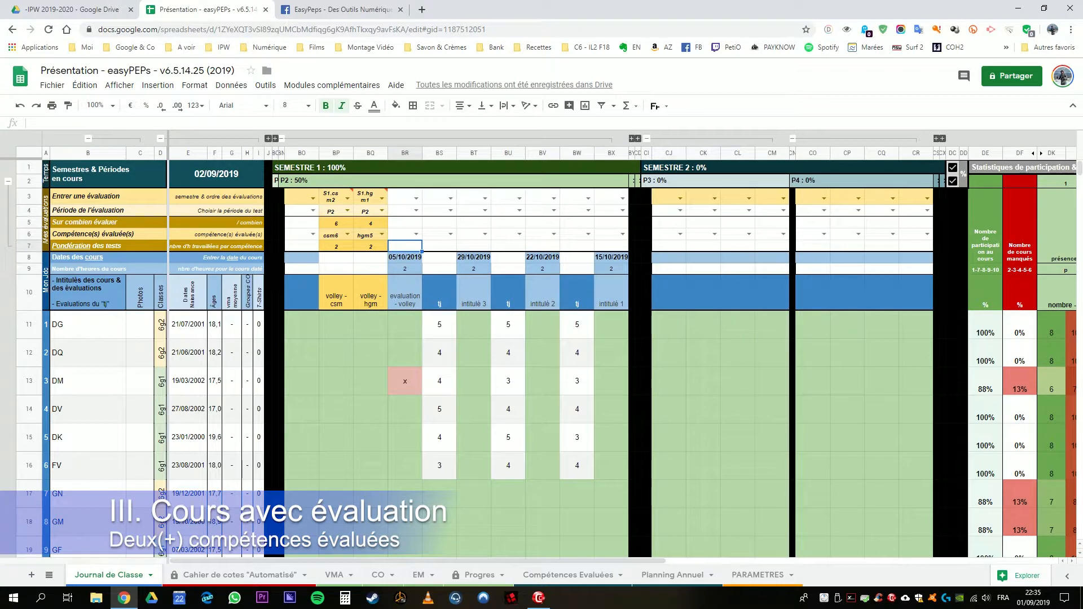
# Step: Try weightings of 3 for volley - csm in BP7 and 1 for volley - hgm in BQ7
pyautogui.click(336, 246)
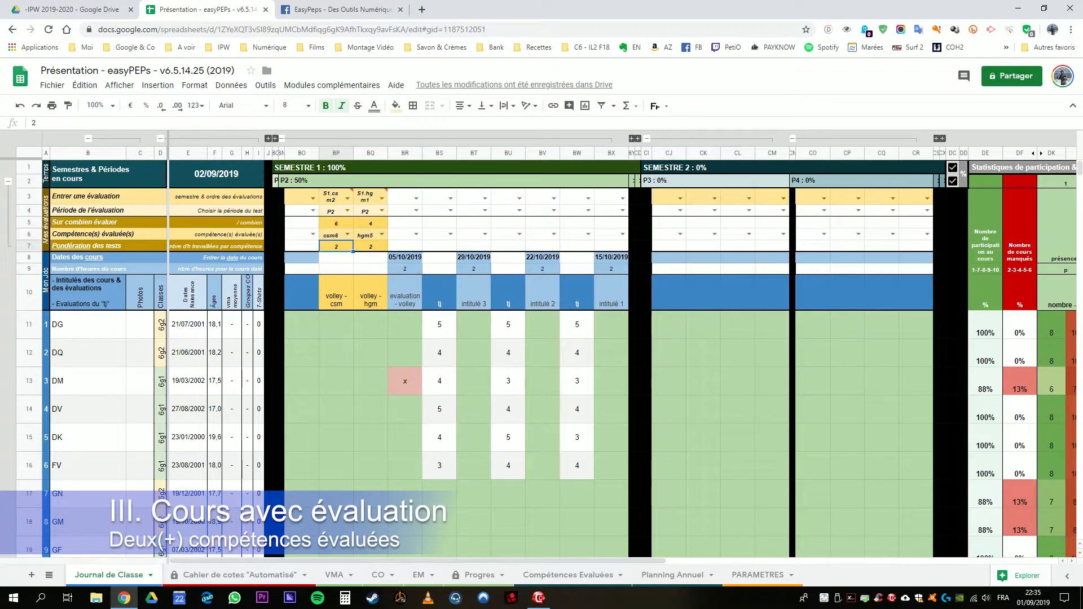
pyautogui.write('3')
pyautogui.press('Tab')
pyautogui.write('1')
pyautogui.press('Tab')
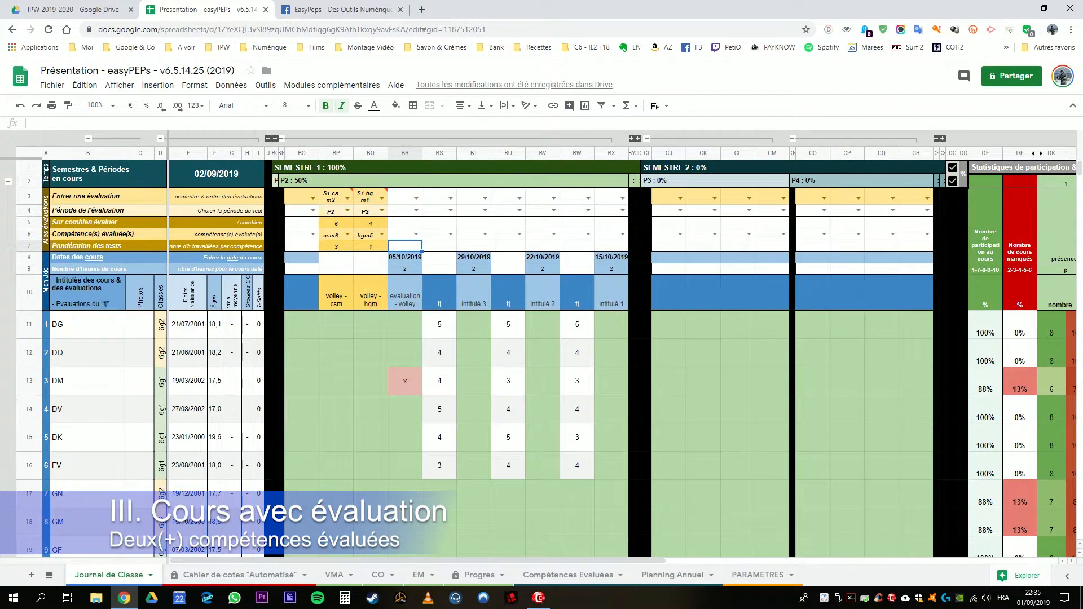
# Step: Enter the volley - hgm scores 3, 2, 4, 3, 4 and 2 for the first six students in BQ11 to BQ16
pyautogui.click(371, 325)
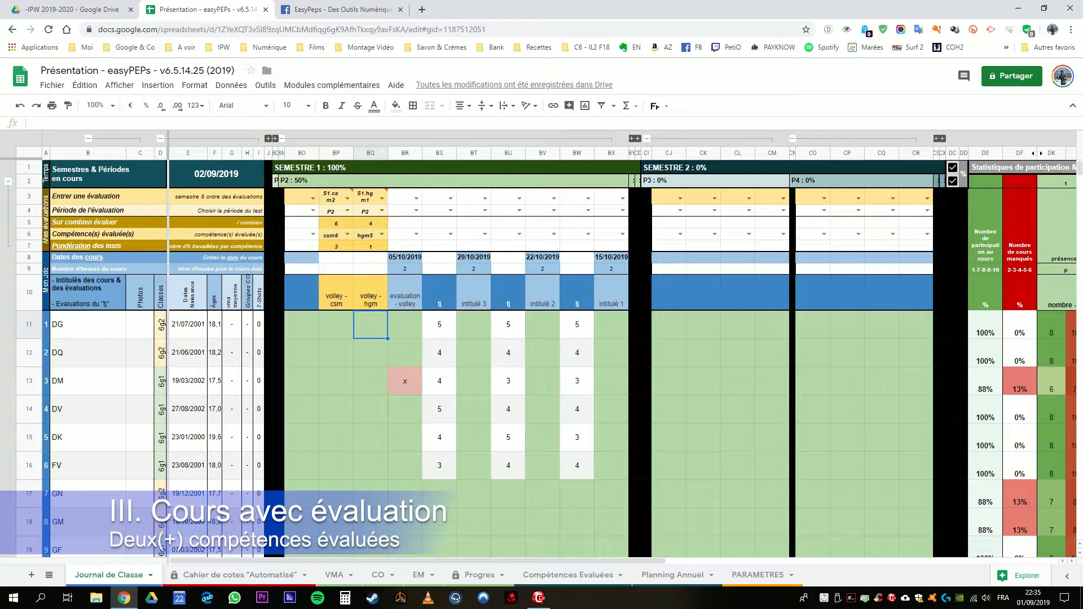
pyautogui.moveTo(371, 197)
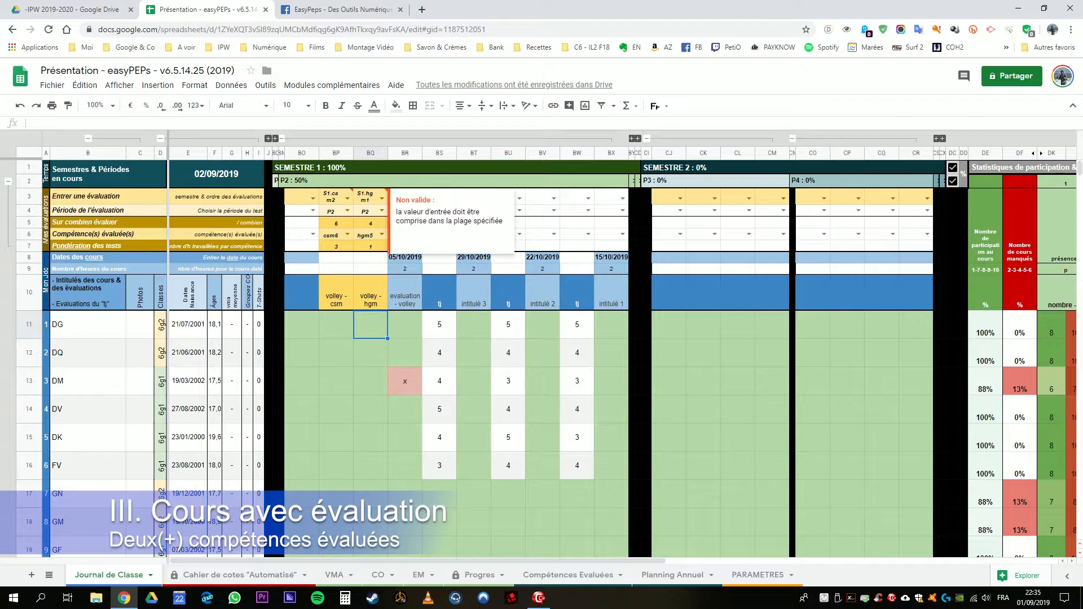
pyautogui.write('3')
pyautogui.press('Return')
pyautogui.write('2')
pyautogui.press('Return')
pyautogui.write('4')
pyautogui.press('Return')
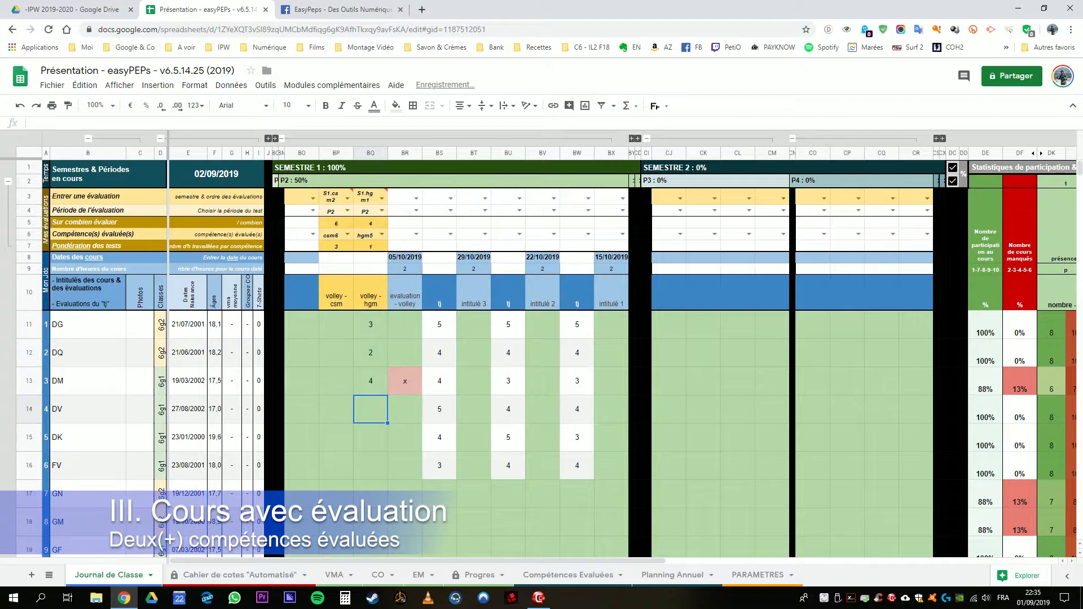
pyautogui.write('3')
pyautogui.press('Return')
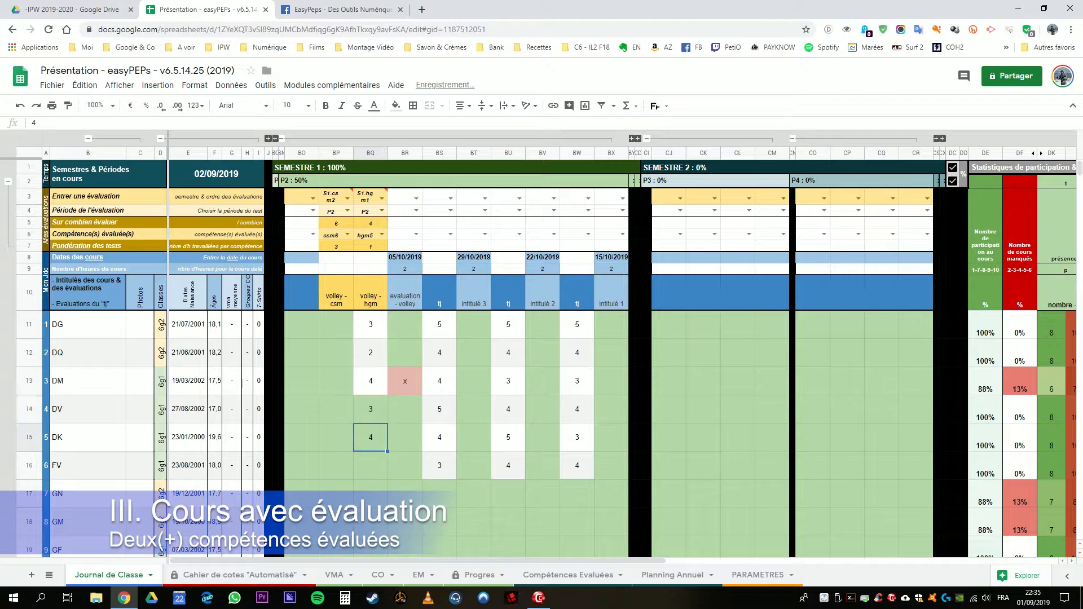
pyautogui.write('4')
pyautogui.press('Return')
pyautogui.write('2')
pyautogui.press('Left')
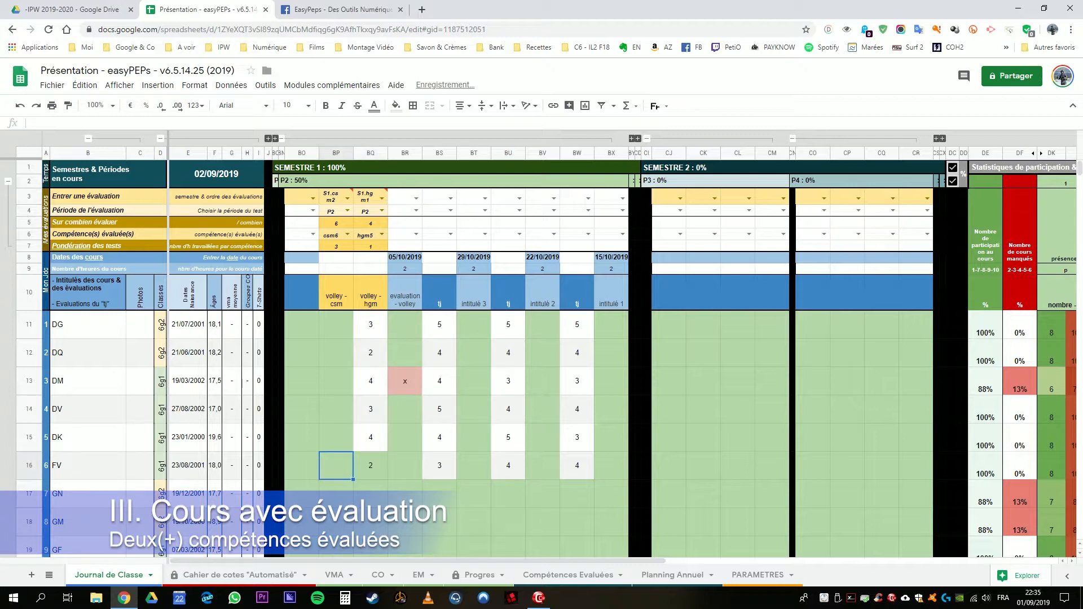
# Step: Enter the volley - csm scores 5, 4, 3, 4, 5 and 3 for the first six students in BP11 to BP16
pyautogui.press('Up')
pyautogui.press('Up')
pyautogui.press('Up')
pyautogui.press('Up')
pyautogui.press('Up')
pyautogui.write('5')
pyautogui.press('Return')
pyautogui.write('4')
pyautogui.press('Return')
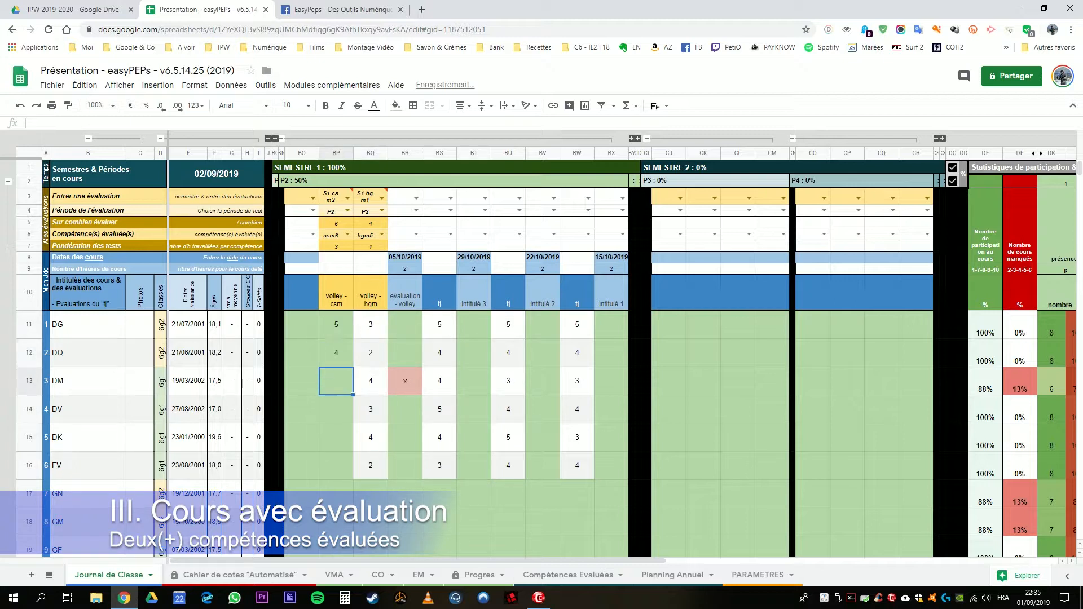
pyautogui.write('3')
pyautogui.press('Return')
pyautogui.write('4')
pyautogui.press('Return')
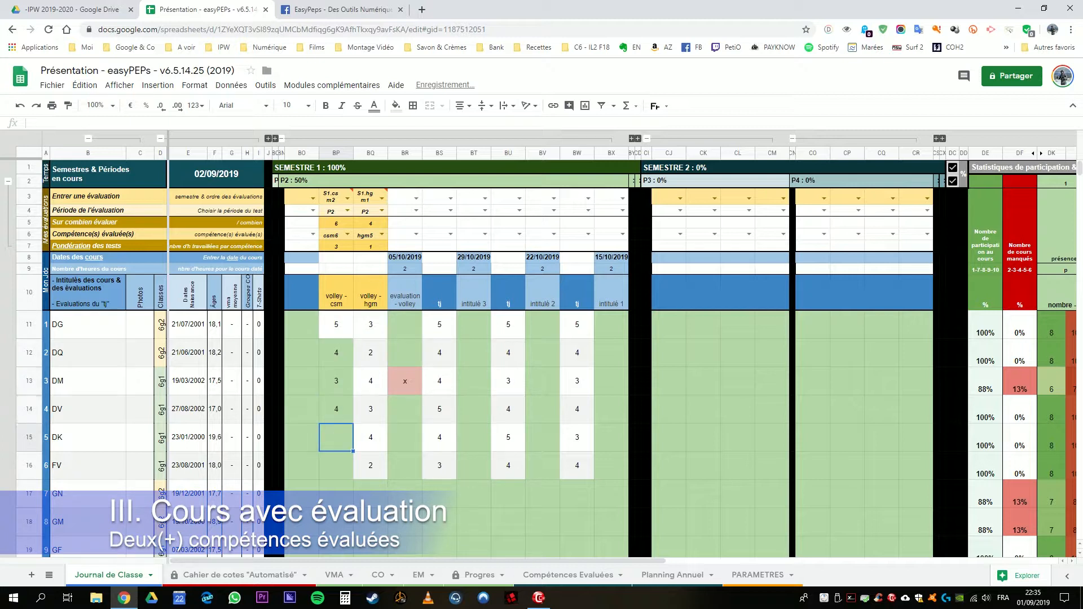
pyautogui.write('5')
pyautogui.press('Return')
pyautogui.write('3')
pyautogui.press('Tab')
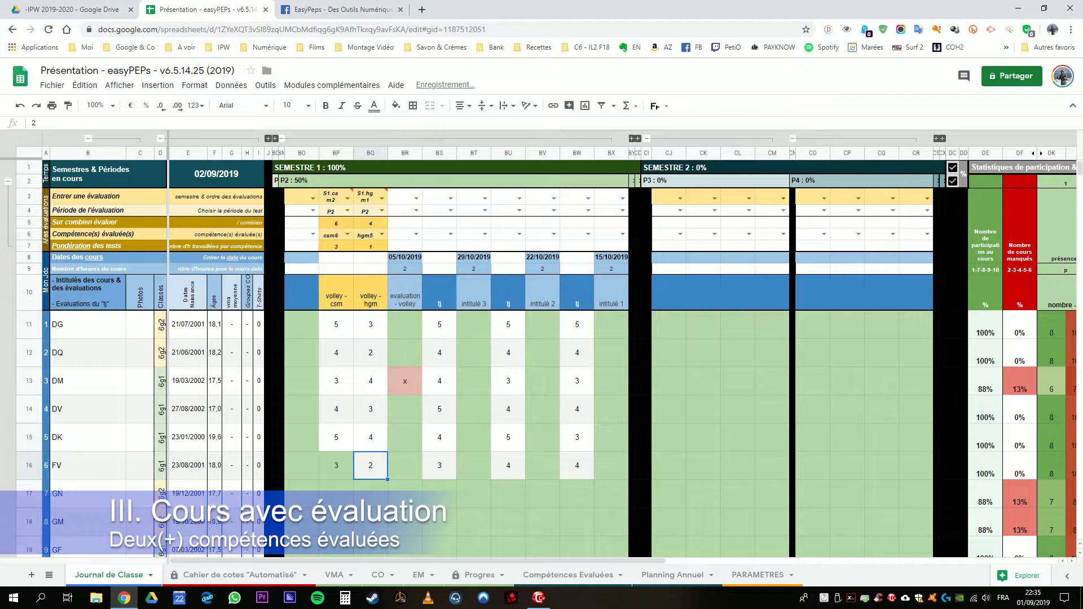
pyautogui.click(405, 437)
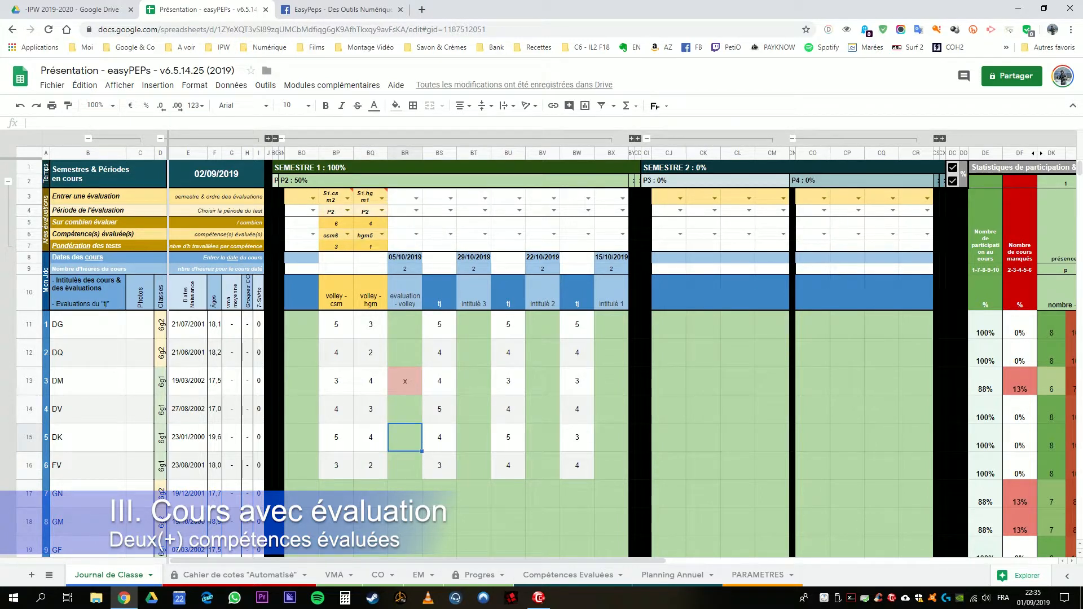
# Step: Check the HAB.GEST. & MOT. and COOP. SOCIO MOT. weighting percentages in the Cahier de cotes "Automatisé" sheet
pyautogui.click(239, 575)
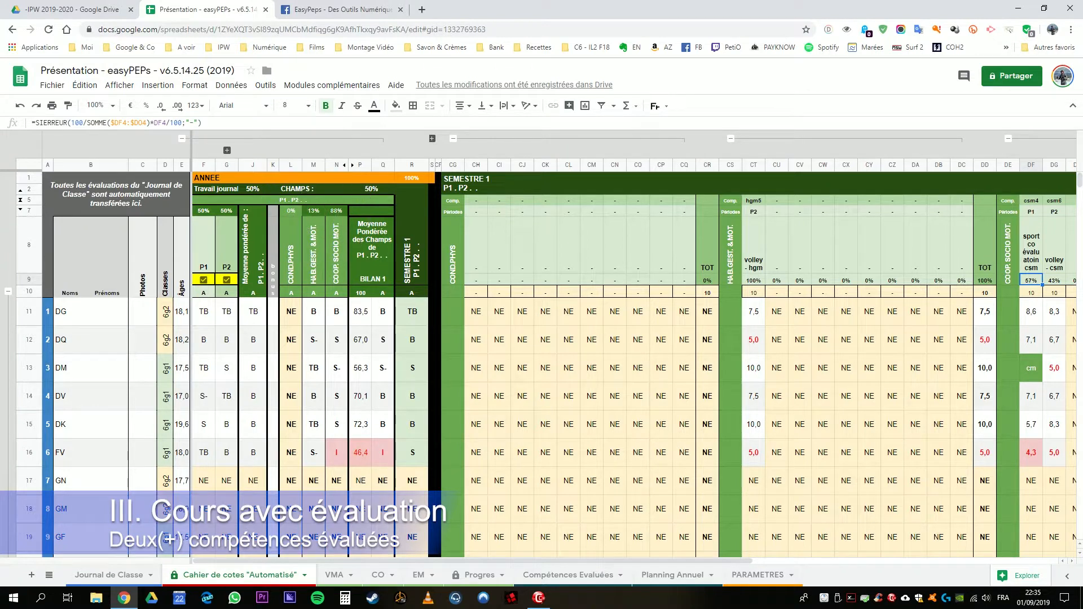
pyautogui.click(314, 210)
pyautogui.click(337, 211)
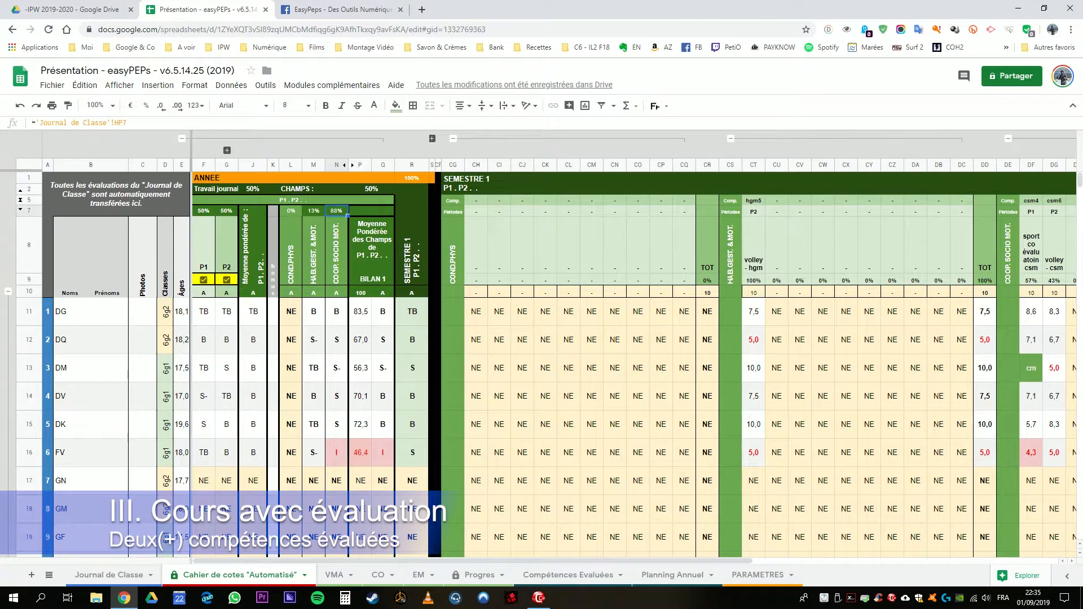
# Step: Back in the Journal de Classe, set the weighting of volley - csm in BP7 to 1 and volley - hgm in BQ7 to 3
pyautogui.click(109, 575)
pyautogui.click(336, 247)
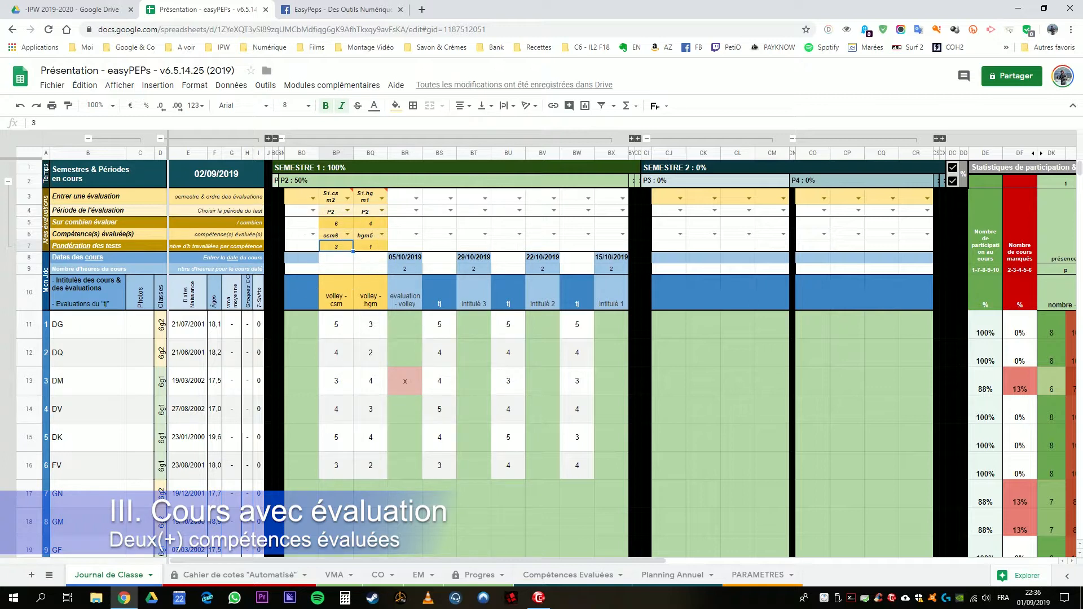
pyautogui.write('1')
pyautogui.press('Tab')
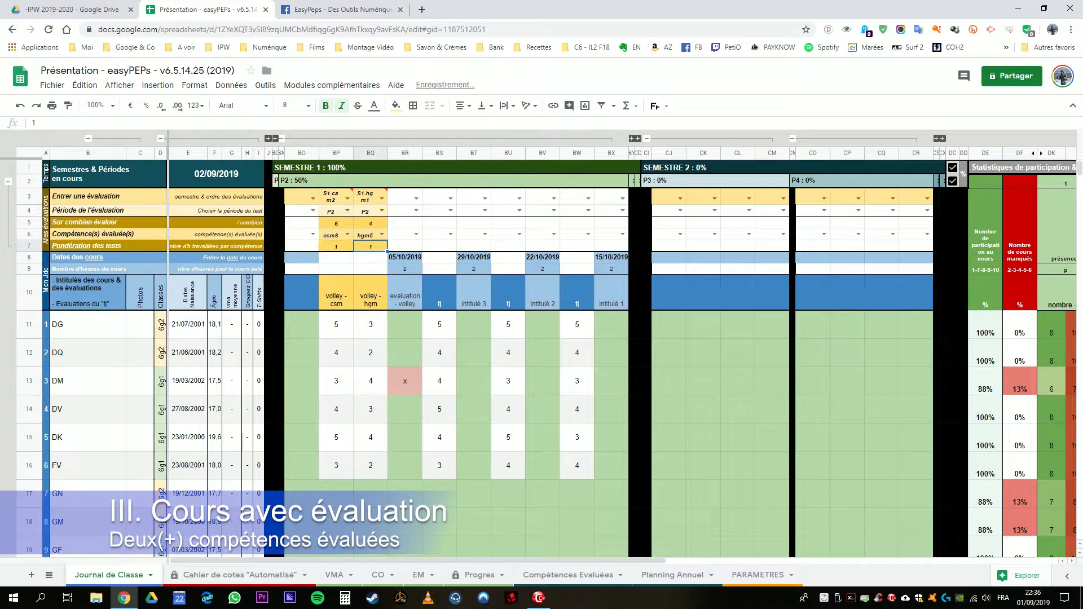
pyautogui.write('3')
pyautogui.press('Tab')
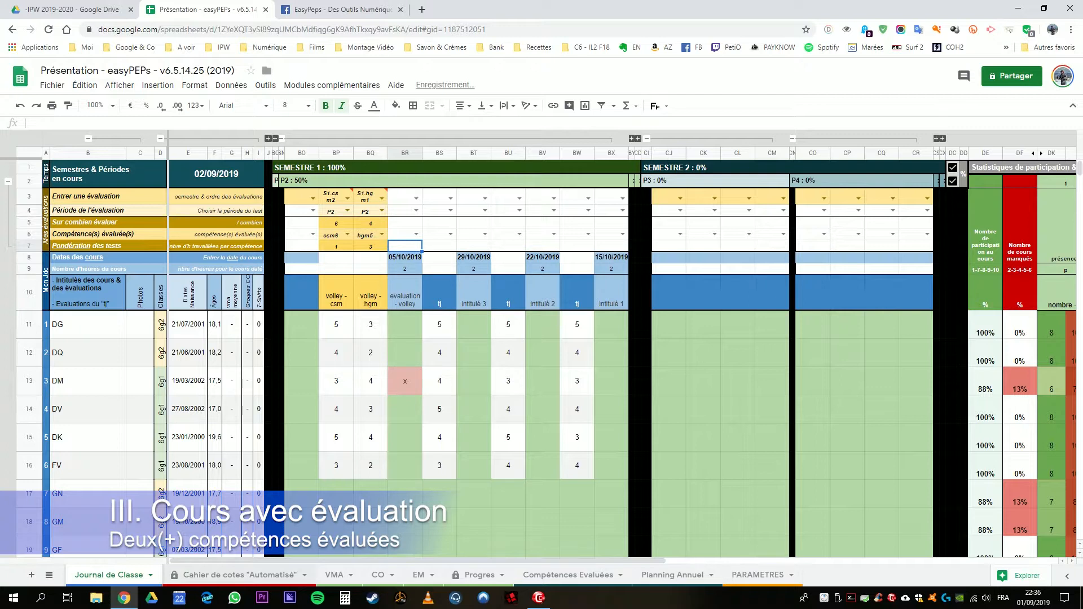
# Step: Review the recalculated competence weightings in the Cahier de cotes "Automatisé" sheet and the title and period of the csm4 evaluation
pyautogui.click(228, 575)
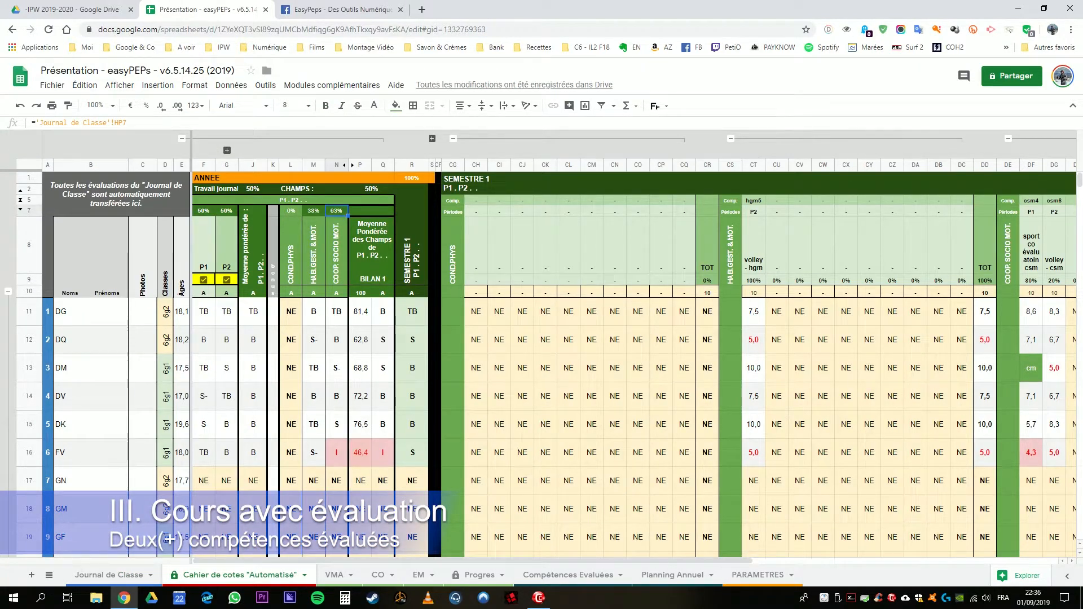
pyautogui.click(310, 211)
pyautogui.click(332, 212)
pyautogui.moveTo(472, 561); pyautogui.dragTo(498, 561)
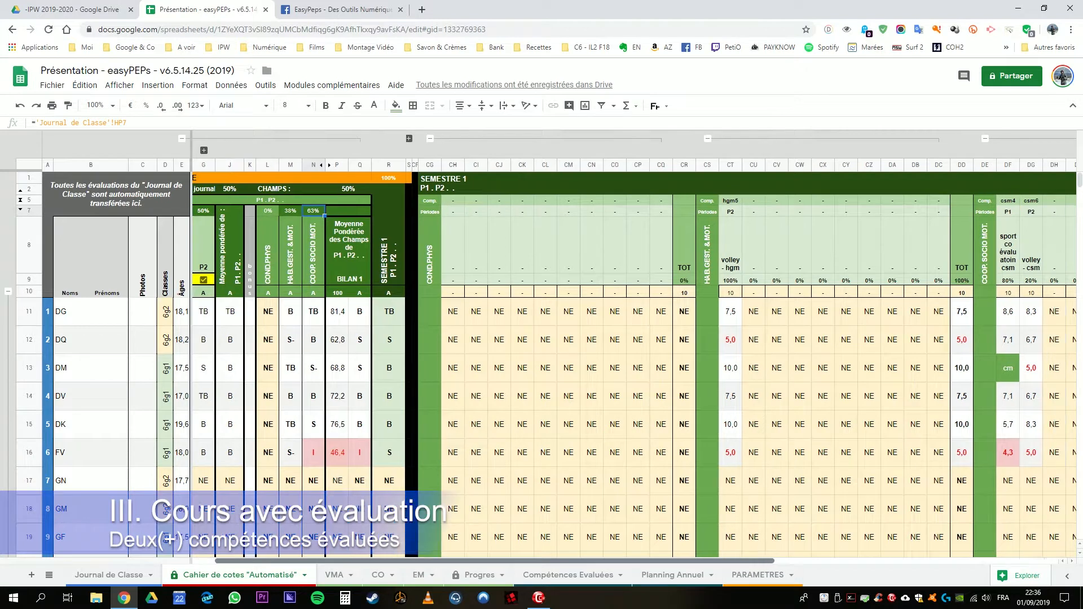
pyautogui.click(1008, 253)
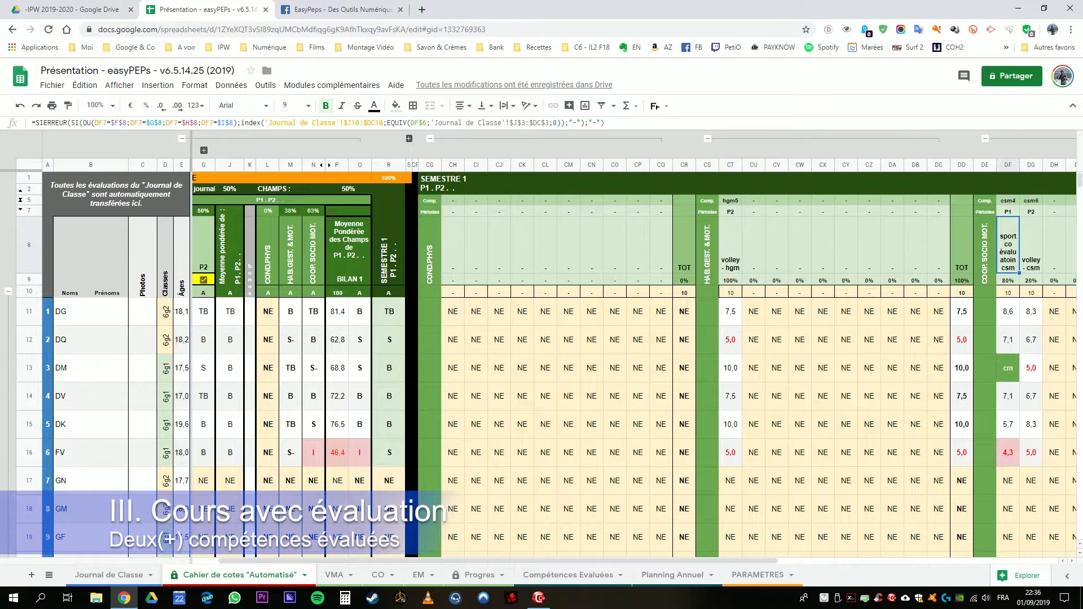
pyautogui.click(1008, 211)
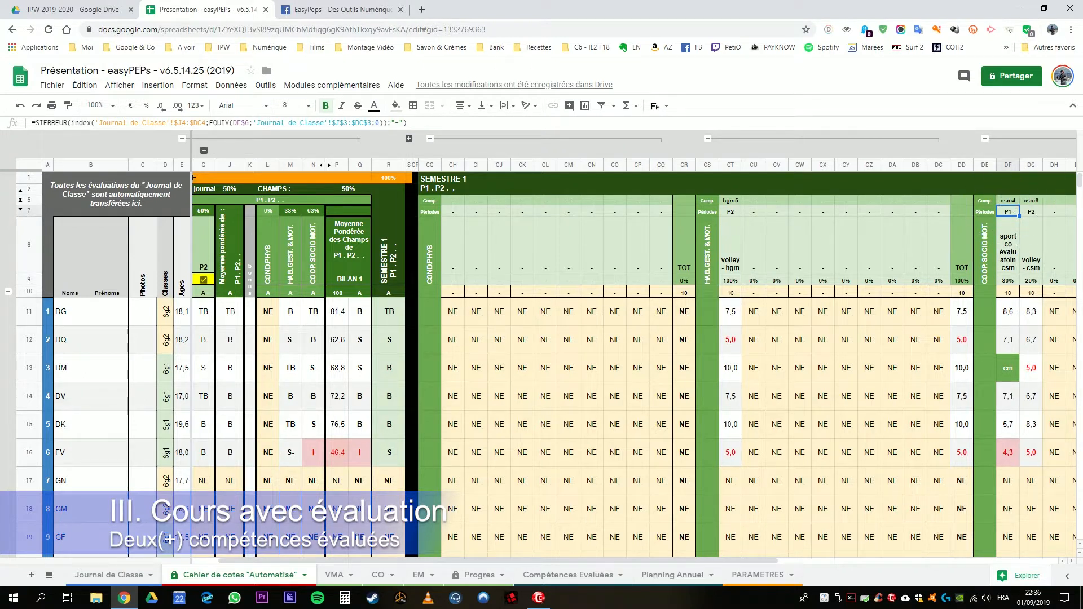
# Step: Check the weightings and the first student's grades for the two COOP. SOCIO MOT. evaluations in the Cahier de cotes "Automatisé" sheet
pyautogui.click(1011, 279)
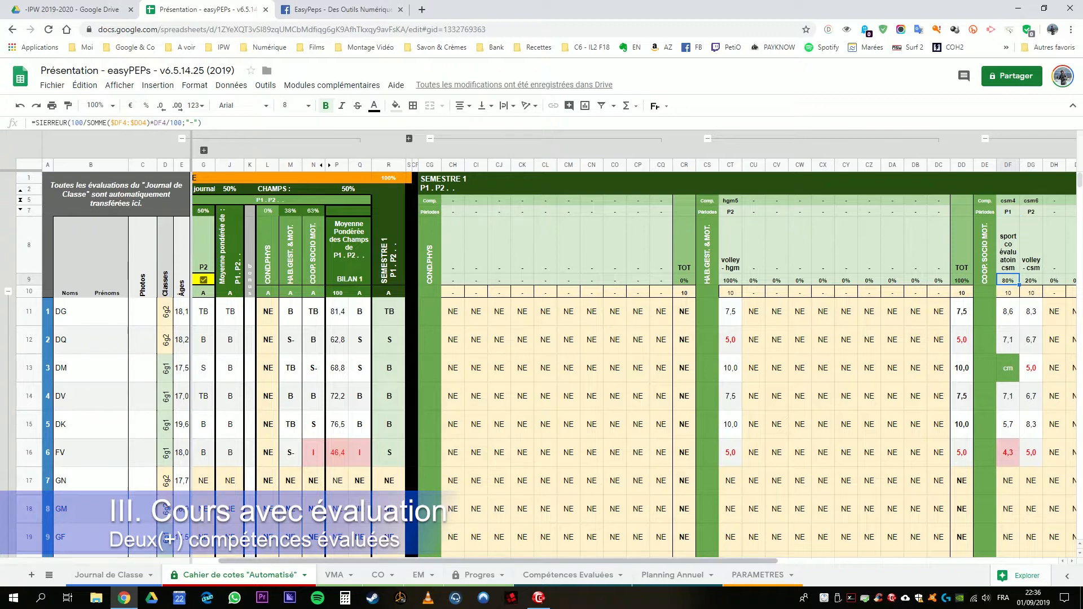
pyautogui.moveTo(671, 562); pyautogui.dragTo(898, 561)
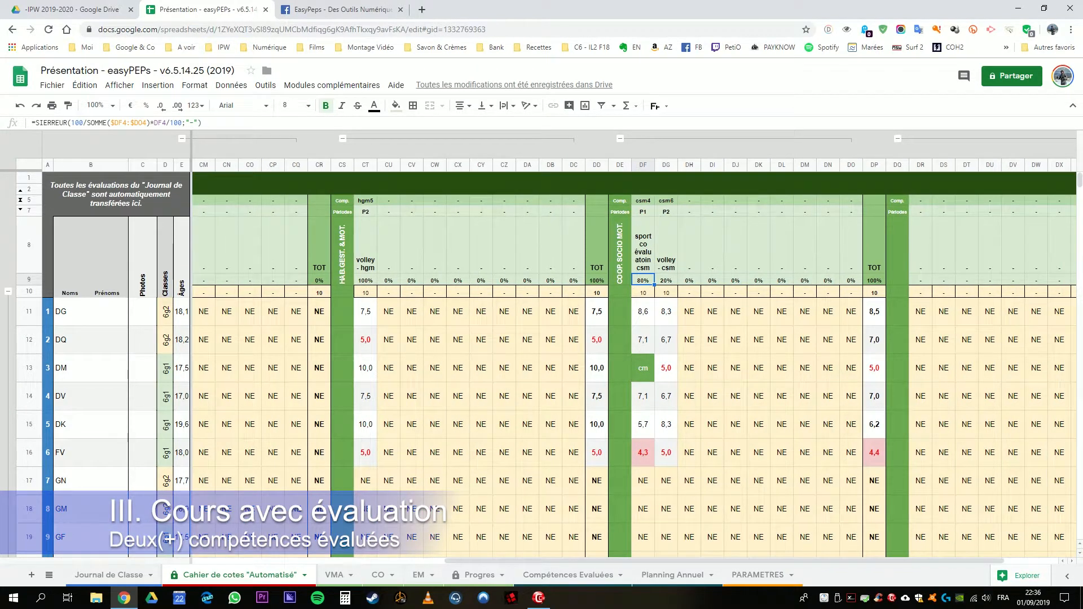
pyautogui.click(670, 280)
pyautogui.moveTo(643, 312); pyautogui.dragTo(668, 312)
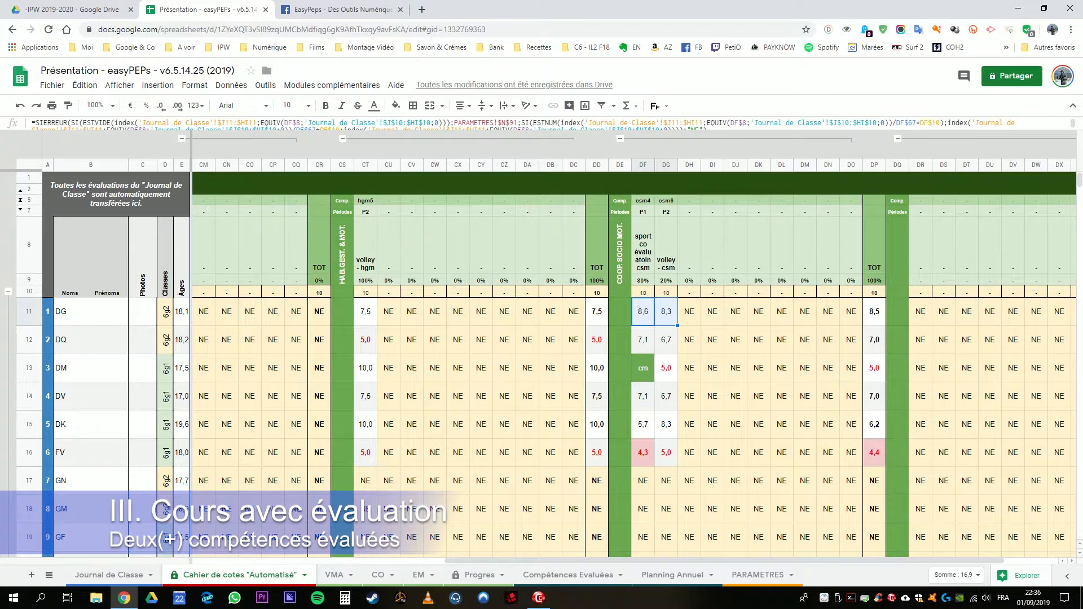
pyautogui.click(758, 575)
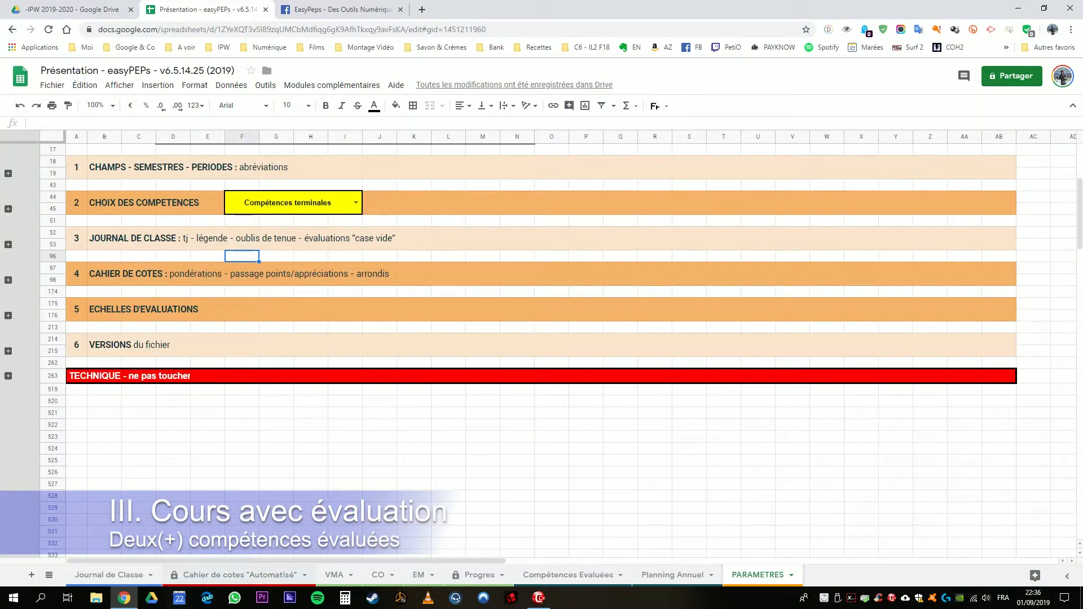
pyautogui.click(218, 575)
pyautogui.moveTo(846, 562); pyautogui.dragTo(597, 561)
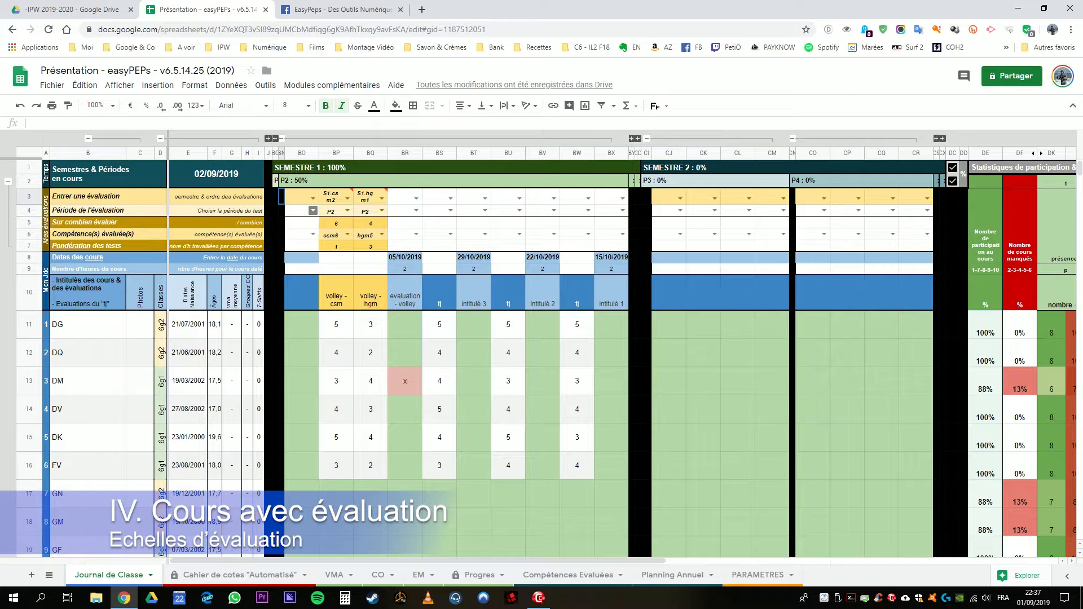
# Step: In the Journal de Classe, expand the P1 columns and retitle the 23/09/2019 course "intitulé - evaluation sport co bases - endurance"
pyautogui.click(302, 292)
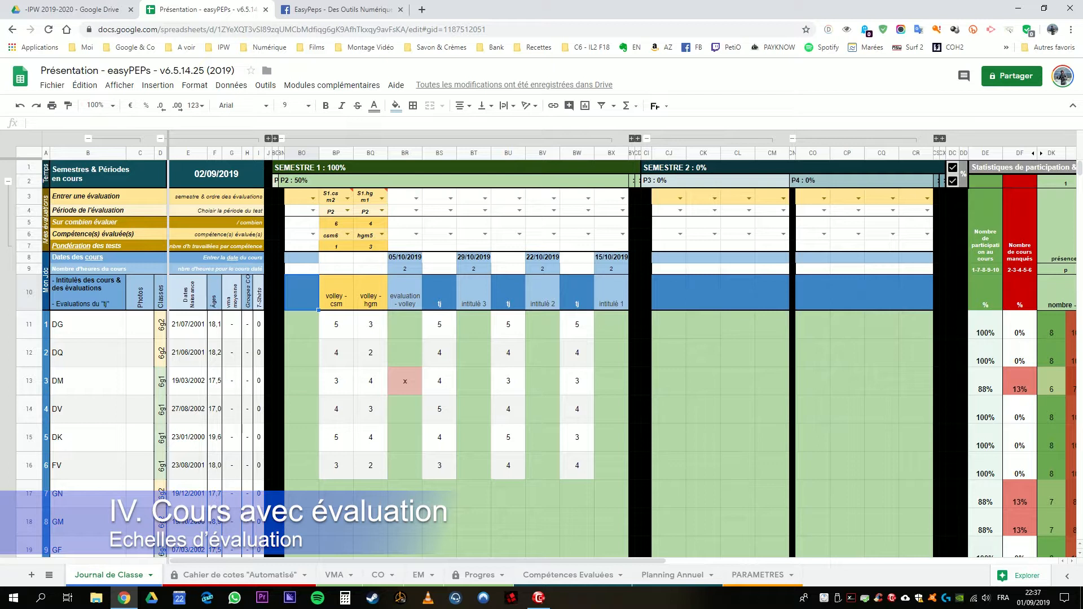
pyautogui.click(440, 293)
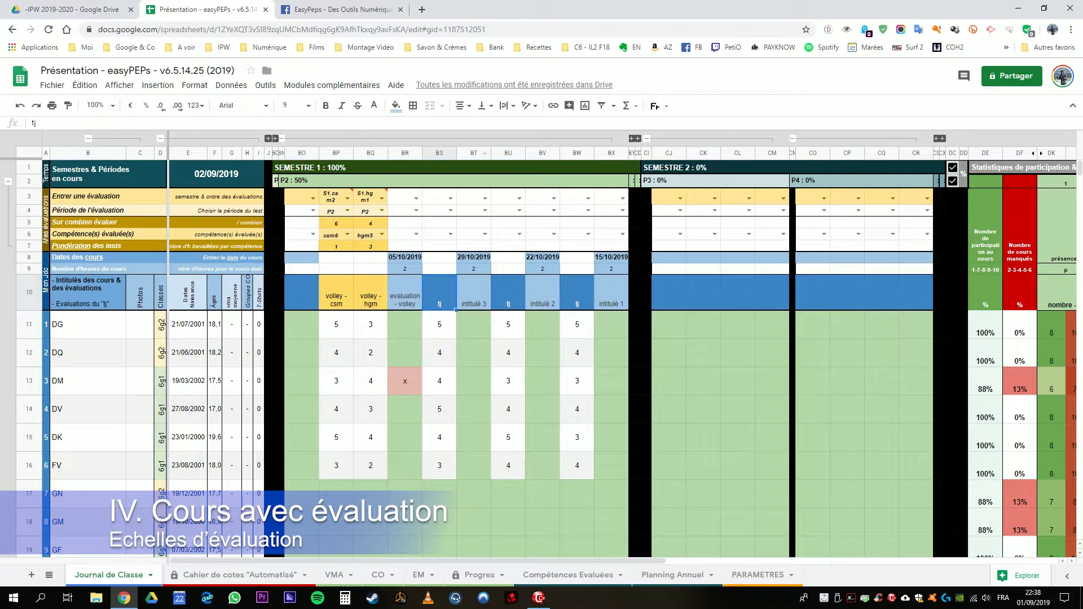
pyautogui.click(274, 138)
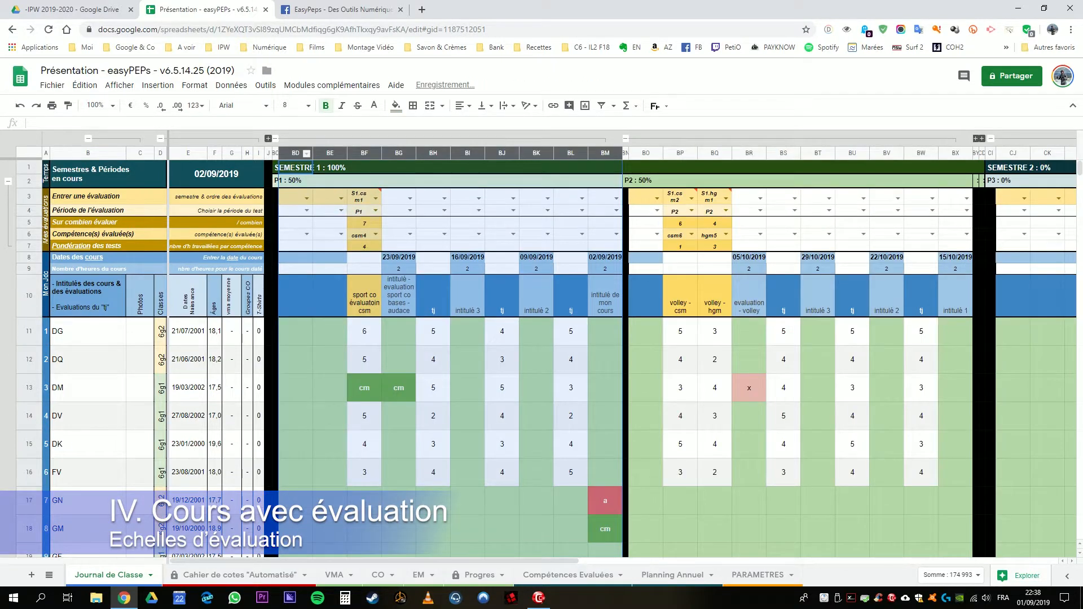
pyautogui.click(365, 296)
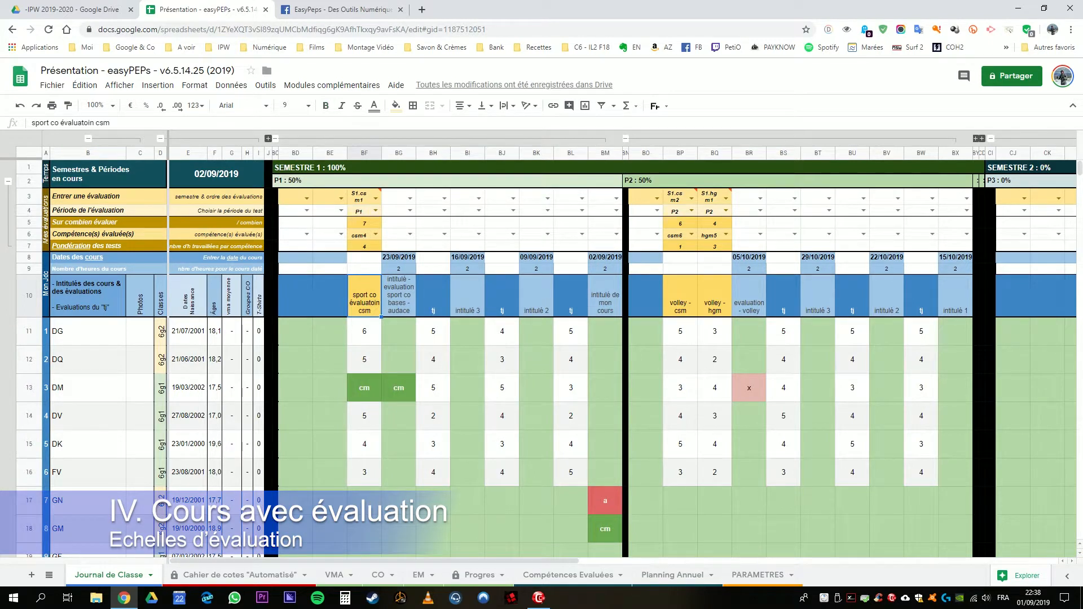
pyautogui.doubleClick(396, 295)
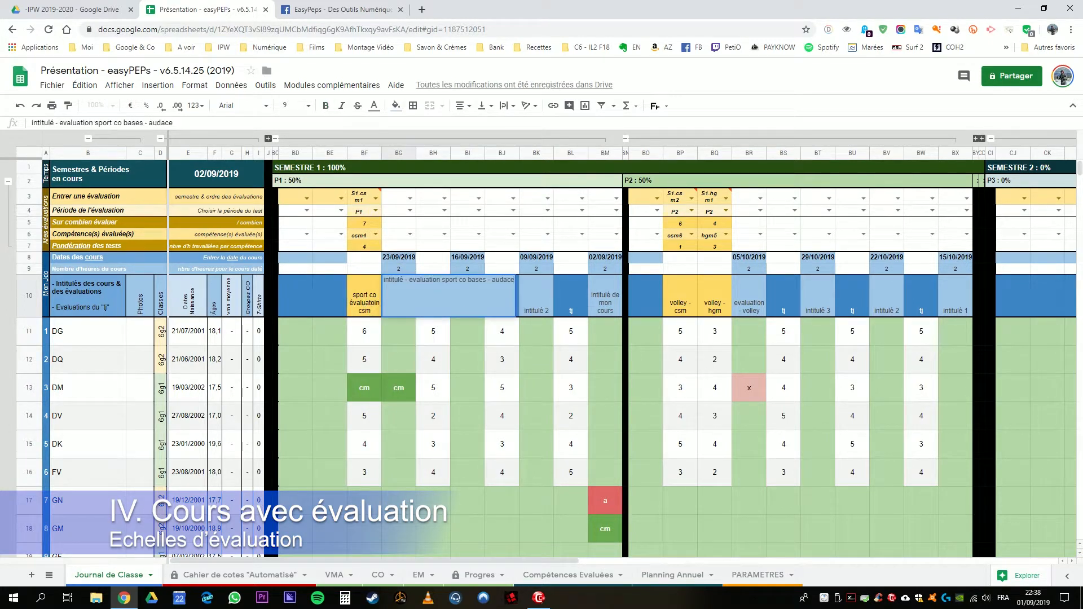
pyautogui.moveTo(492, 280); pyautogui.dragTo(514, 280)
pyautogui.write('endurance')
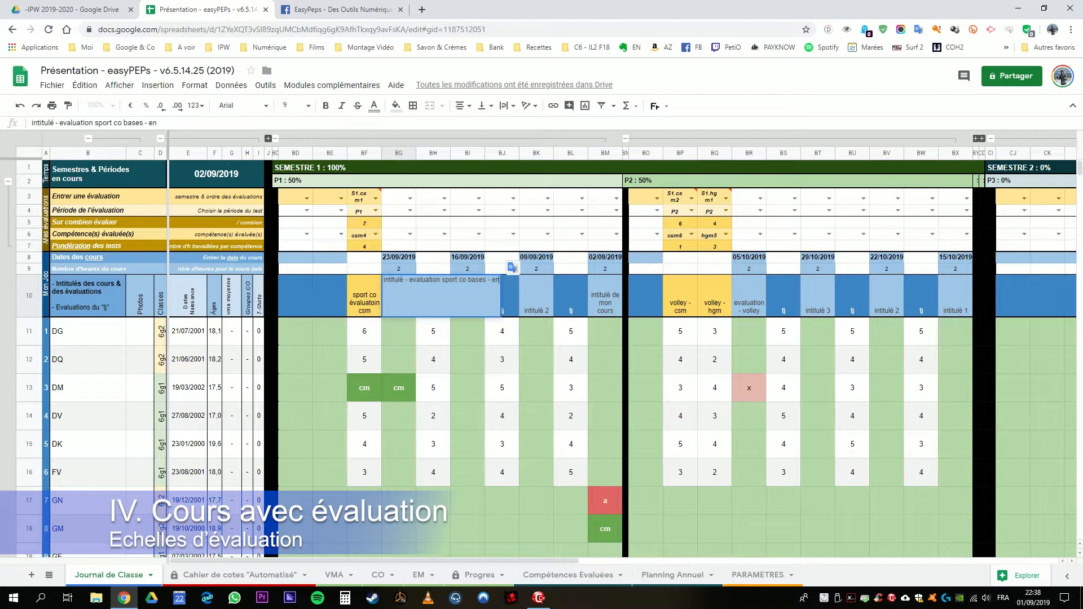
pyautogui.press('Return')
pyautogui.click(398, 299)
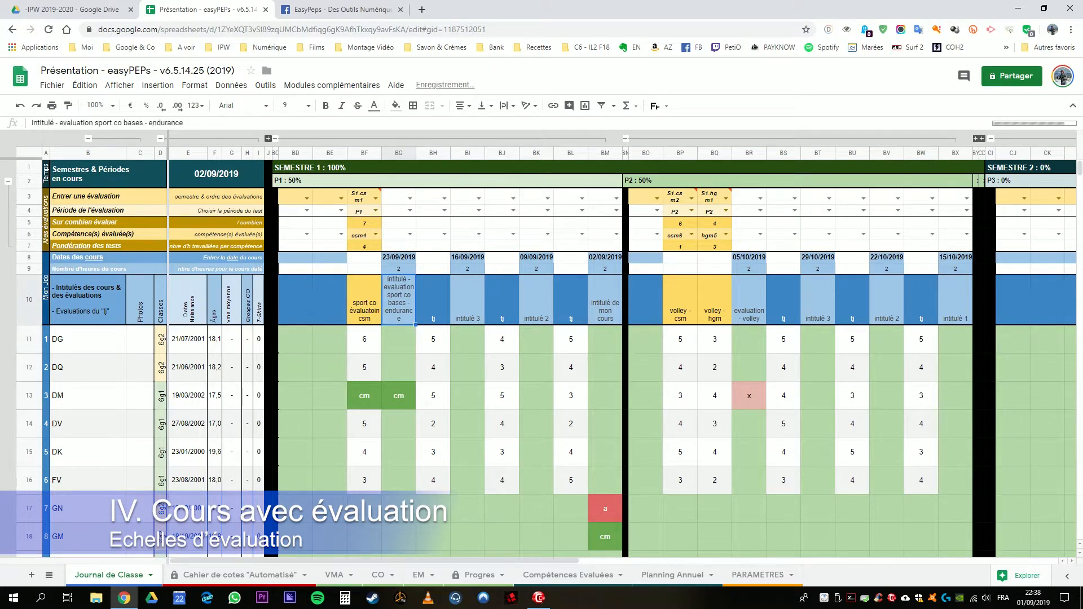
# Step: Clear the P1 sport co csm evaluation in column BF, from its evaluation code down to the sixth student's score
pyautogui.click(330, 300)
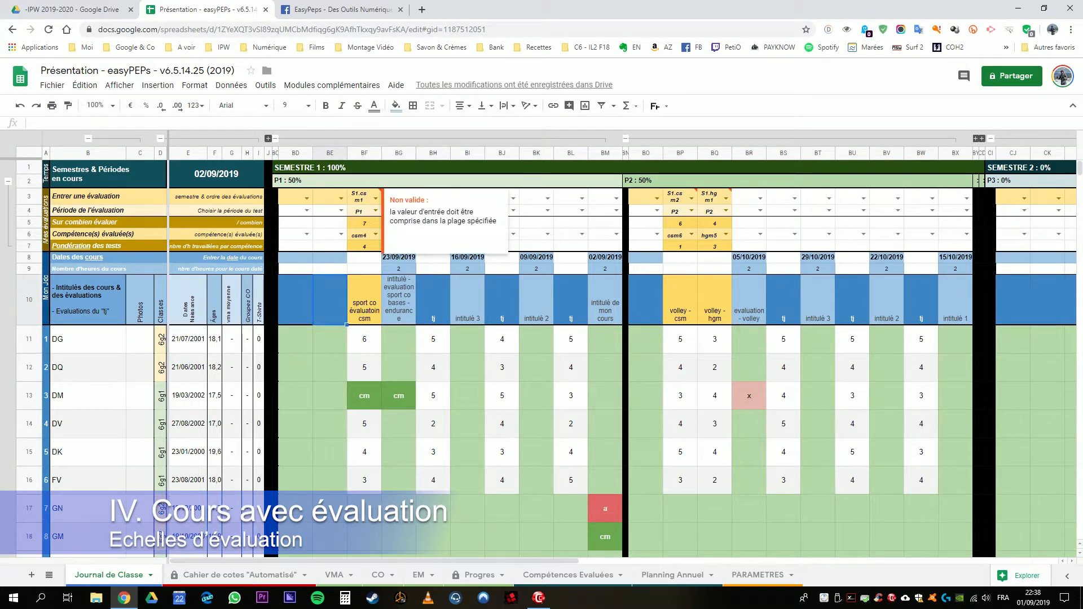
pyautogui.moveTo(365, 196); pyautogui.dragTo(364, 480)
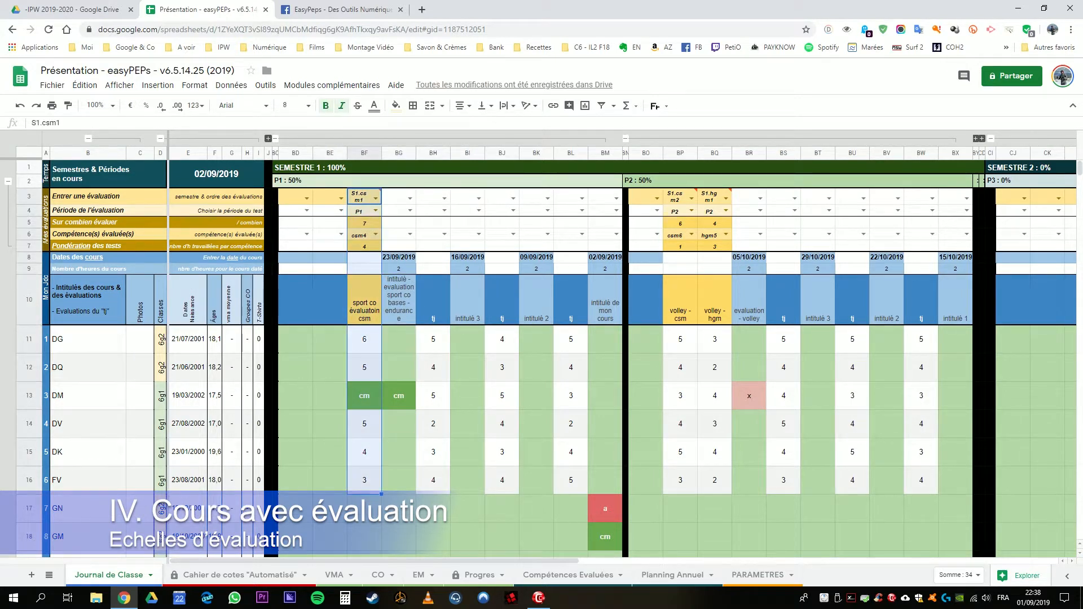
pyautogui.press('Delete')
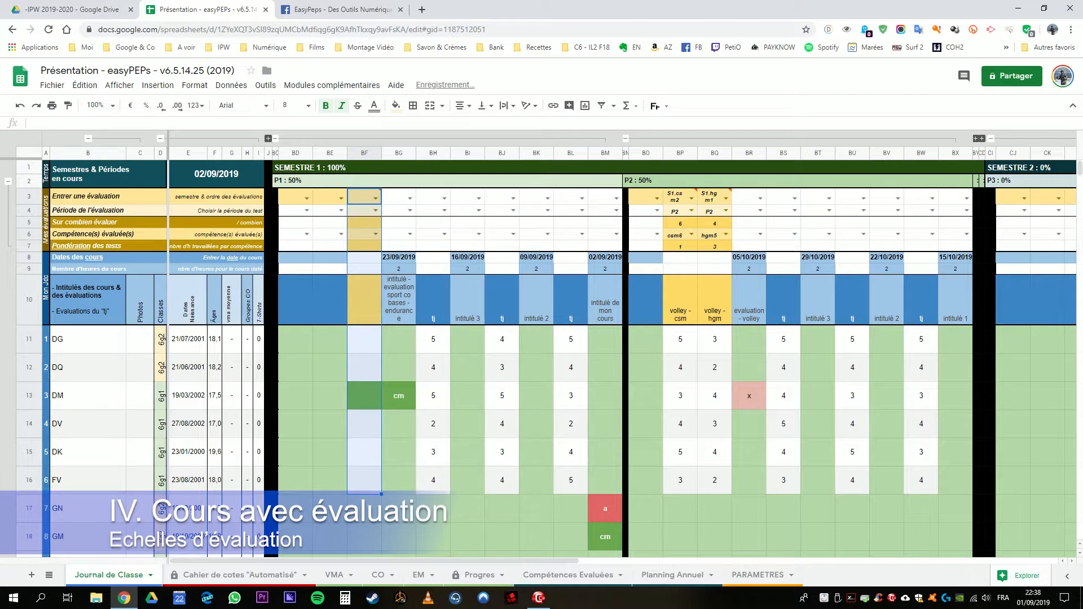
pyautogui.click(399, 300)
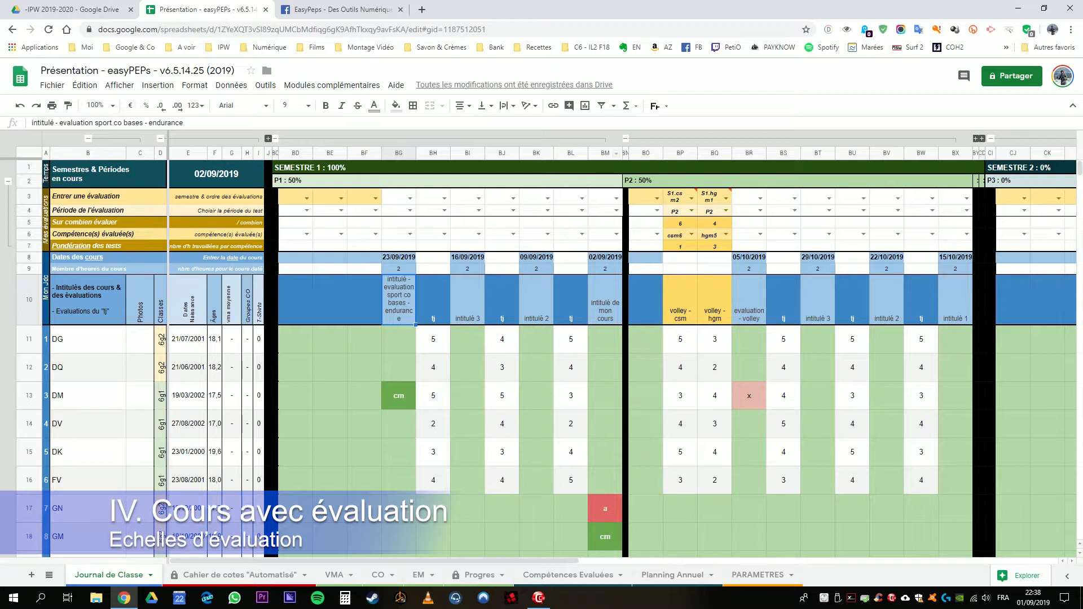
# Step: Set up a new evaluation in column BF with code S1.cp1, period P1 and a maximum of 10
pyautogui.click(373, 199)
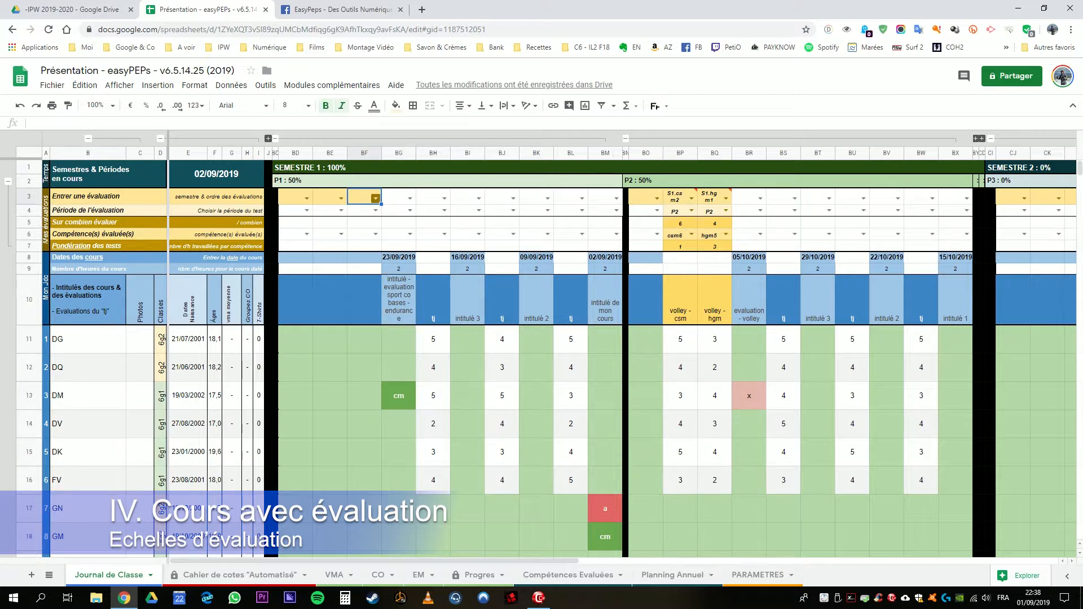
pyautogui.click(376, 198)
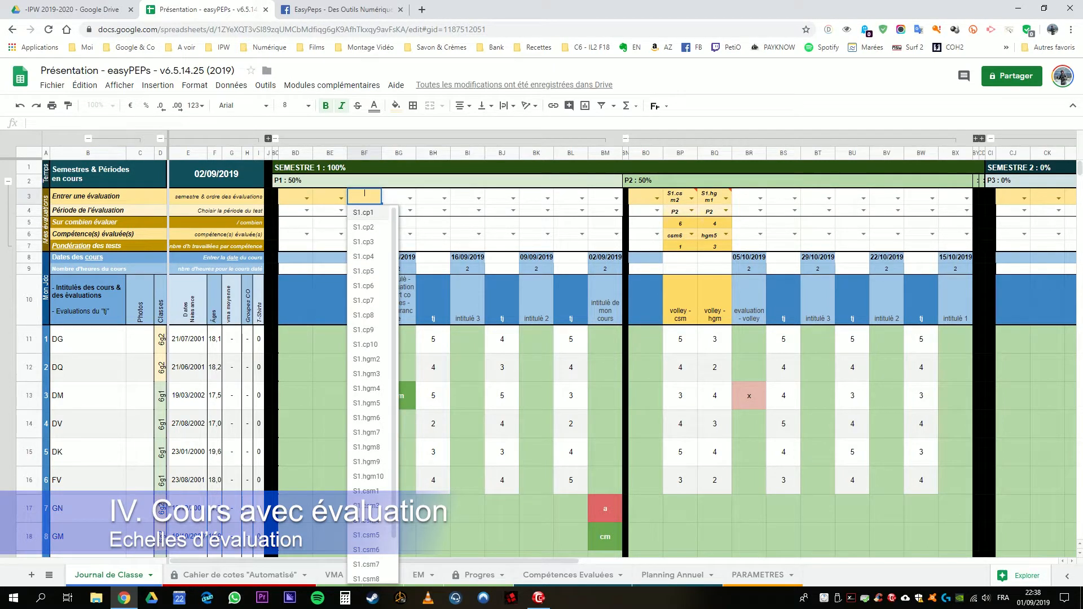
pyautogui.click(364, 213)
pyautogui.doubleClick(365, 209)
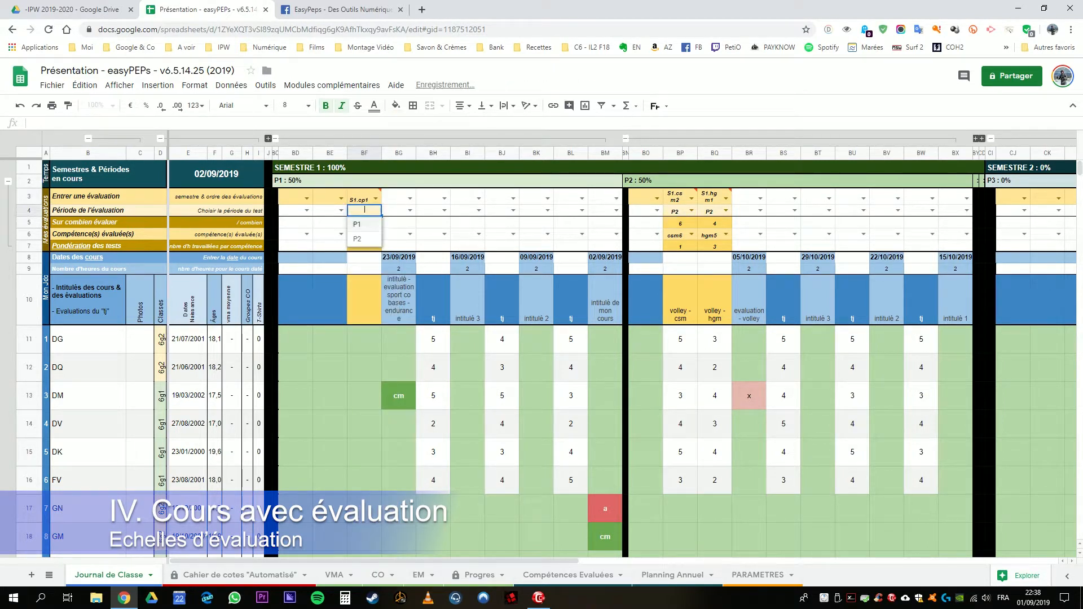
pyautogui.click(363, 225)
pyautogui.click(365, 223)
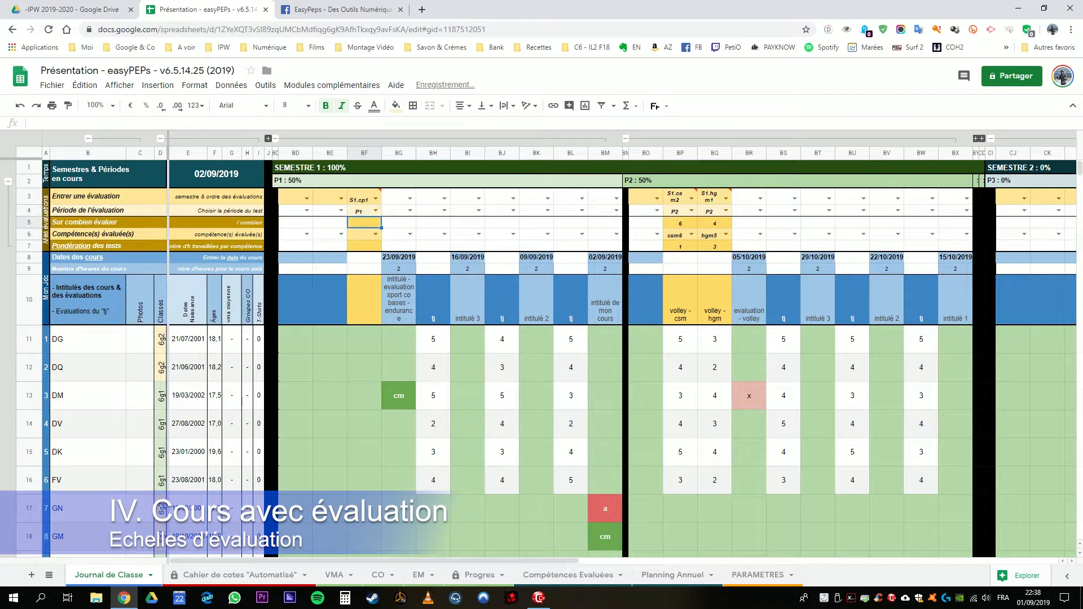
pyautogui.write('10')
pyautogui.press('Return')
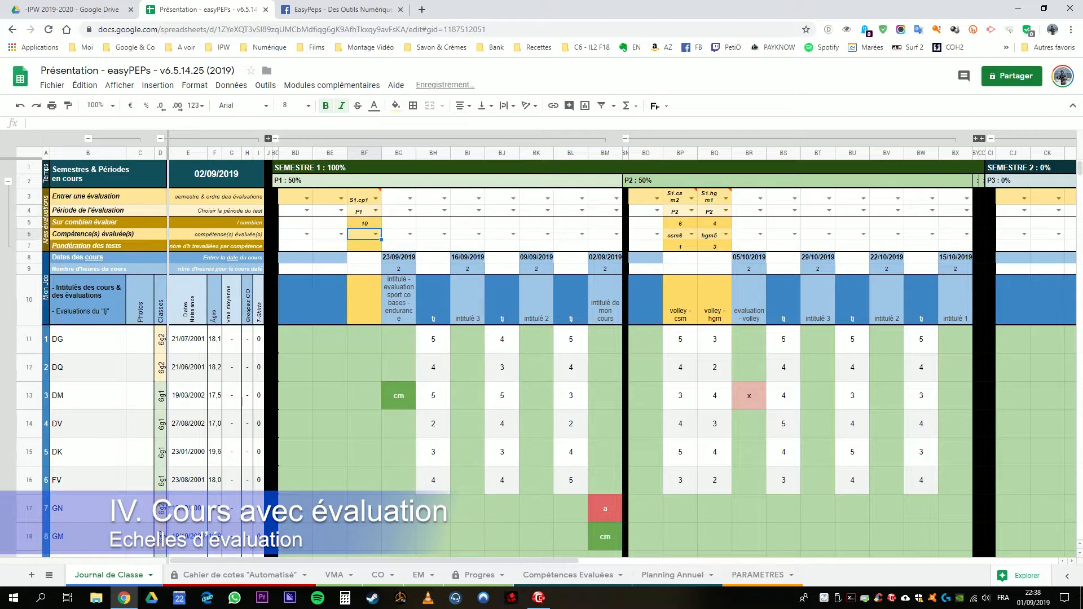
pyautogui.click(366, 223)
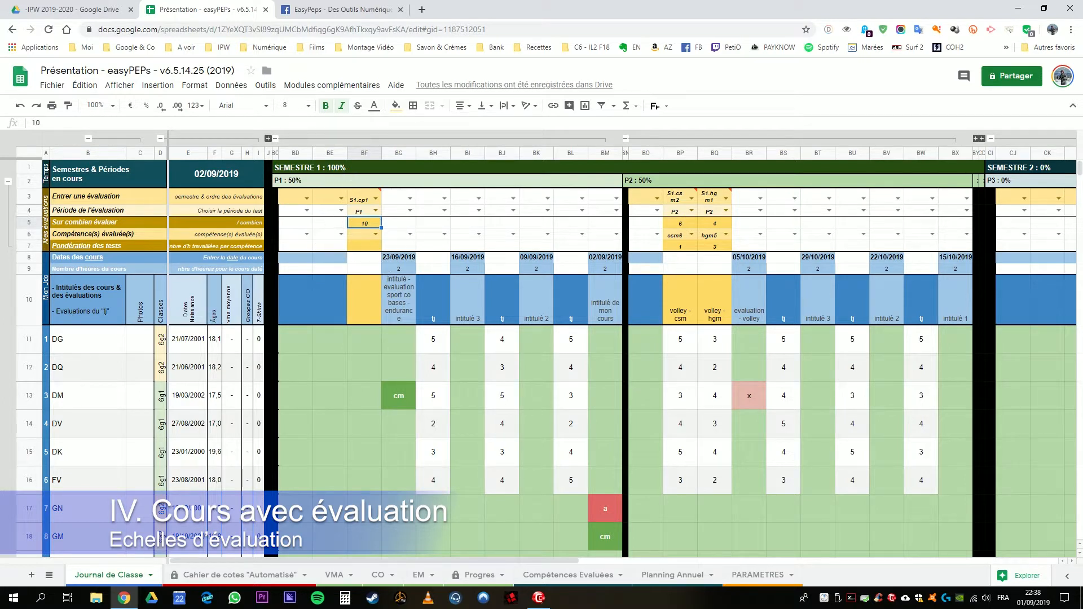
# Step: Examine evaluation scales 5.1 and 5.2 in the PARAMETRES sheet, including the Cooper thresholds for 5/10 and 10/10
pyautogui.click(758, 575)
pyautogui.scroll(-2, 542, 305)
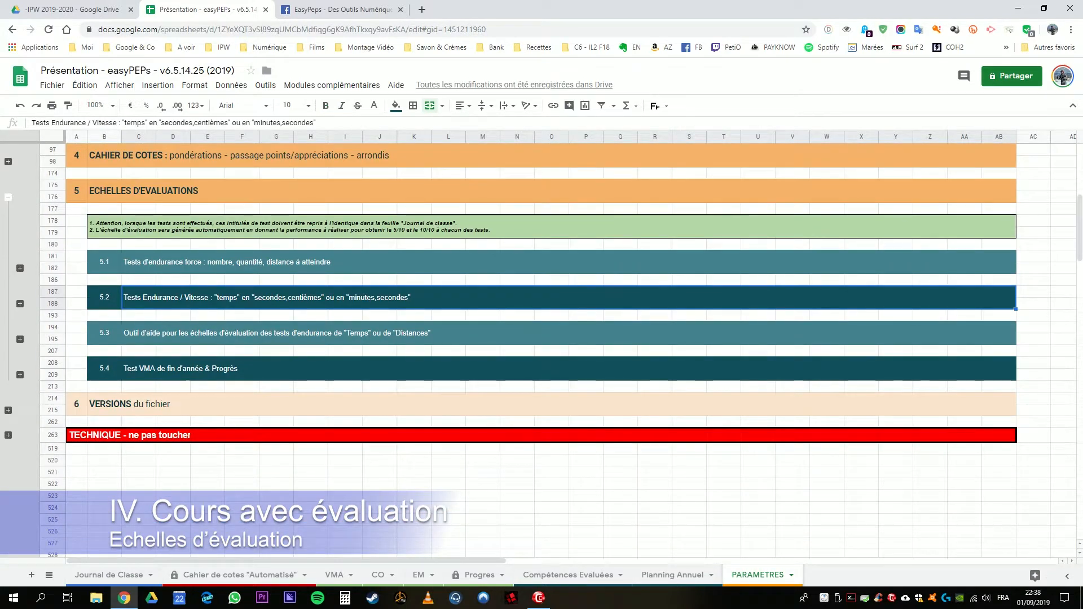
pyautogui.click(137, 299)
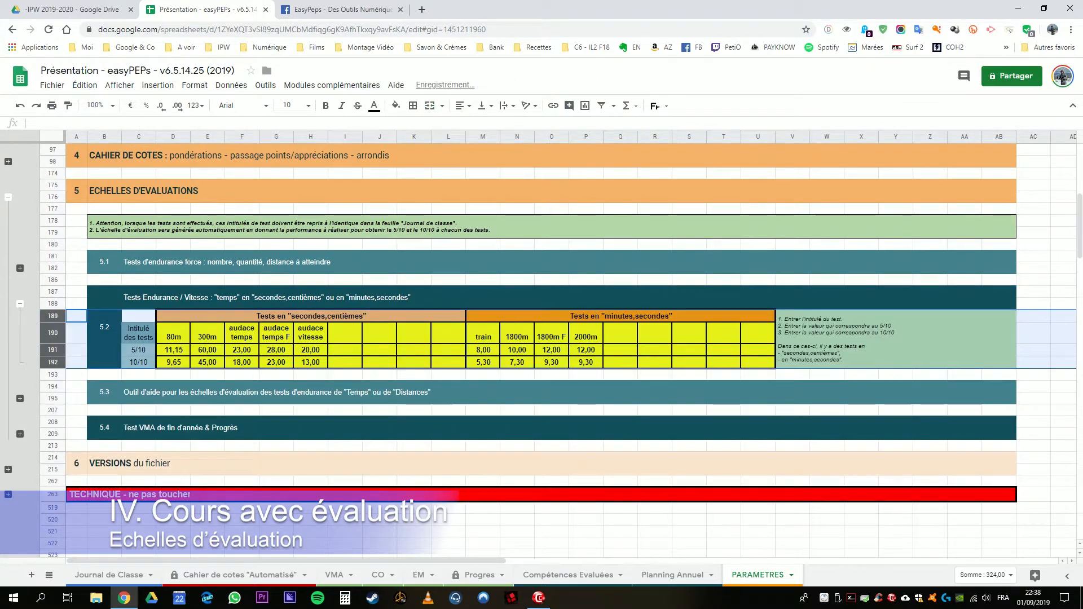
pyautogui.click(276, 333)
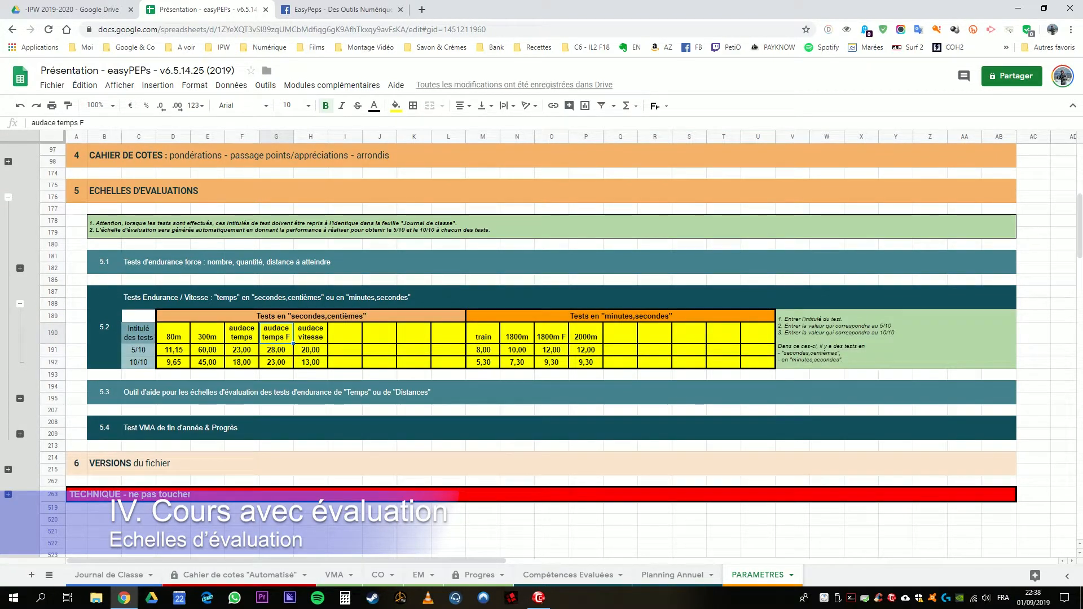
pyautogui.click(20, 268)
pyautogui.click(270, 262)
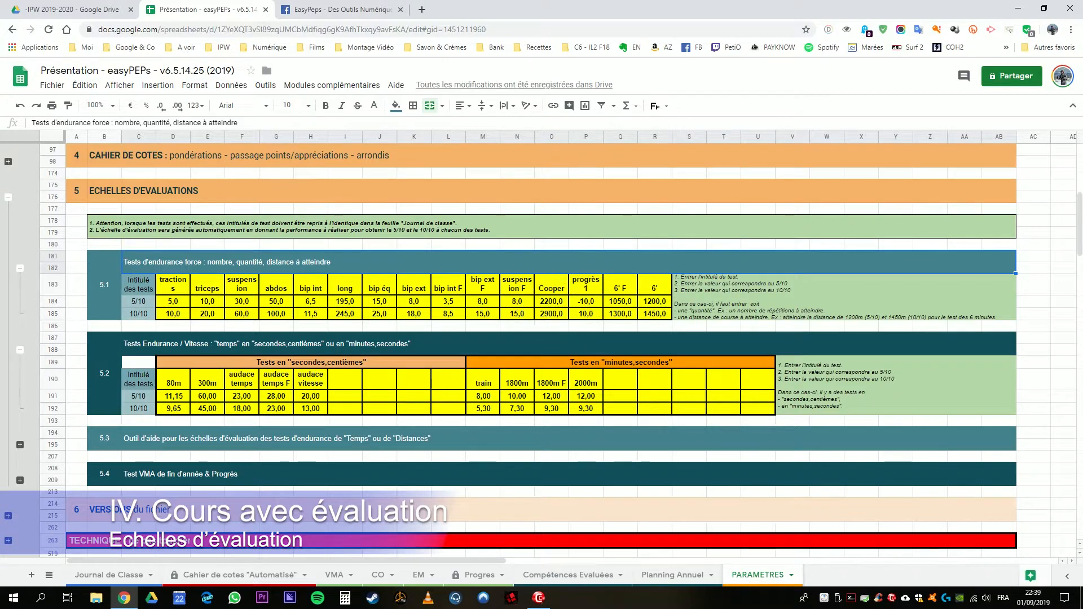
pyautogui.click(551, 302)
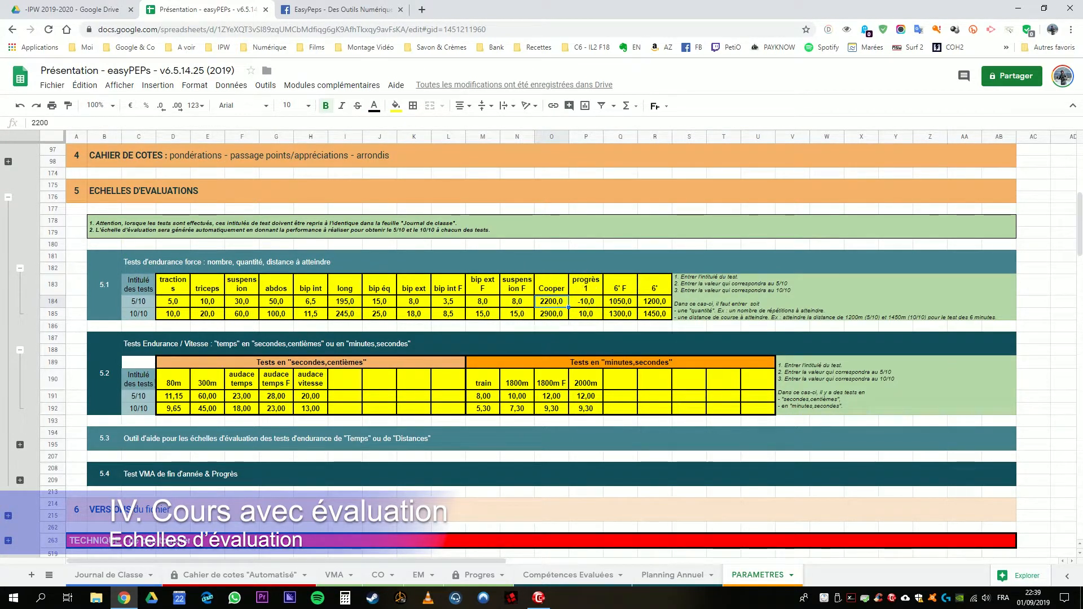
pyautogui.click(552, 314)
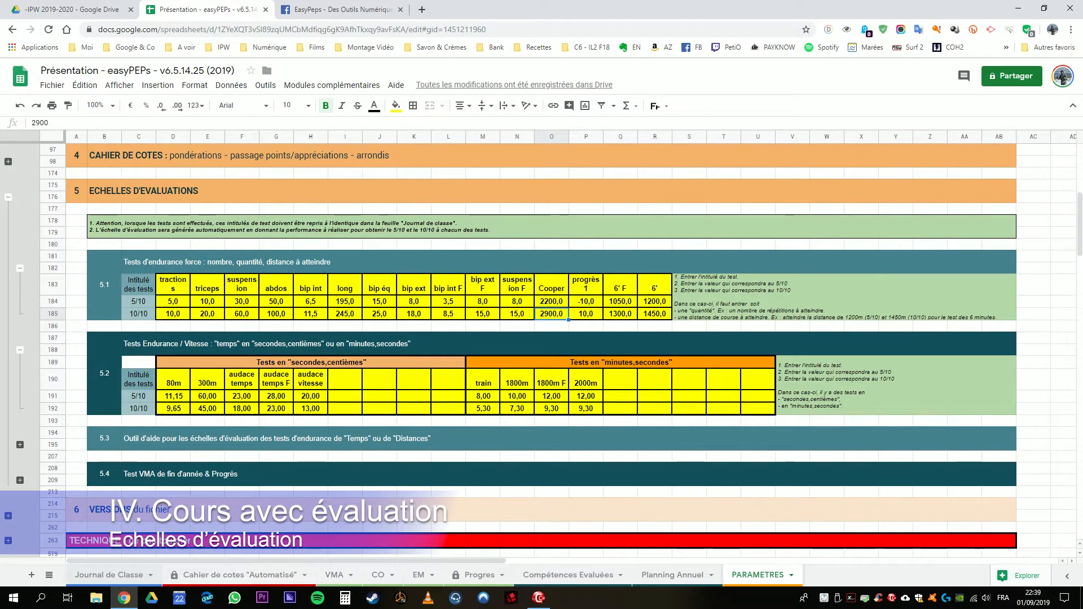
# Step: Back in the Journal de Classe, assign competence cp1 and a weighting of 4 to the S1.cp1 evaluation in column BF
pyautogui.click(109, 575)
pyautogui.click(365, 300)
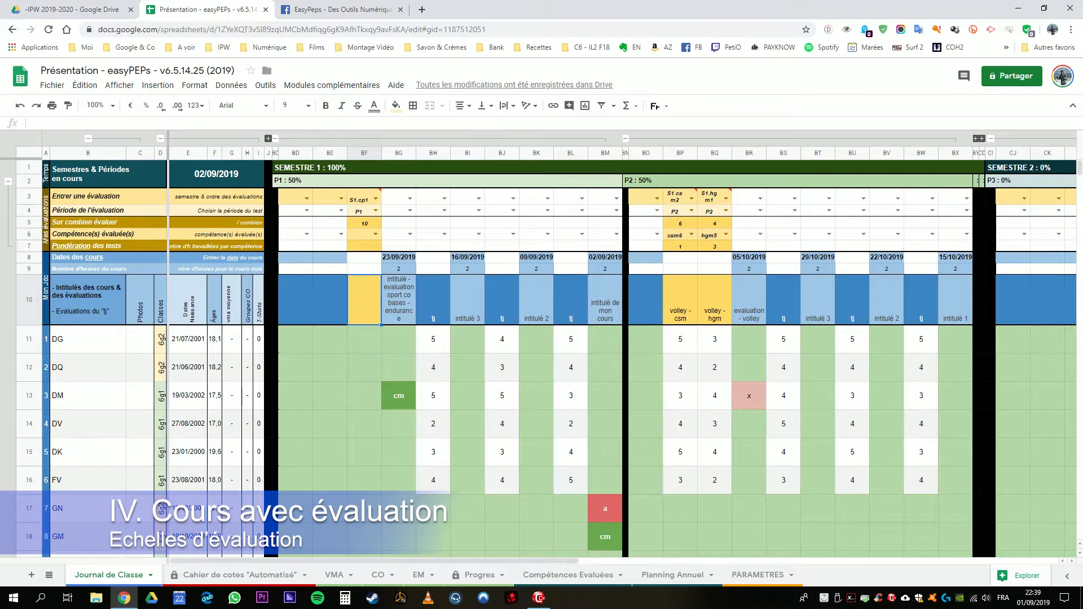
pyautogui.click(364, 234)
pyautogui.click(376, 234)
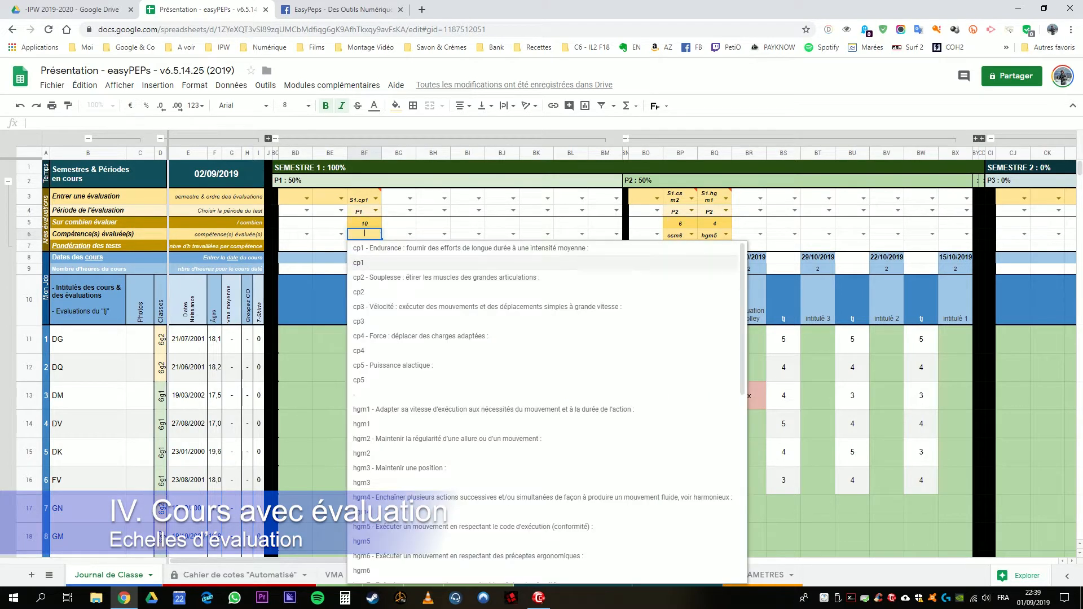
pyautogui.click(373, 263)
pyautogui.click(364, 246)
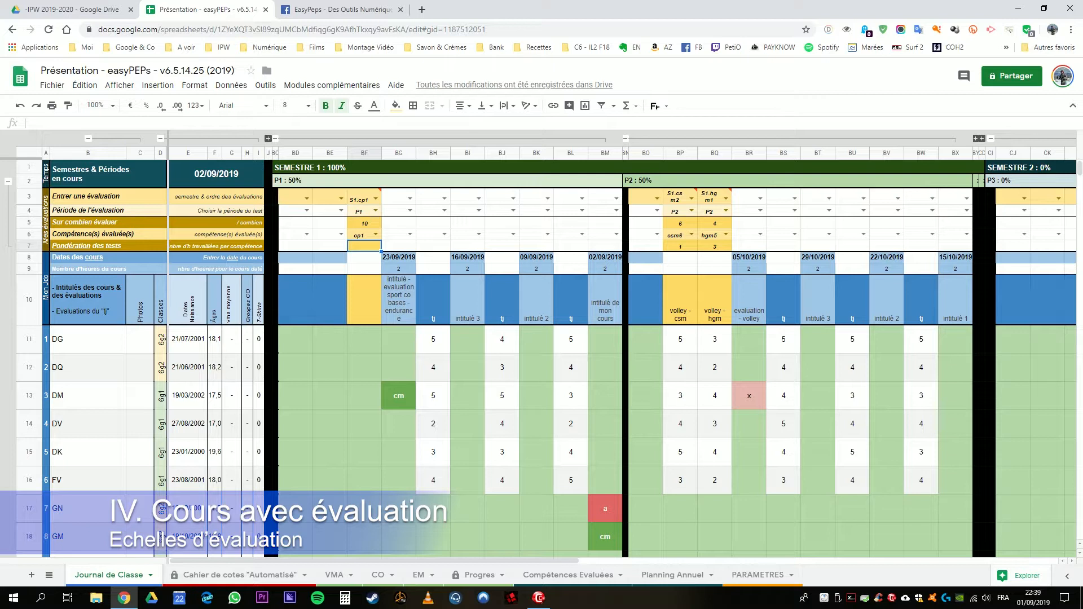
pyautogui.write('4')
pyautogui.press('Return')
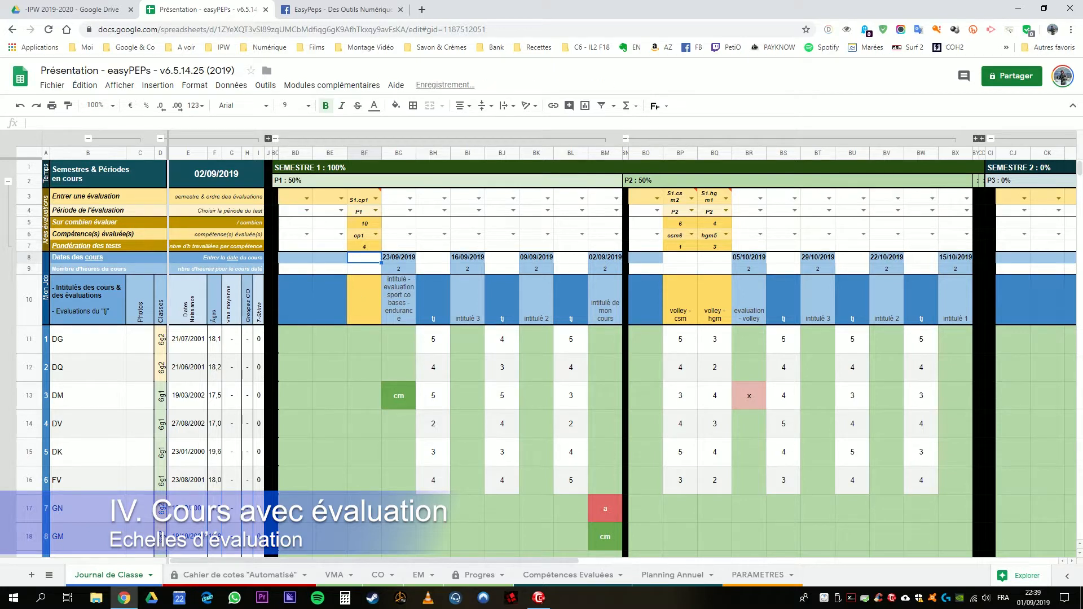
# Step: Title the S1.cp1 evaluation "Cooper" in BF10
pyautogui.click(364, 299)
pyautogui.write('Cooper')
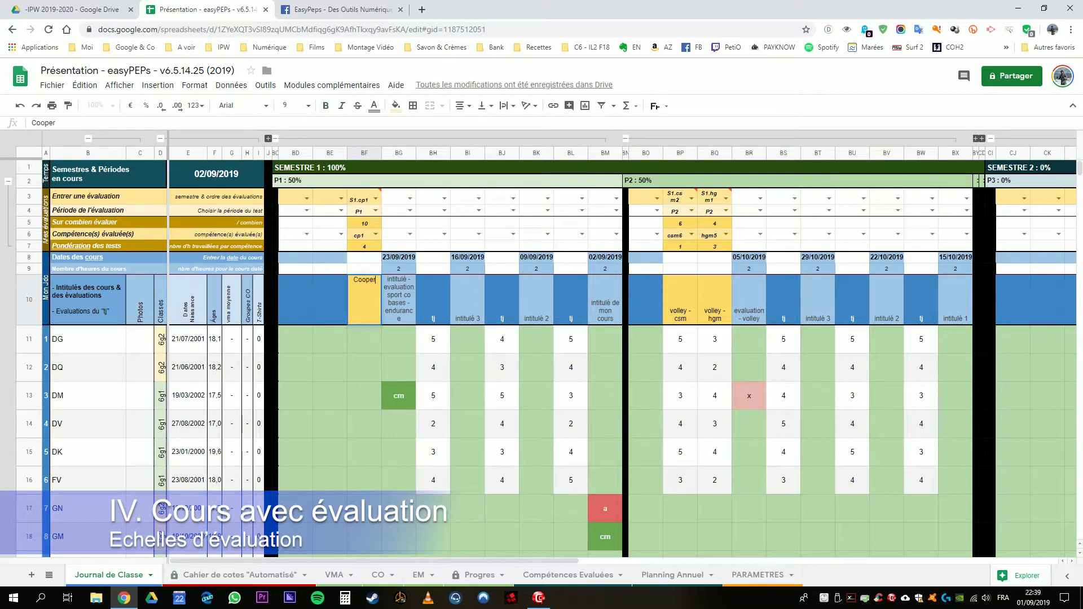
pyautogui.press('Return')
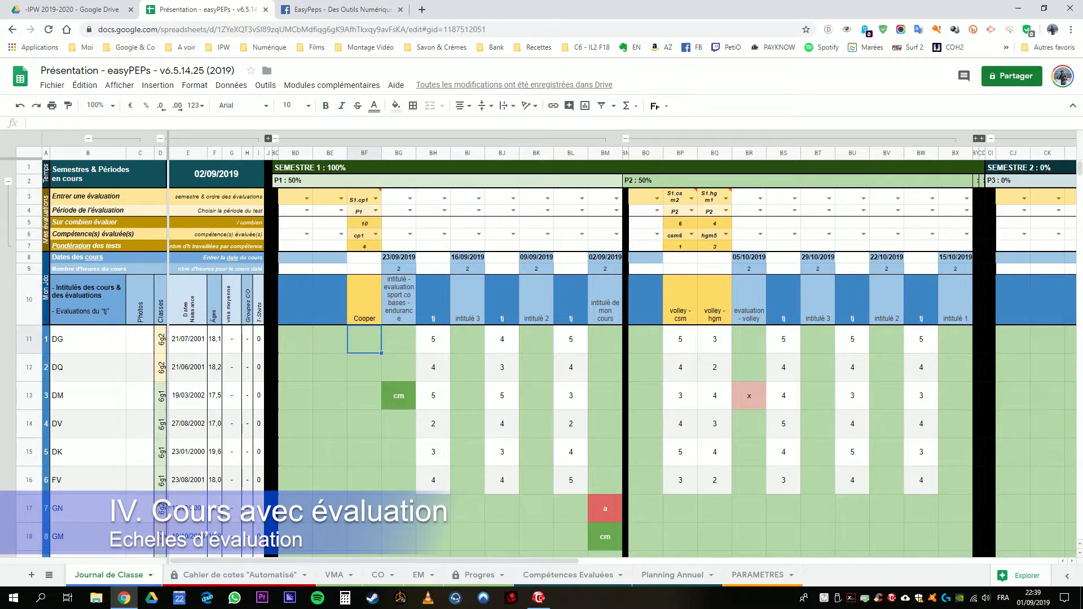
# Step: Enter Cooper distances of 2300 in BF11 and 2500 in BF12, leaving BF13 empty
pyautogui.write('2300')
pyautogui.press('Return')
pyautogui.write('2')
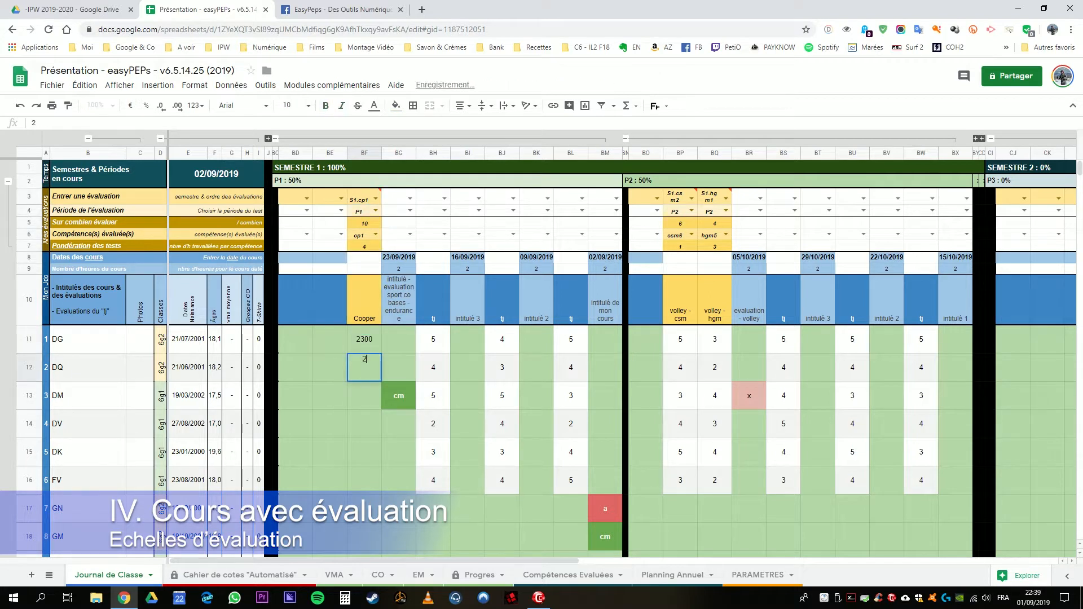
pyautogui.write('500')
pyautogui.press('Return')
pyautogui.press('Return')
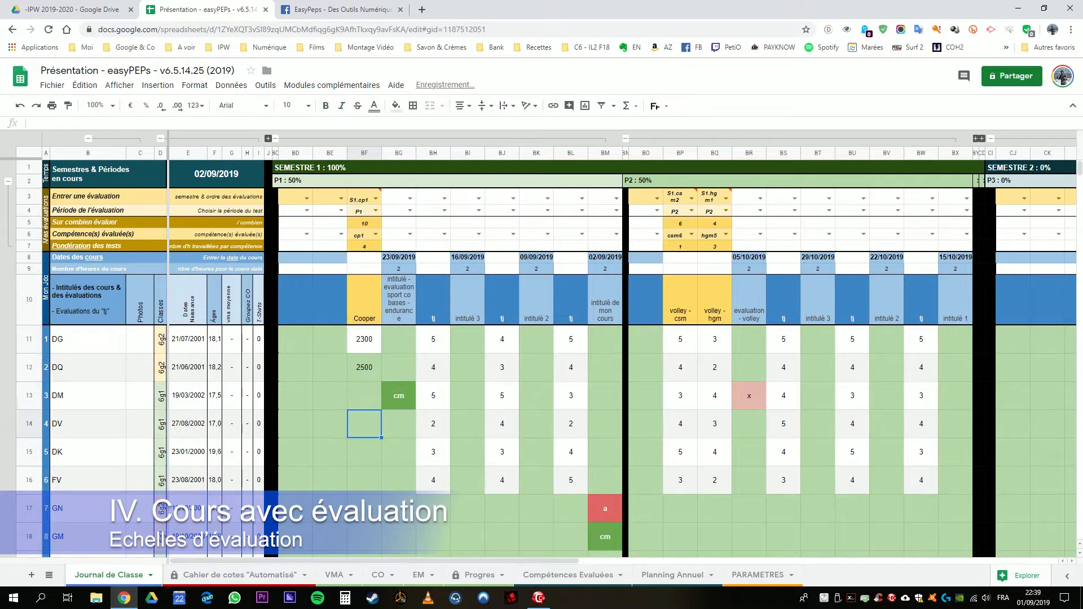
pyautogui.write('27')
pyautogui.press('Return')
pyautogui.press('Return')
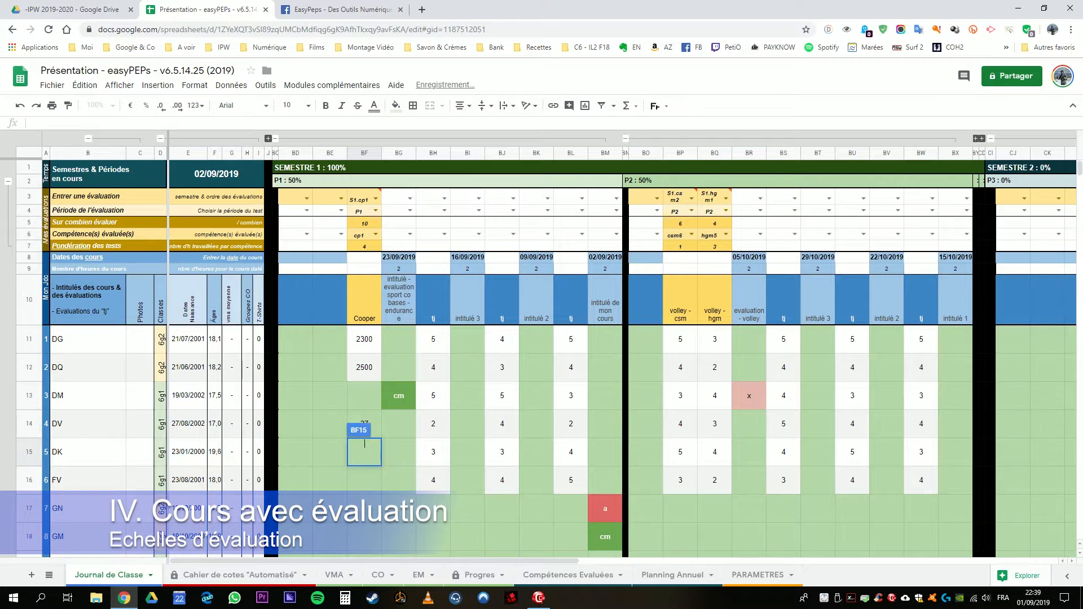
pyautogui.press('Up')
pyautogui.press('Right')
pyautogui.press('Left')
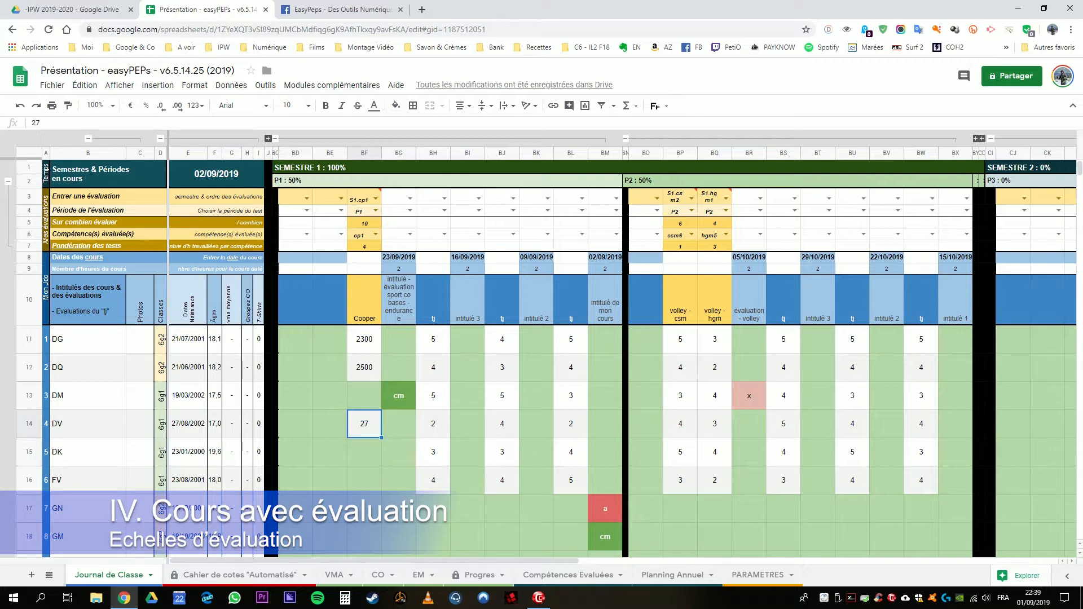
pyautogui.write('29')
pyautogui.press('Return')
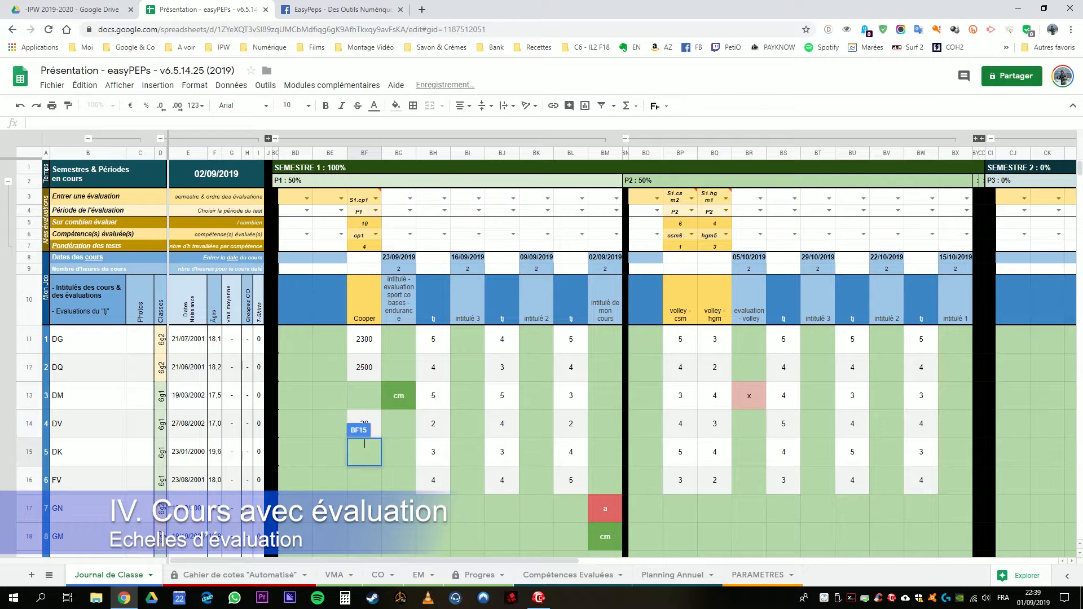
pyautogui.press('Up')
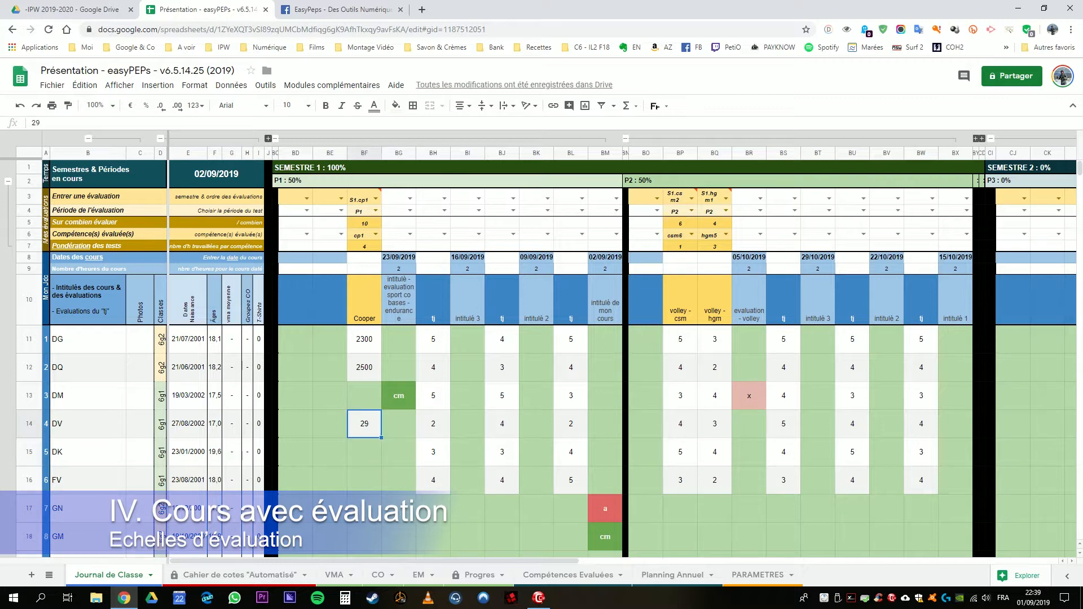
# Step: Enter Cooper distances of 2900 in BF14, 2750 in BF15 and 2600 in BF16
pyautogui.write('2900')
pyautogui.press('Return')
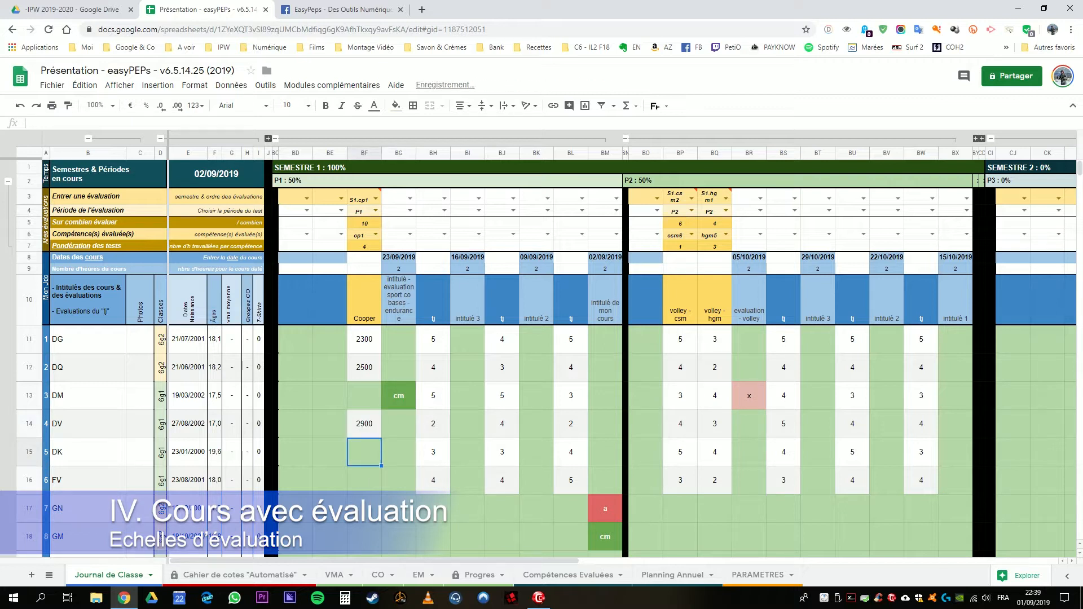
pyautogui.write('2750')
pyautogui.press('Return')
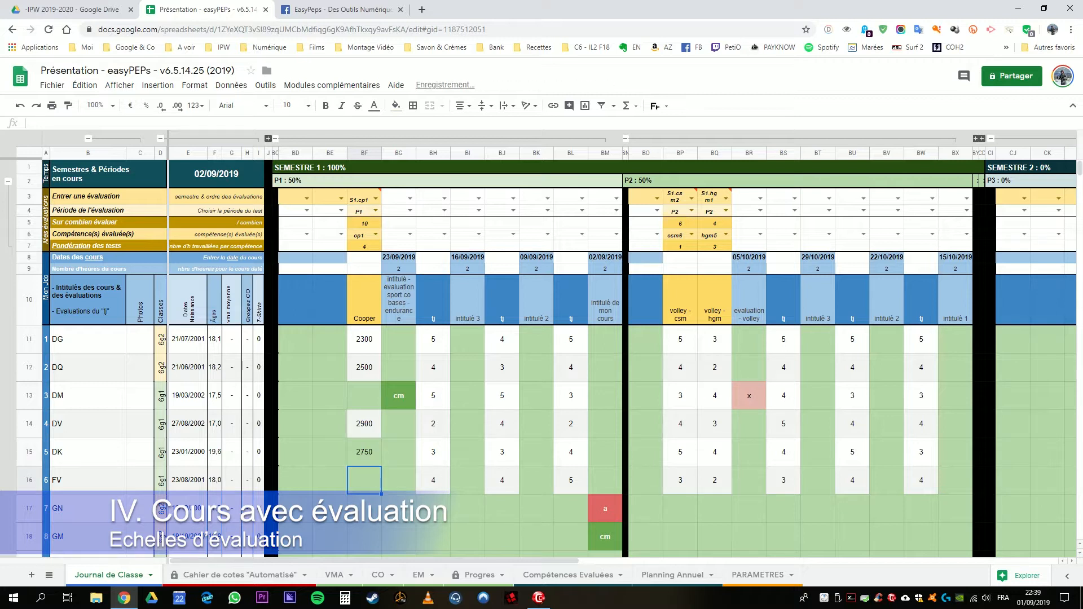
pyautogui.write('4600')
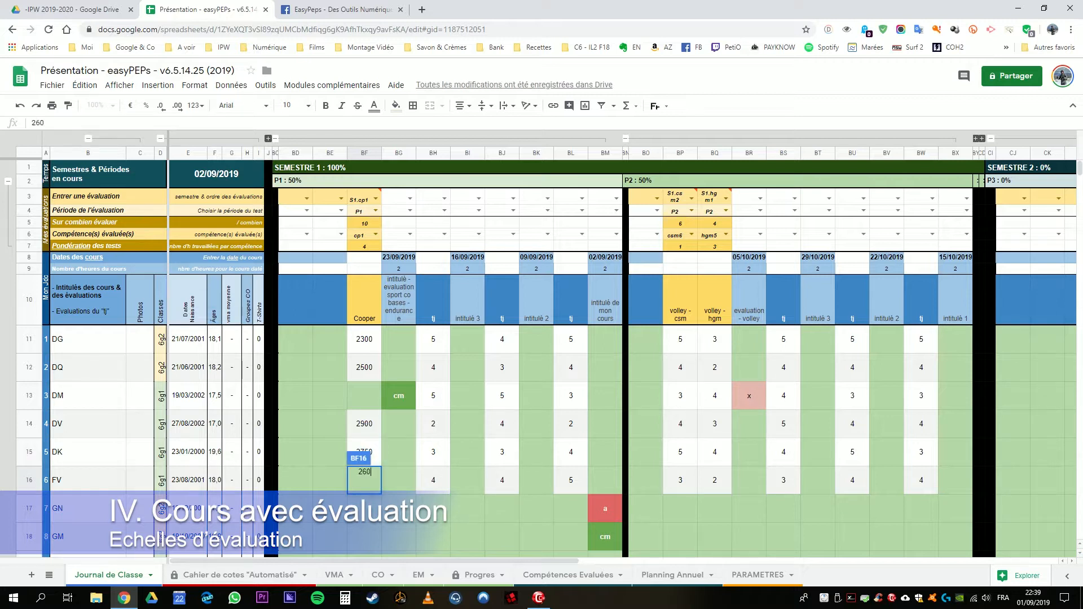
pyautogui.press('Return')
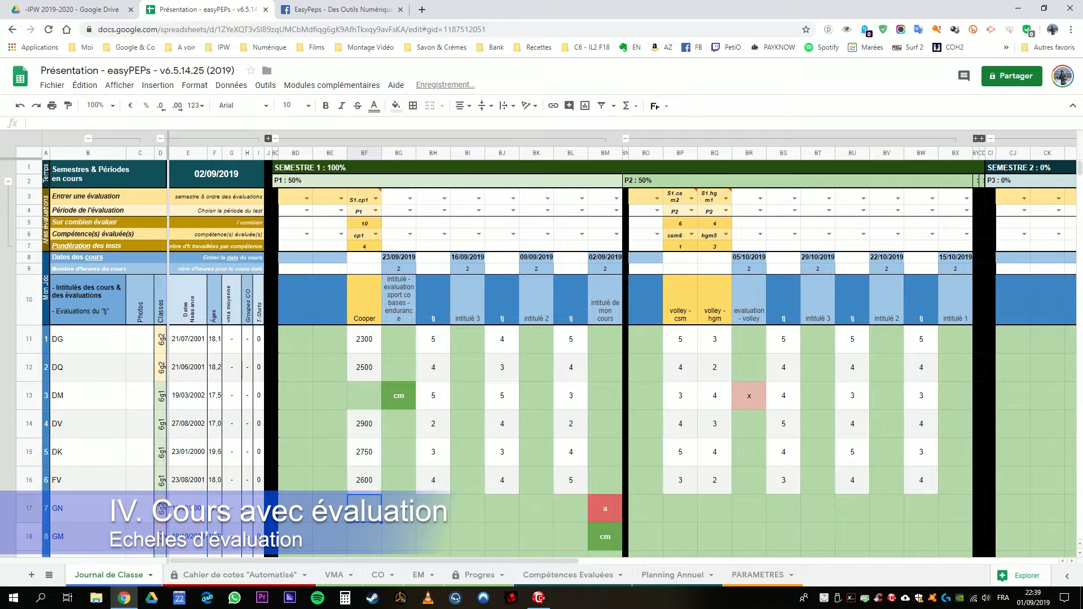
# Step: Change the first student's Cooper distance in BF11 to 2100
pyautogui.click(364, 340)
pyautogui.write('2100')
pyautogui.press('Return')
# Step: Compare the Cooper distances in BF11:BF16 with their scores in the Cahier de cotes "Automatisé" sheet and the scale in PARAMETRES
pyautogui.click(365, 339)
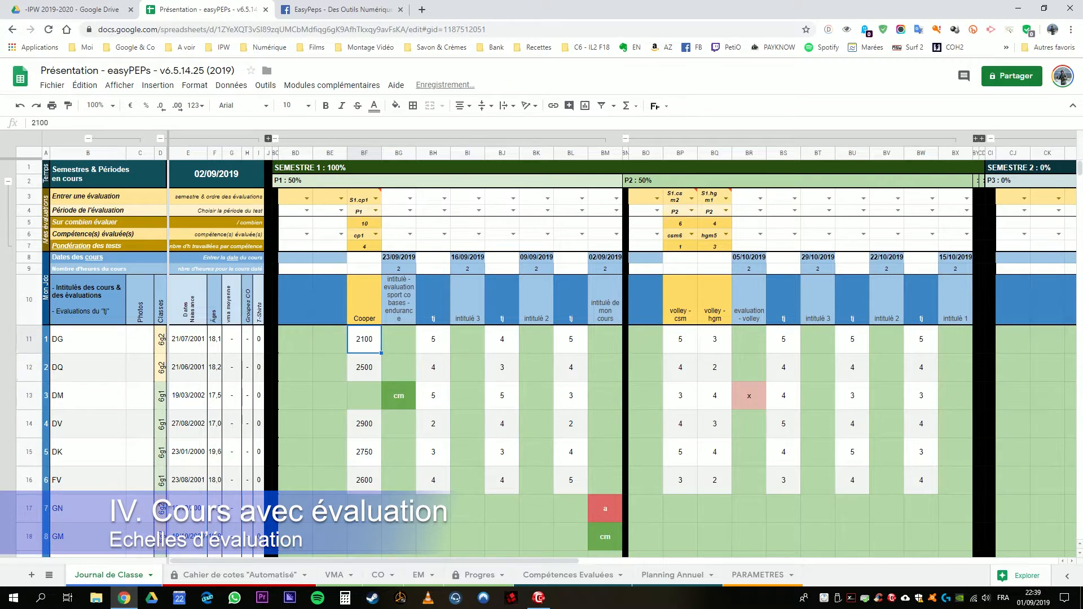
pyautogui.hotkey('shift', 'Down')
pyautogui.hotkey('shift', 'Down')
pyautogui.hotkey('shift', 'Down')
pyautogui.hotkey('shift', 'Down')
pyautogui.hotkey('shift', 'Down')
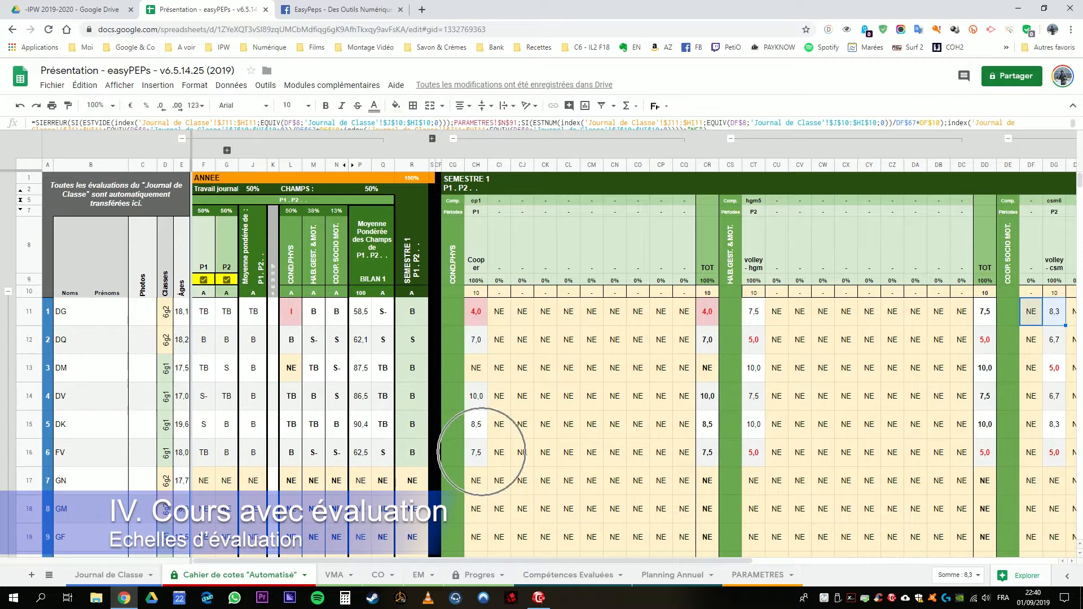
pyautogui.moveTo(476, 312); pyautogui.dragTo(476, 453)
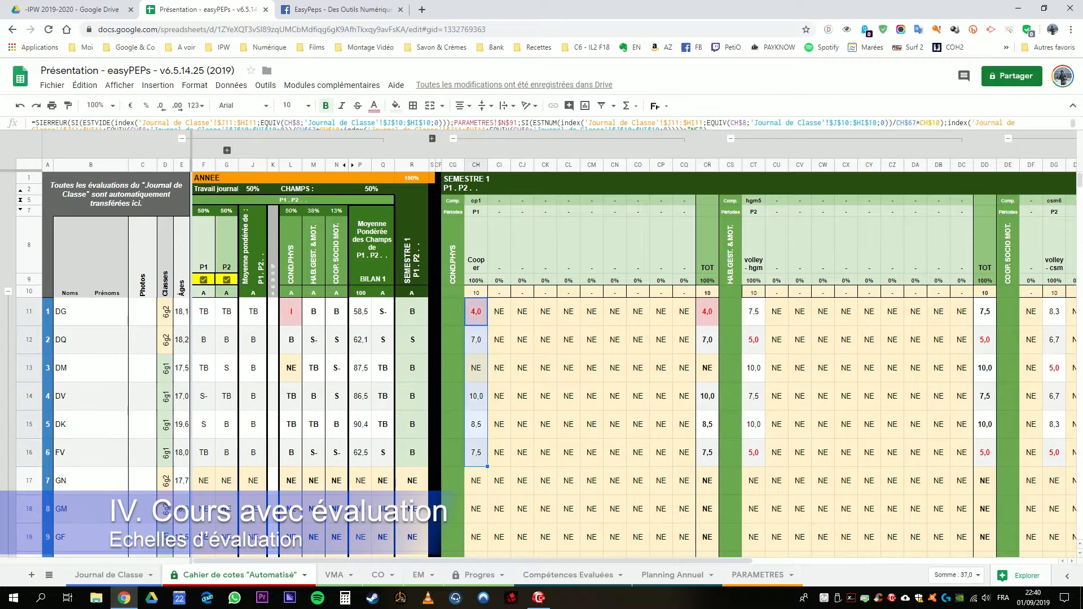
pyautogui.click(757, 575)
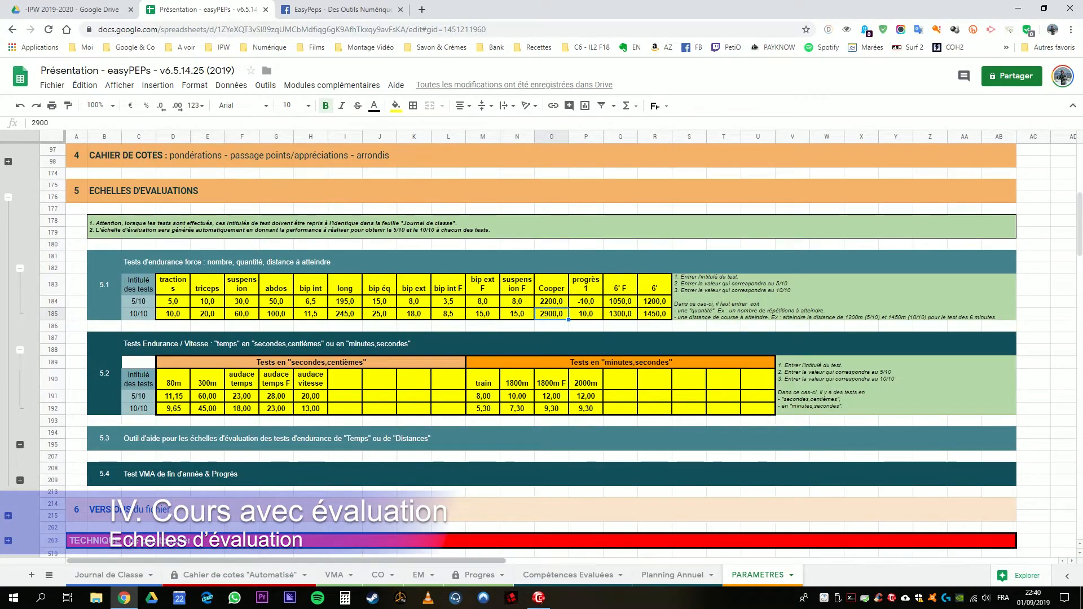
# Step: Back in the Journal de Classe, enter "cm" as the third student's Cooper result in BF13
pyautogui.click(90, 575)
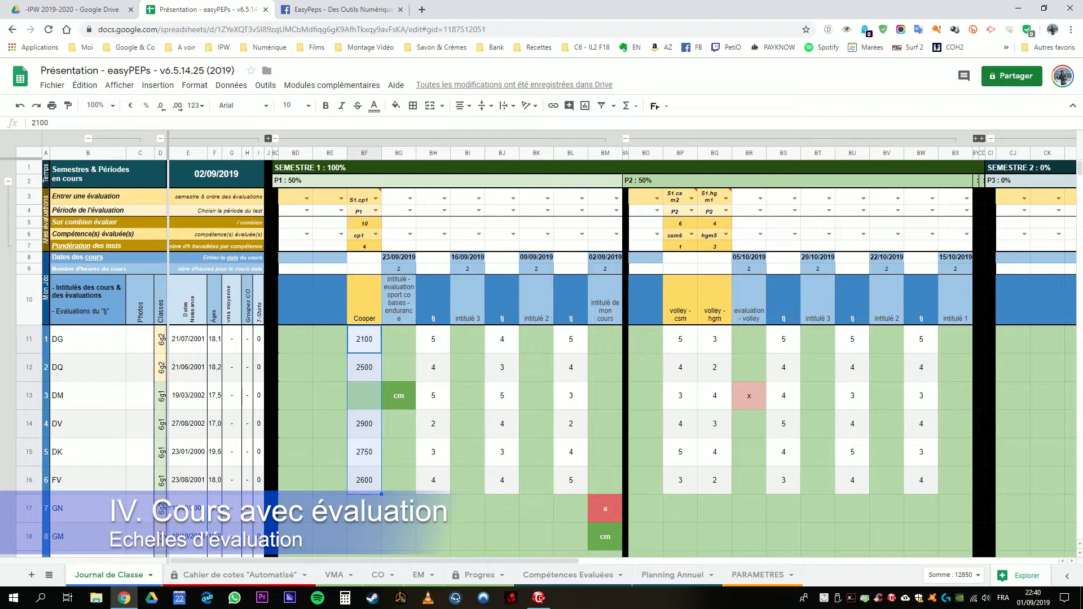
pyautogui.click(364, 396)
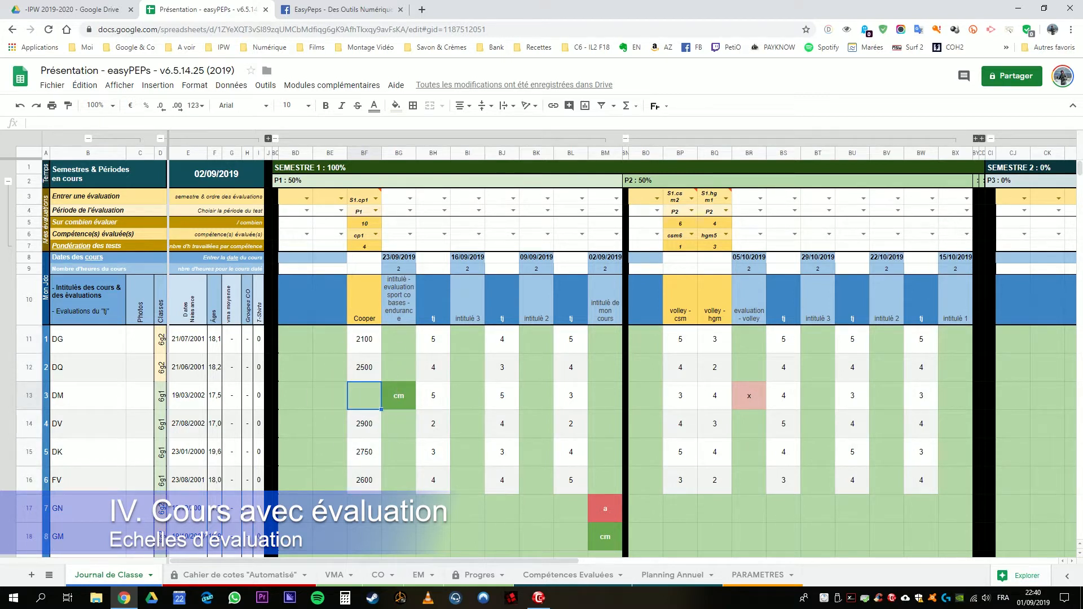
pyautogui.write('cm')
pyautogui.press('Return')
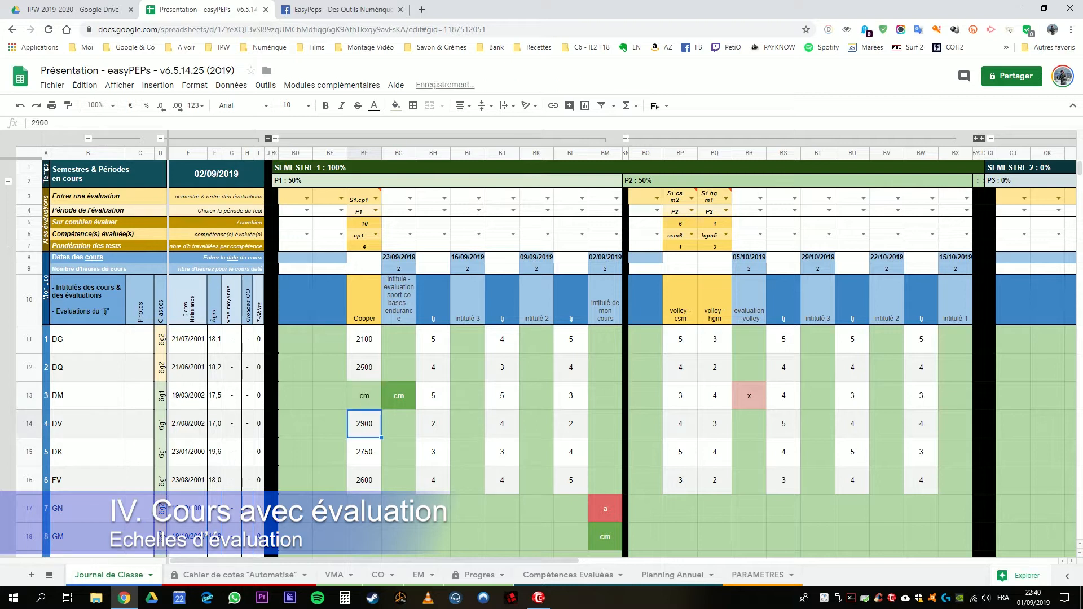
pyautogui.click(366, 395)
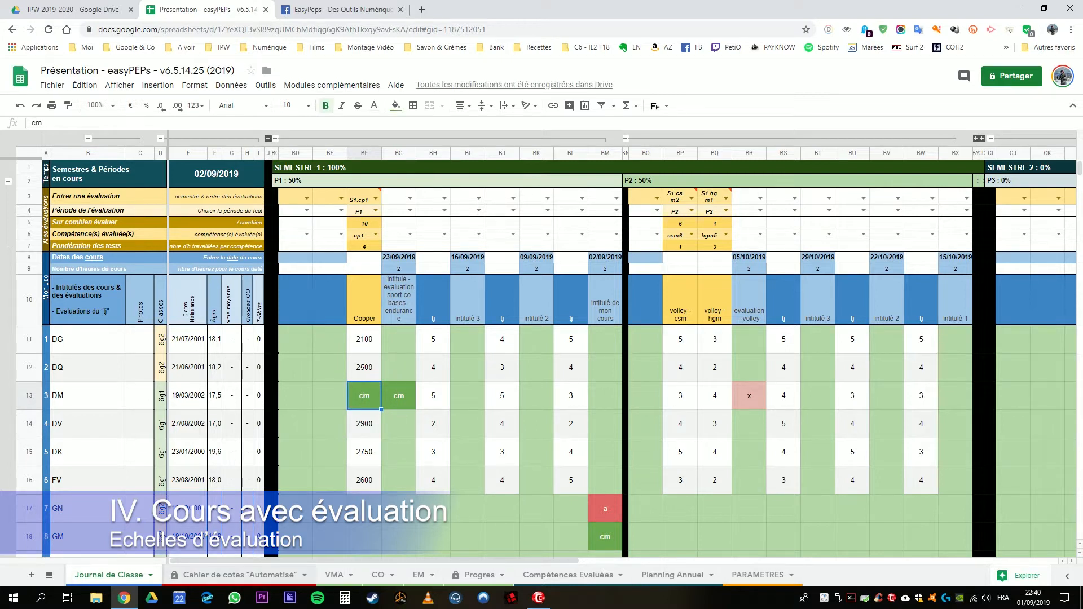
# Step: Check the third student's transferred Cooper result in the Cahier de cotes "Automatisé" sheet
pyautogui.click(249, 575)
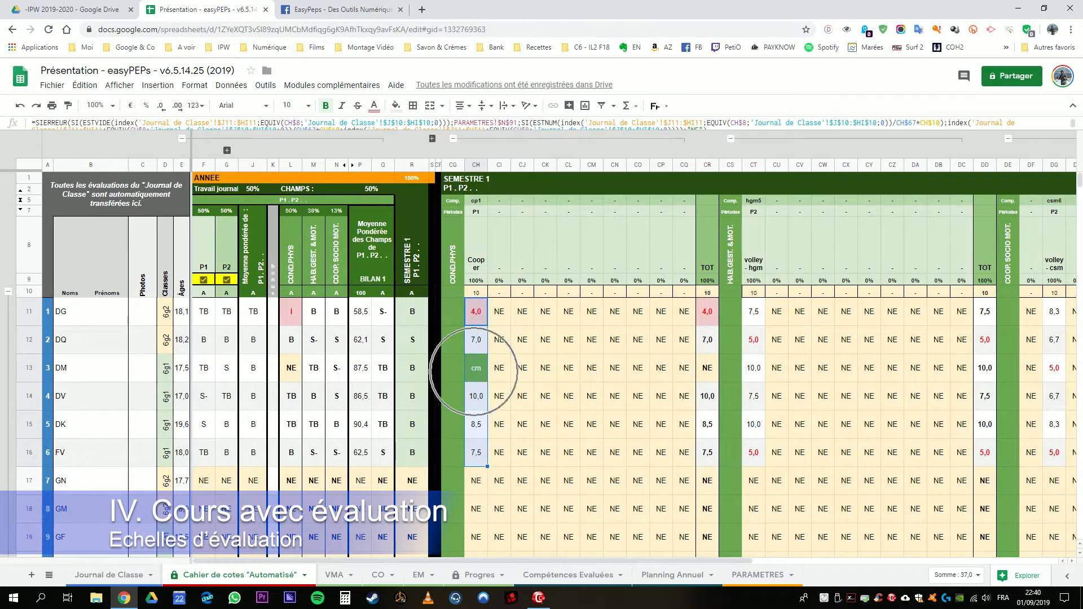
pyautogui.click(498, 370)
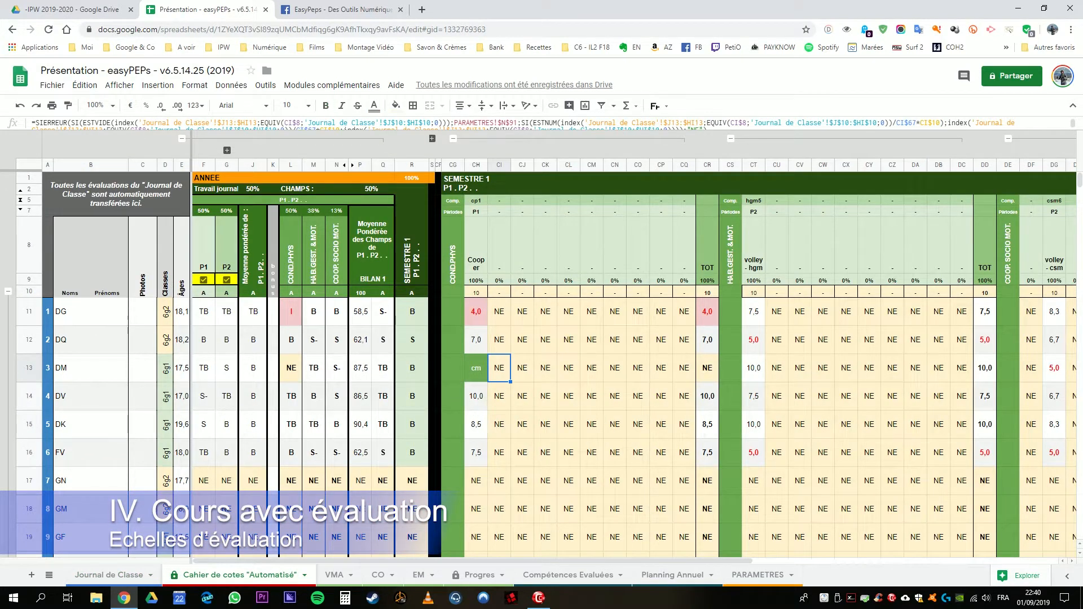
pyautogui.click(476, 369)
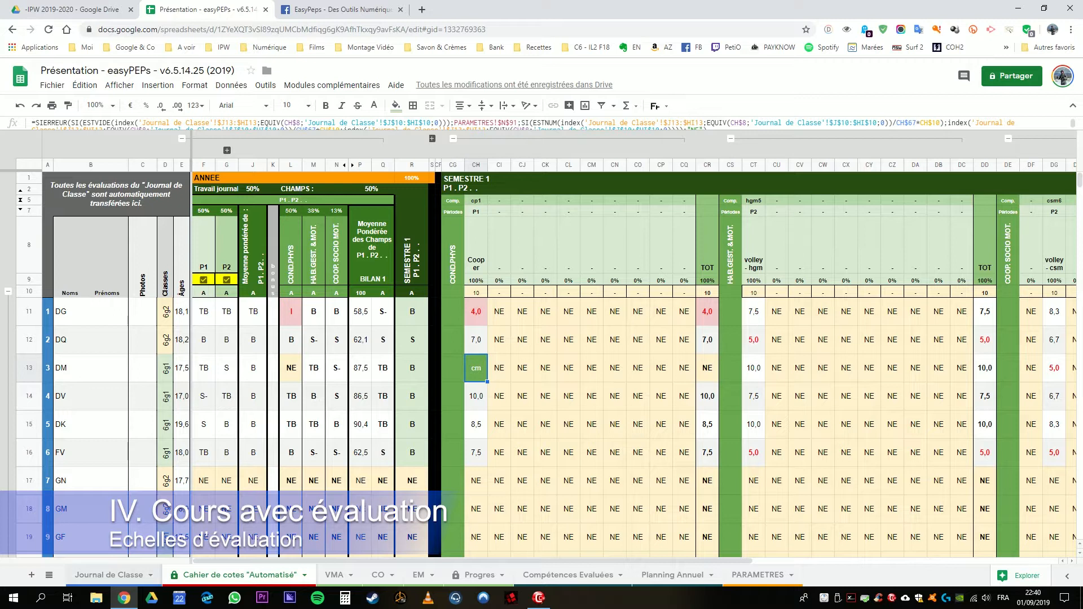
# Step: Replace the Cooper result in BF14 of the Journal de Classe with "a" and check its transfer to the Cahier de cotes
pyautogui.click(108, 575)
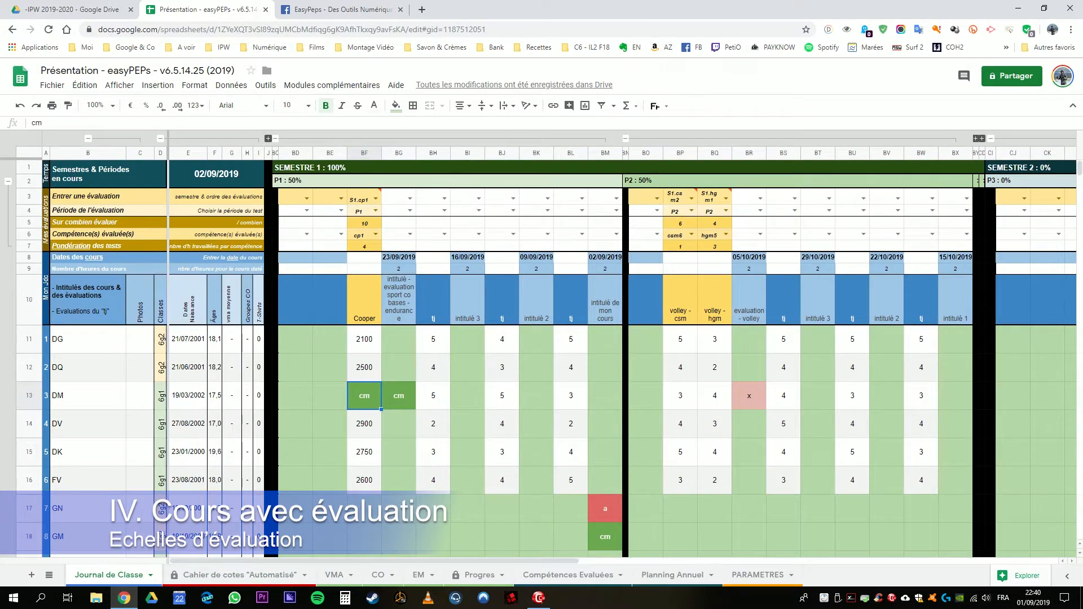
pyautogui.press('Down')
pyautogui.write('a')
pyautogui.press('Tab')
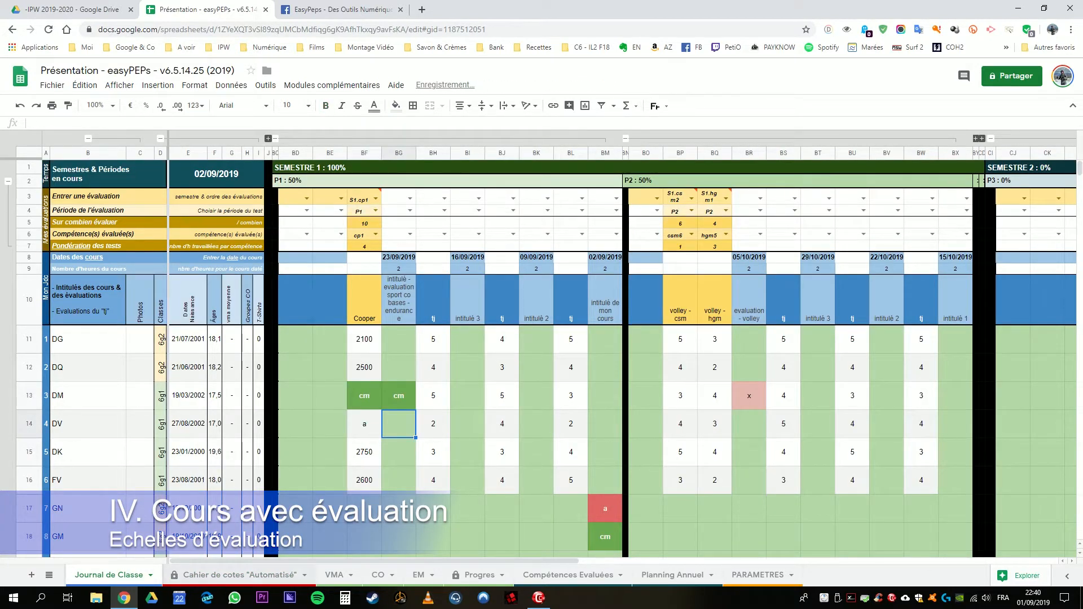
pyautogui.click(239, 576)
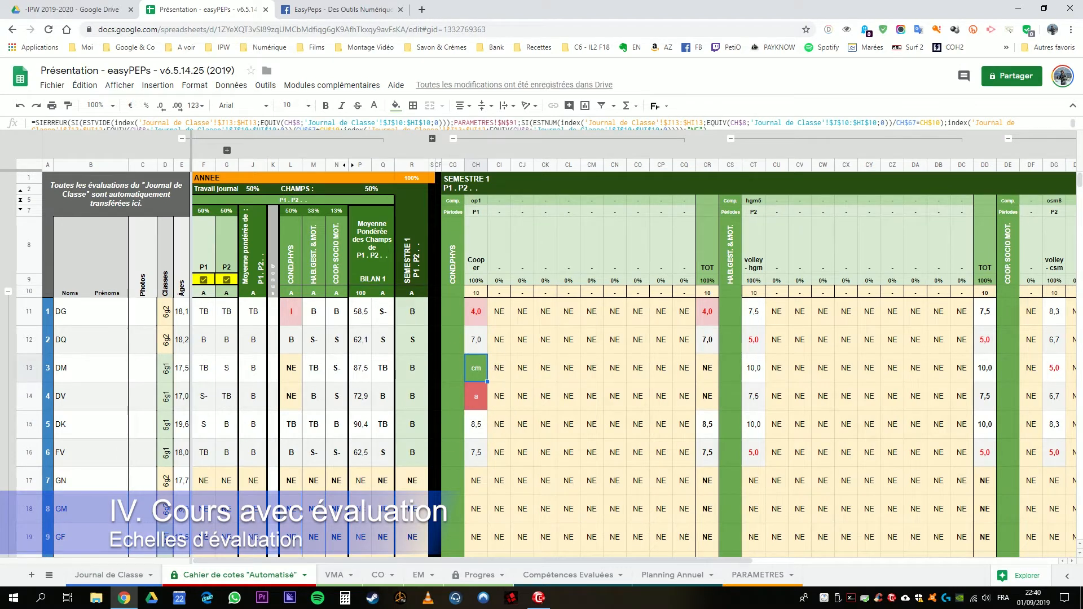
pyautogui.click(476, 397)
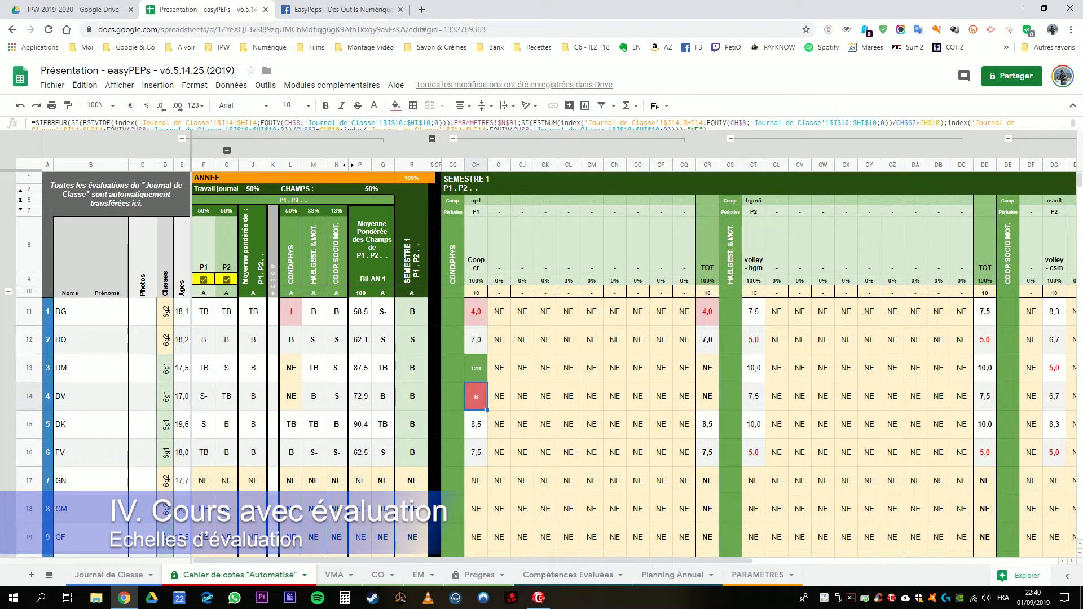
# Step: In the Journal de Classe, also enter "a" for the fourth student under the 23/09/2019 course in BG14
pyautogui.click(113, 575)
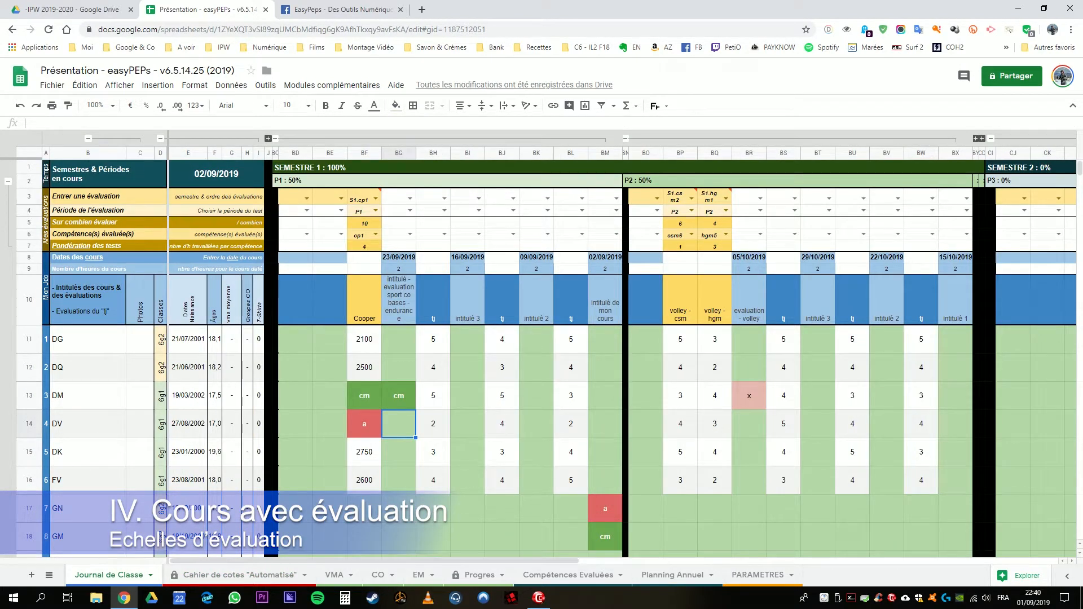
pyautogui.write('a')
pyautogui.press('Return')
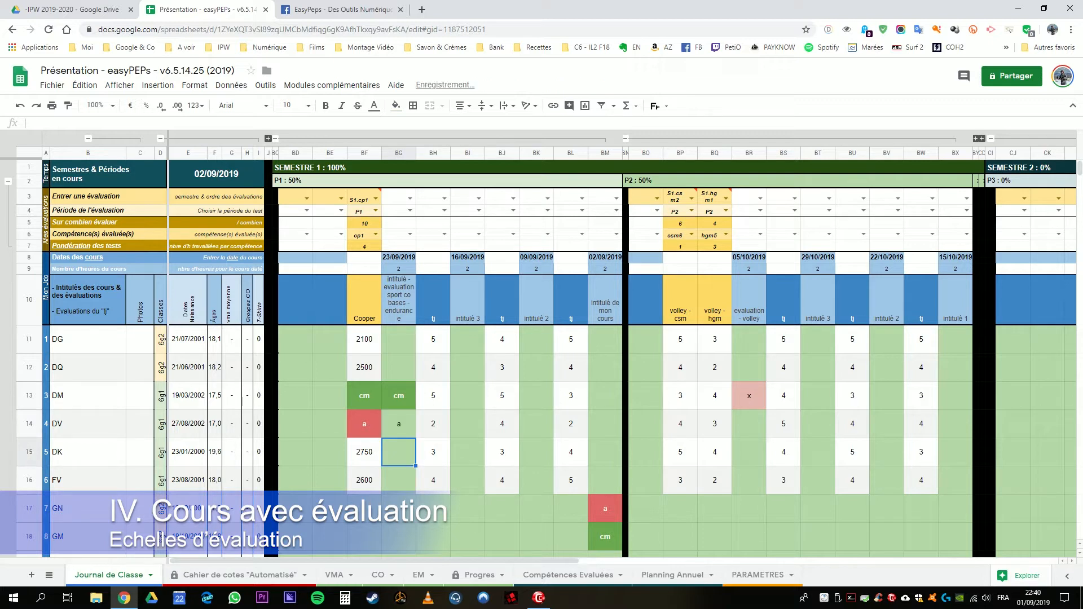
pyautogui.click(365, 424)
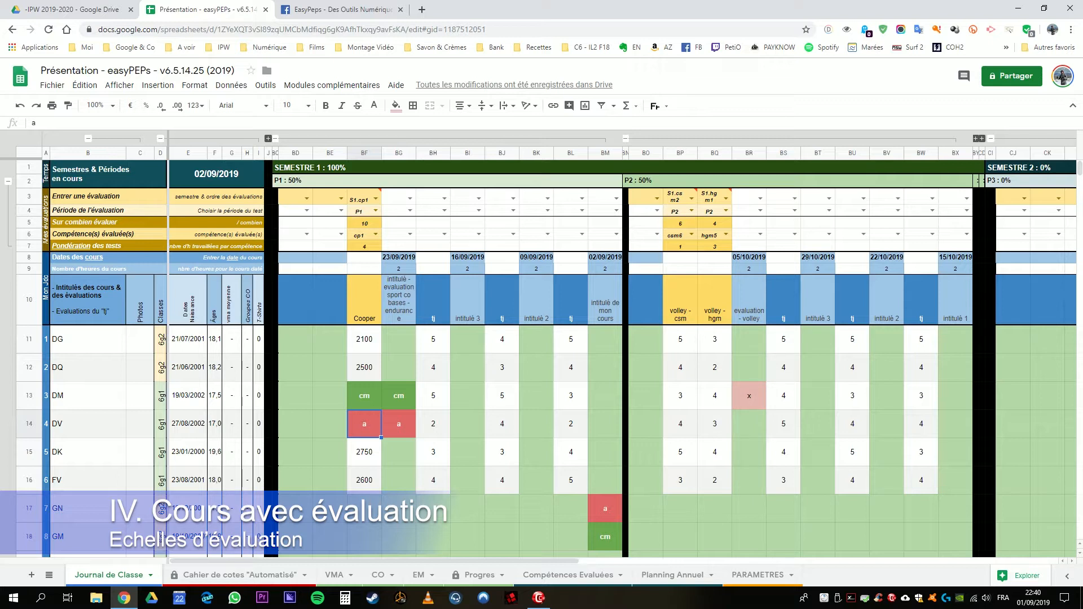
# Step: Review the Cahier de cotes, then compare the 23/09/2019 course column BG with the S1.cp1 evaluation column in the Journal de Classe
pyautogui.click(237, 575)
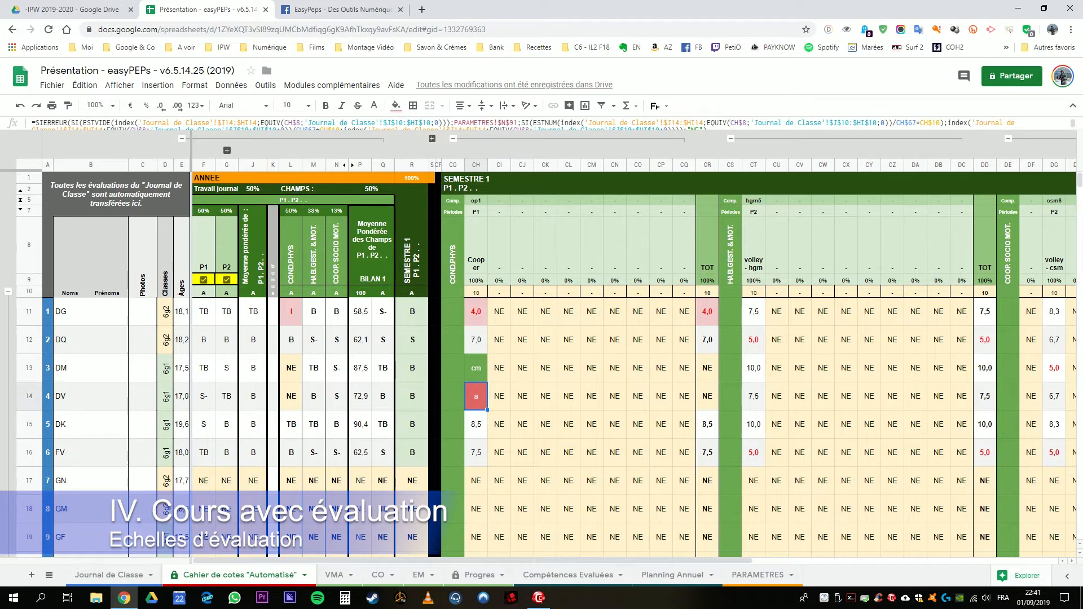
pyautogui.click(109, 575)
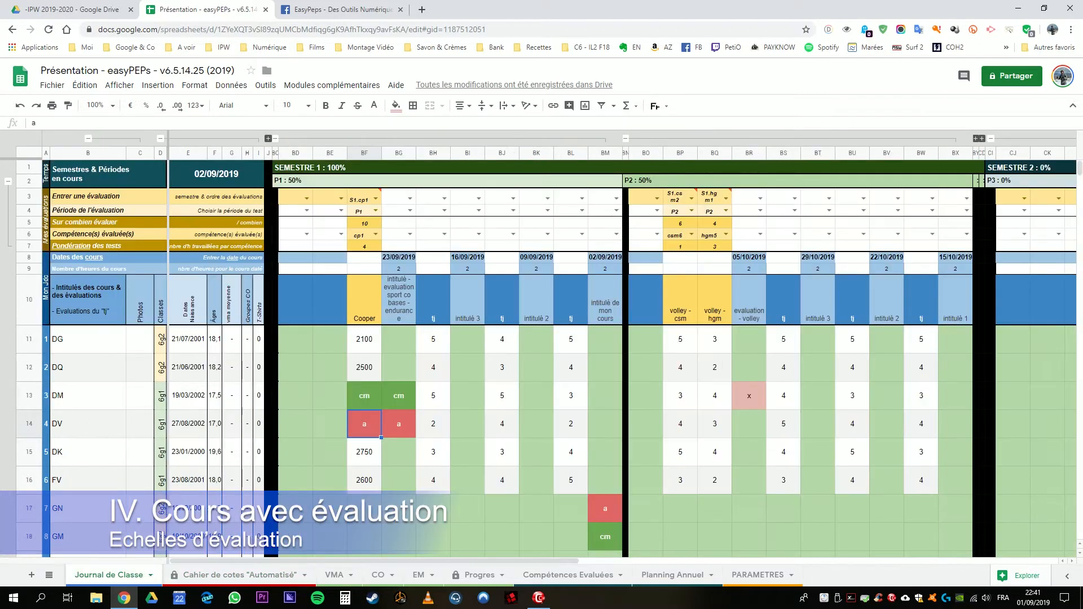
pyautogui.click(399, 300)
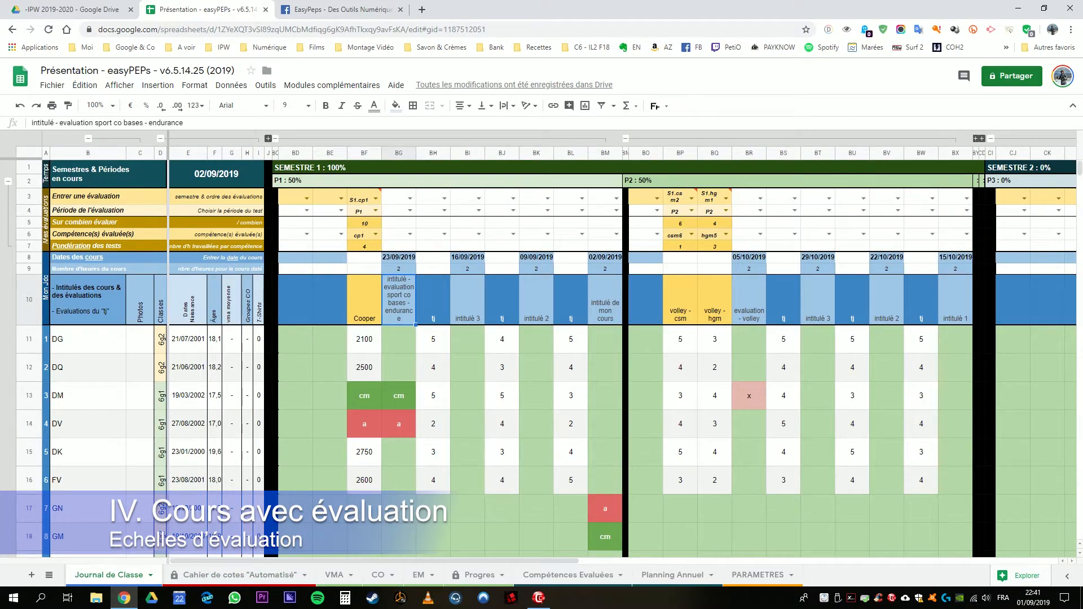
pyautogui.moveTo(399, 257); pyautogui.dragTo(399, 368)
pyautogui.click(399, 452)
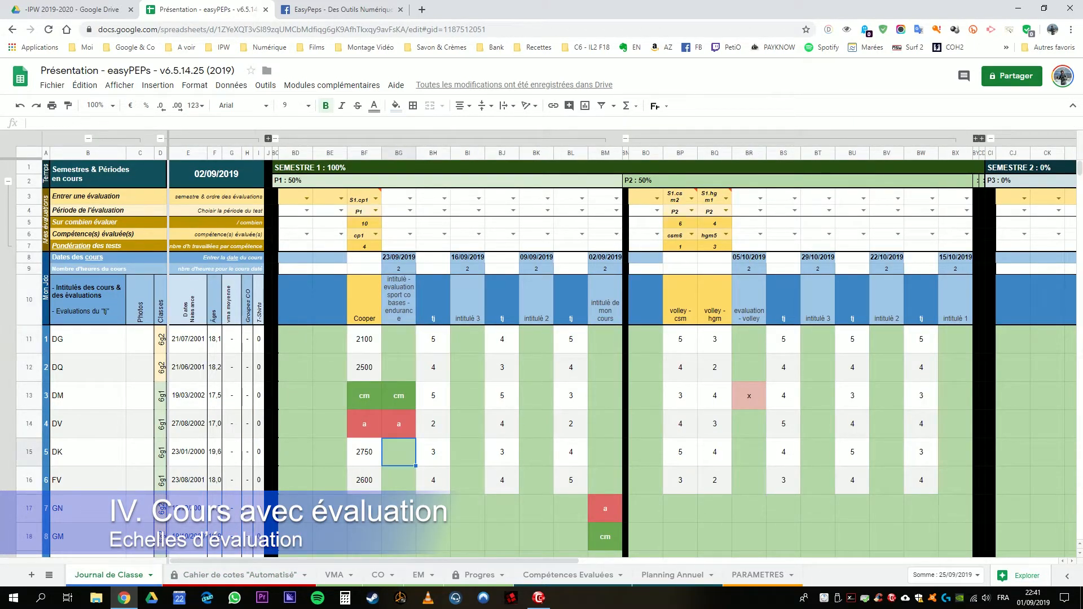
pyautogui.click(361, 197)
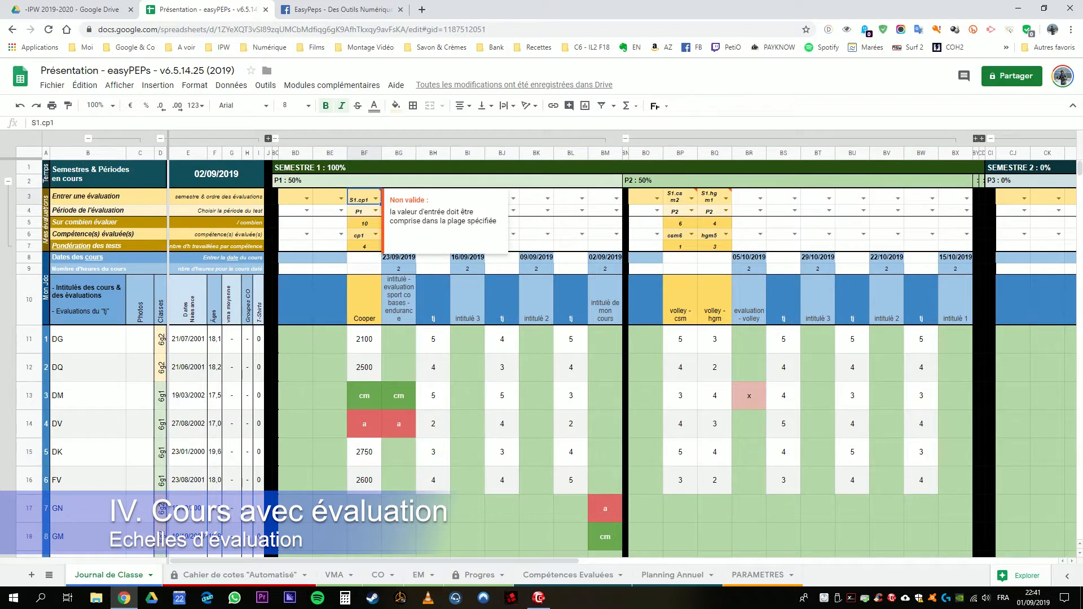
pyautogui.click(399, 300)
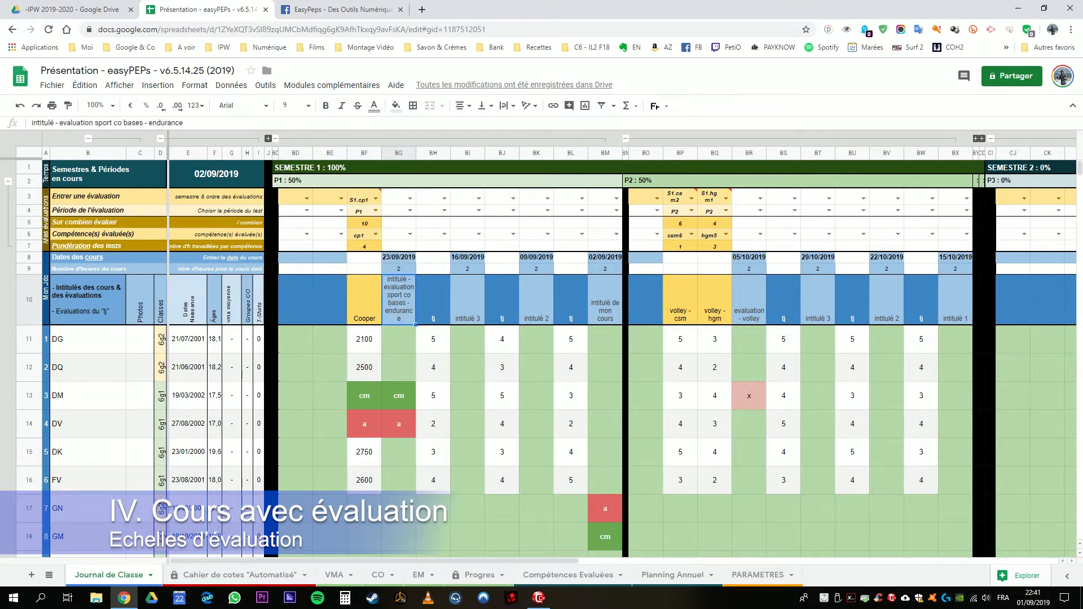
pyautogui.click(399, 339)
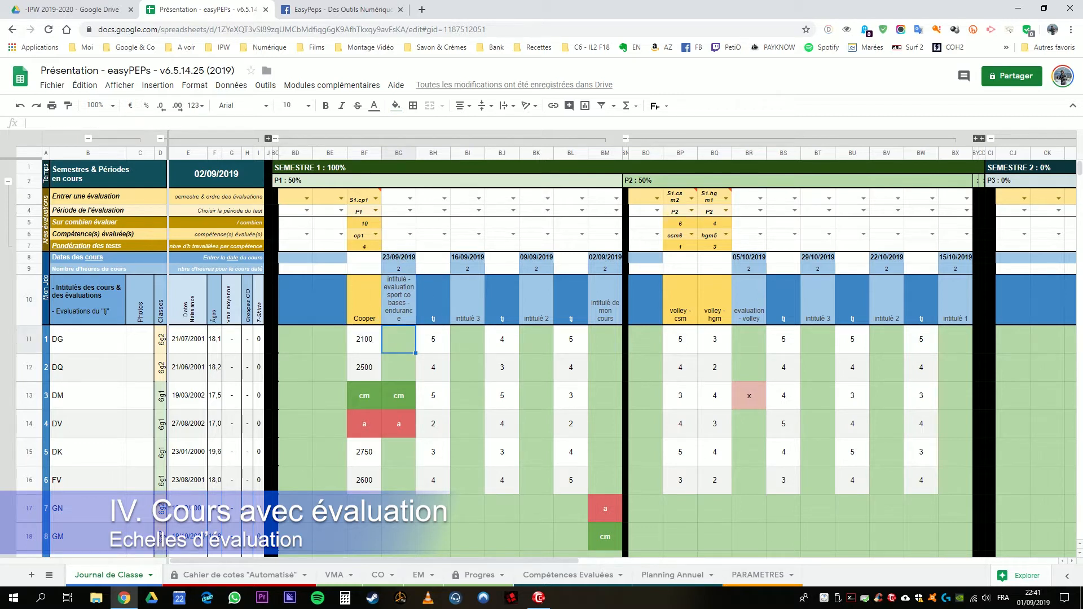
# Step: Review the Cooper evaluation's code, period, maximum, competency, weighting and title in column BF of the Journal de Classe
pyautogui.moveTo(363, 198); pyautogui.dragTo(364, 247)
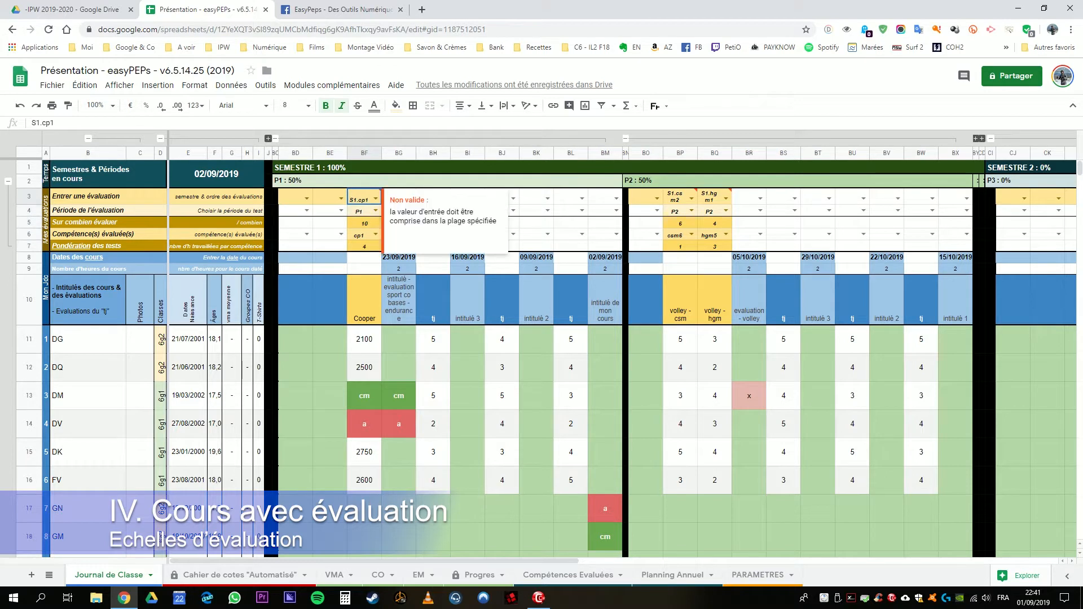
pyautogui.click(363, 197)
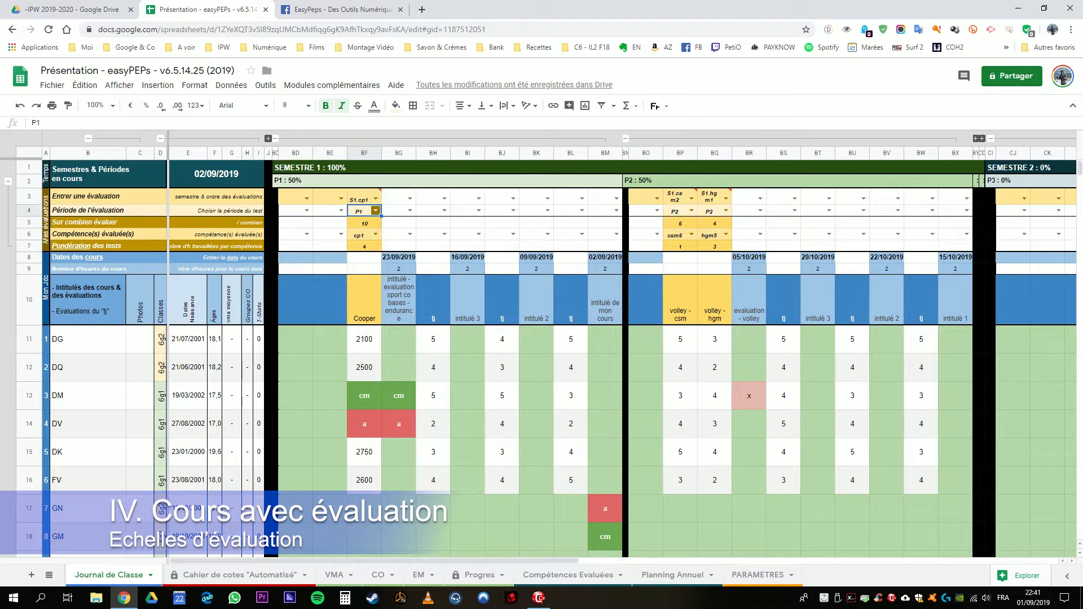
pyautogui.click(362, 211)
pyautogui.click(364, 224)
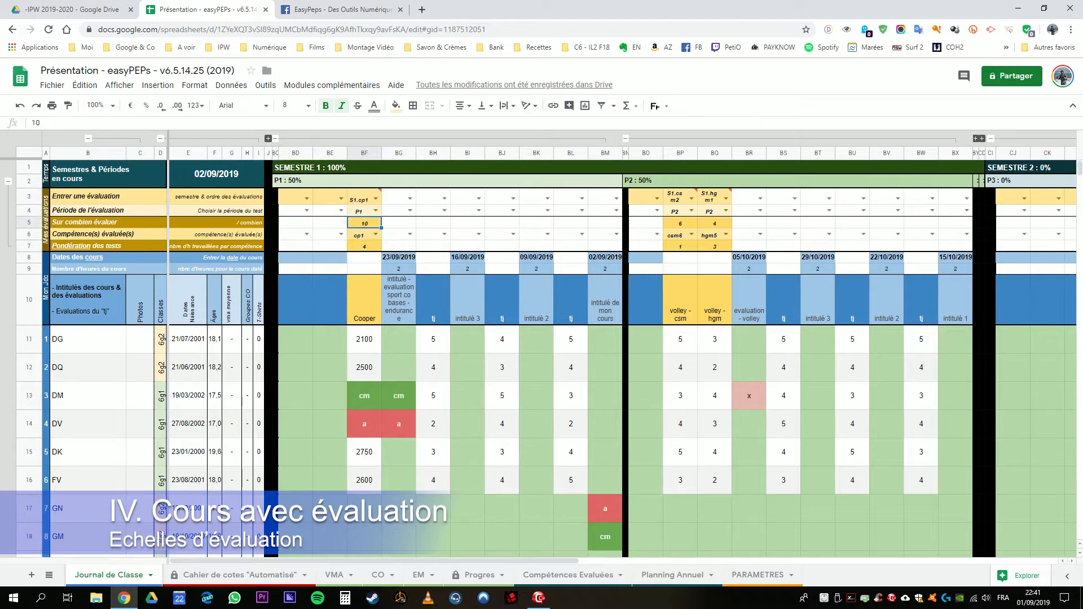
pyautogui.click(364, 223)
pyautogui.click(364, 246)
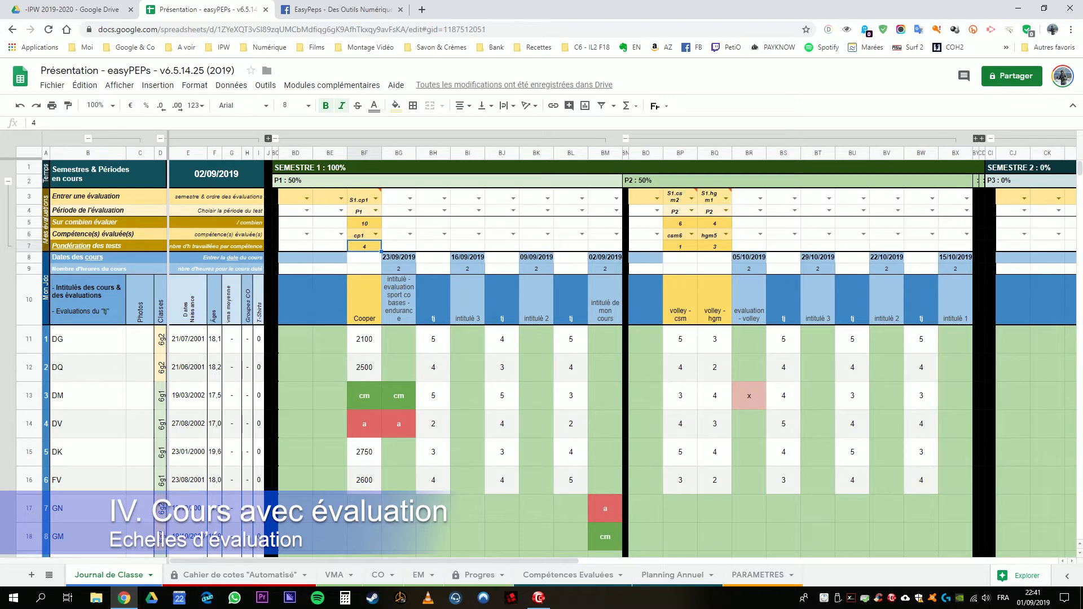
pyautogui.click(366, 247)
pyautogui.click(364, 301)
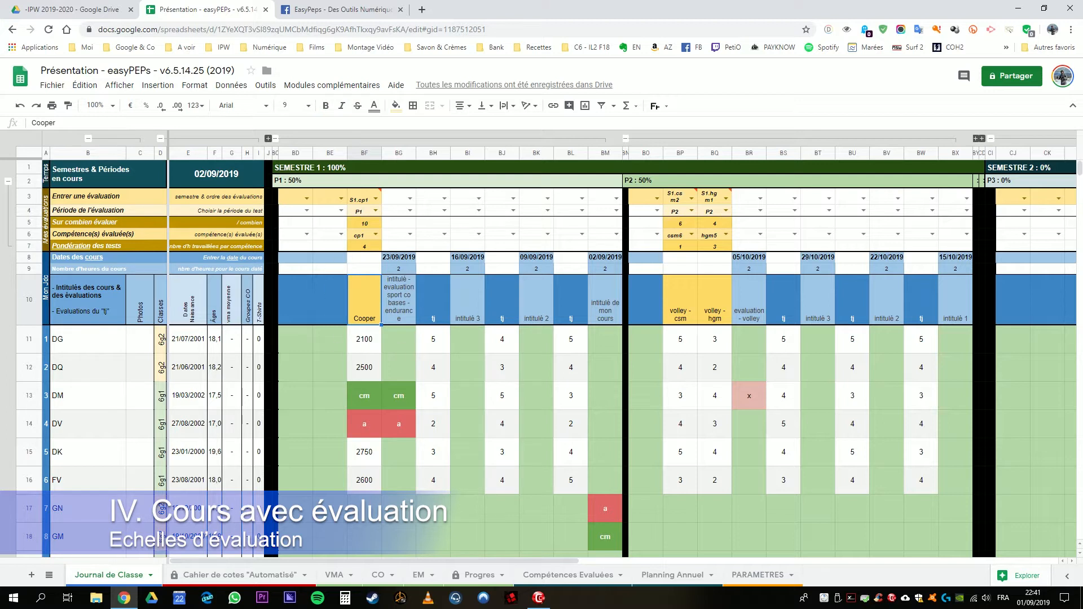
pyautogui.click(367, 302)
pyautogui.click(365, 302)
# Step: Add a second evaluation in column BE with code S1.cp2, period P1 and a maximum of 10
pyautogui.click(339, 198)
pyautogui.click(341, 198)
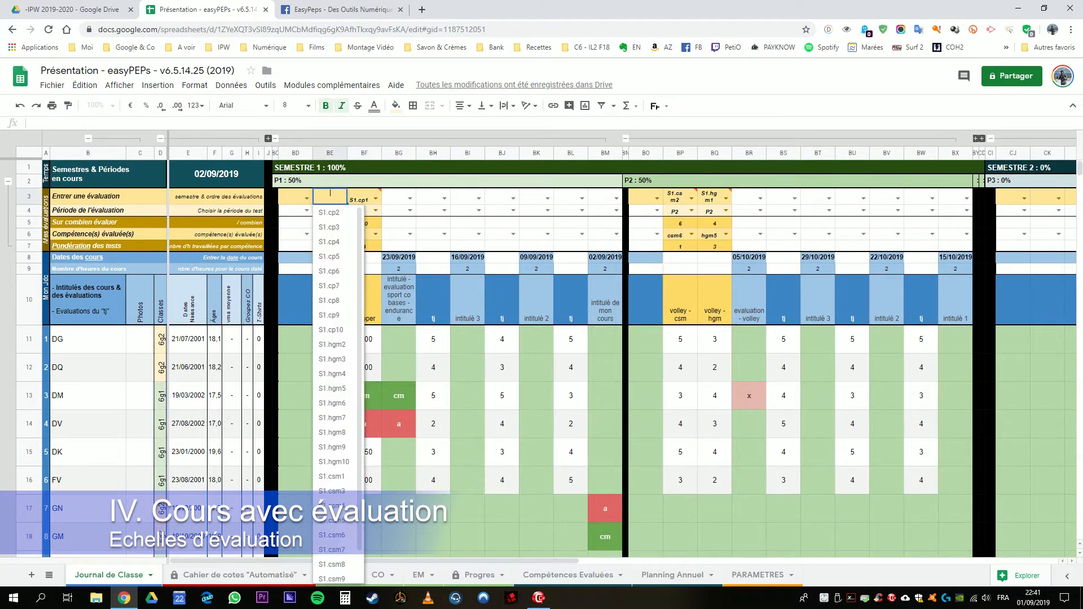
pyautogui.click(329, 212)
pyautogui.click(341, 210)
pyautogui.click(330, 224)
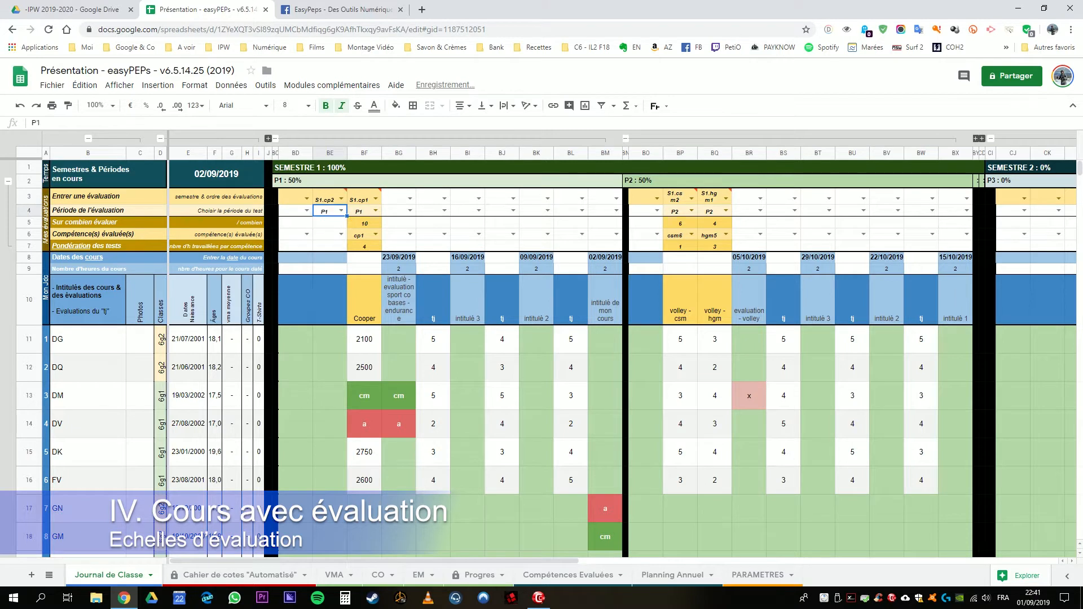
pyautogui.click(330, 223)
pyautogui.write('10')
pyautogui.press('Return')
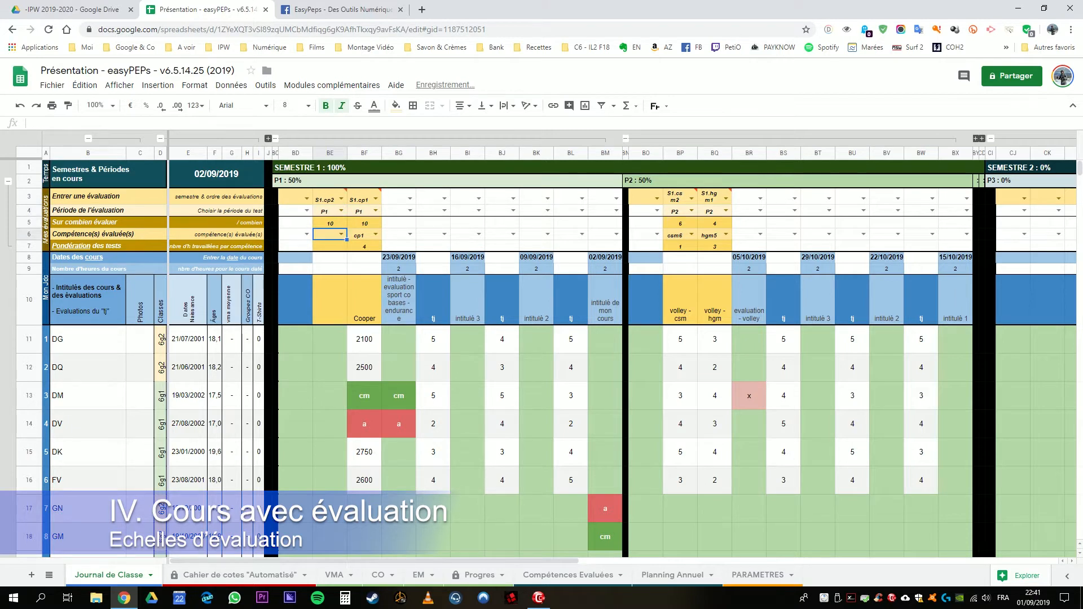
pyautogui.press('Return')
# Step: Set the S1.cp2 evaluation's maximum to 5 and choose hgm2 as its assessed competency
pyautogui.click(365, 224)
pyautogui.click(330, 223)
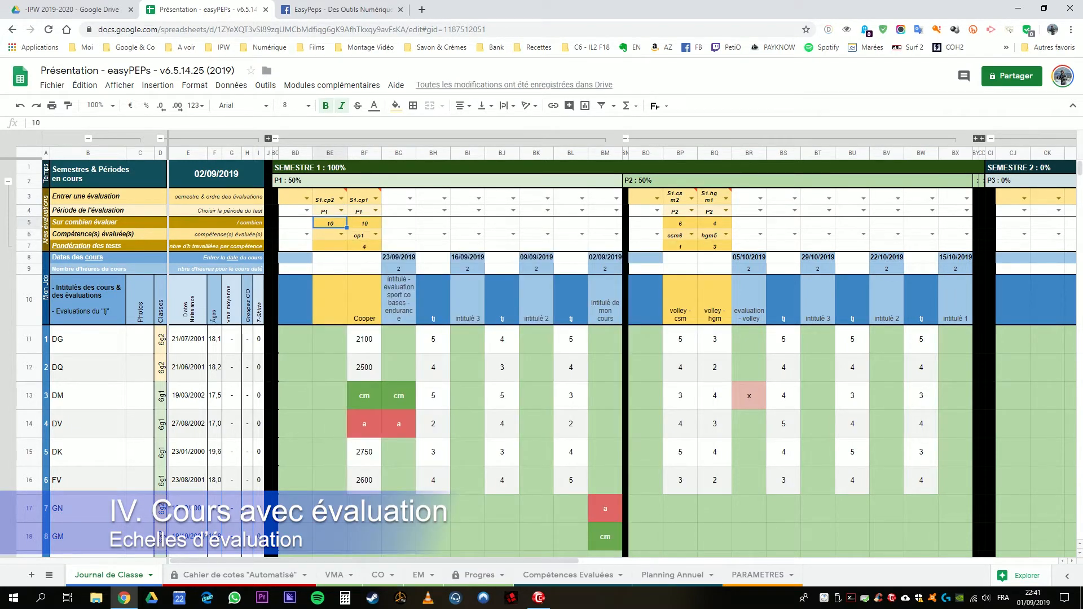
pyautogui.write('5')
pyautogui.press('Return')
pyautogui.press('Return')
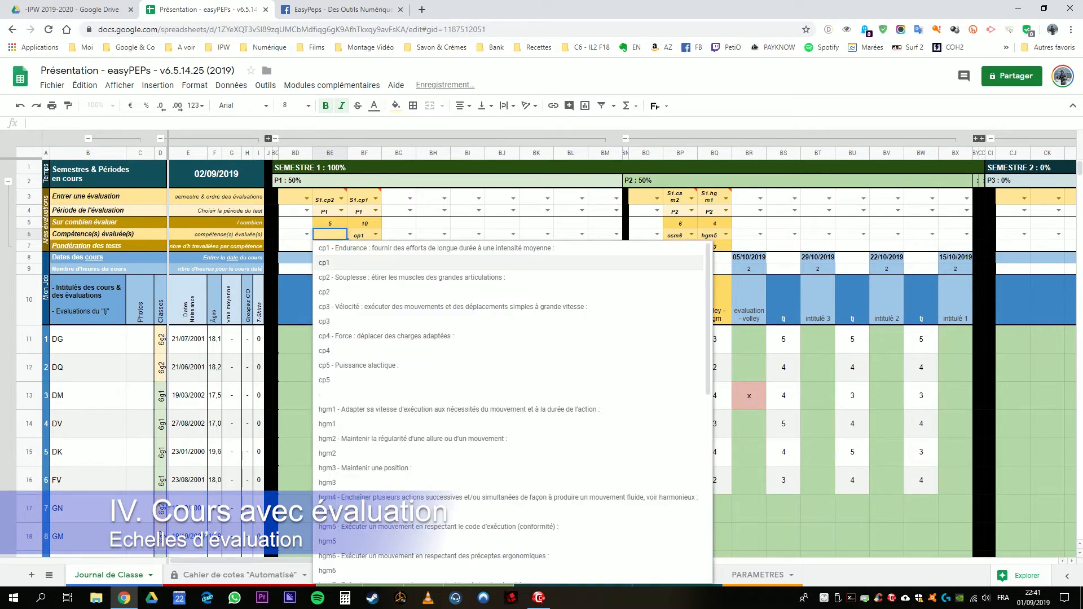
pyautogui.click(388, 453)
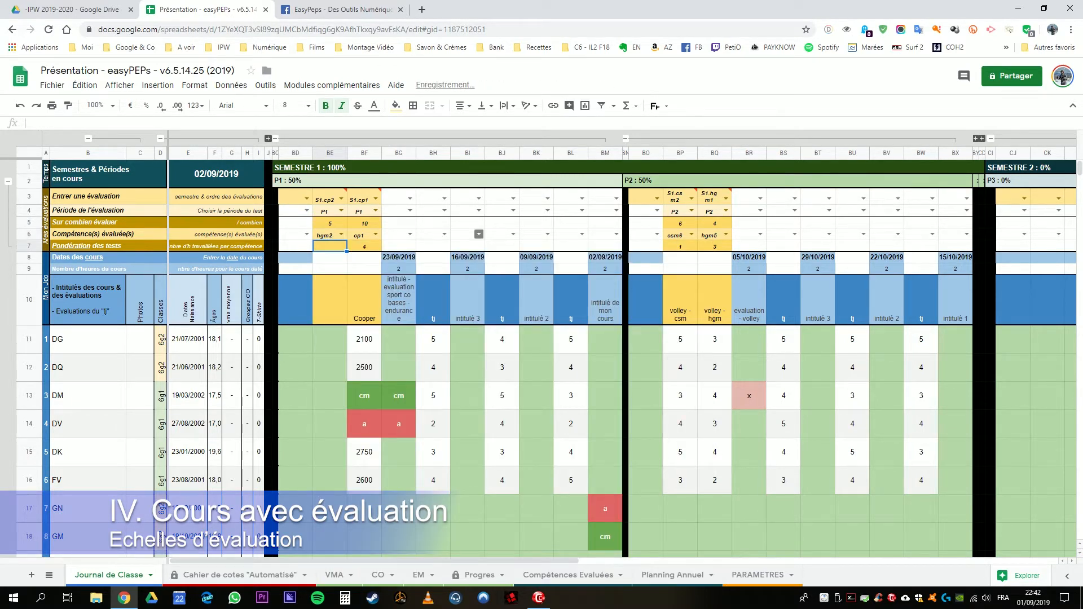
# Step: Set the weighting of both the S1.cp1 and S1.cp2 evaluations to 2
pyautogui.click(365, 246)
pyautogui.write('2')
pyautogui.press('Left')
pyautogui.write('2')
pyautogui.press('Left')
pyautogui.moveTo(330, 246); pyautogui.dragTo(364, 246)
# Step: Title the S1.cp2 evaluation "tenir cooper" in BE10
pyautogui.click(330, 300)
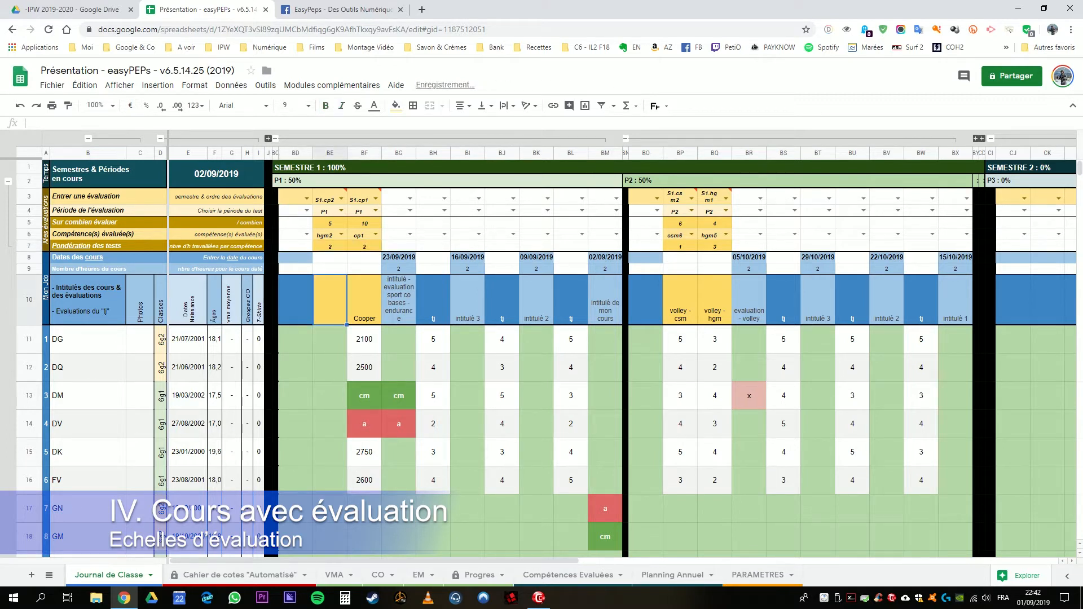
pyautogui.write('tenir cooper')
pyautogui.press('Return')
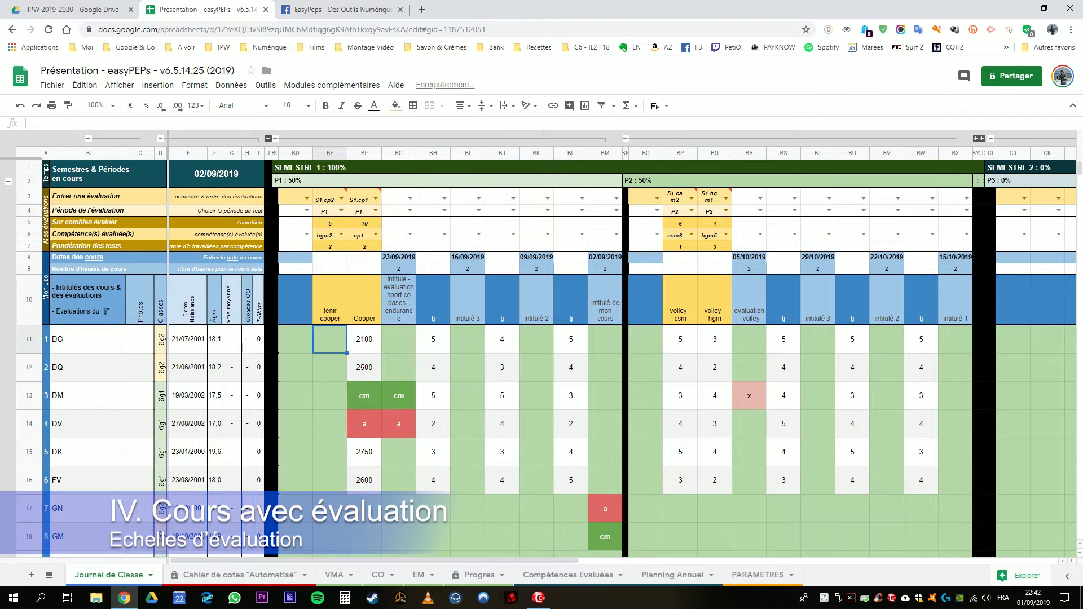
# Step: Change the "tenir cooper" evaluation's maximum to 3 in BE5
pyautogui.click(333, 223)
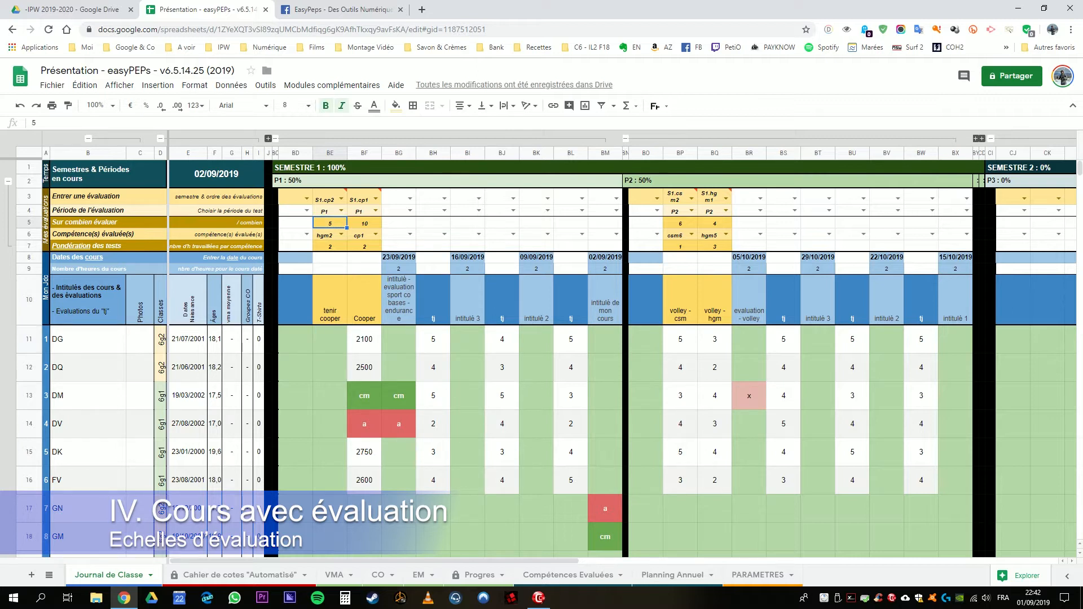
pyautogui.write('3')
pyautogui.press('Return')
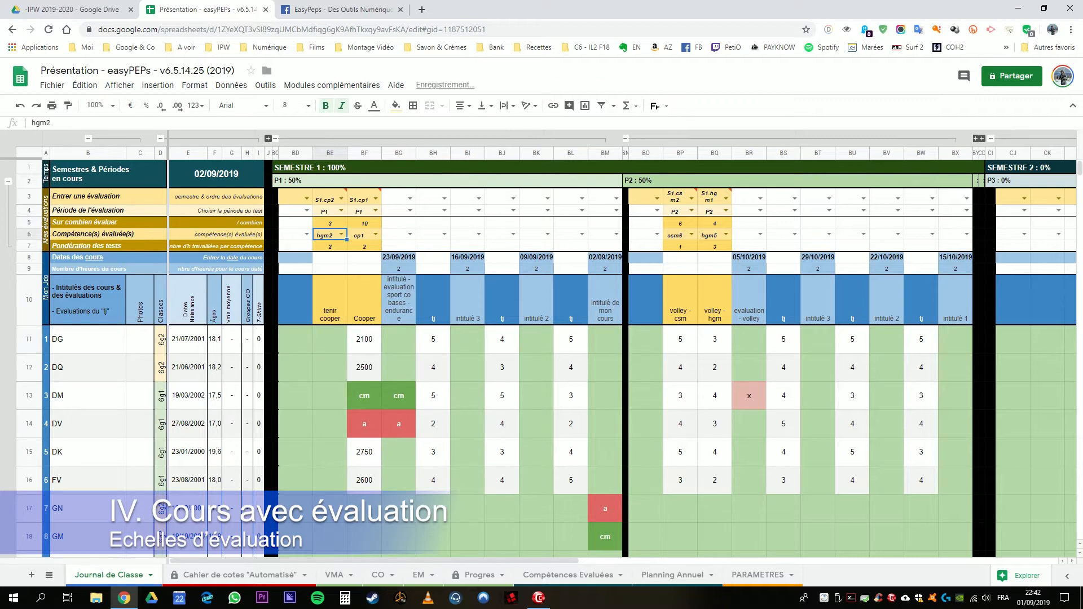
# Step: Enter "tenir cooper" scores of 2, 3, 3 and 2 for the first, second, fifth and sixth students, leaving BE13 and BE14 empty
pyautogui.click(330, 339)
pyautogui.write('2')
pyautogui.press('Return')
pyautogui.write('3')
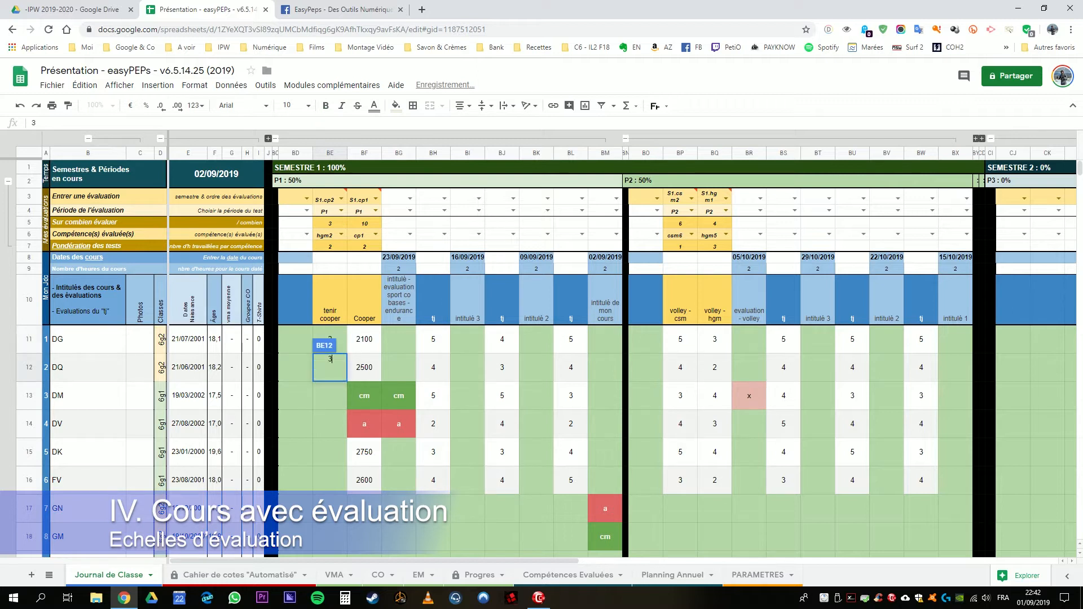
pyautogui.press('Return')
pyautogui.press('Down')
pyautogui.press('Down')
pyautogui.write('3')
pyautogui.press('Return')
pyautogui.write('2')
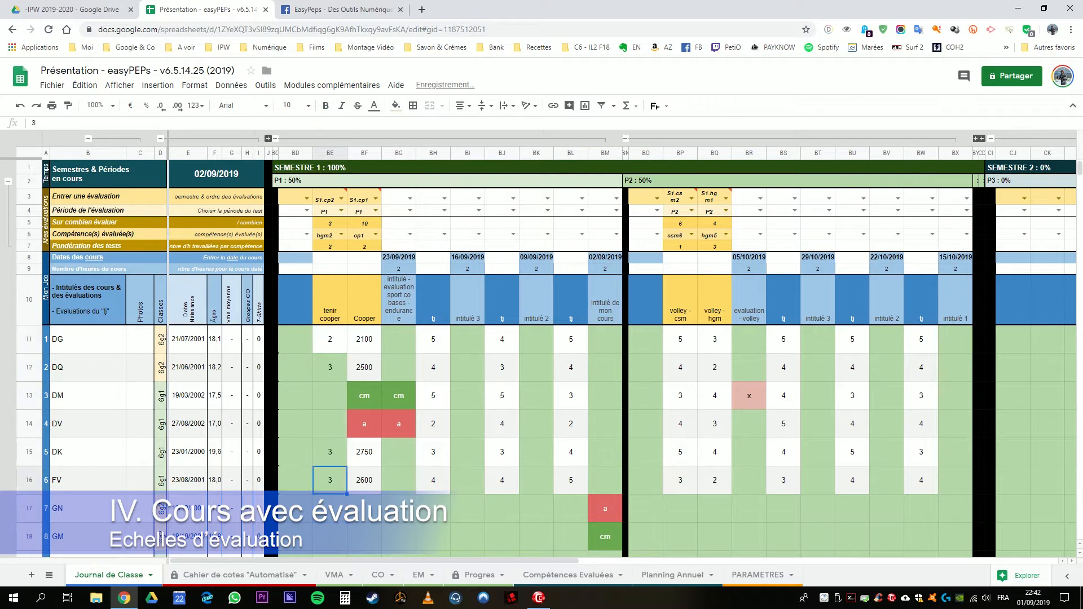
pyautogui.press('Return')
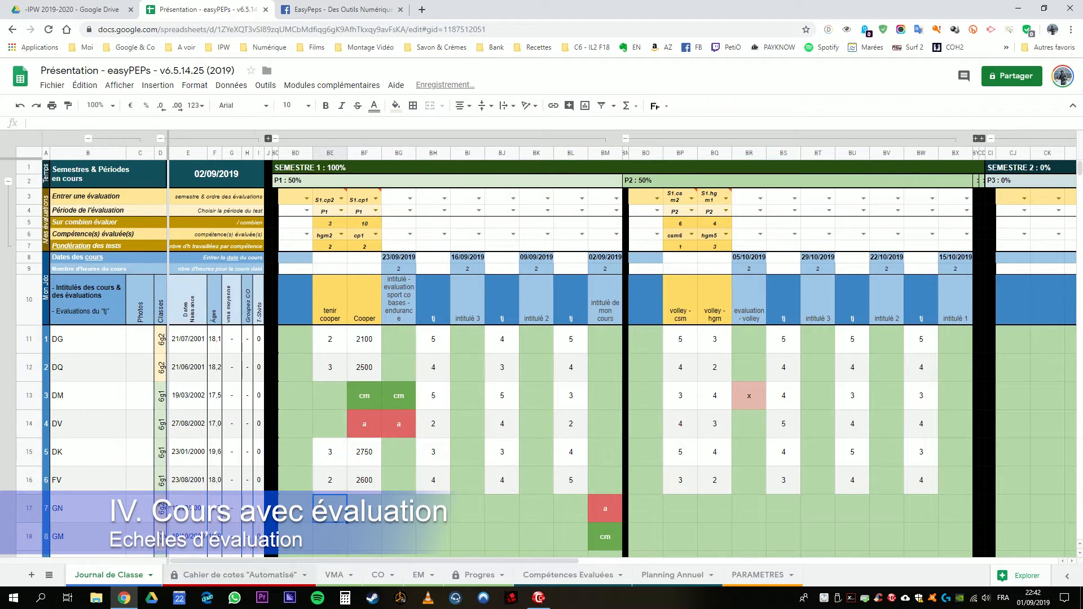
# Step: Compare the settings and weightings of the two evaluations in columns BE and BF
pyautogui.moveTo(330, 197); pyautogui.dragTo(364, 247)
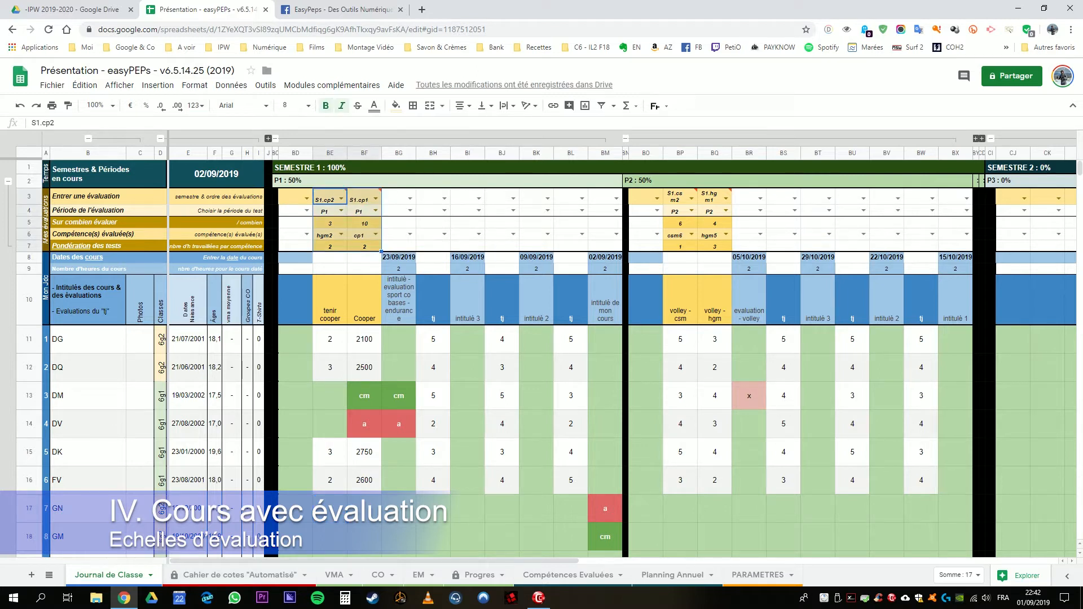
pyautogui.click(364, 258)
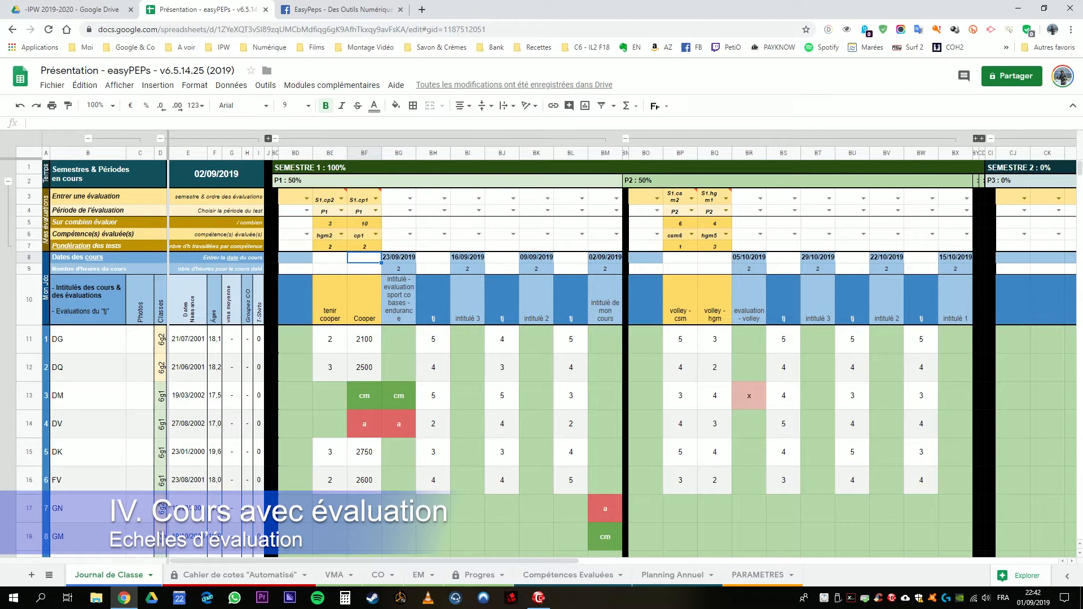
pyautogui.click(364, 153)
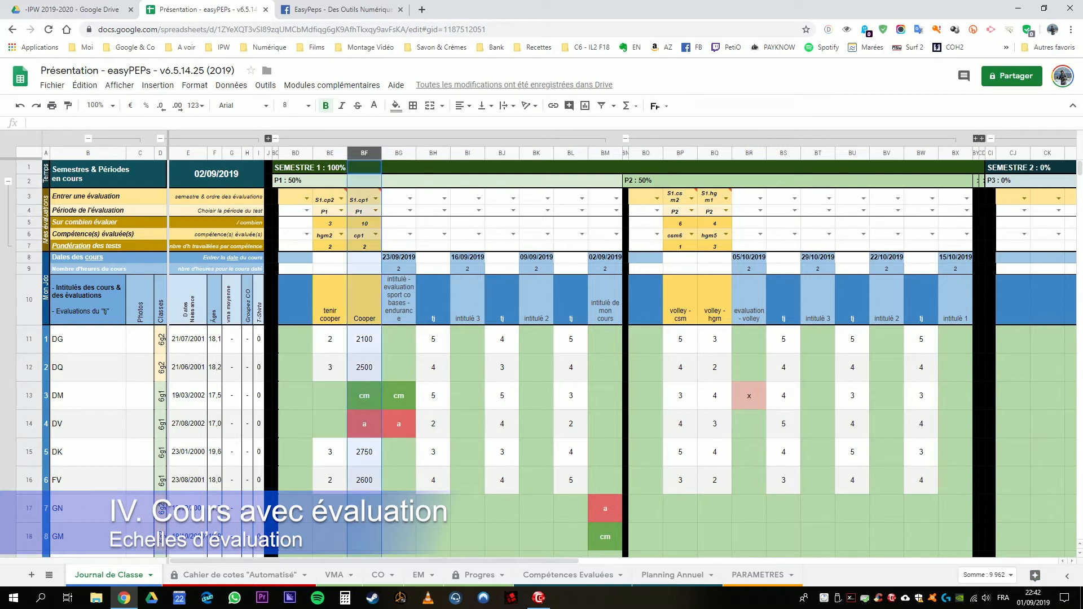
pyautogui.click(371, 313)
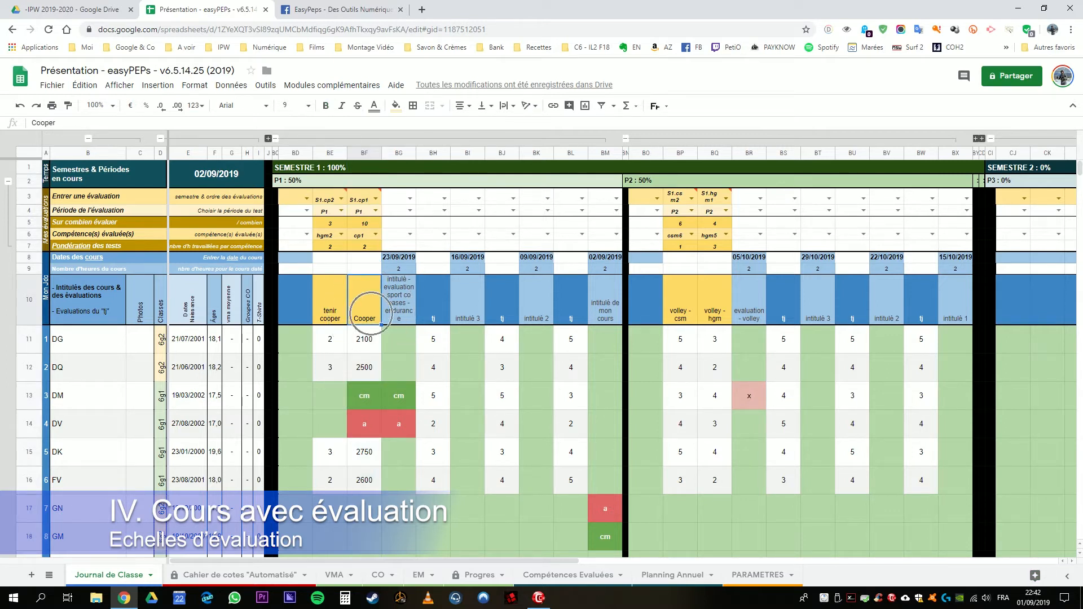
pyautogui.moveTo(330, 153); pyautogui.dragTo(373, 153)
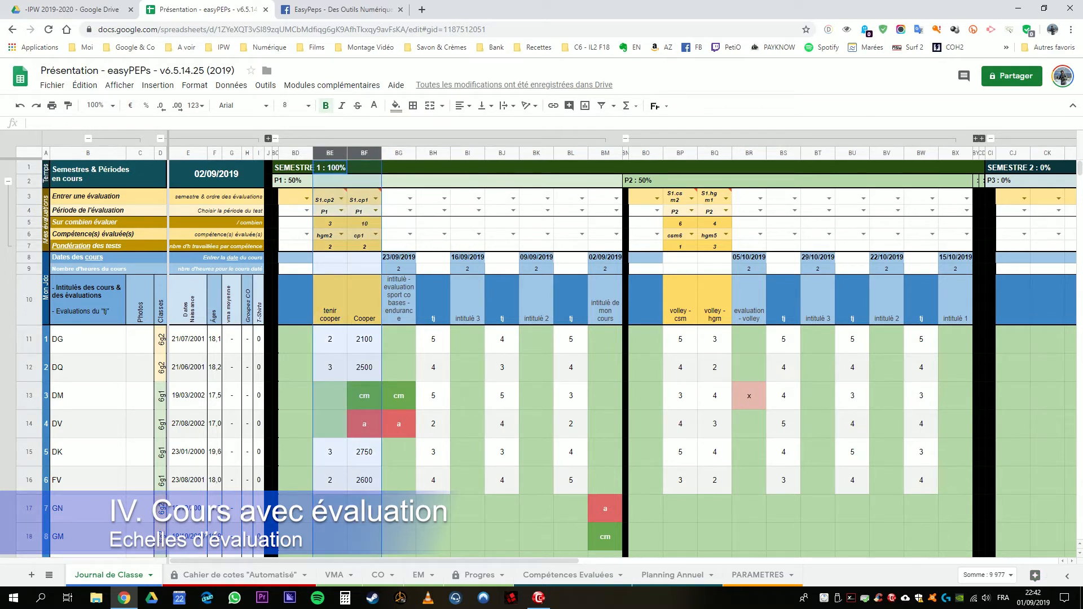
pyautogui.click(364, 247)
pyautogui.moveTo(330, 153); pyautogui.dragTo(363, 152)
pyautogui.click(329, 197)
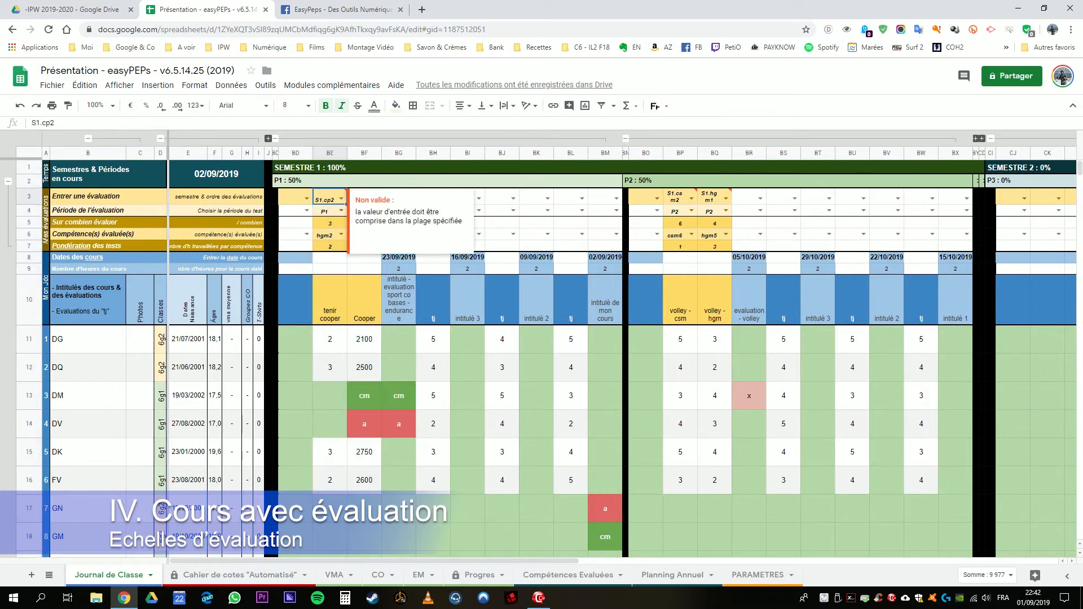
pyautogui.click(296, 246)
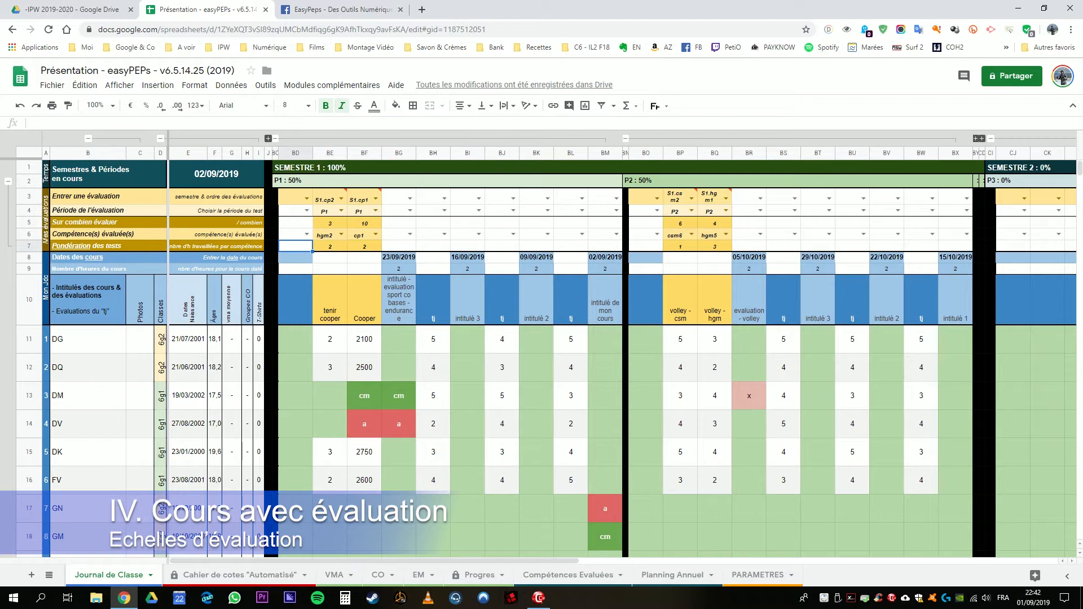
pyautogui.click(330, 247)
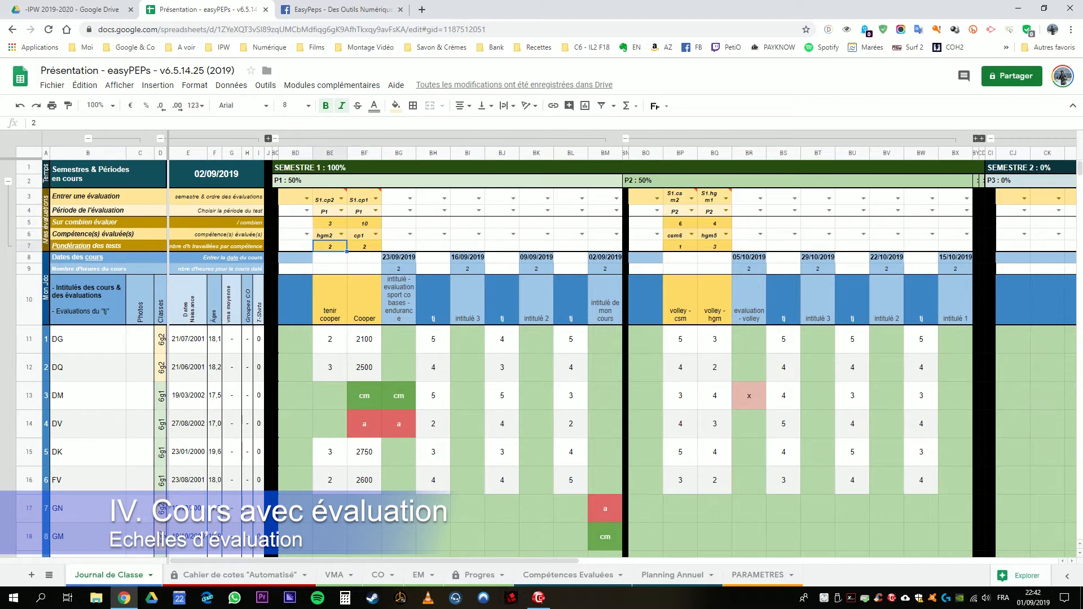
pyautogui.click(364, 247)
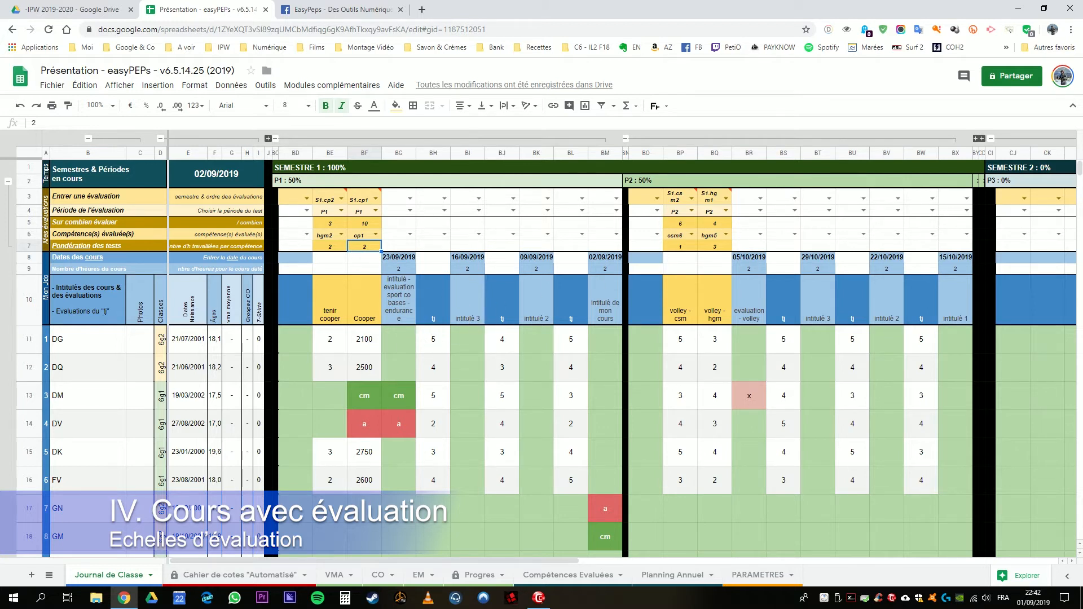
# Step: Review the "Cooper" and "tenir cooper" titles in row 10 alongside the empty column BD
pyautogui.click(364, 299)
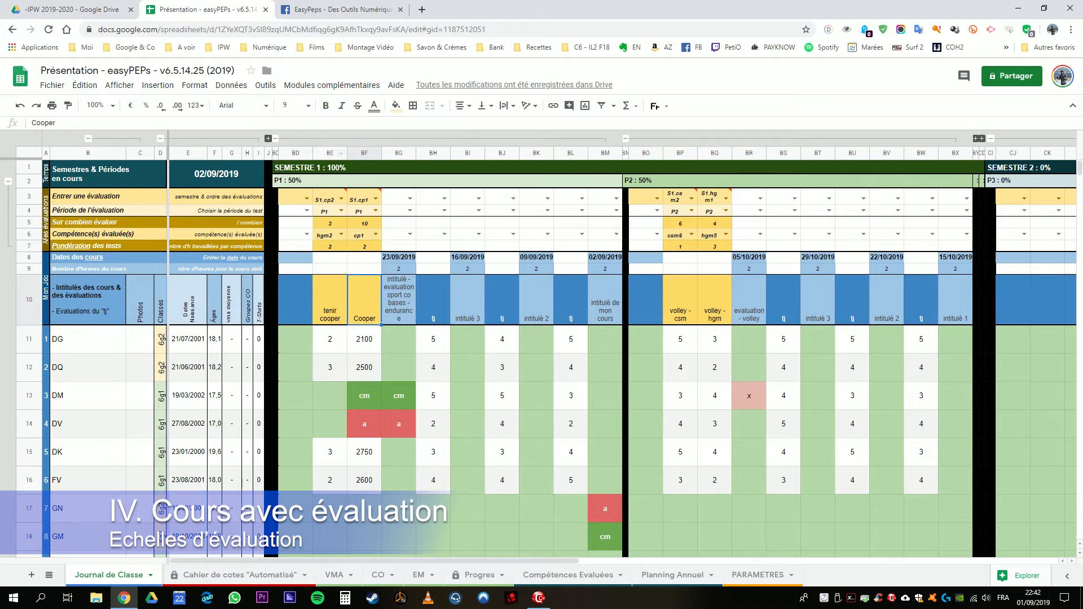
pyautogui.click(330, 300)
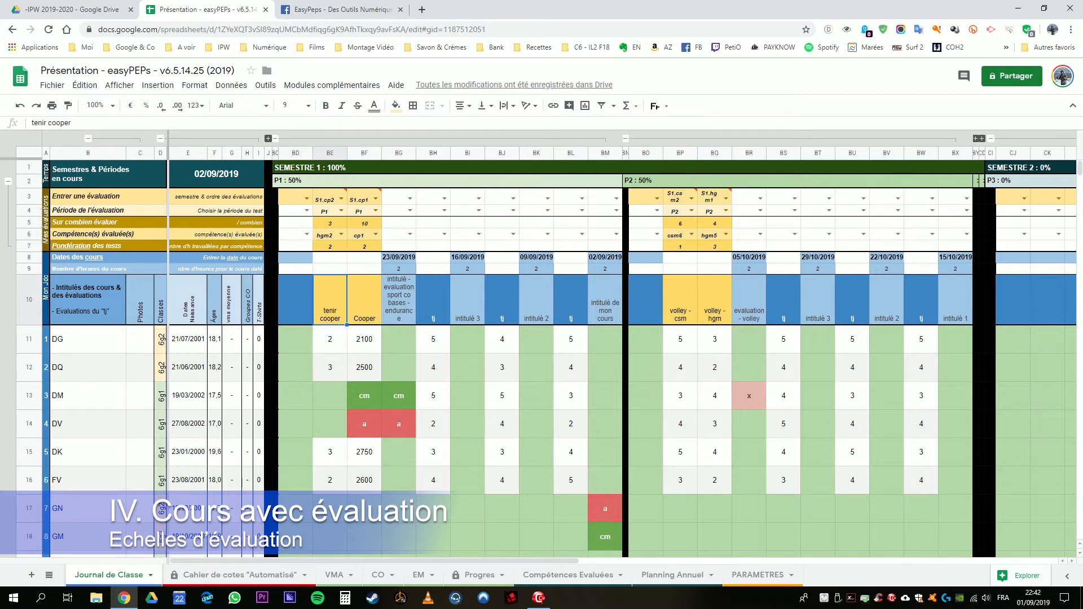
pyautogui.click(295, 300)
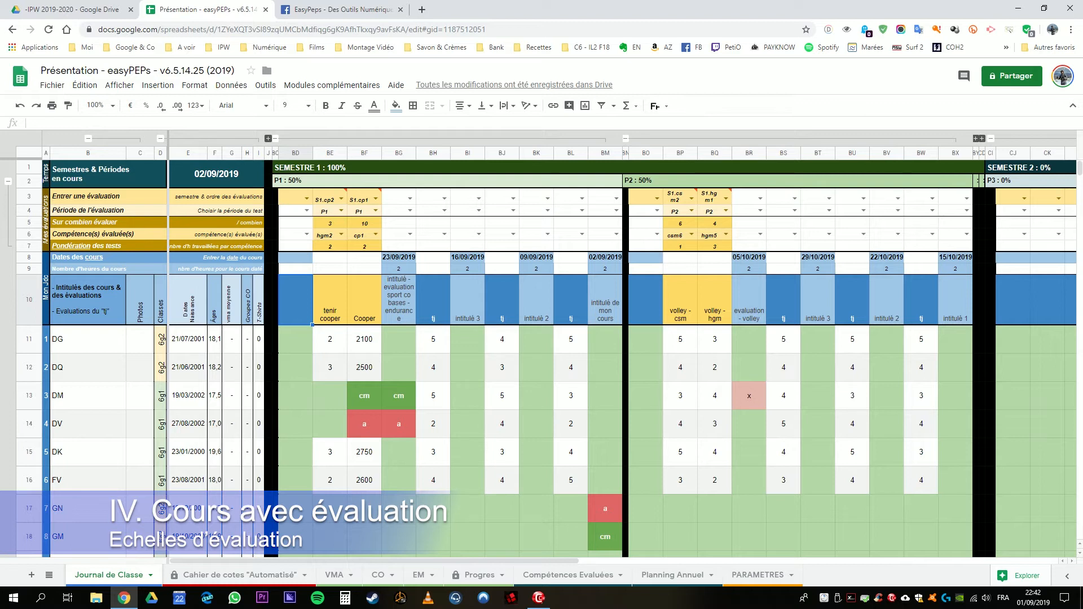
pyautogui.click(365, 299)
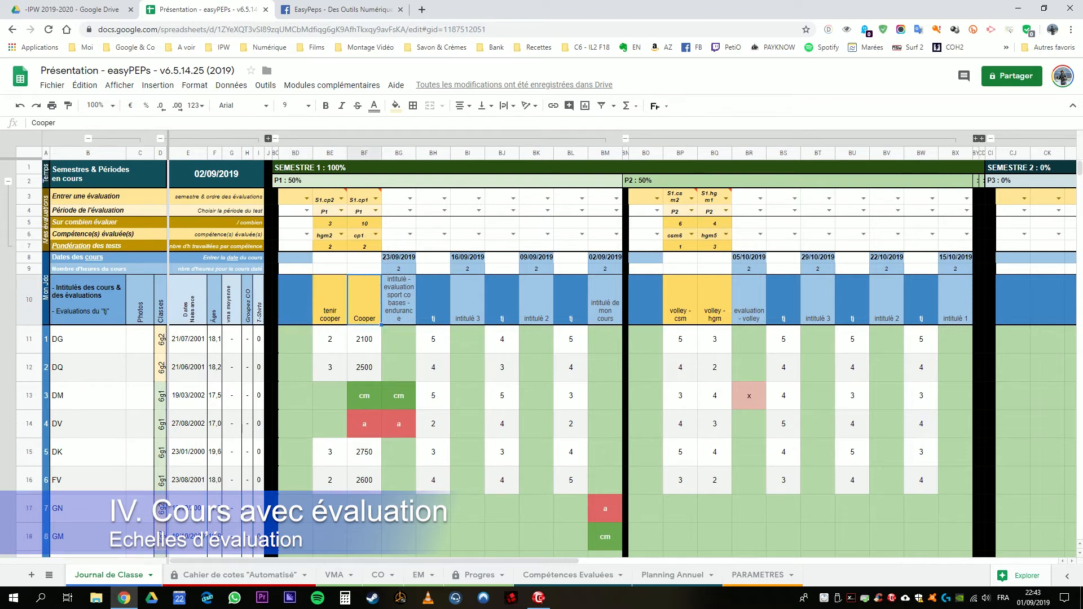
pyautogui.press('ctrl')
pyautogui.hotkey('shift', 'Left')
pyautogui.click(331, 305)
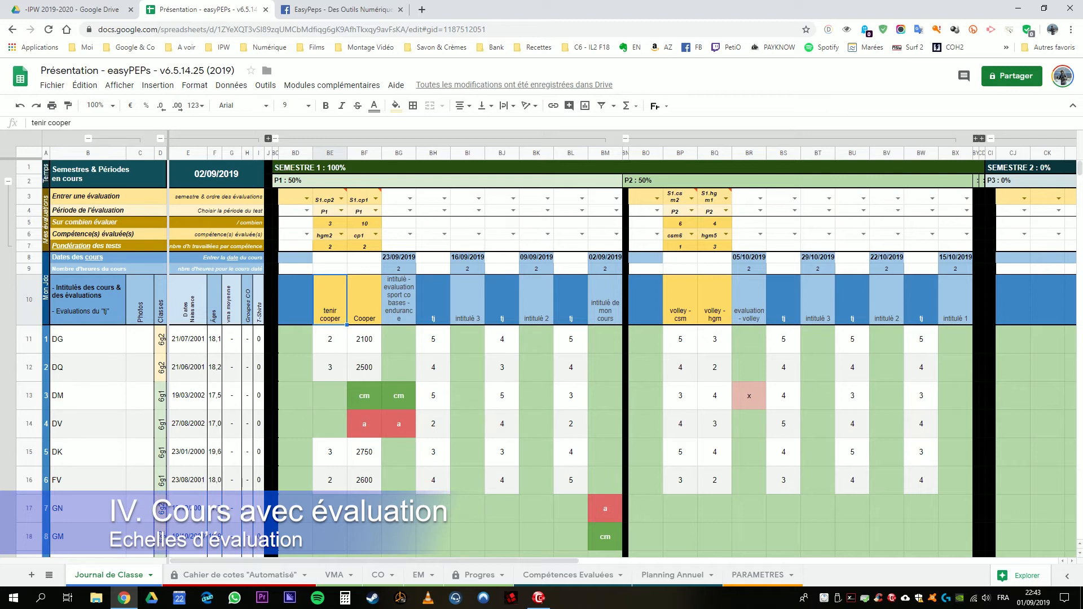
# Step: Change the first student's "tenir cooper" score in BE11 to 3
pyautogui.click(330, 339)
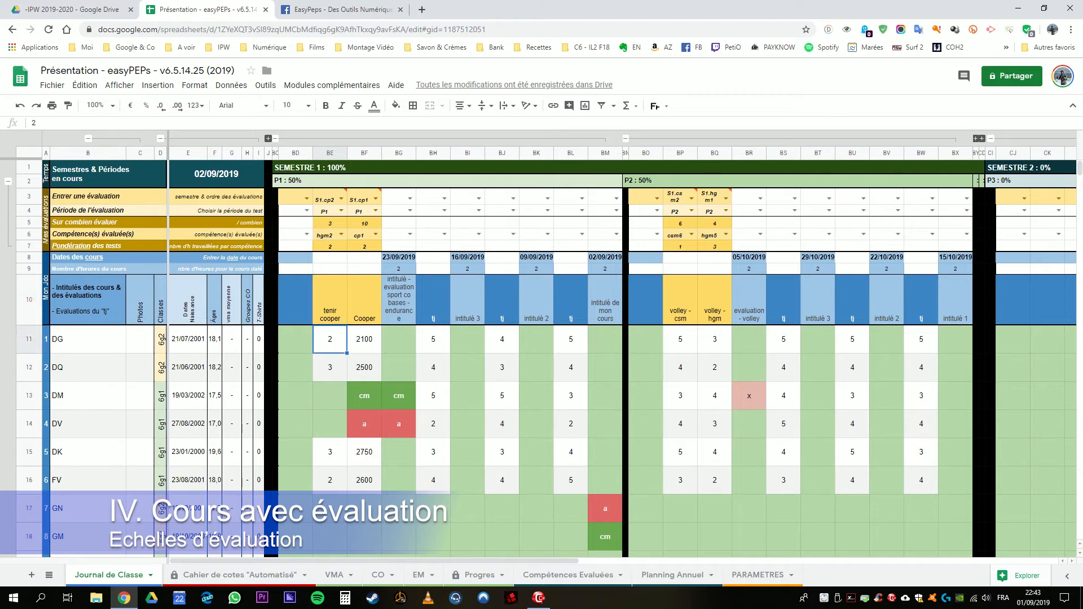
pyautogui.write('3')
pyautogui.press('Return')
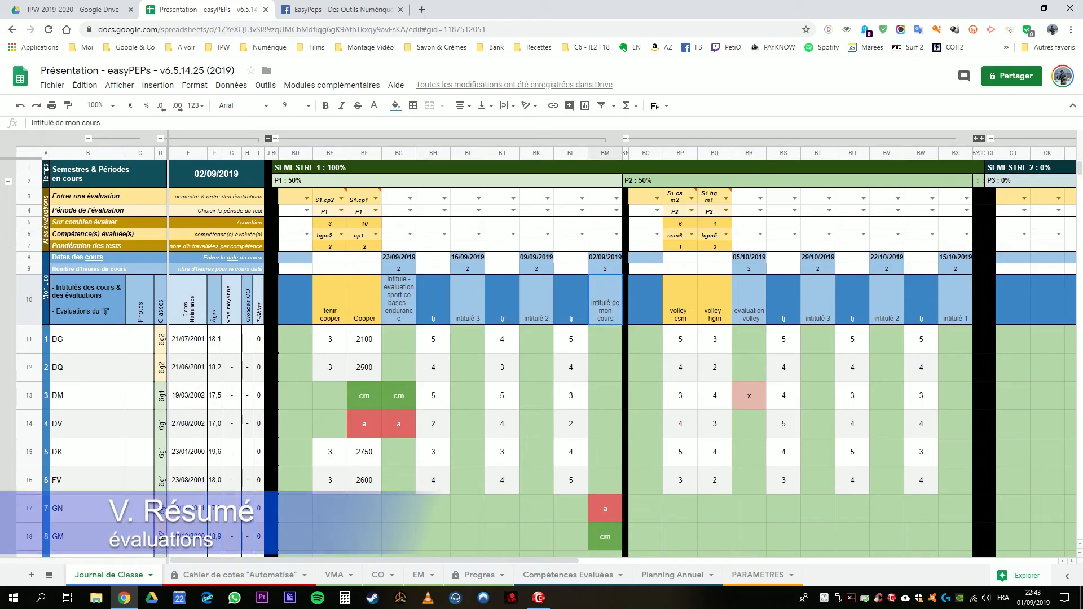
pyautogui.click(604, 339)
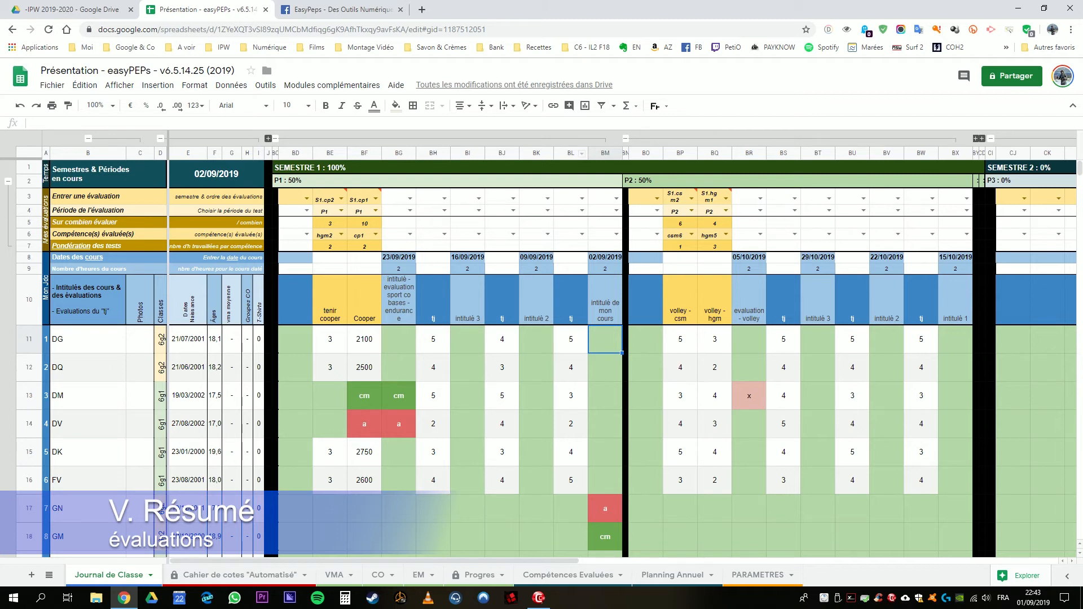
# Step: Review the date, number of hours and title cells of the 02/09/2019 and 23/09/2019 courses in rows 8 to 10
pyautogui.click(605, 258)
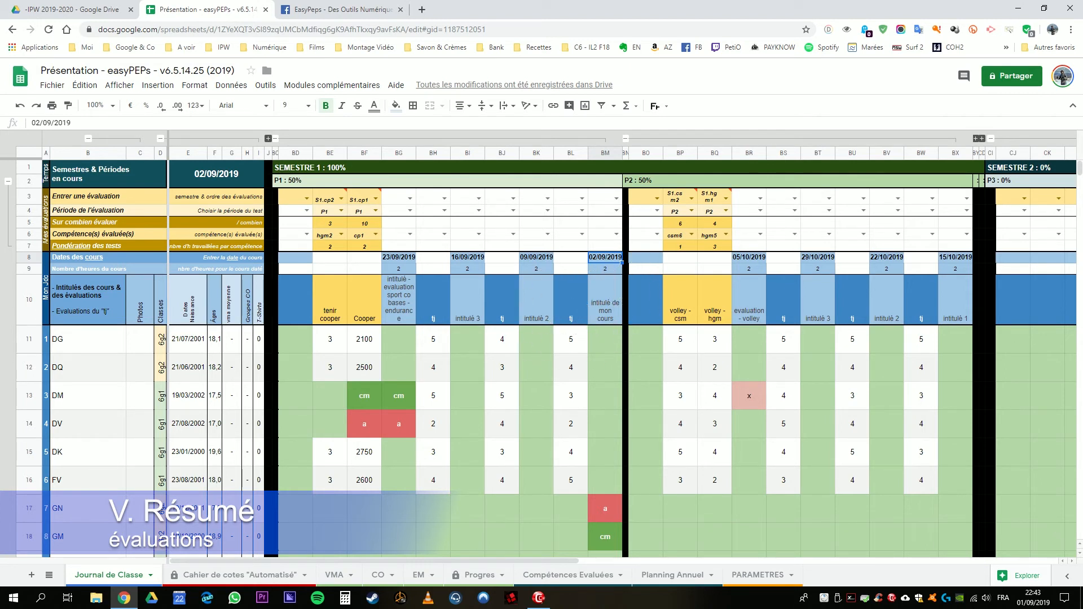
pyautogui.click(570, 313)
pyautogui.click(605, 340)
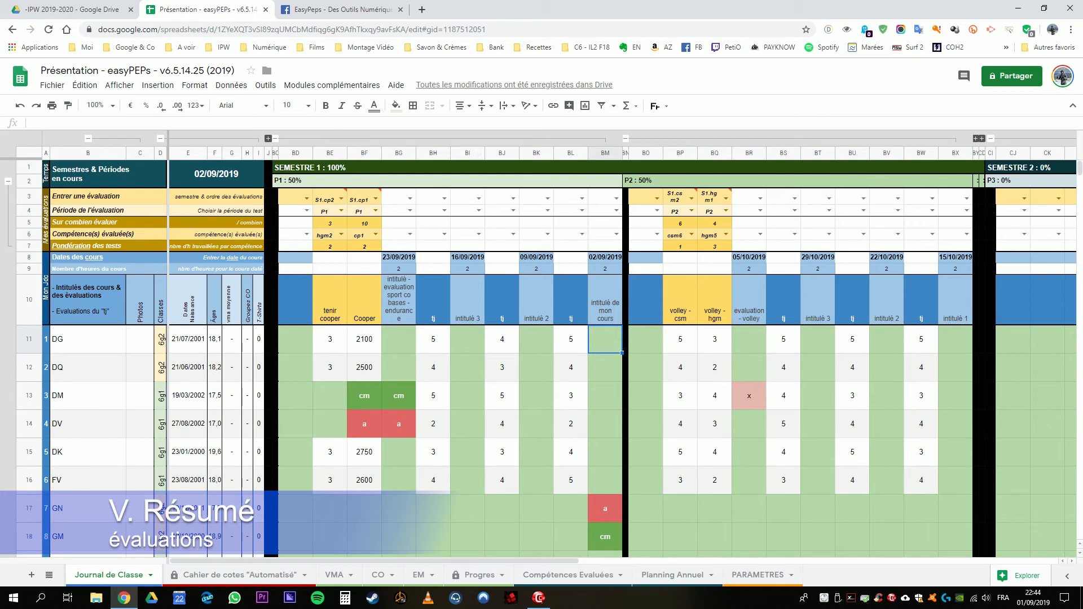
pyautogui.click(398, 269)
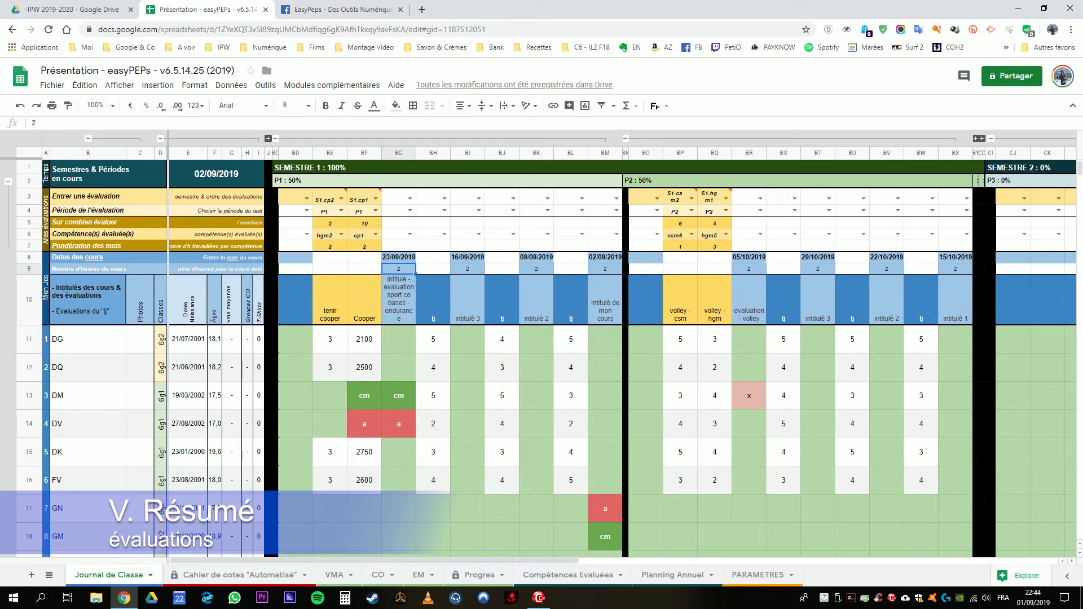
pyautogui.click(402, 293)
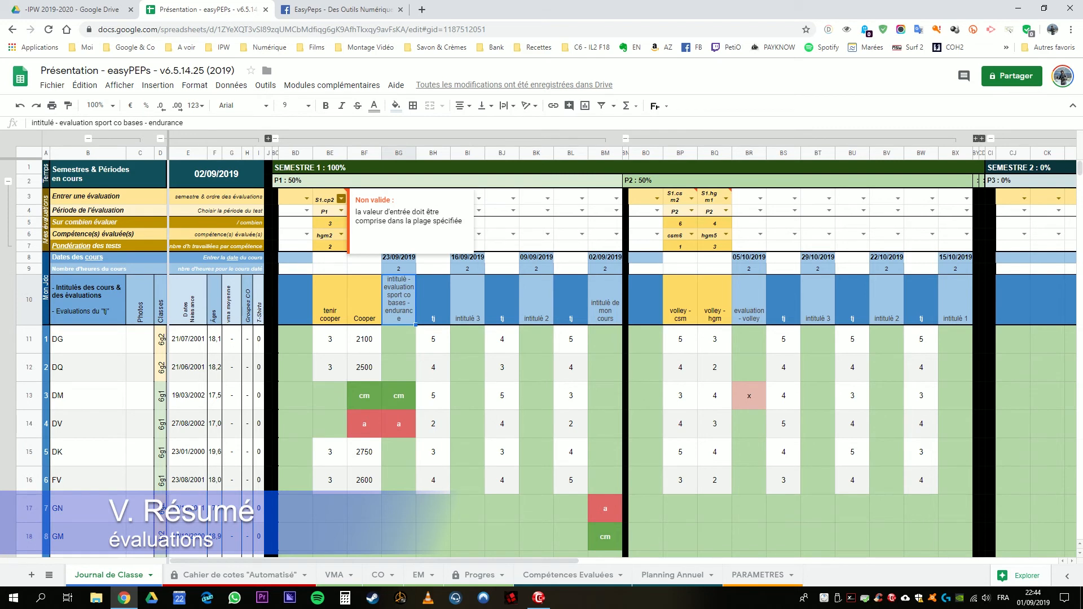
# Step: Review the "tenir cooper" and "Cooper" evaluation titles and the first six students' results in columns BE and BF
pyautogui.click(365, 269)
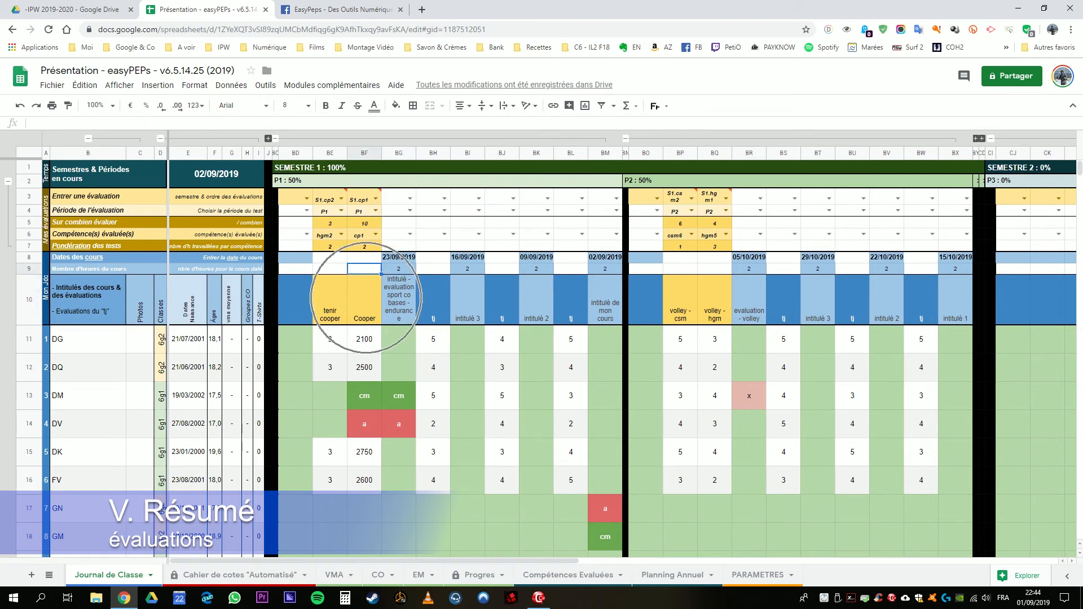
pyautogui.moveTo(339, 300); pyautogui.dragTo(362, 300)
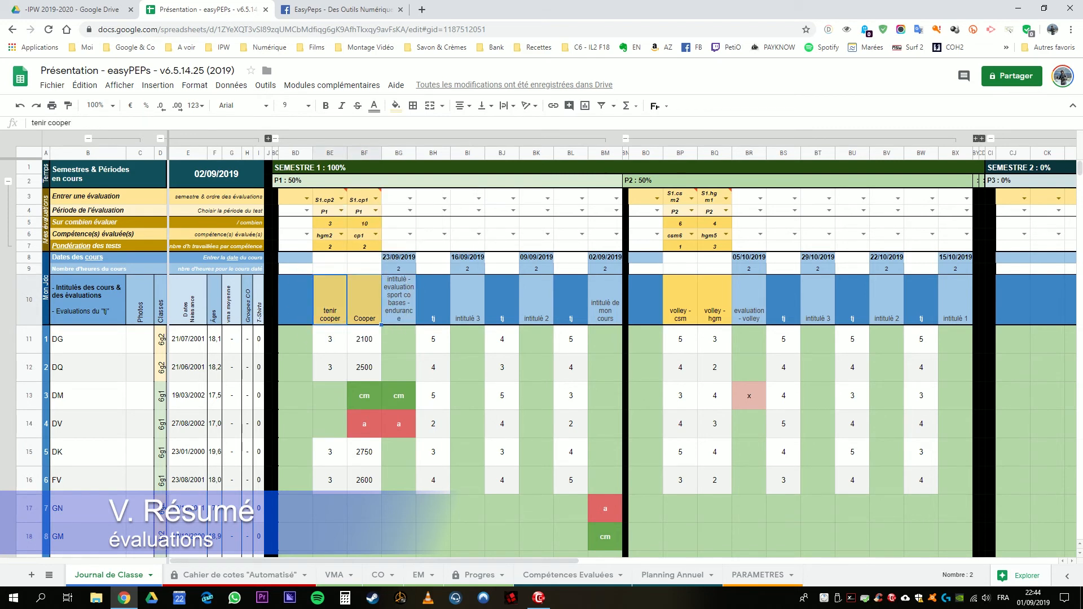
pyautogui.click(364, 300)
pyautogui.moveTo(331, 339); pyautogui.dragTo(330, 480)
pyautogui.moveTo(365, 339); pyautogui.dragTo(364, 480)
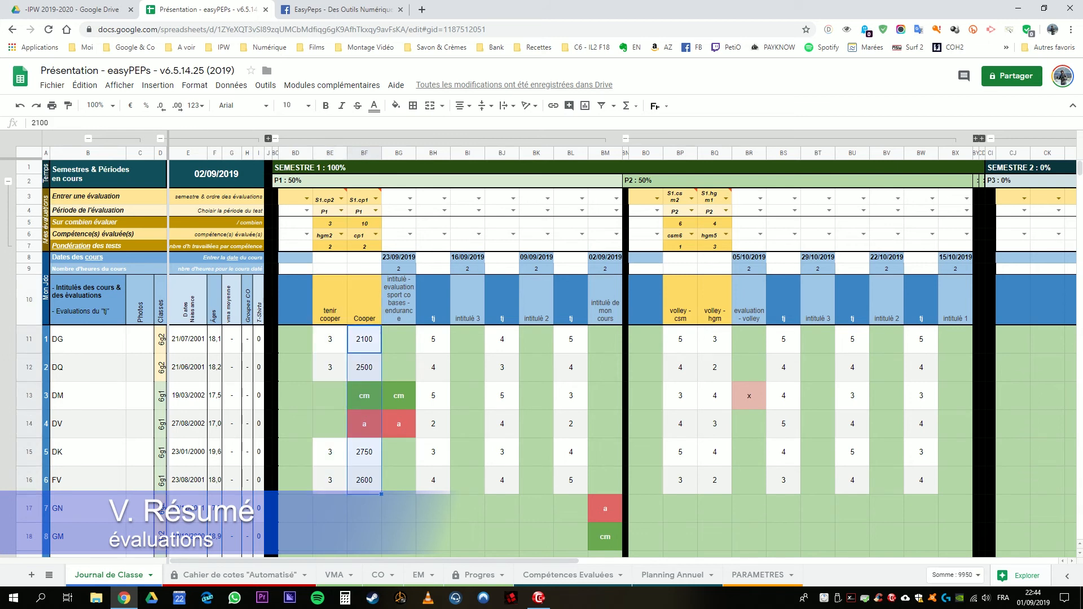
pyautogui.press('ctrl')
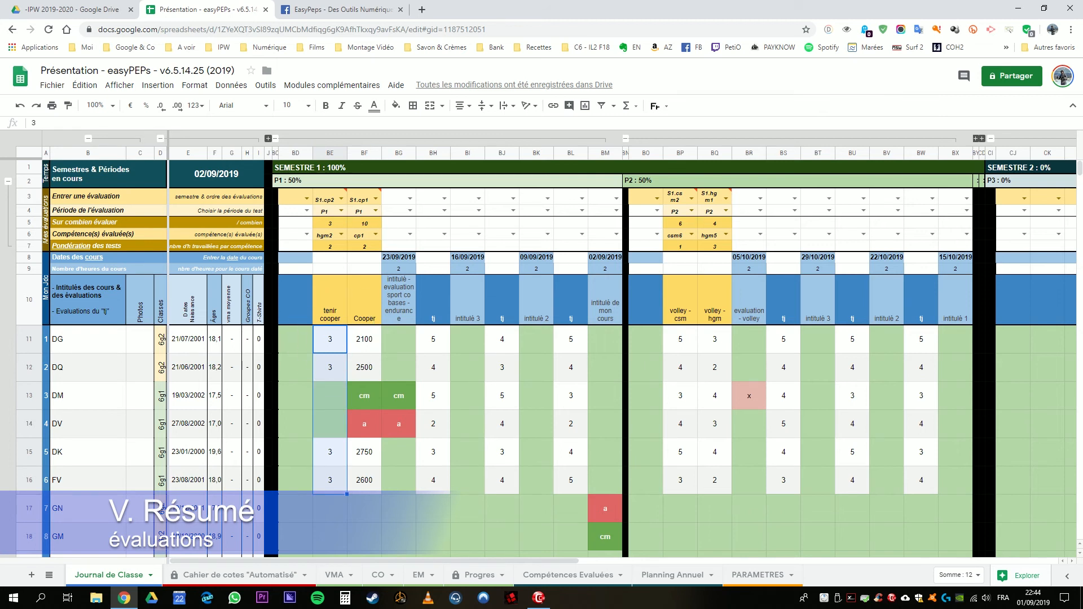
pyautogui.click(364, 340)
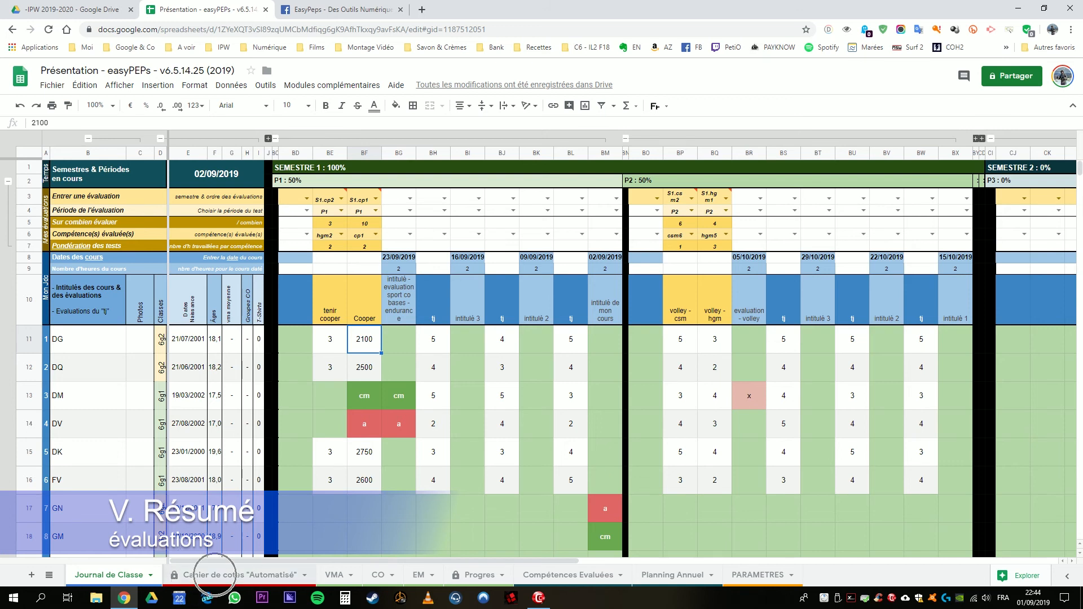
# Step: Examine the transferred evaluations and the expanded year and semester 2 columns in Cahier de cotes "Automatisé", and return to Journal de Classe
pyautogui.click(240, 575)
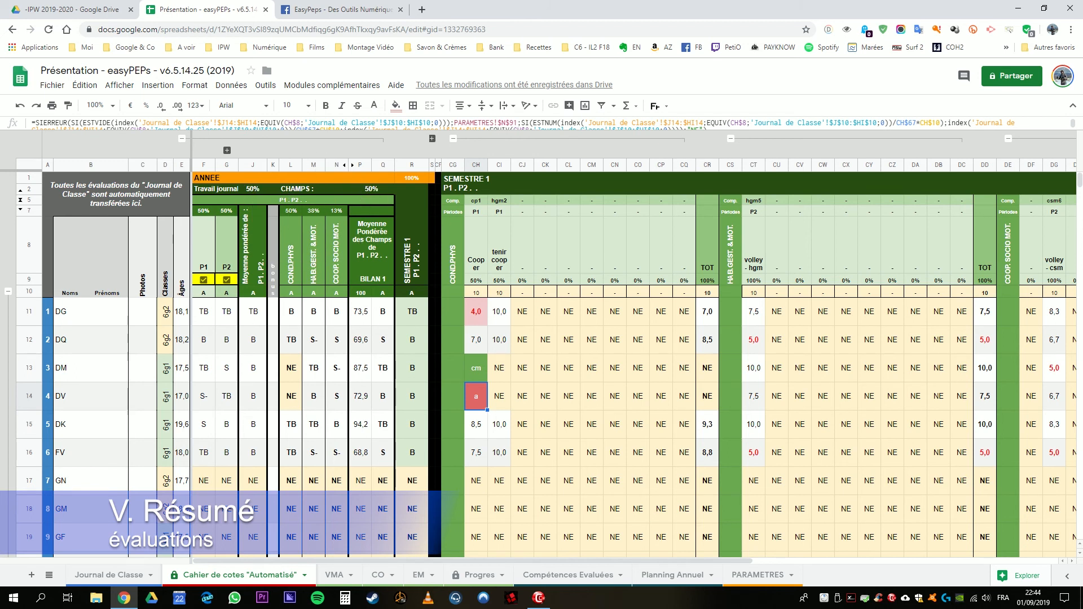
pyautogui.press('Delete')
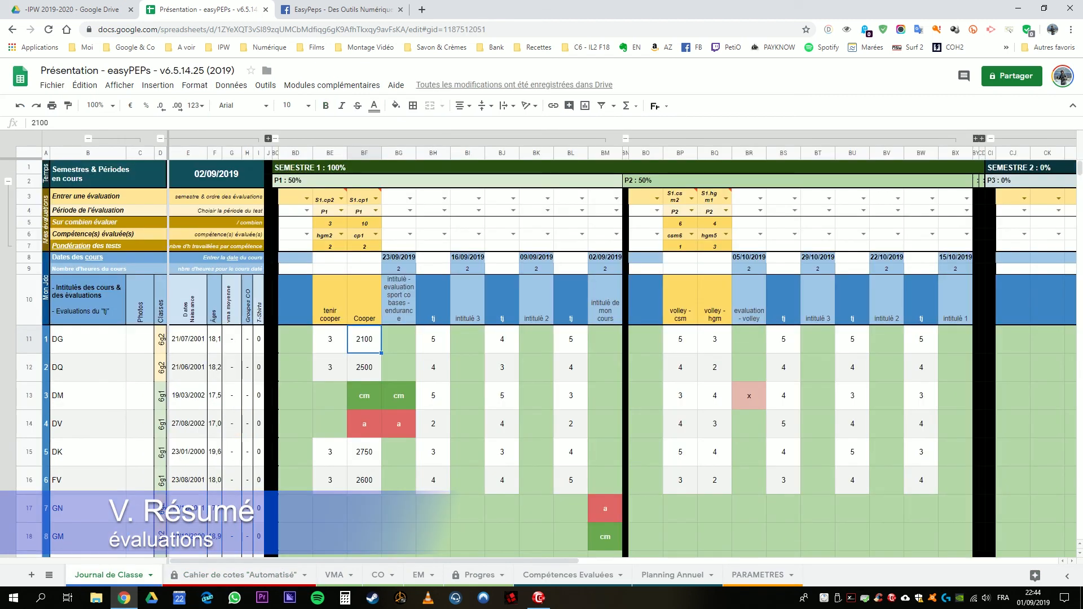
pyautogui.click(399, 368)
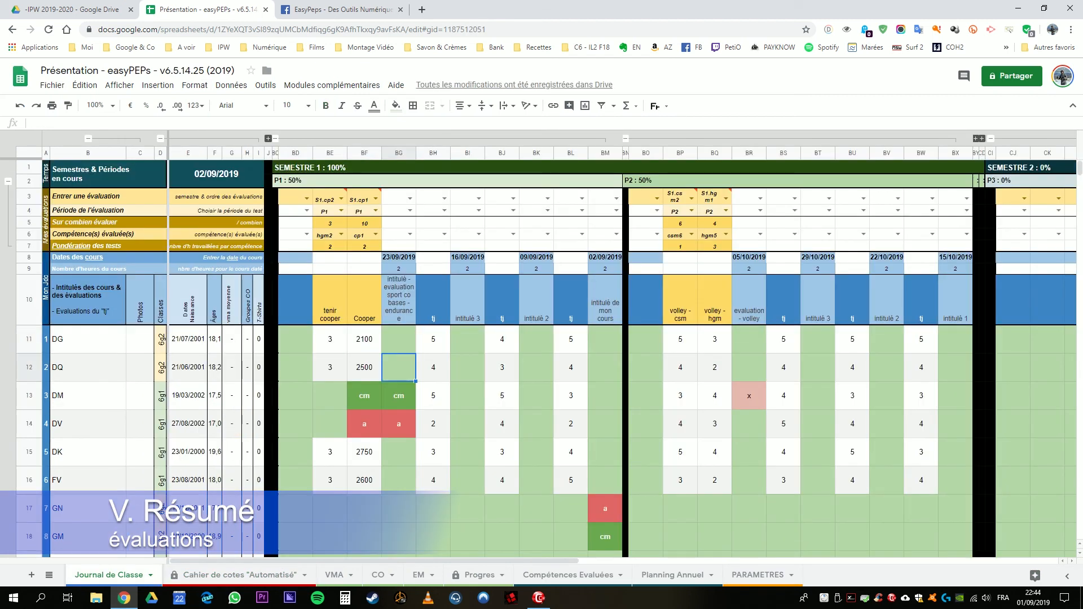